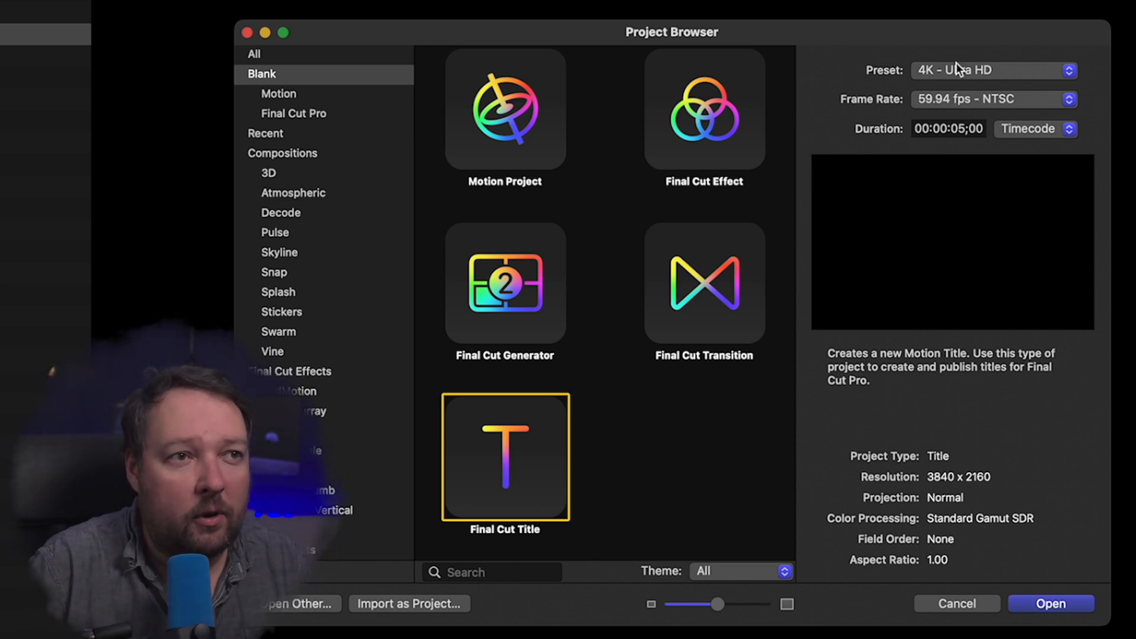
Step: Create a 4K Final Cut Title project at 24 fps and delete its Title Background layer
{"action": "left_click", "coordinate": [946, 107]}
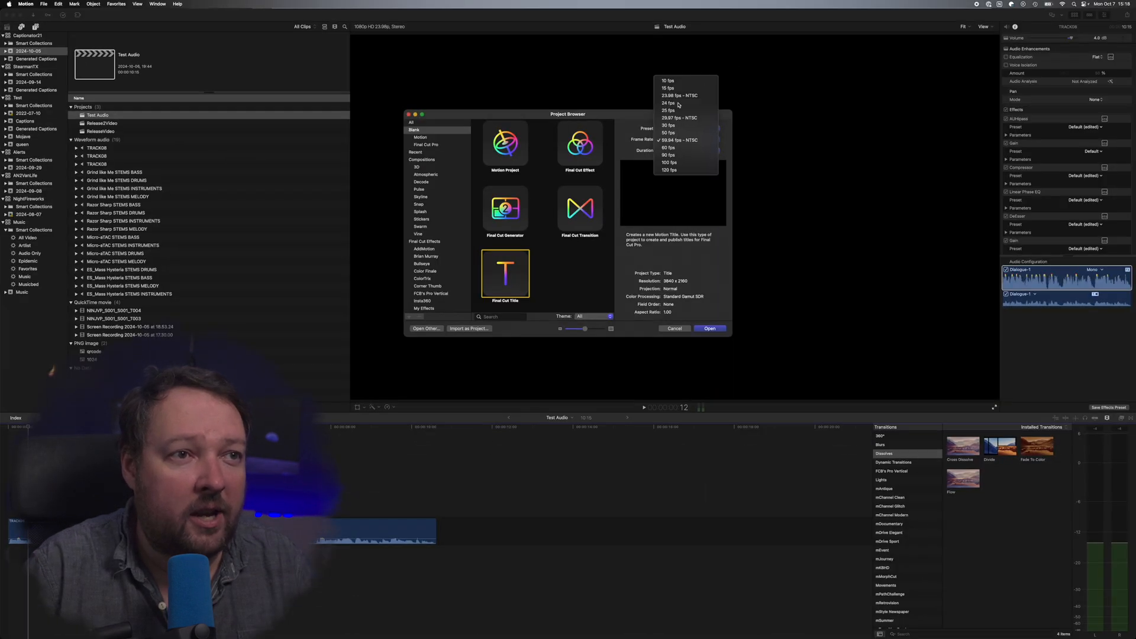
{"action": "left_click", "coordinate": [678, 104]}
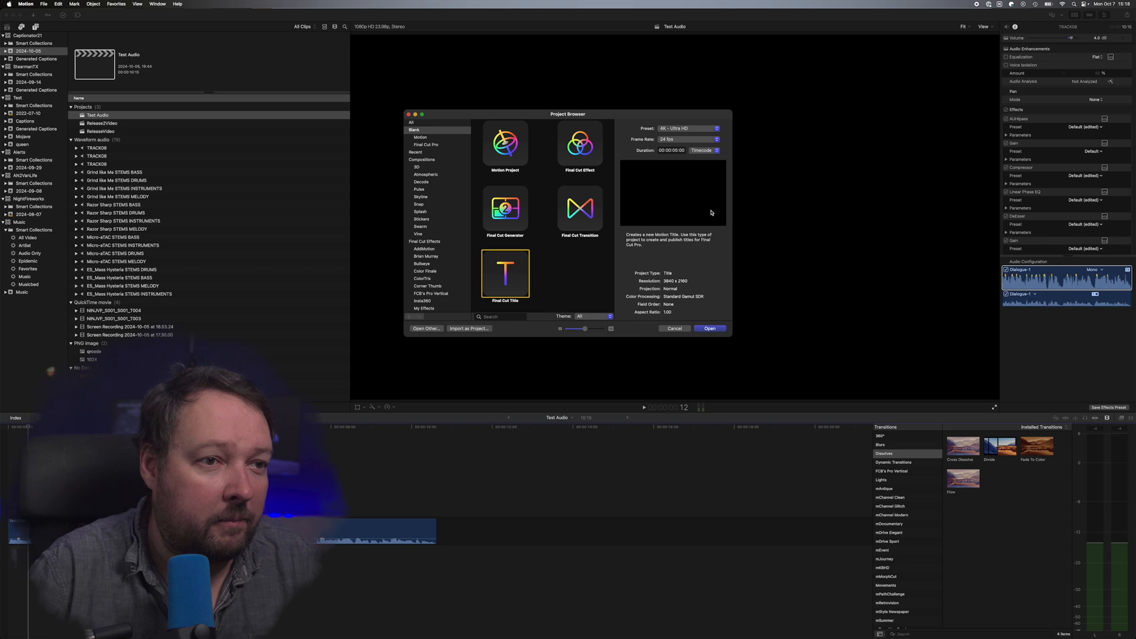
{"action": "left_click", "coordinate": [710, 328]}
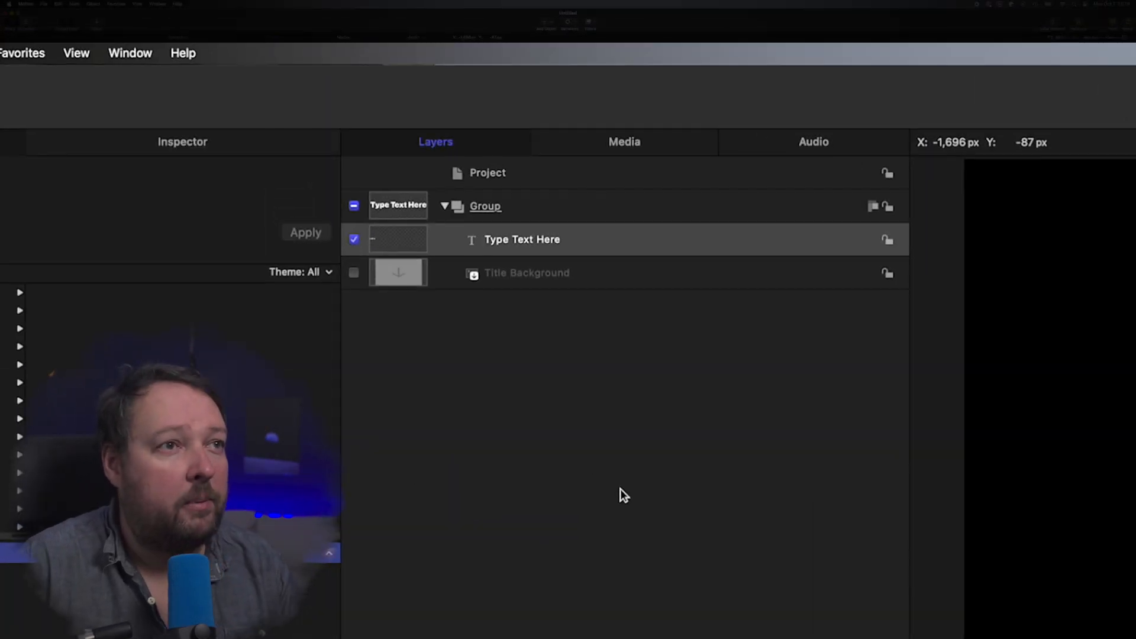
{"action": "left_click", "coordinate": [560, 276]}
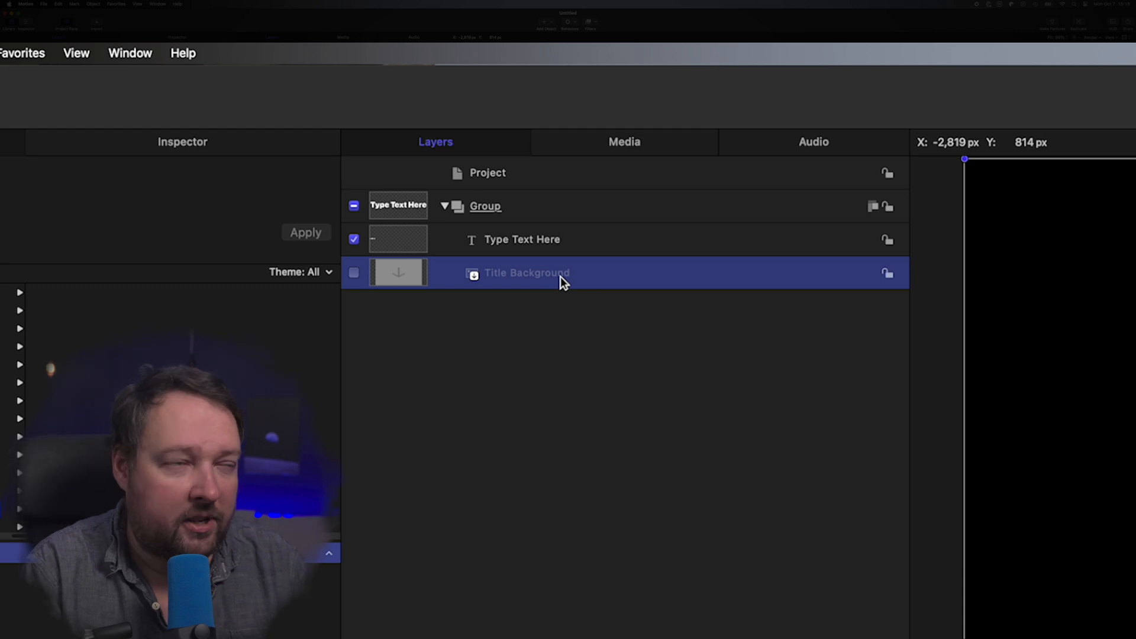
{"action": "key", "text": "Delete"}
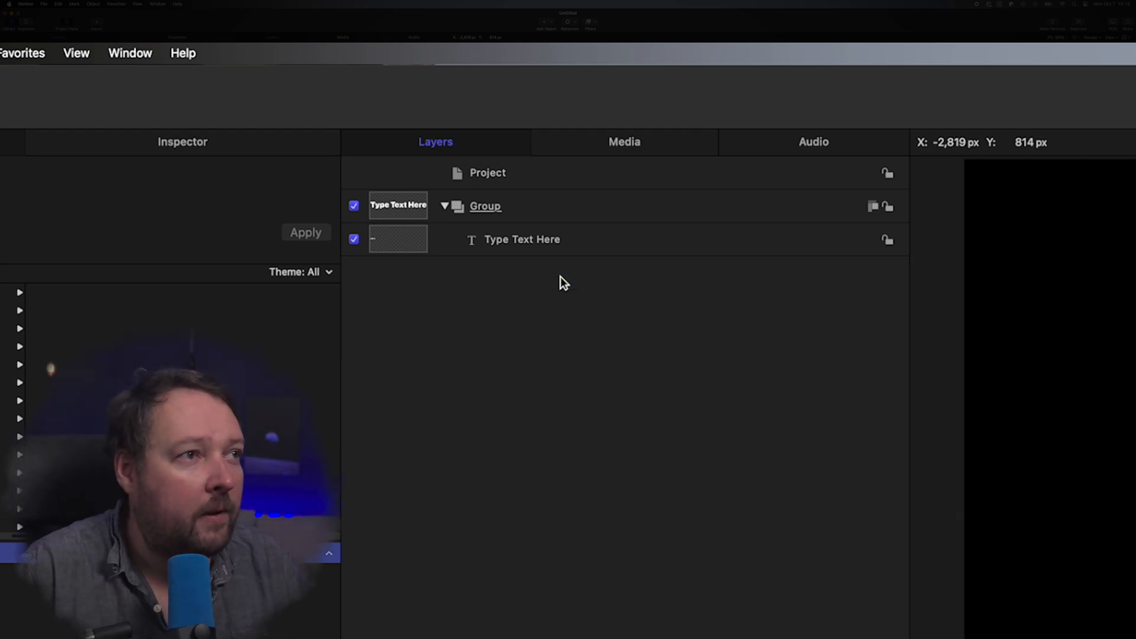
Step: Reset the position of the Type Text Here layer to its default
{"action": "left_click", "coordinate": [549, 247]}
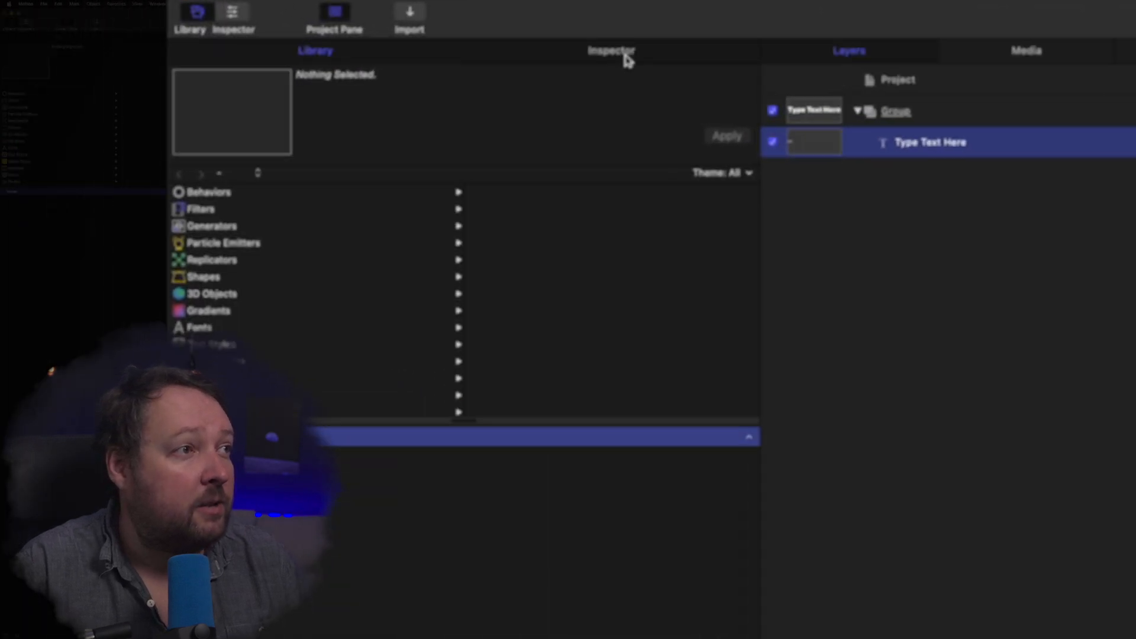
{"action": "left_click", "coordinate": [181, 37]}
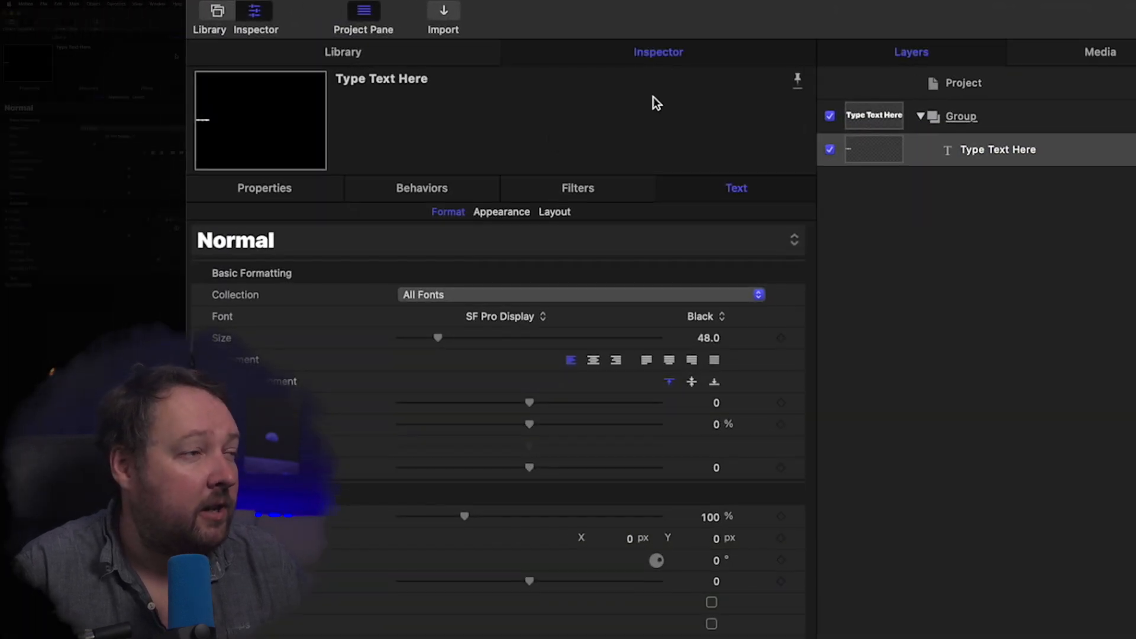
{"action": "left_click", "coordinate": [277, 189]}
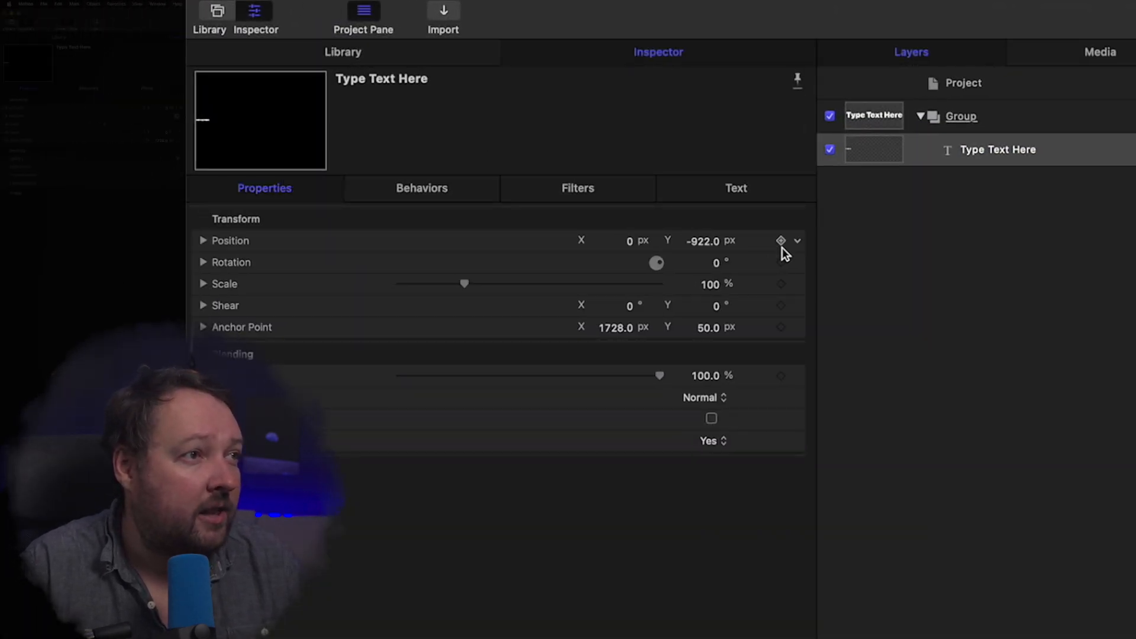
{"action": "left_click", "coordinate": [798, 239]}
{"action": "left_click", "coordinate": [829, 249]}
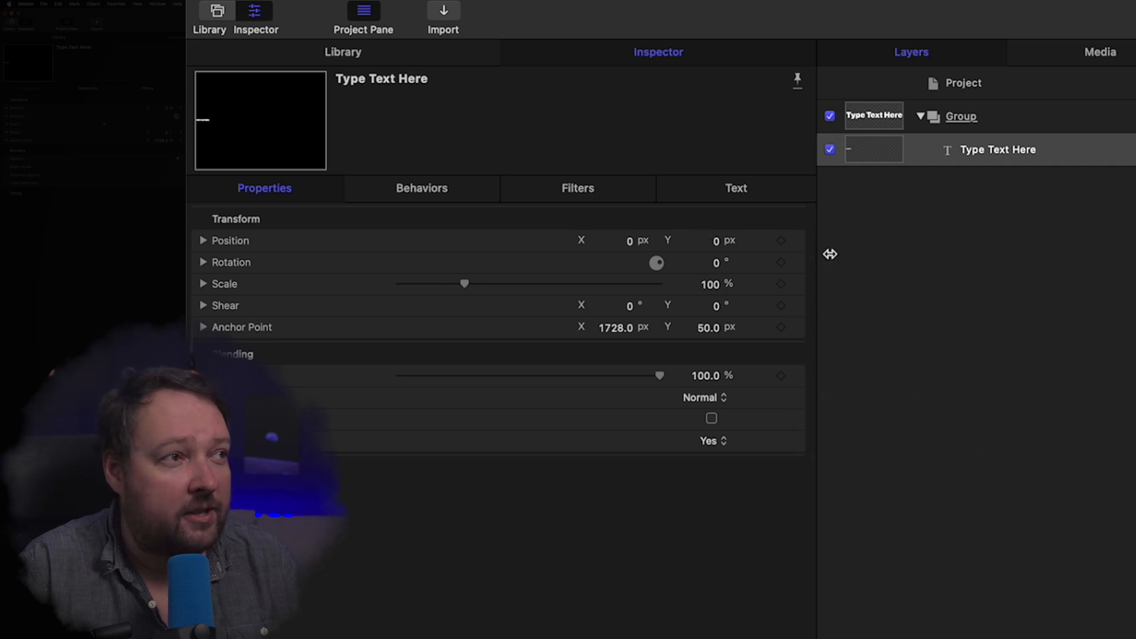
Step: Center the title text both horizontally and vertically
{"action": "left_click", "coordinate": [716, 190]}
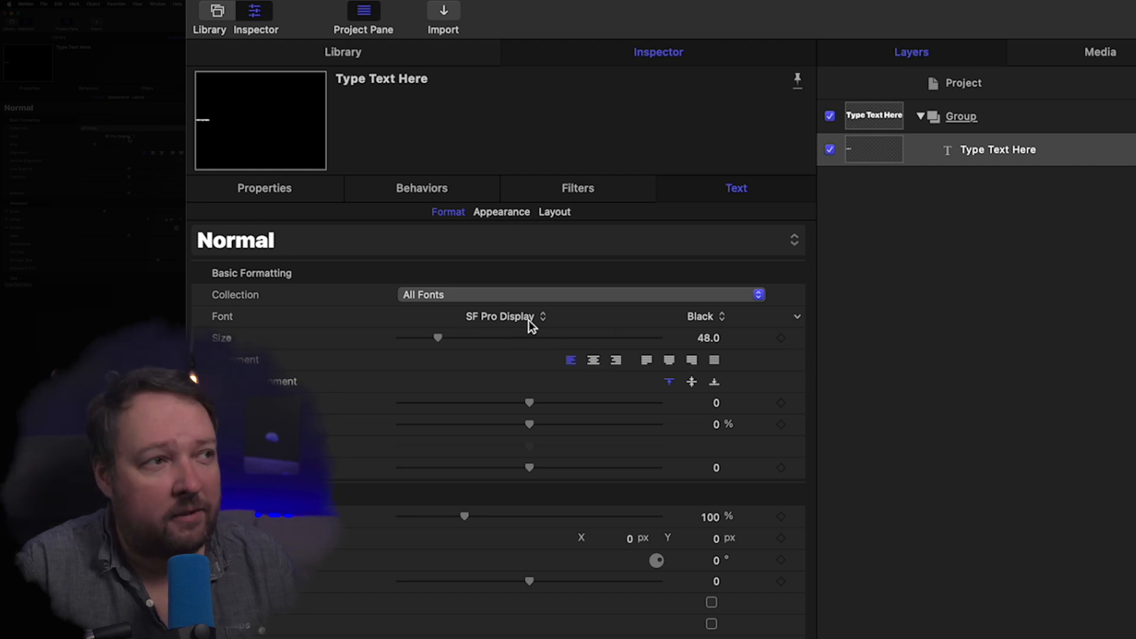
{"action": "left_click", "coordinate": [593, 360]}
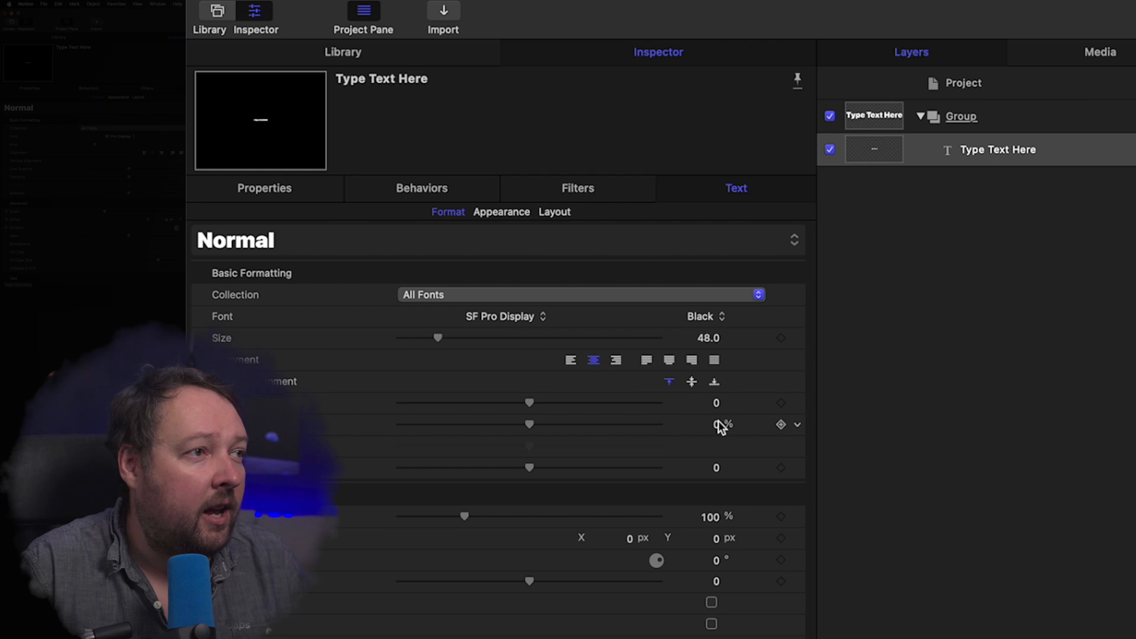
{"action": "left_click", "coordinate": [693, 383]}
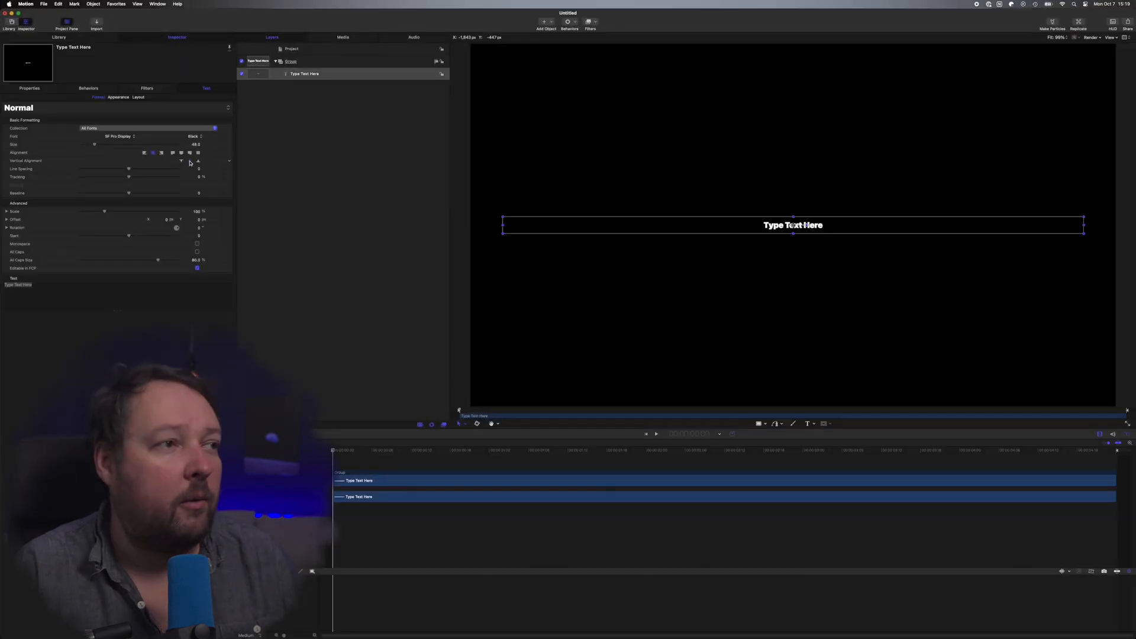
Step: Draw a rectangle about 920 by 321 below the title text and place its layer beneath the text layer
{"action": "left_click", "coordinate": [293, 163]}
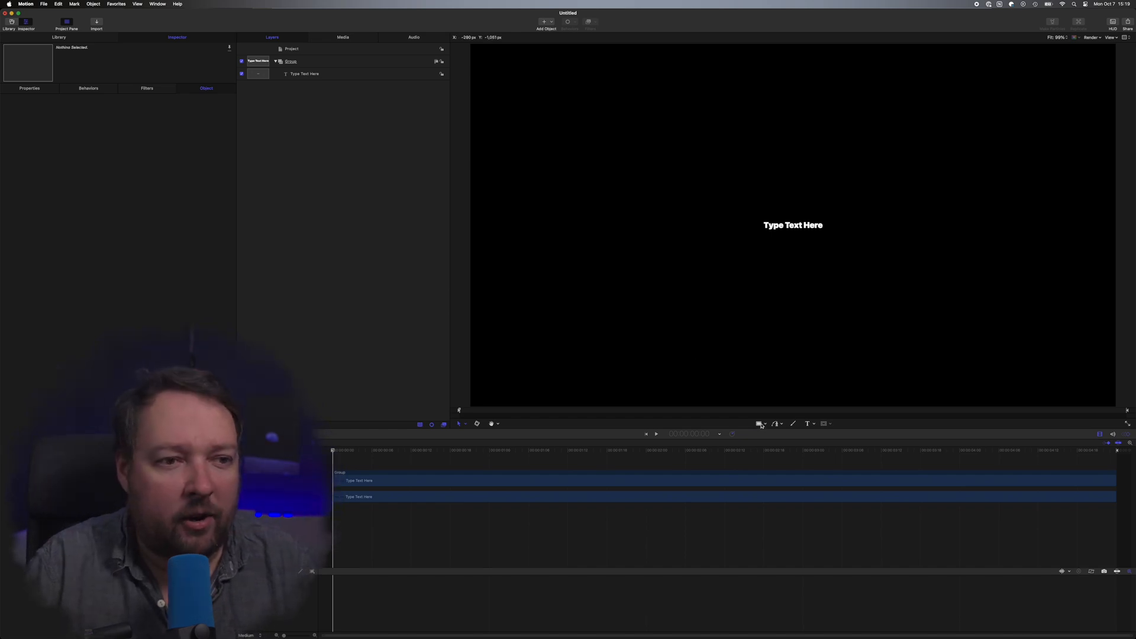
{"action": "mouse_move", "coordinate": [769, 267]}
{"action": "left_mouse_down"}
{"action": "mouse_move", "coordinate": [883, 328]}
{"action": "mouse_move", "coordinate": [892, 306]}
{"action": "left_mouse_up"}
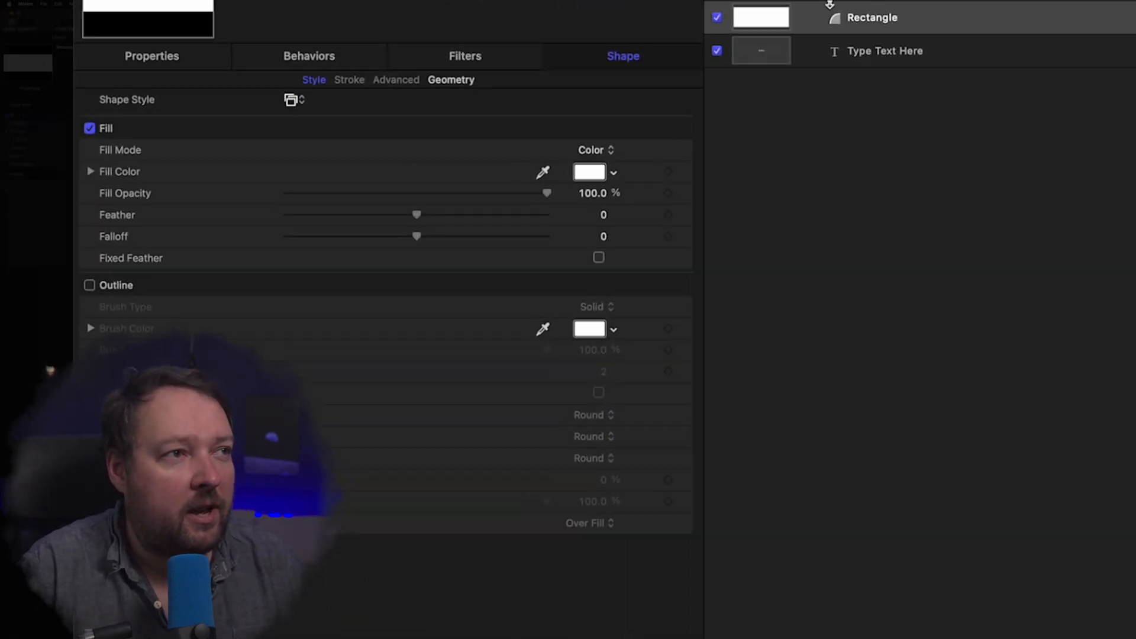
{"action": "left_click_drag", "start_coordinate": [908, 16], "coordinate": [905, 66]}
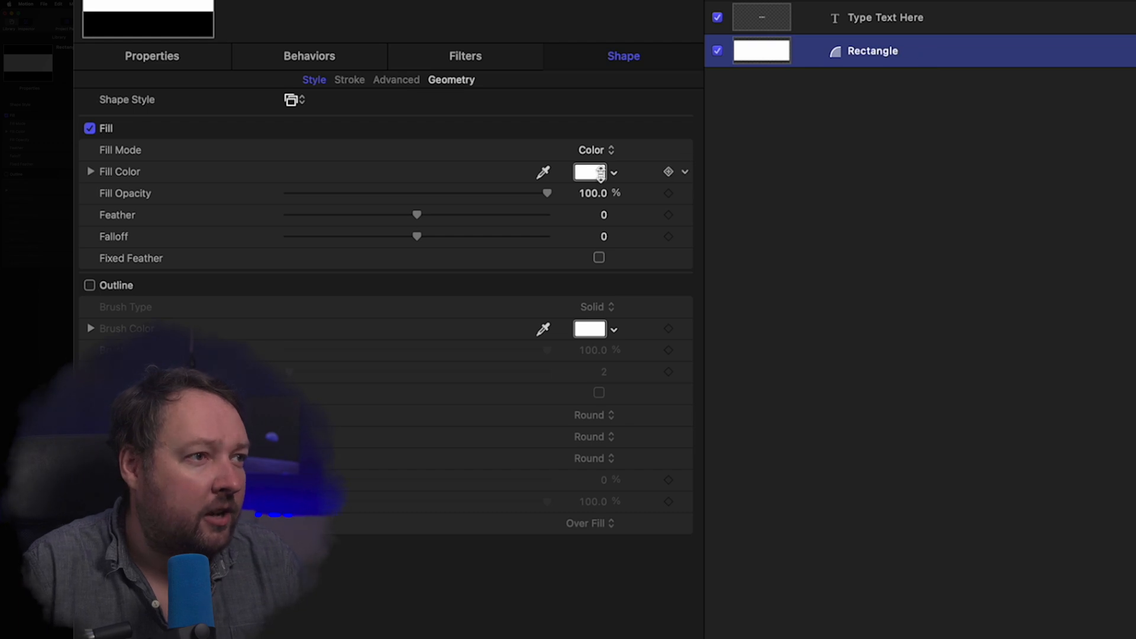
Step: Set the rectangle's fill color to Silver
{"action": "left_click", "coordinate": [601, 173]}
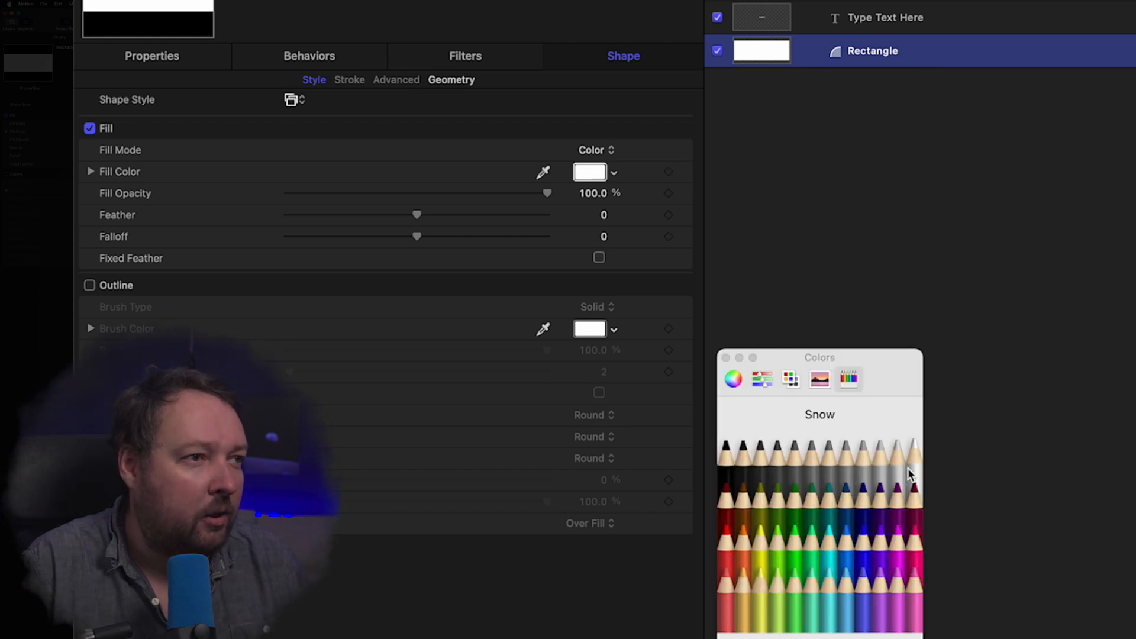
{"action": "left_click", "coordinate": [880, 471]}
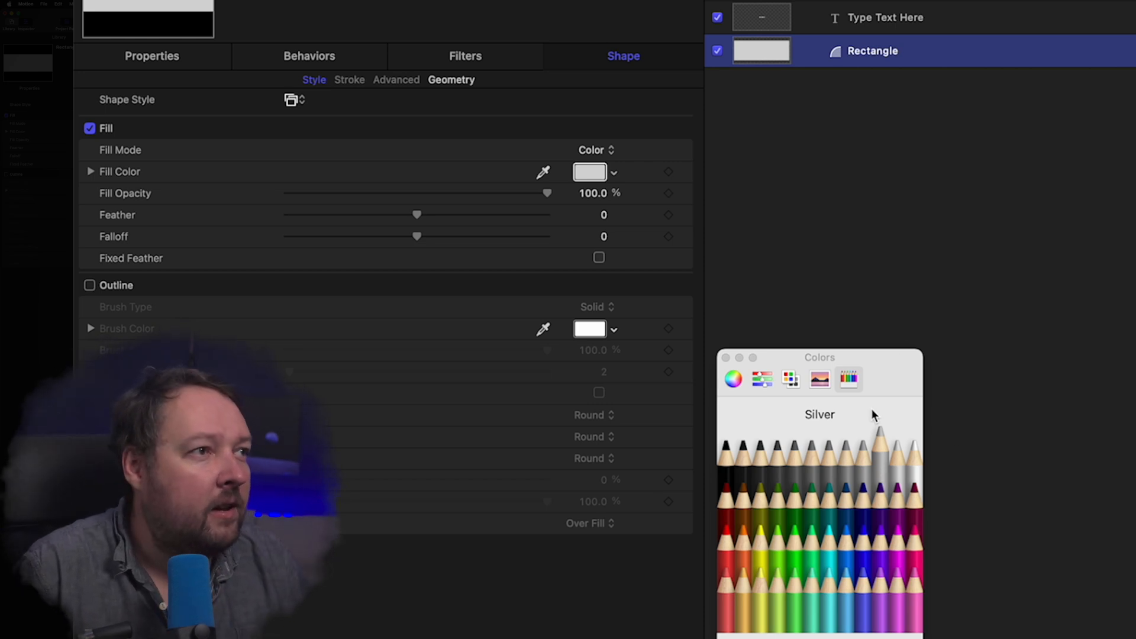
{"action": "left_click", "coordinate": [261, 628]}
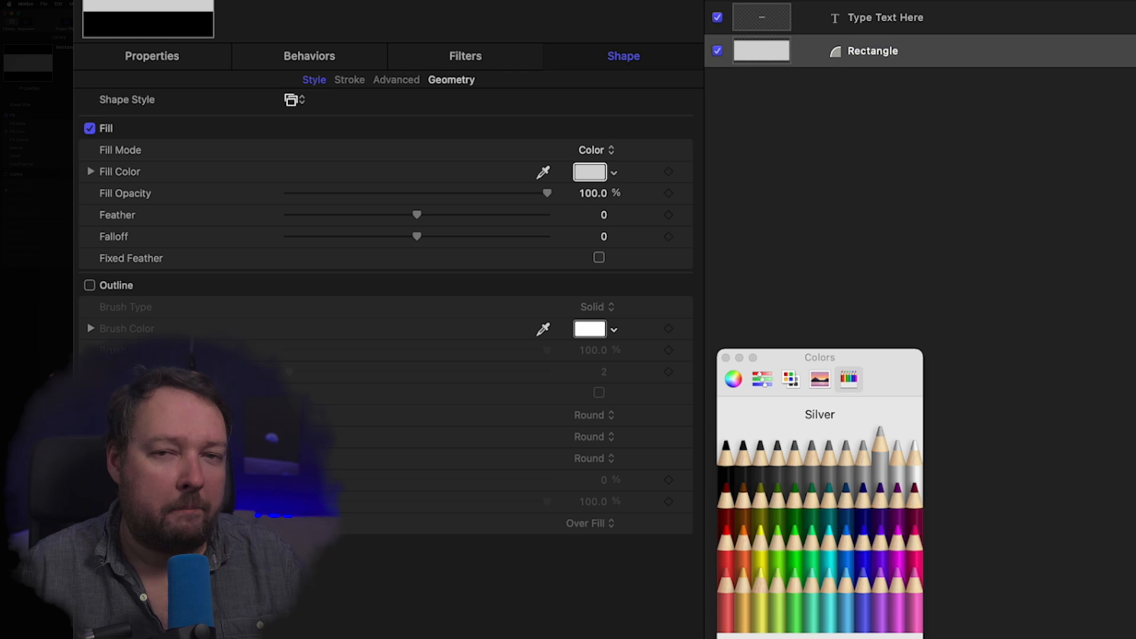
{"action": "left_click", "coordinate": [726, 358]}
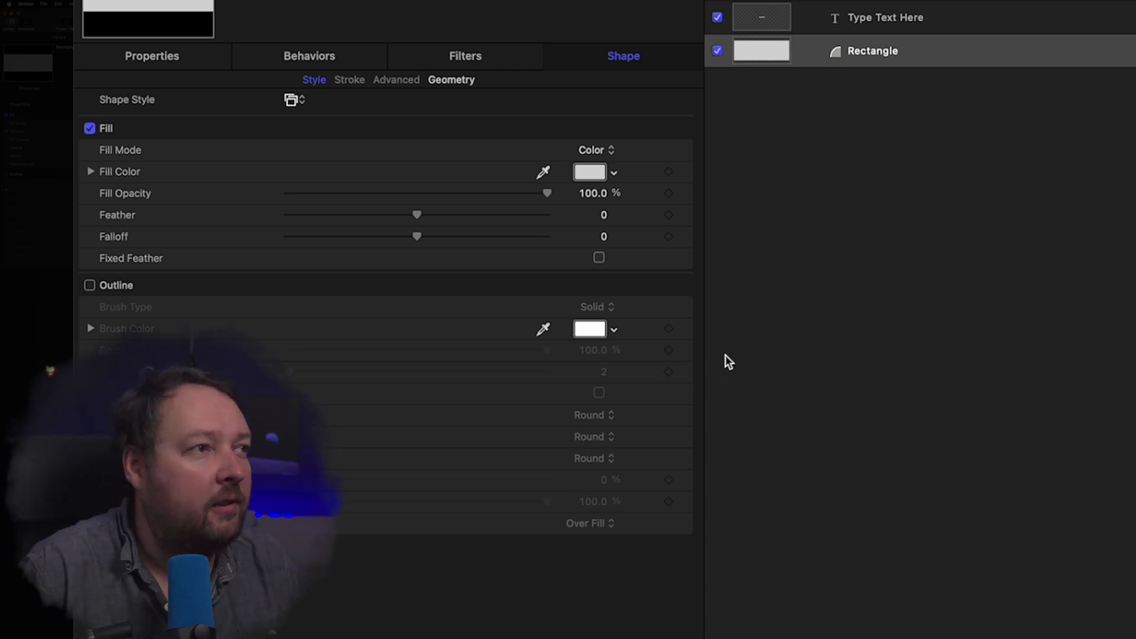
Step: Expand the rectangle's size parameters and reduce its width to about 817
{"action": "left_click", "coordinate": [459, 80]}
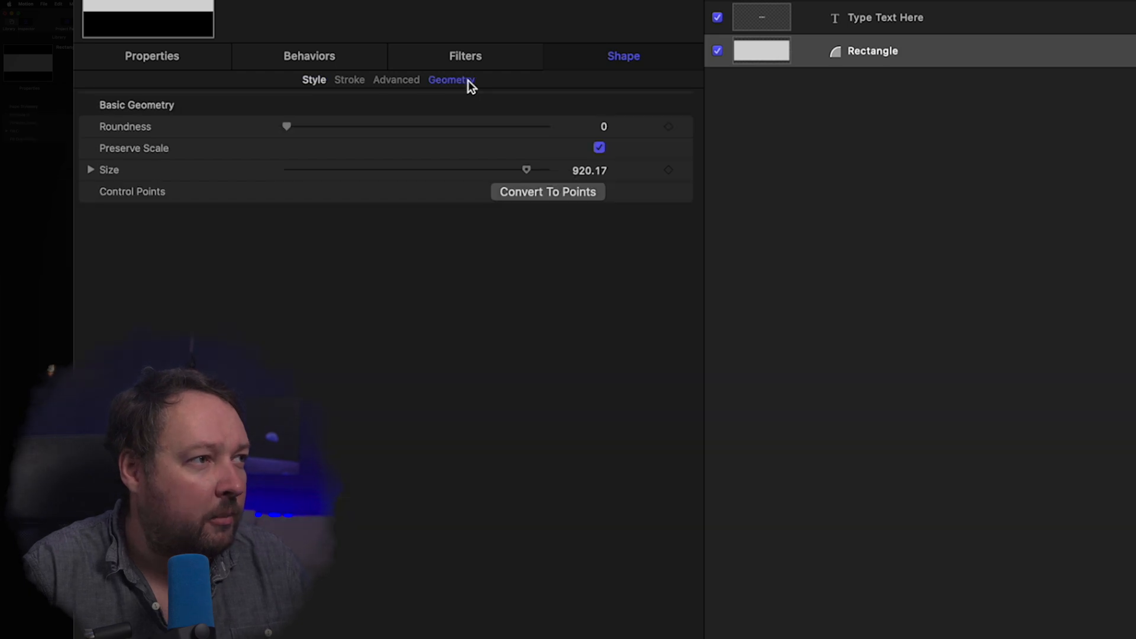
{"action": "left_click", "coordinate": [91, 170]}
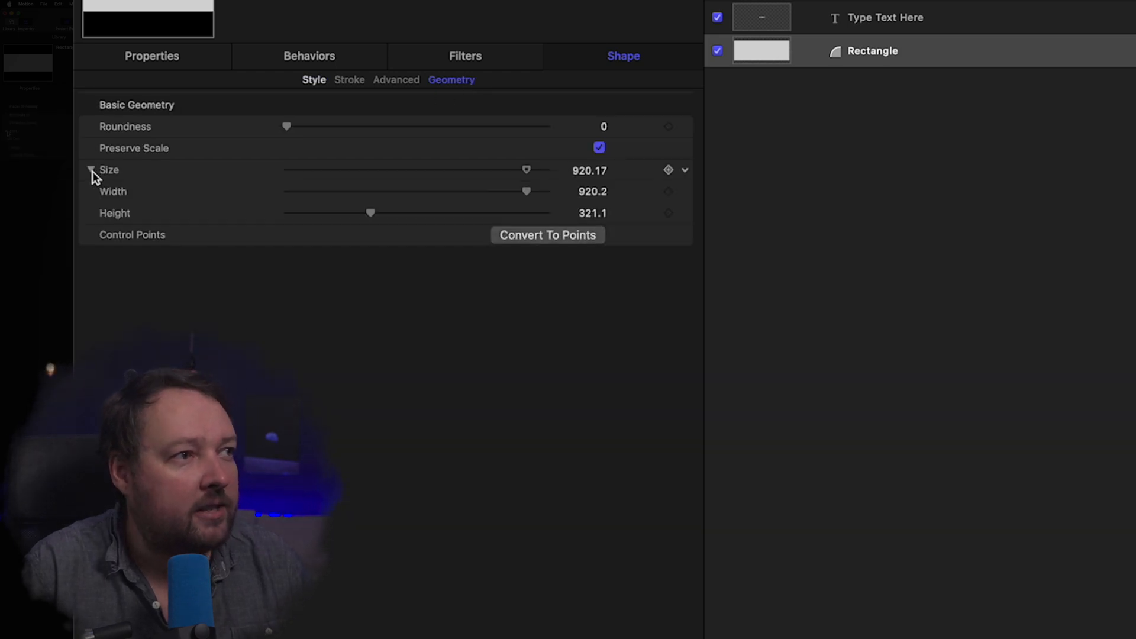
{"action": "left_click_drag", "start_coordinate": [526, 191], "coordinate": [500, 190]}
Step: Replace the title text with "The quick brown fox jumps over the lazy dog"
{"action": "left_click", "coordinate": [865, 18]}
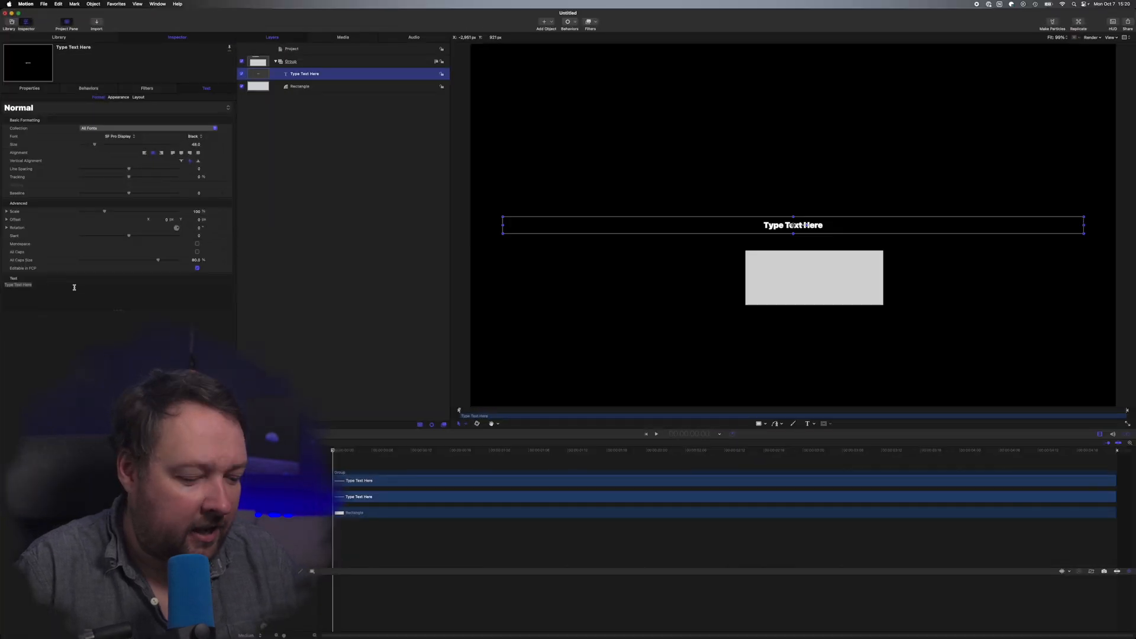
{"action": "double_click", "coordinate": [74, 287]}
{"action": "type", "text": "The q"}
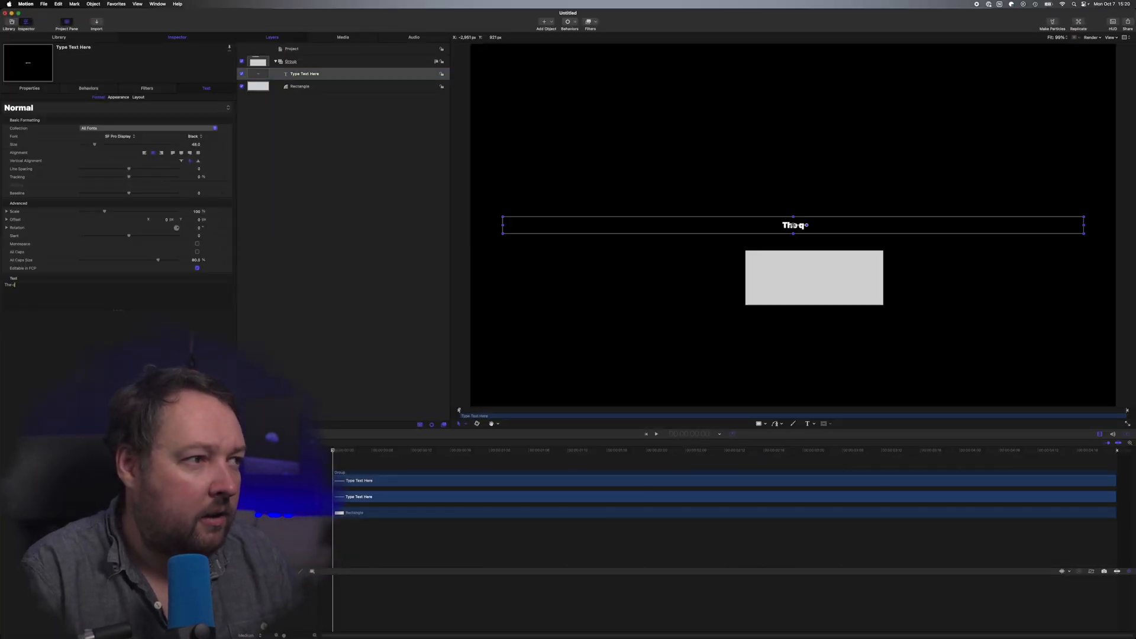
{"action": "type", "text": "uick brown fox"}
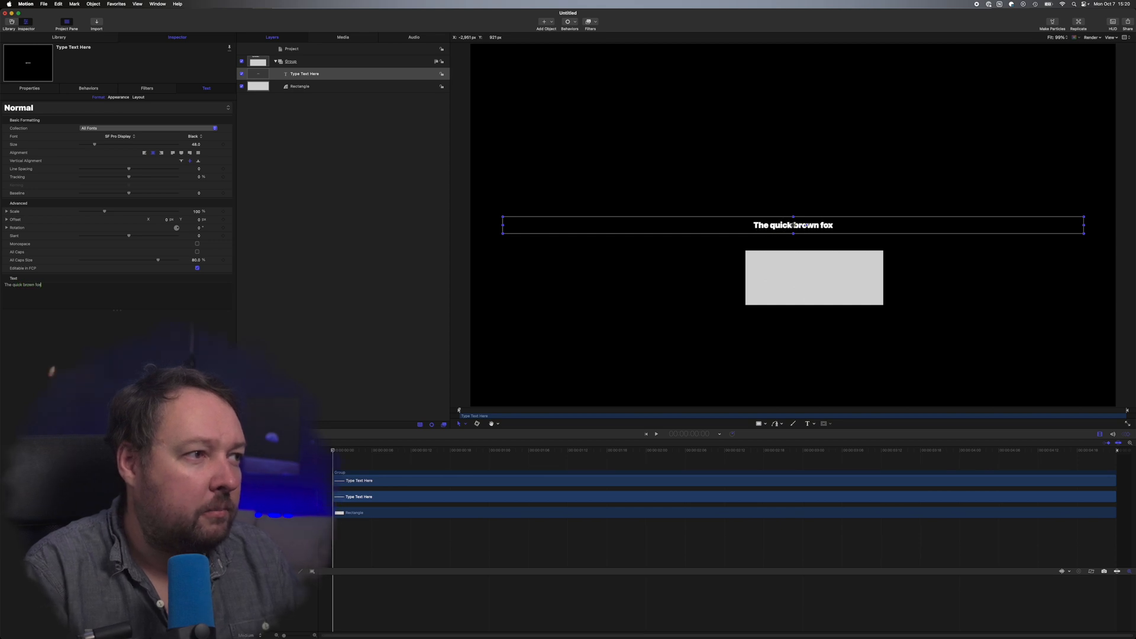
{"action": "type", "text": " jumps over the lazy dog"}
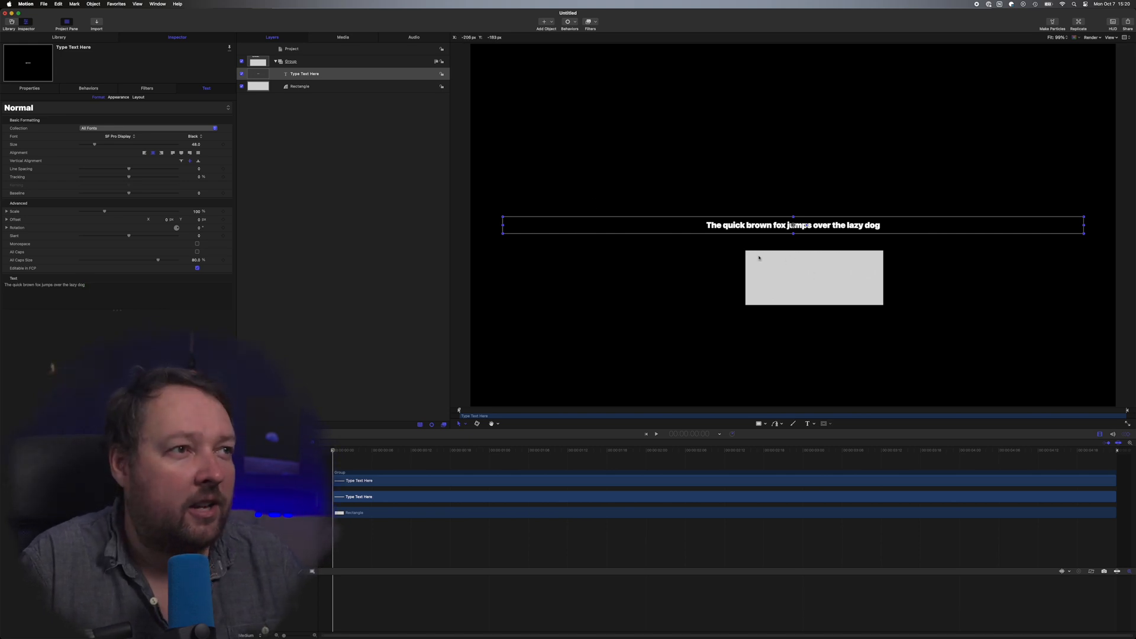
Step: Add a Link parameter behavior to the rectangle's width
{"action": "left_click", "coordinate": [301, 87]}
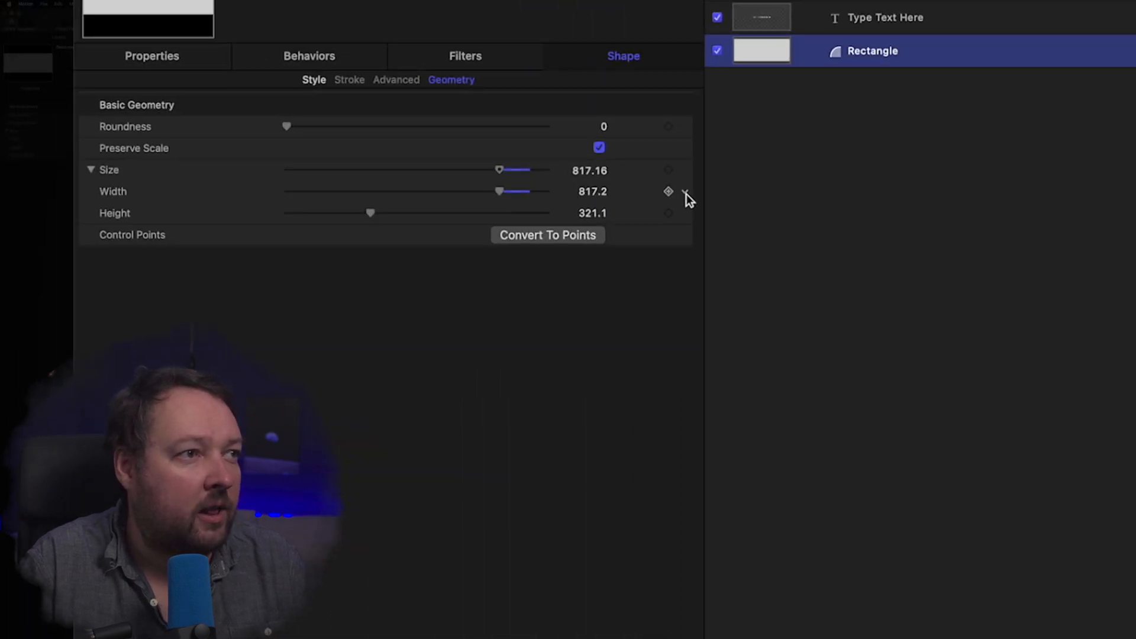
{"action": "left_click", "coordinate": [685, 193]}
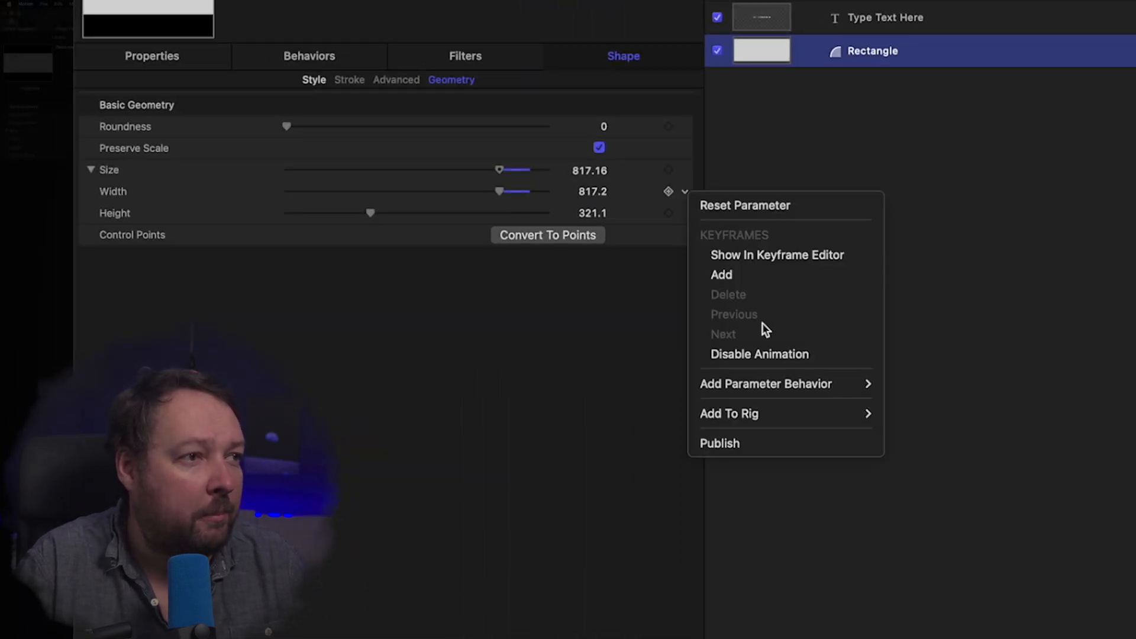
{"action": "mouse_move", "coordinate": [764, 388]}
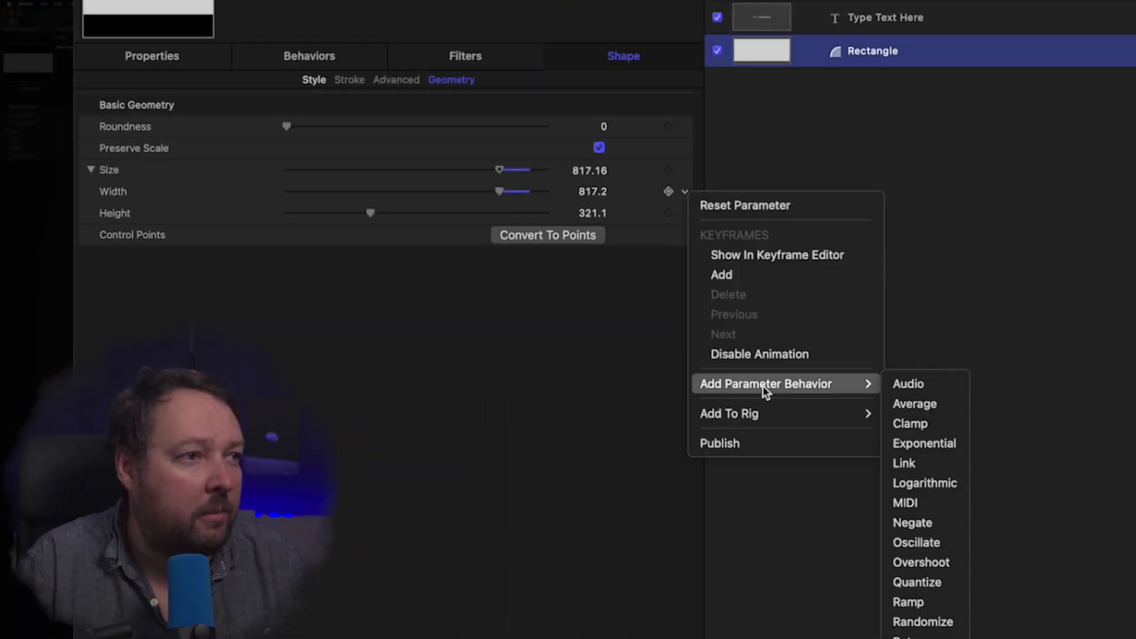
{"action": "left_click", "coordinate": [952, 462]}
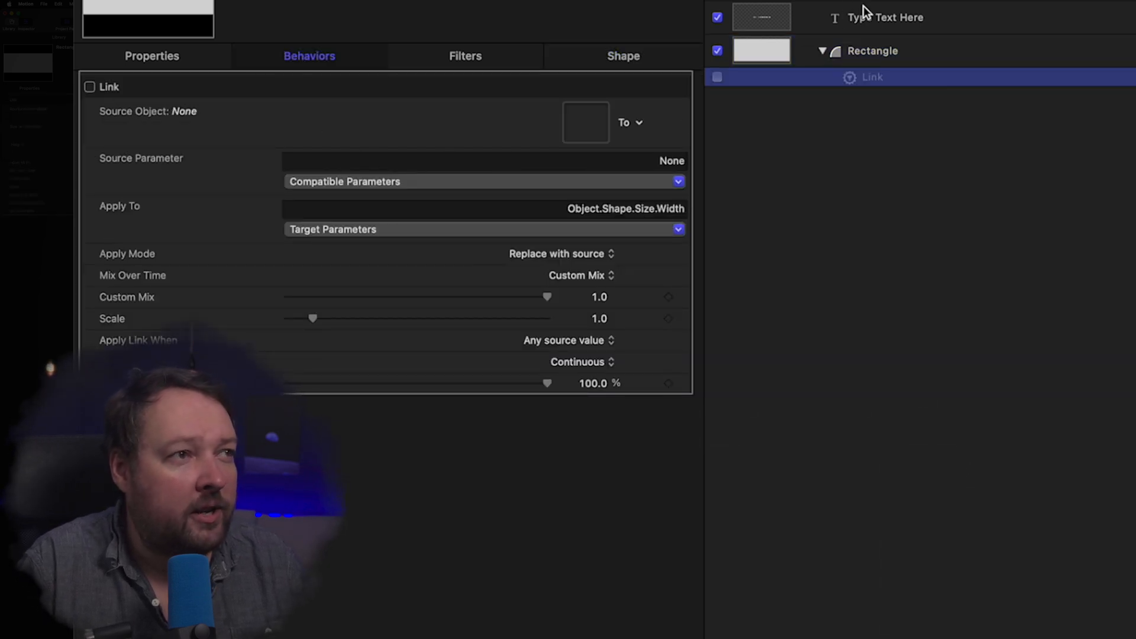
Step: Link the rectangle's width to the Type Text Here layer, using Object Width as the source parameter
{"action": "left_click_drag", "start_coordinate": [900, 22], "coordinate": [589, 127]}
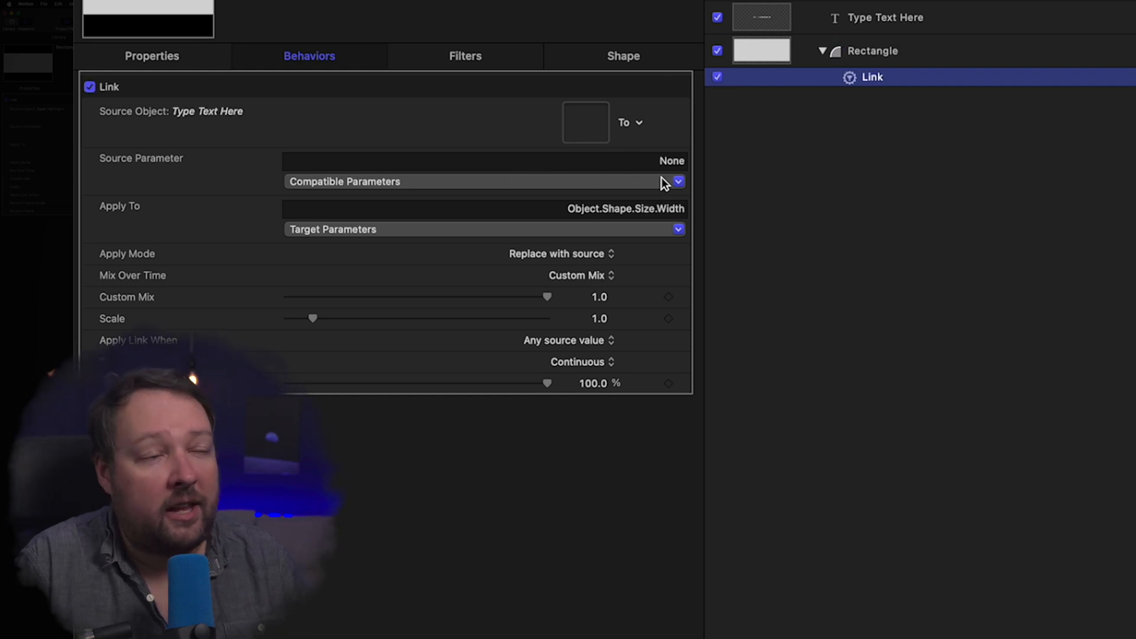
{"action": "left_click", "coordinate": [623, 183]}
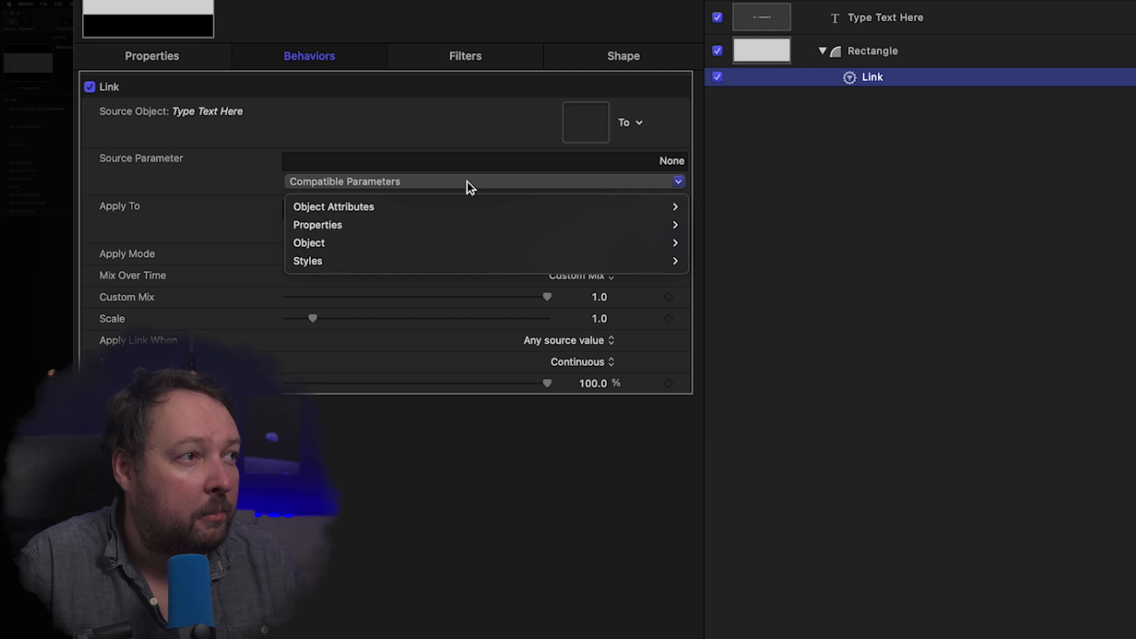
{"action": "mouse_move", "coordinate": [407, 207]}
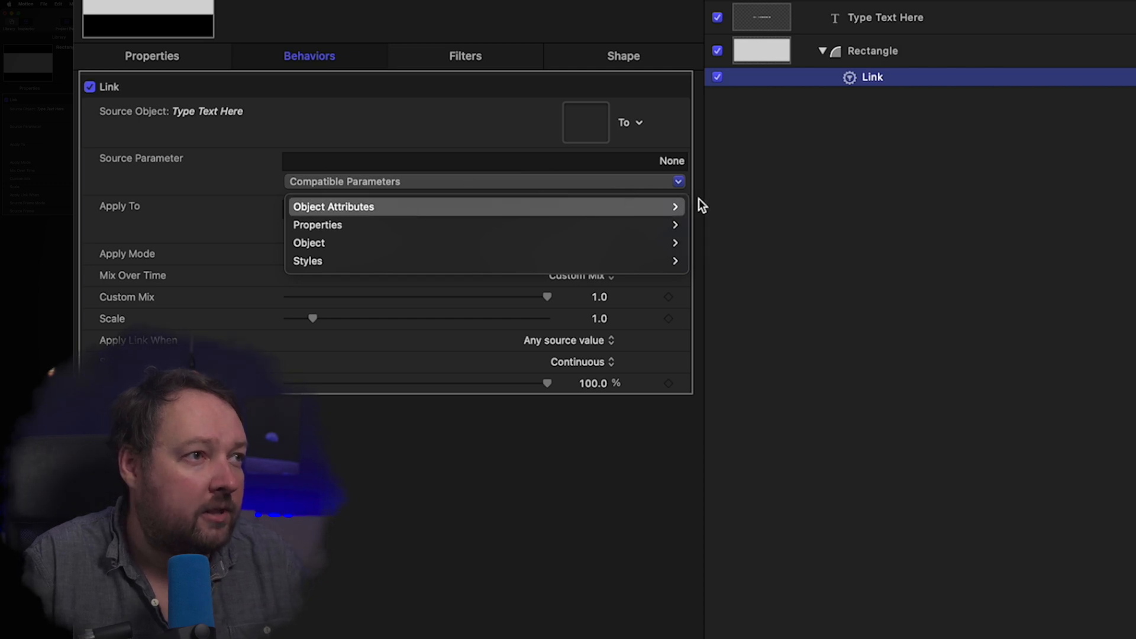
{"action": "mouse_move", "coordinate": [705, 206]}
{"action": "left_click", "coordinate": [779, 207]}
Step: Append the filler characters "asdasasdfasdfasdfasd" to the title text to test the width link
{"action": "left_click", "coordinate": [925, 21]}
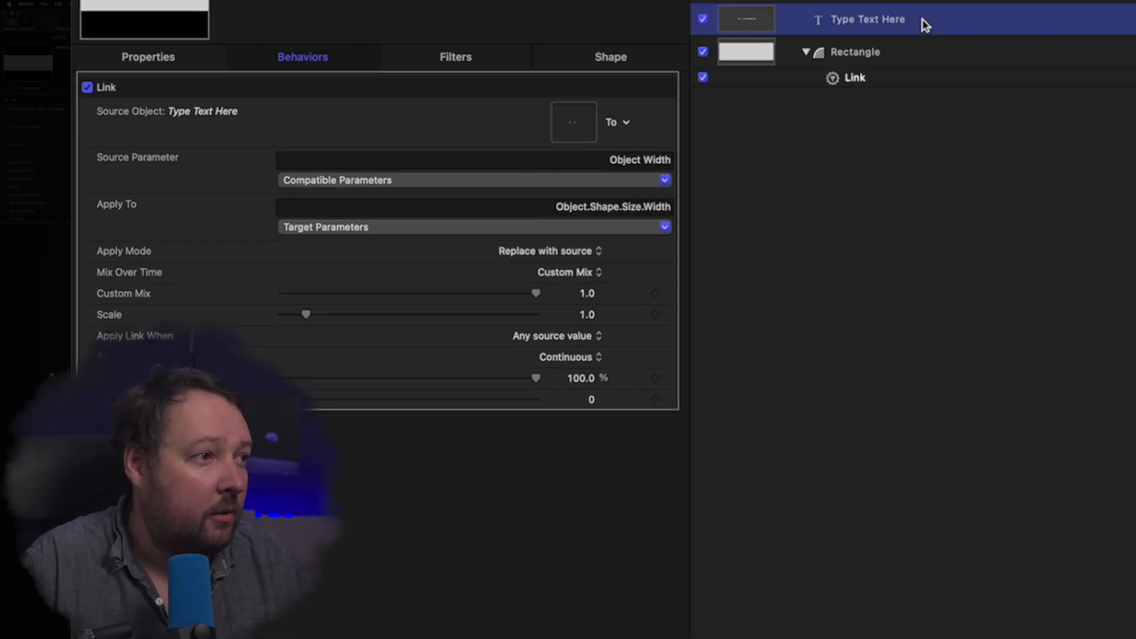
{"action": "type", "text": "asdasdf"}
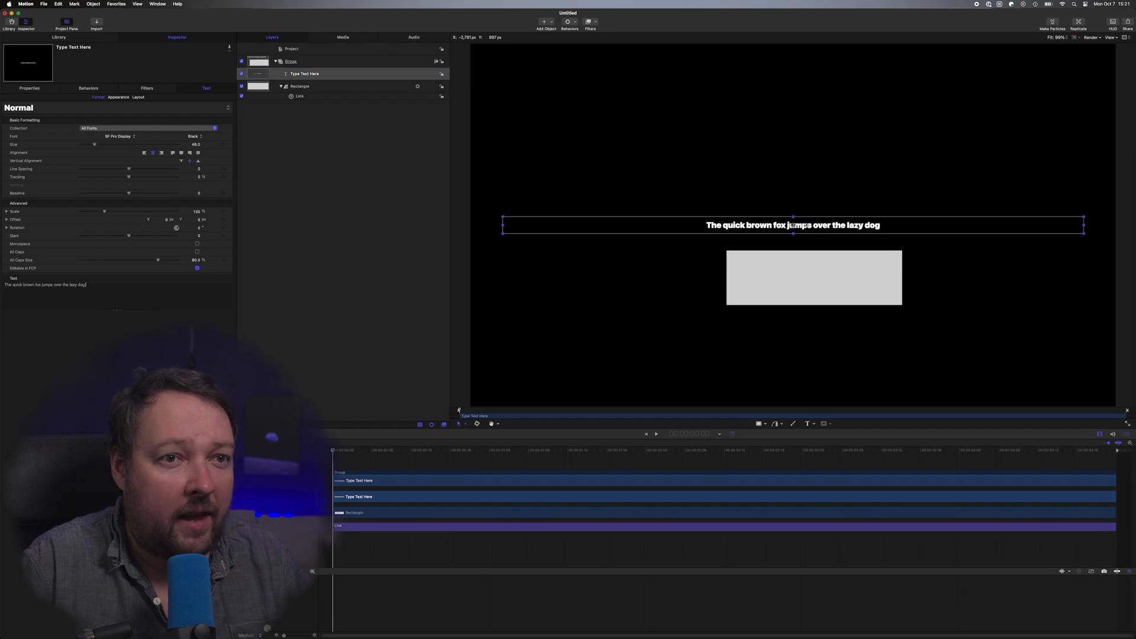
{"action": "key", "text": "BackSpace"}
{"action": "key", "text": "BackSpace"}
{"action": "type", "text": "asdfasdfasdfasd"}
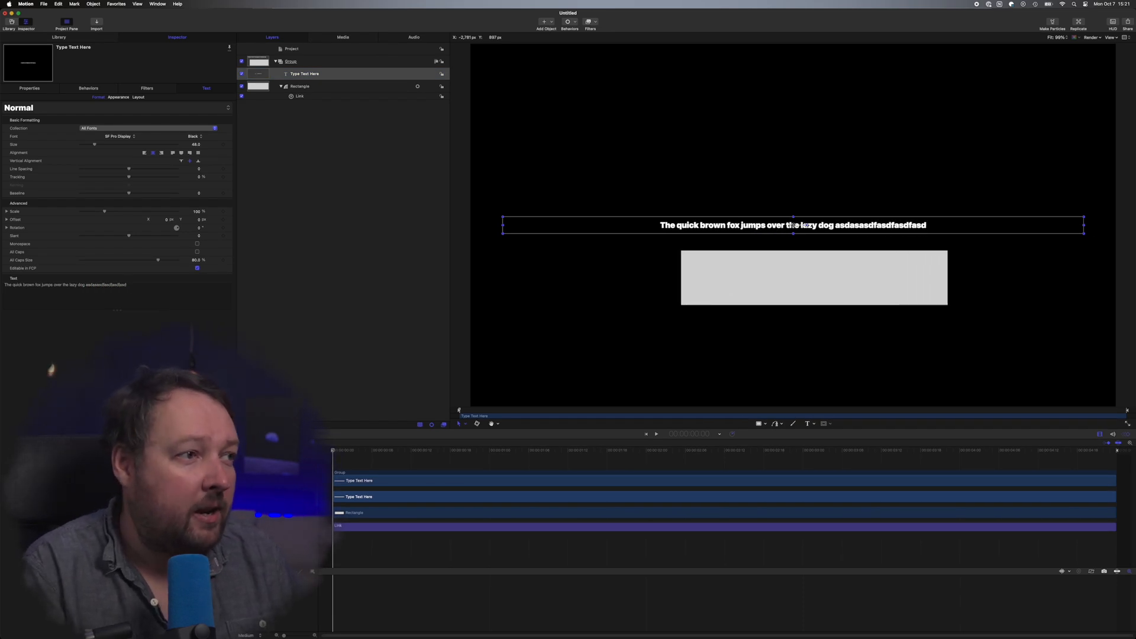
Step: Delete the filler characters from the end of the title text
{"action": "key", "text": "alt+BackSpace"}
{"action": "key", "text": "BackSpace"}
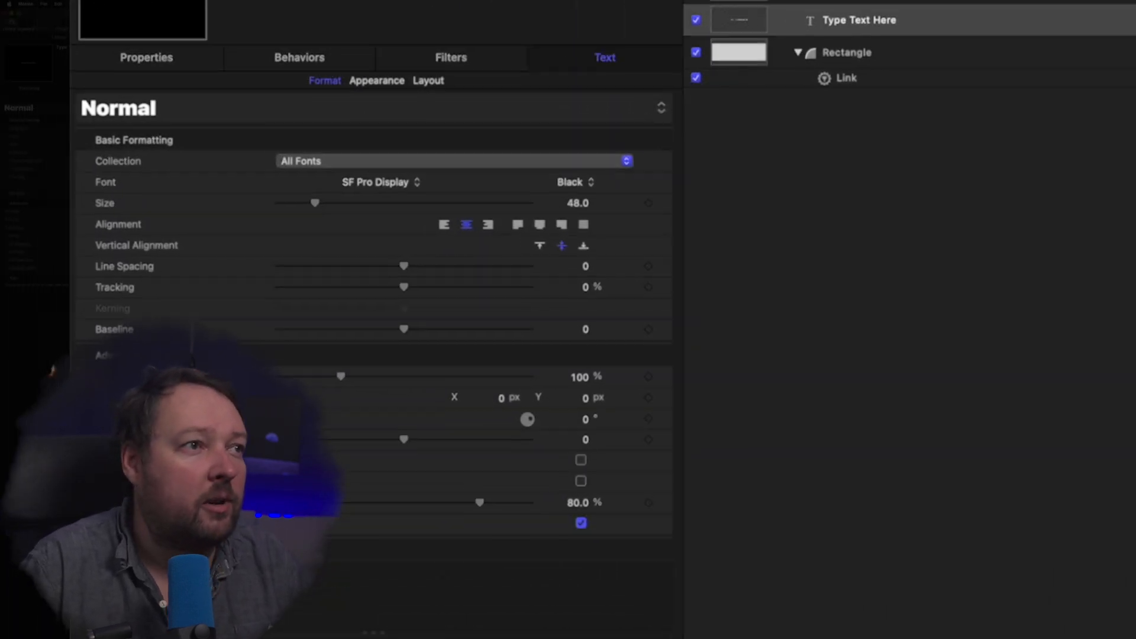
Step: Add a Link parameter behavior to the rectangle's height
{"action": "left_click", "coordinate": [884, 52]}
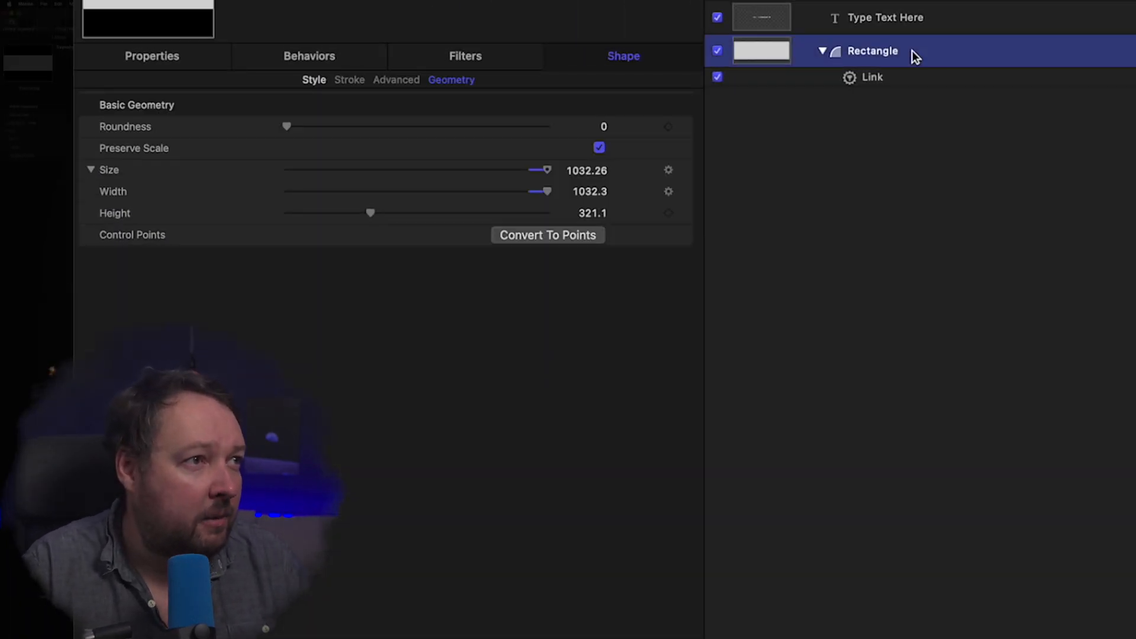
{"action": "left_click", "coordinate": [686, 214]}
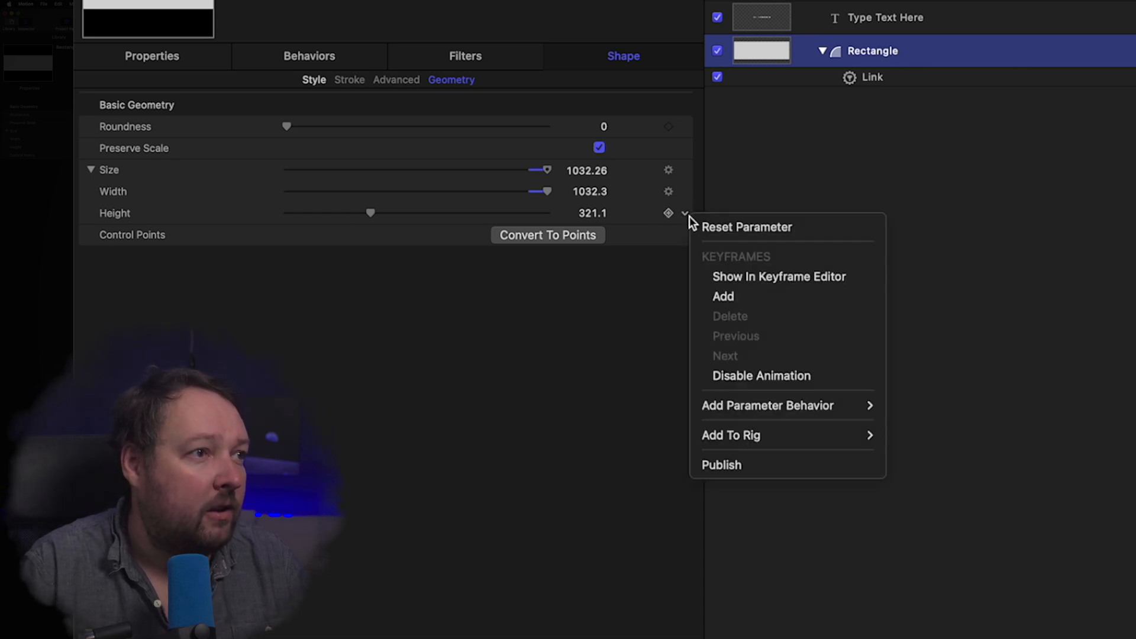
{"action": "mouse_move", "coordinate": [786, 408]}
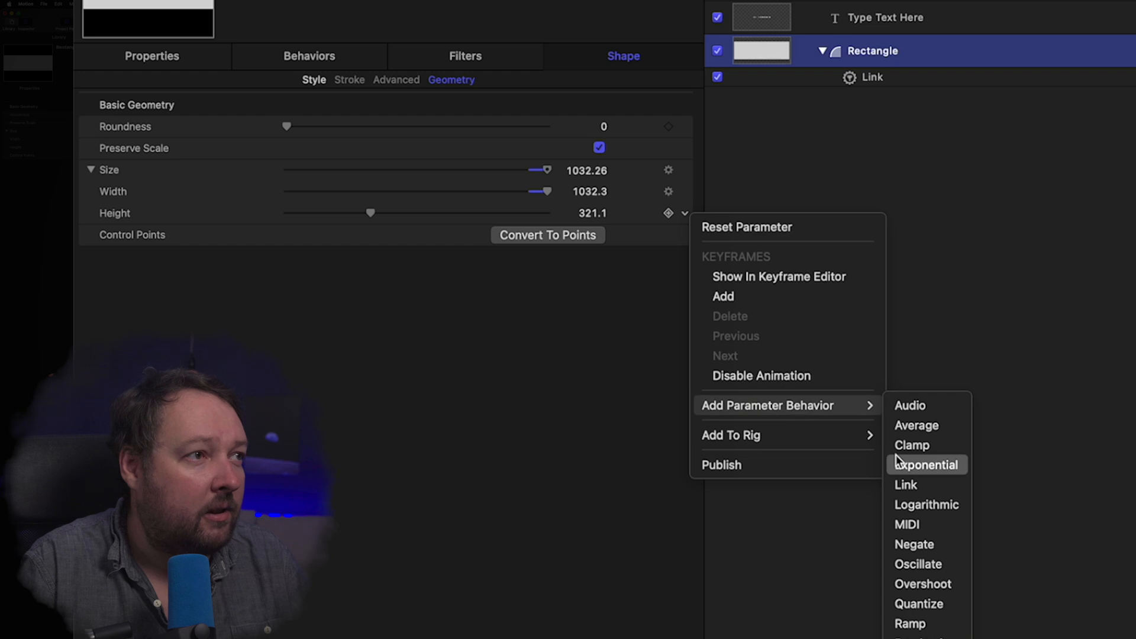
{"action": "left_click", "coordinate": [906, 486]}
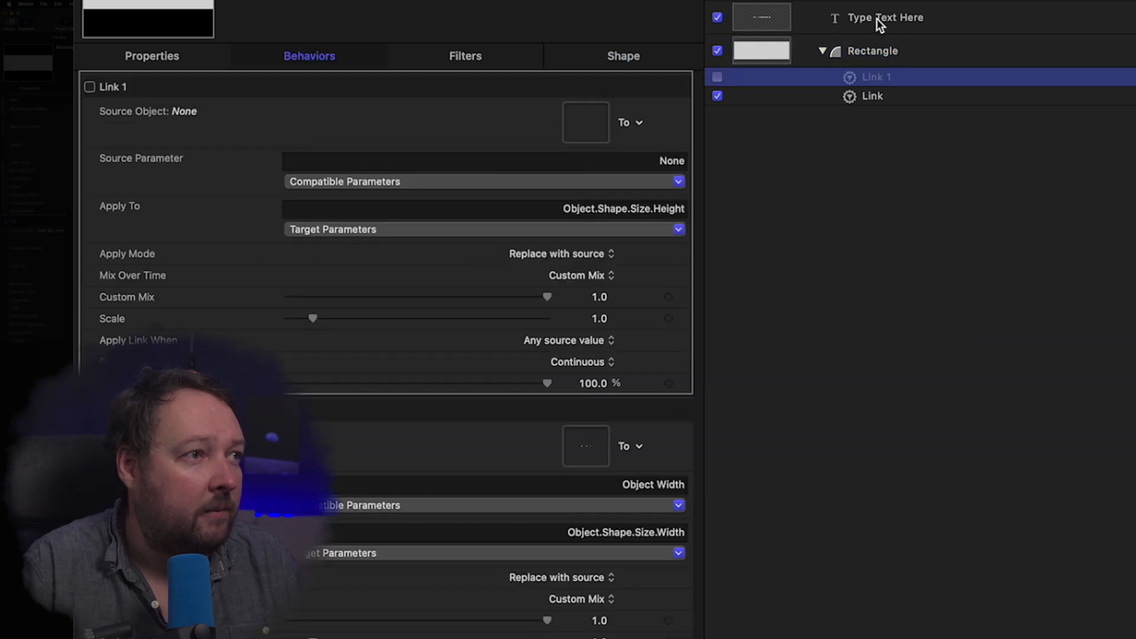
Step: Link the rectangle's height to the Type Text Here layer, using Object Height as the source parameter
{"action": "left_click_drag", "start_coordinate": [606, 83], "coordinate": [581, 127]}
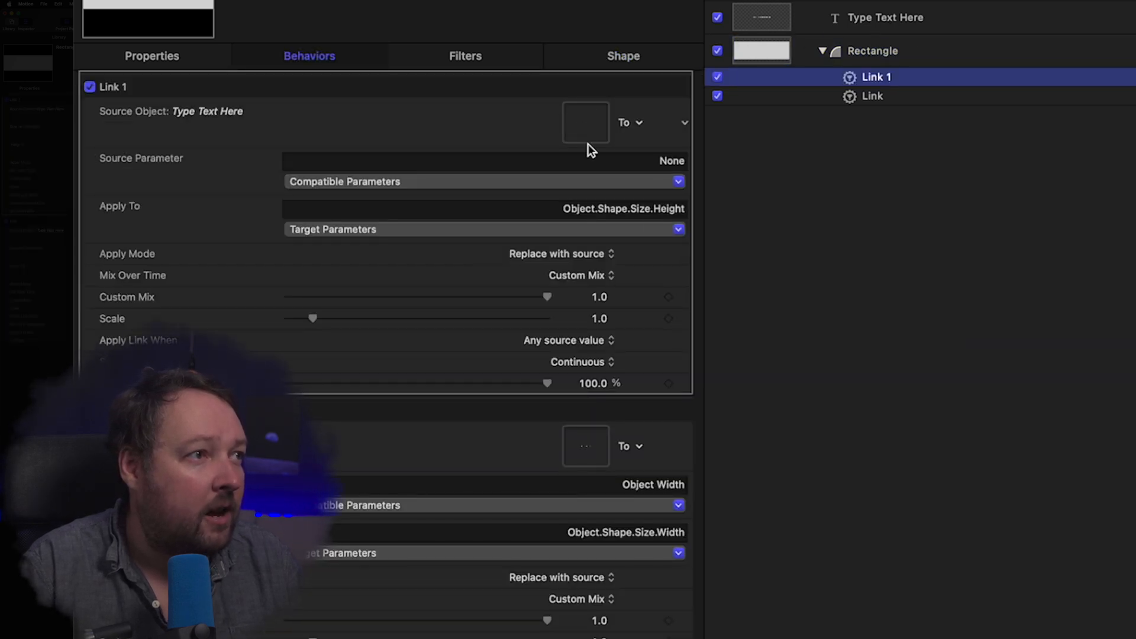
{"action": "left_click", "coordinate": [633, 185]}
{"action": "mouse_move", "coordinate": [566, 209]}
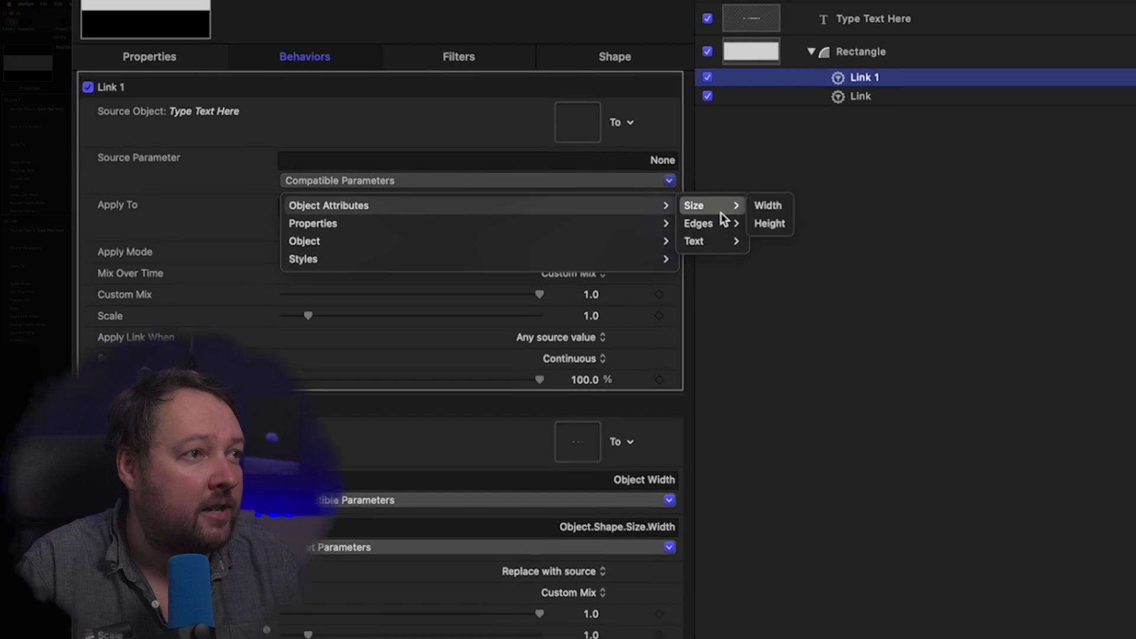
{"action": "mouse_move", "coordinate": [728, 208]}
{"action": "left_click", "coordinate": [647, 206]}
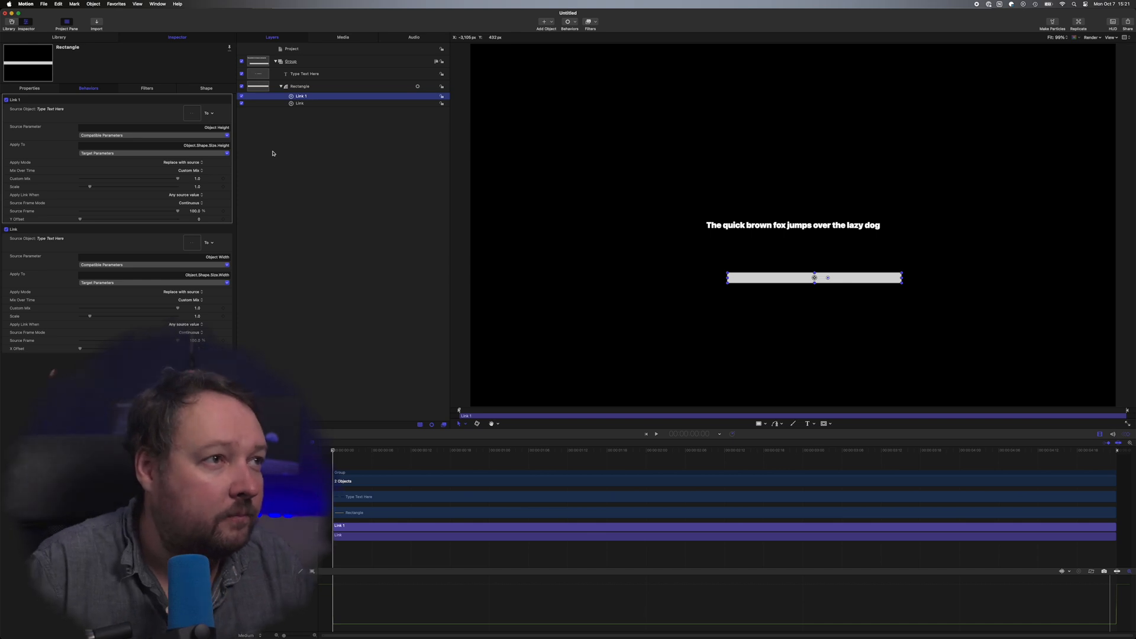
Step: Add an Align To behavior to the rectangle with the Type Text Here layer as its target object
{"action": "left_click", "coordinate": [299, 87]}
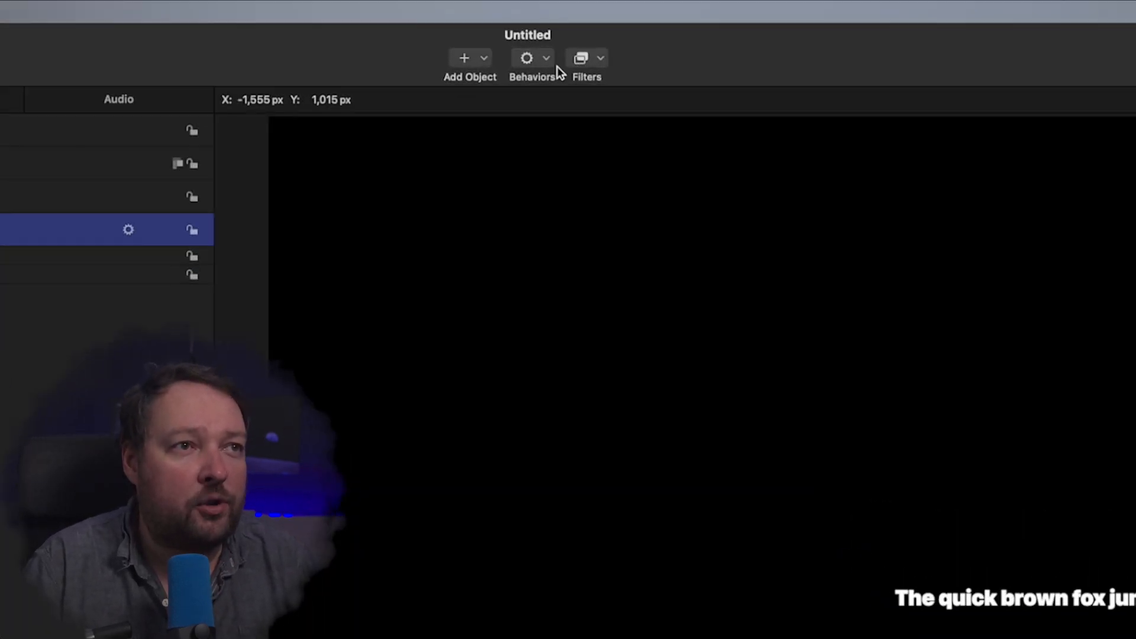
{"action": "left_click", "coordinate": [546, 58]}
{"action": "mouse_move", "coordinate": [573, 110]}
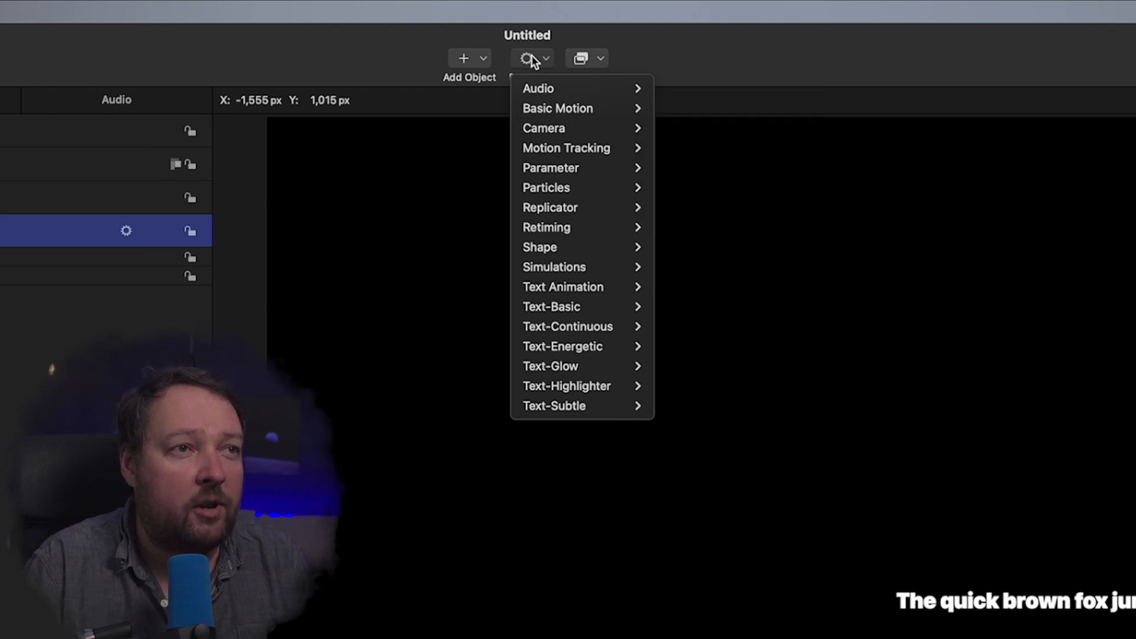
{"action": "mouse_move", "coordinate": [536, 109]}
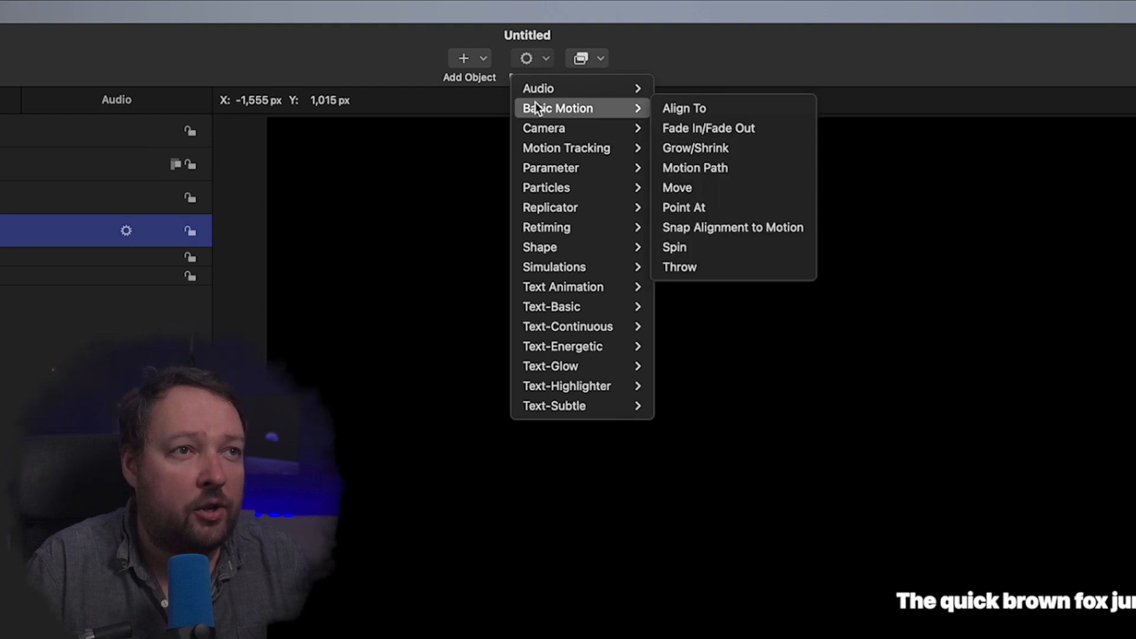
{"action": "left_click", "coordinate": [686, 109]}
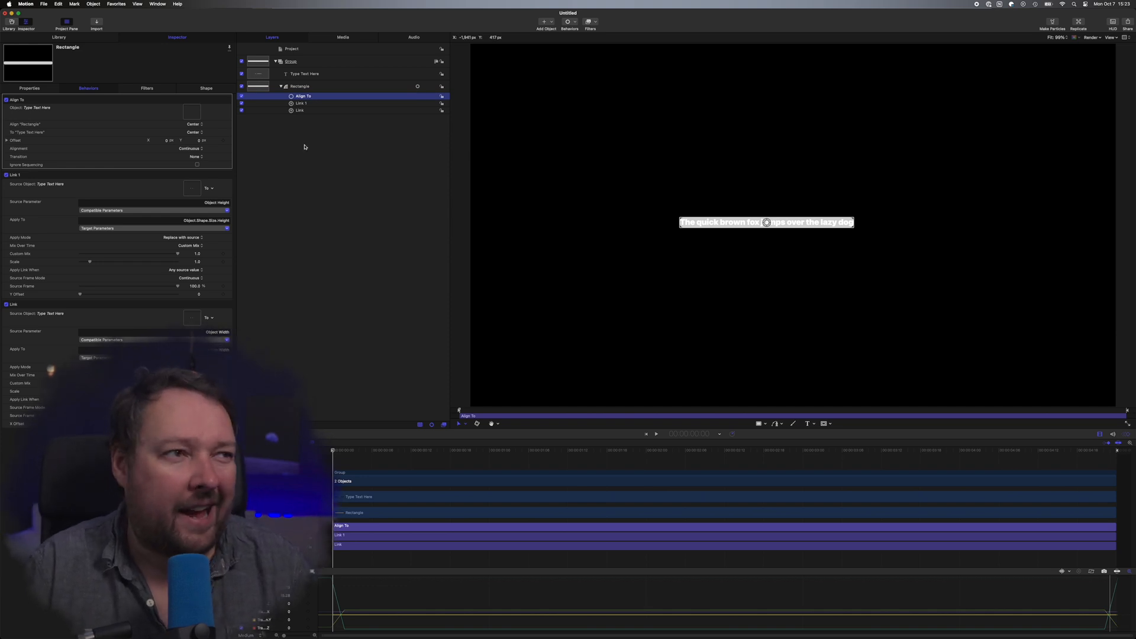
Step: Set the face color of the title text to Licorice black
{"action": "left_click", "coordinate": [314, 74]}
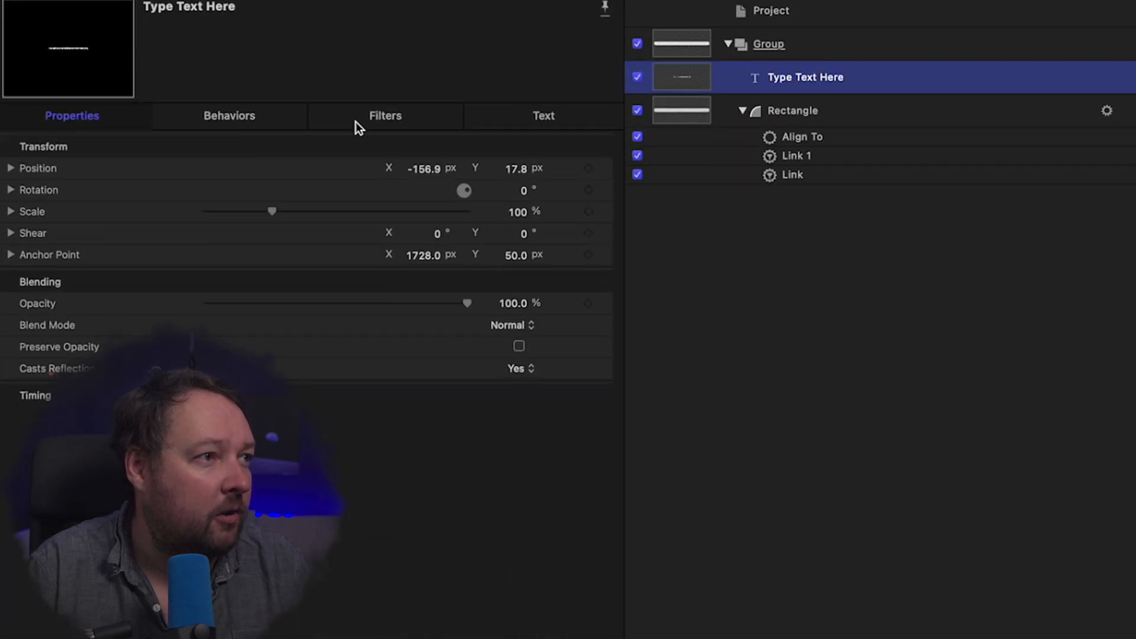
{"action": "left_click", "coordinate": [551, 116]}
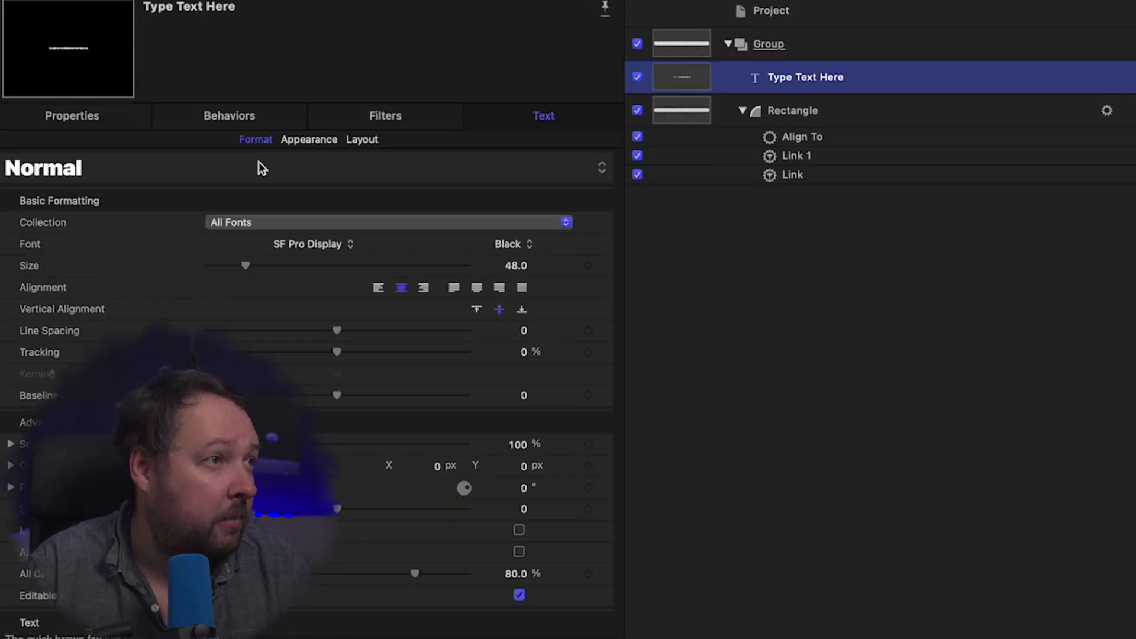
{"action": "left_click", "coordinate": [311, 142]}
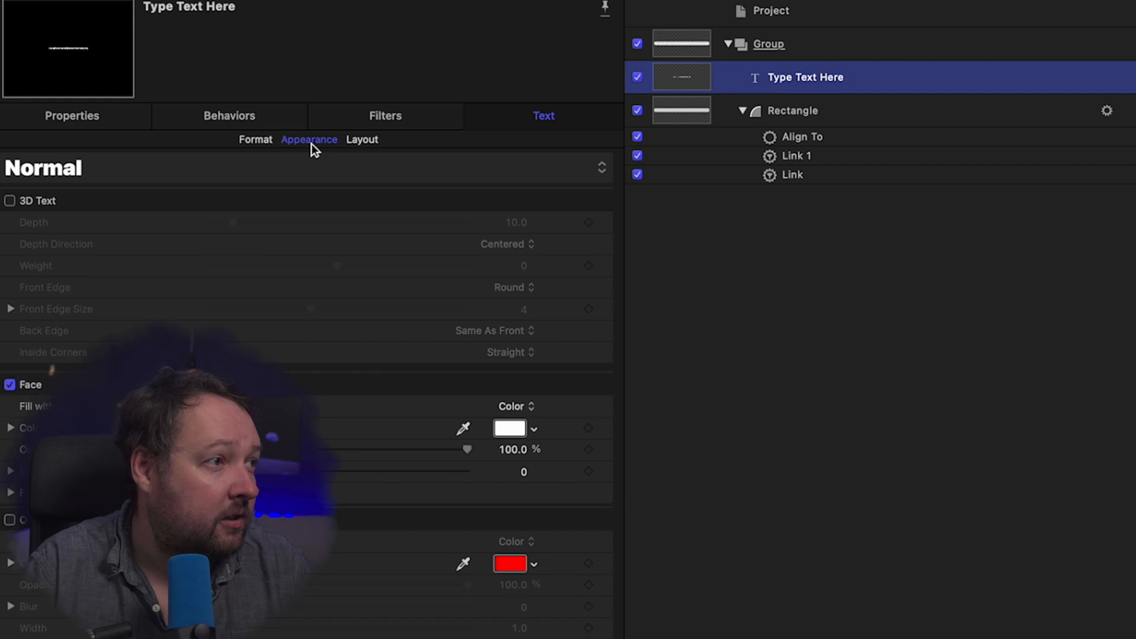
{"action": "left_click", "coordinate": [514, 432]}
{"action": "left_click", "coordinate": [648, 516]}
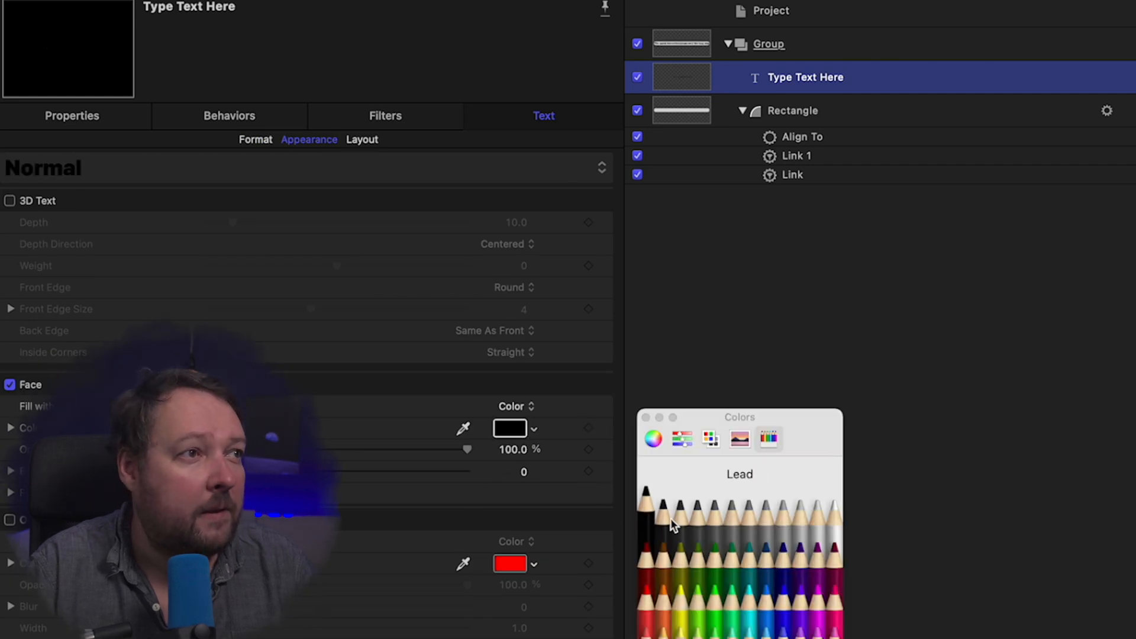
{"action": "left_click", "coordinate": [947, 261]}
Step: Pad the rectangle around the text by raising the height link's Y Offset and the width link's X Offset slightly
{"action": "left_click", "coordinate": [823, 112]}
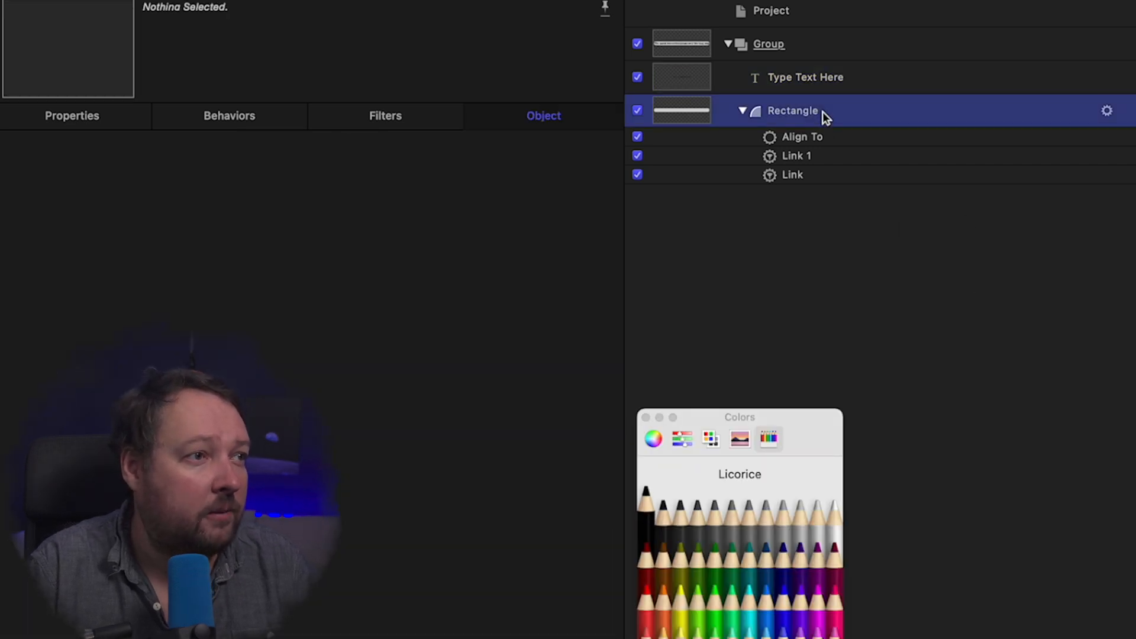
{"action": "left_click", "coordinate": [802, 158]}
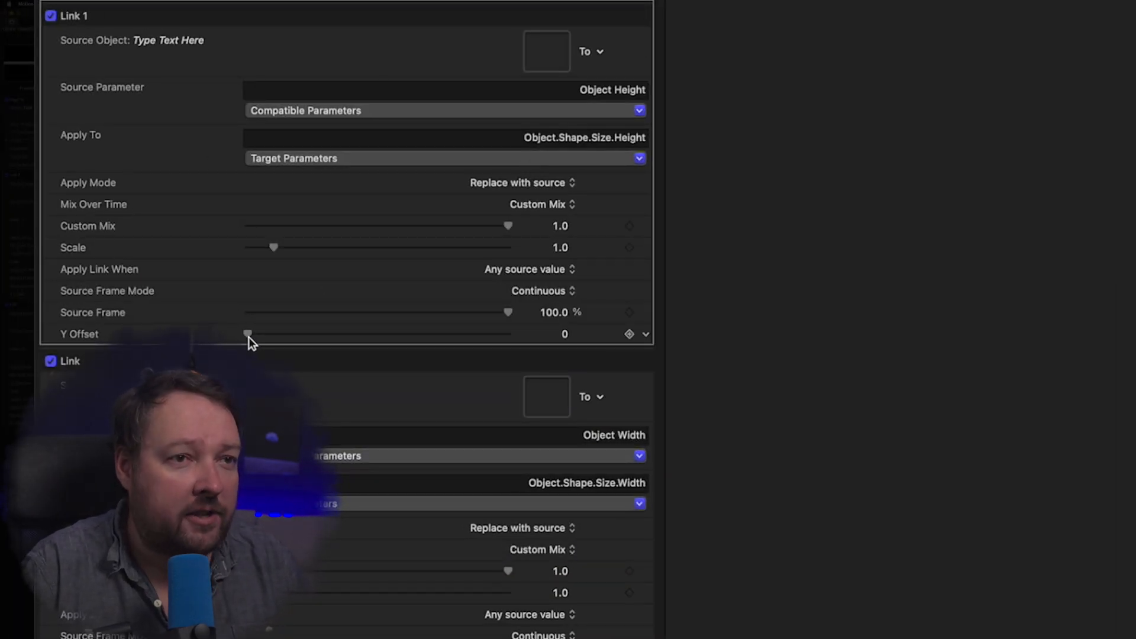
{"action": "left_click_drag", "start_coordinate": [250, 336], "coordinate": [272, 342]}
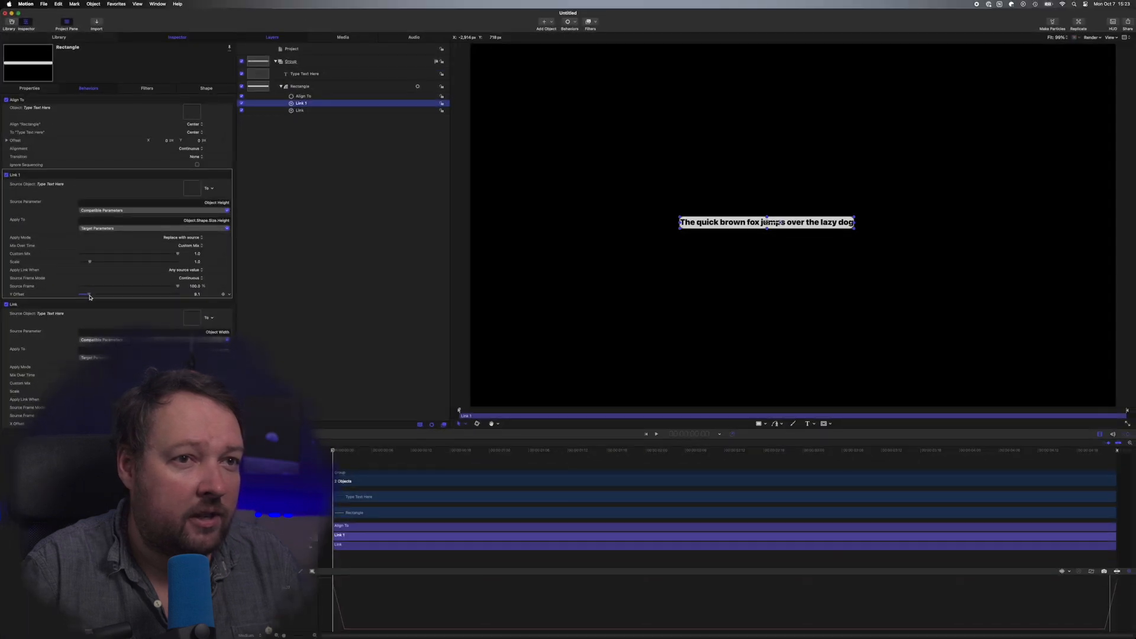
{"action": "left_click_drag", "start_coordinate": [90, 297], "coordinate": [107, 299]}
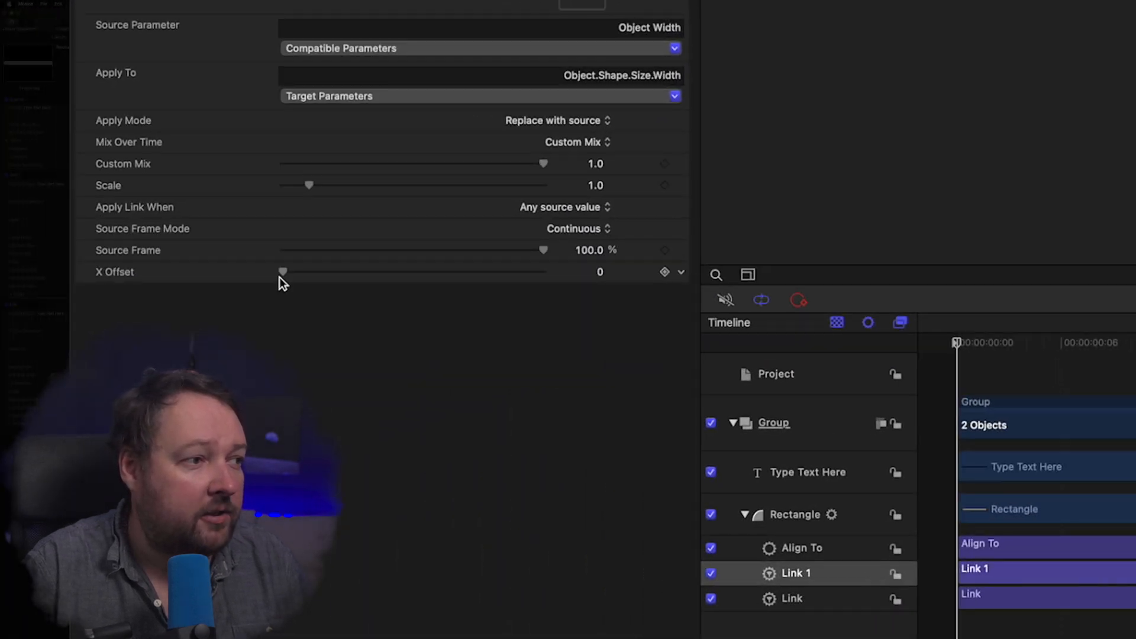
{"action": "left_click_drag", "start_coordinate": [283, 272], "coordinate": [305, 275]}
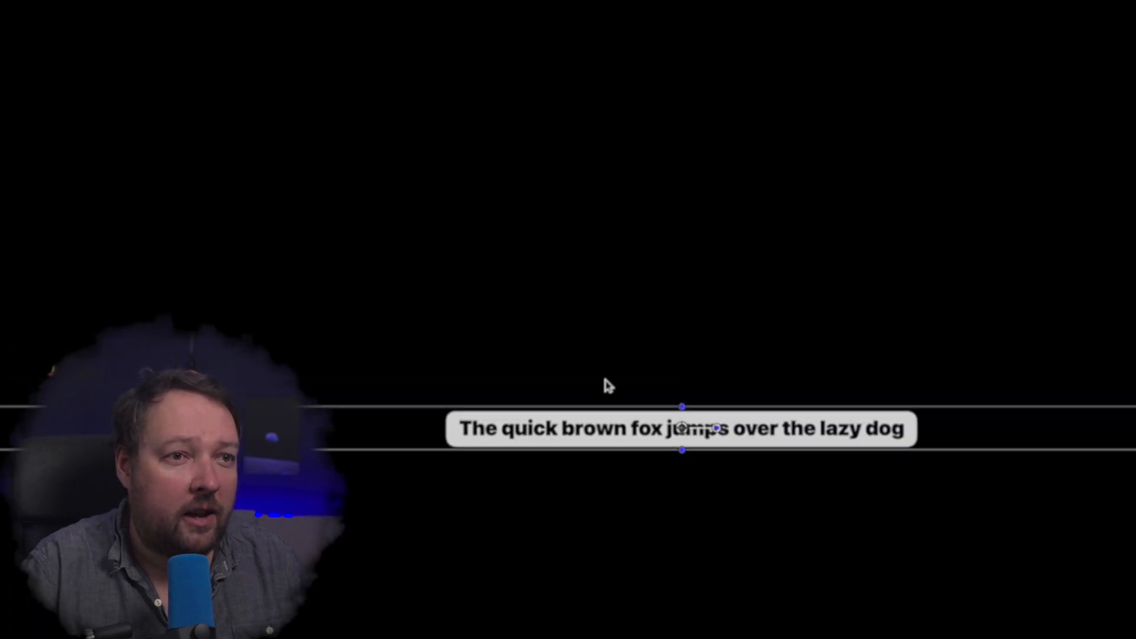
Step: Rotate the title text to a steep diagonal to test the rectangle's alignment, and undo the transformation
{"action": "left_click_drag", "start_coordinate": [681, 441], "coordinate": [678, 264]}
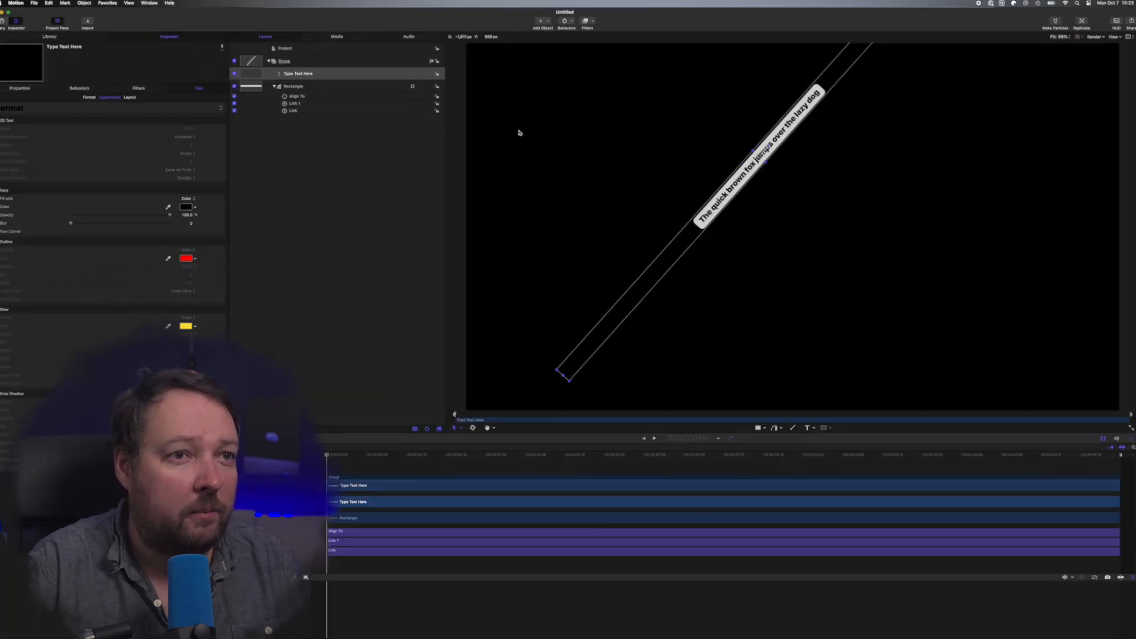
{"action": "key", "text": "super+z"}
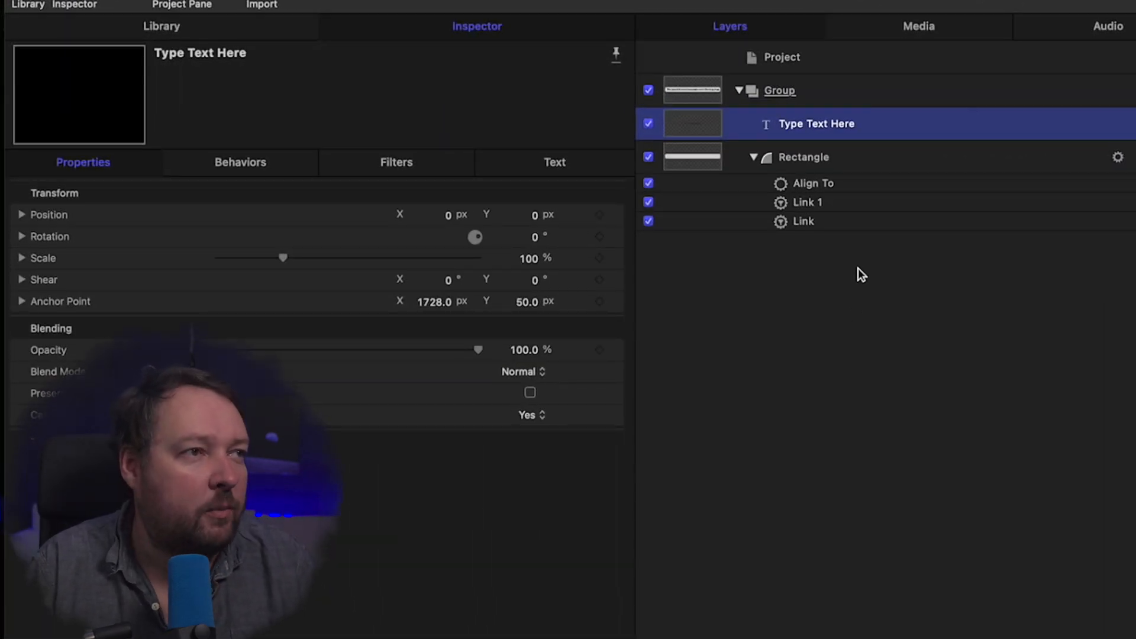
Step: Publish the rectangle's Fill Color parameter
{"action": "left_click", "coordinate": [837, 157]}
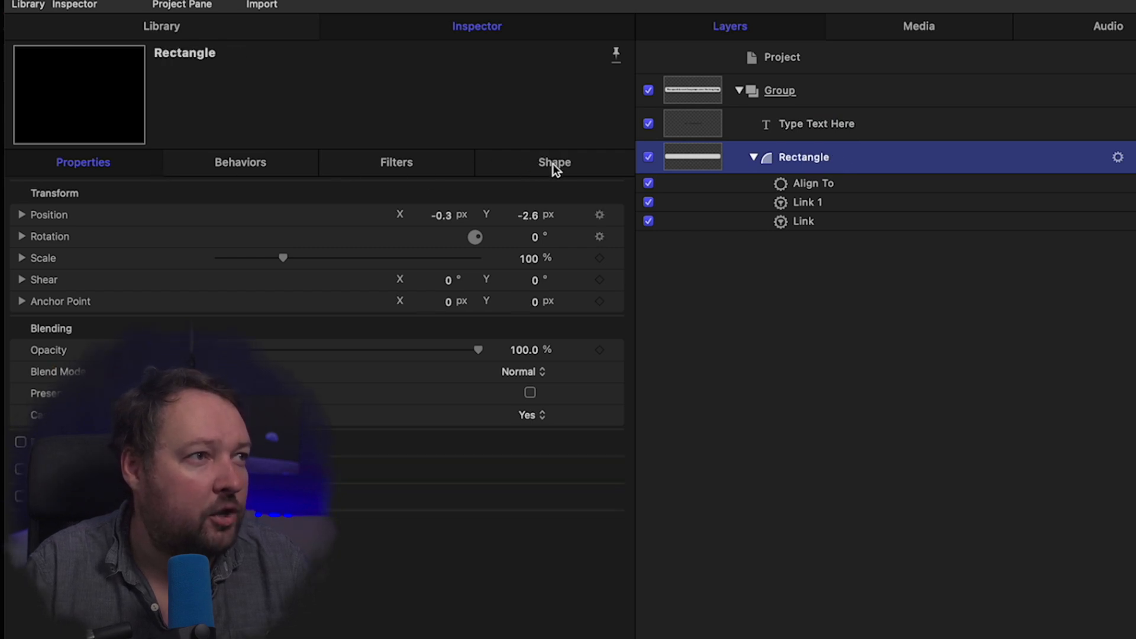
{"action": "left_click", "coordinate": [556, 163]}
{"action": "left_click", "coordinate": [245, 186]}
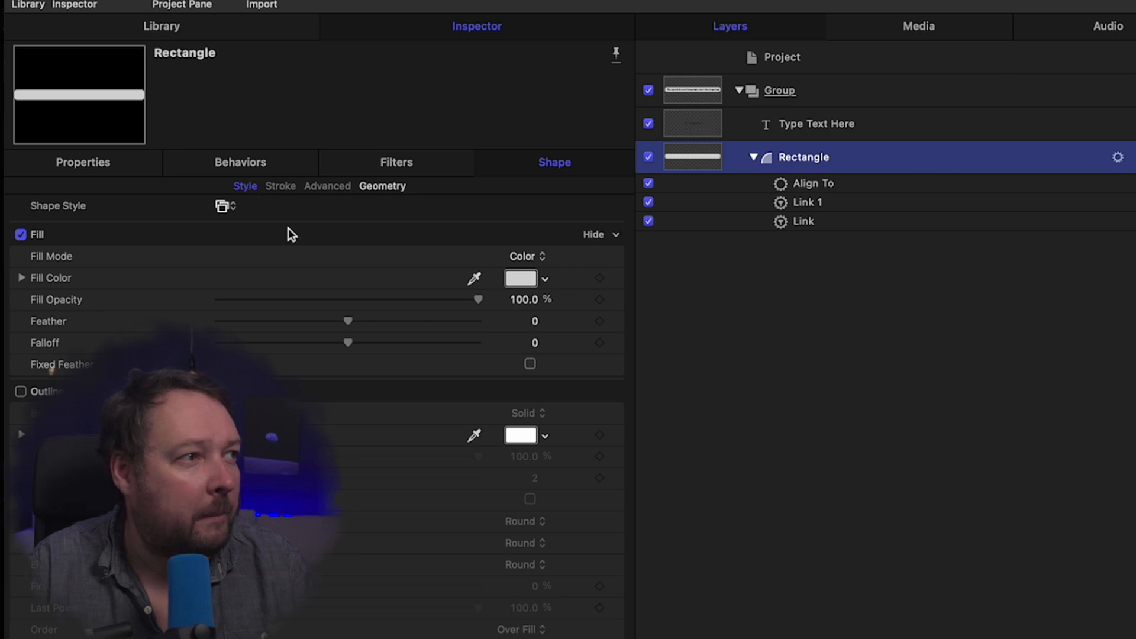
{"action": "left_click", "coordinate": [614, 279]}
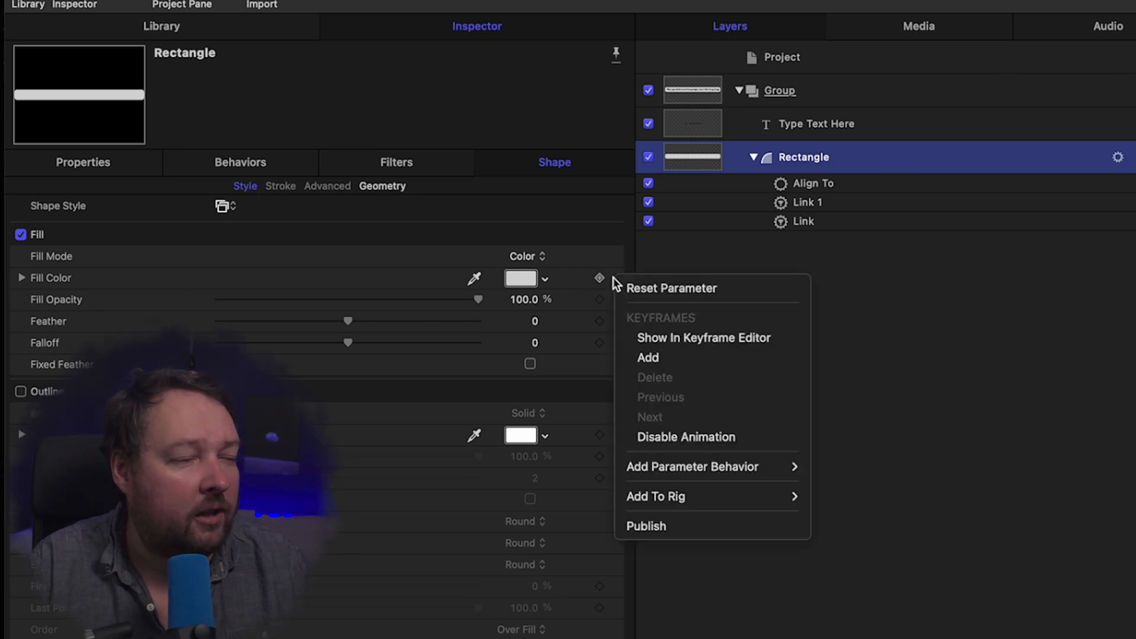
{"action": "left_click", "coordinate": [680, 527]}
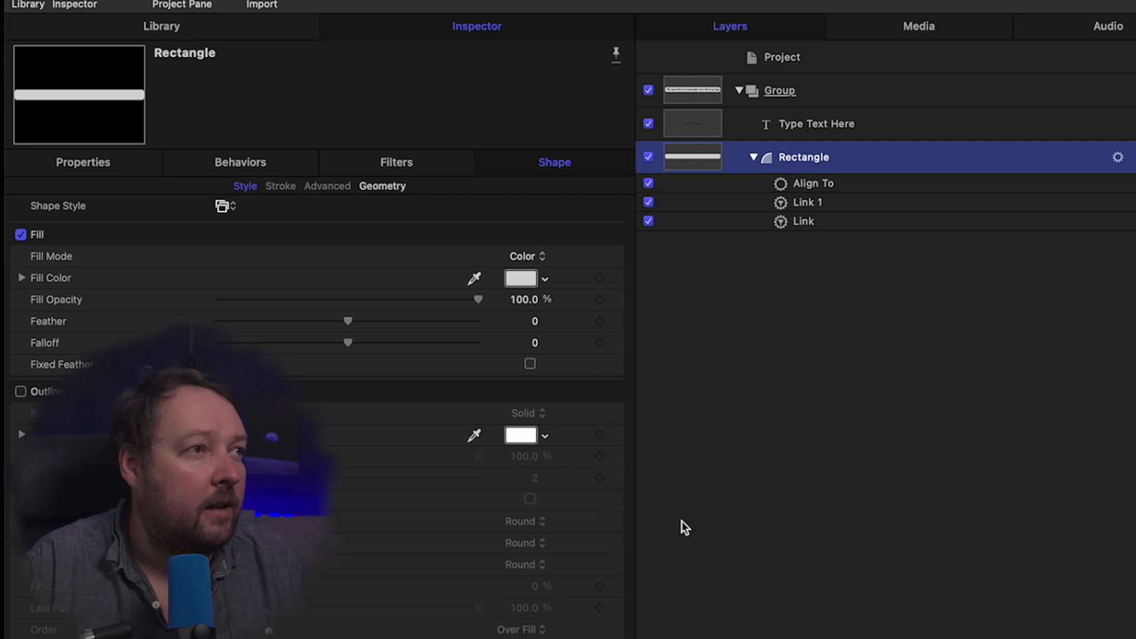
Step: Rename the project's published Fill Color parameter as "Background Color"
{"action": "left_click", "coordinate": [787, 60]}
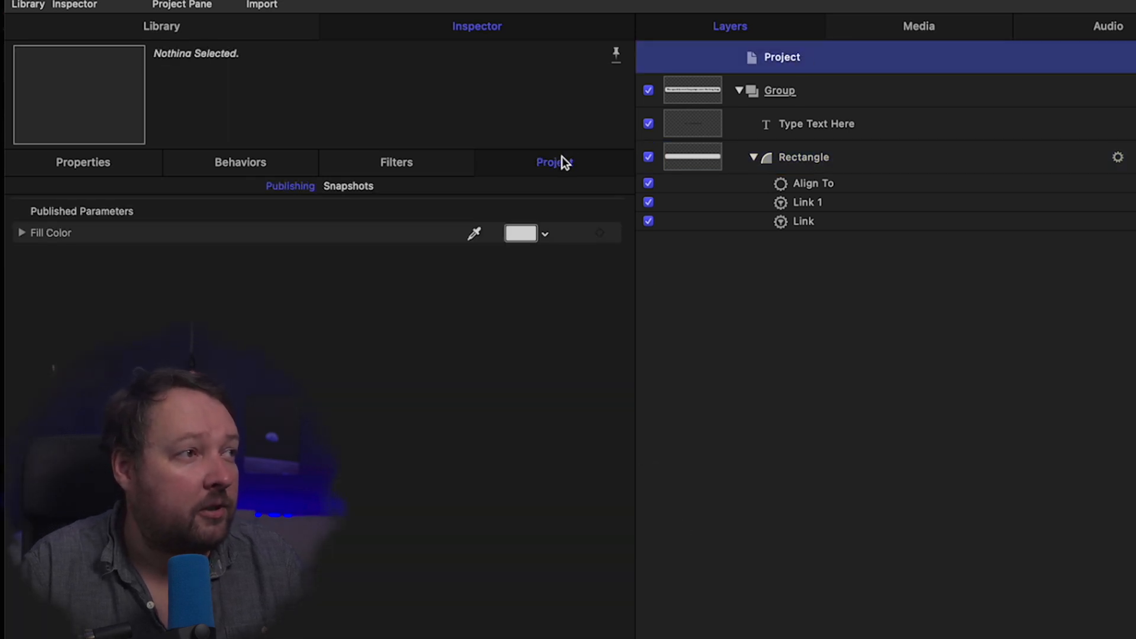
{"action": "double_click", "coordinate": [65, 234]}
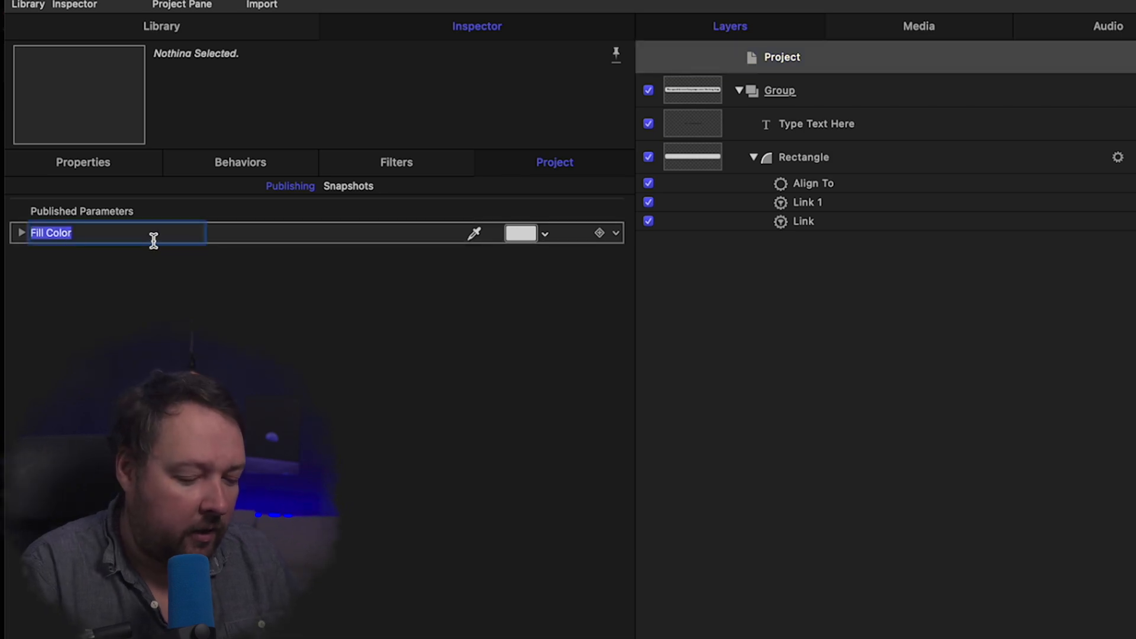
{"action": "type", "text": "Backgrou"}
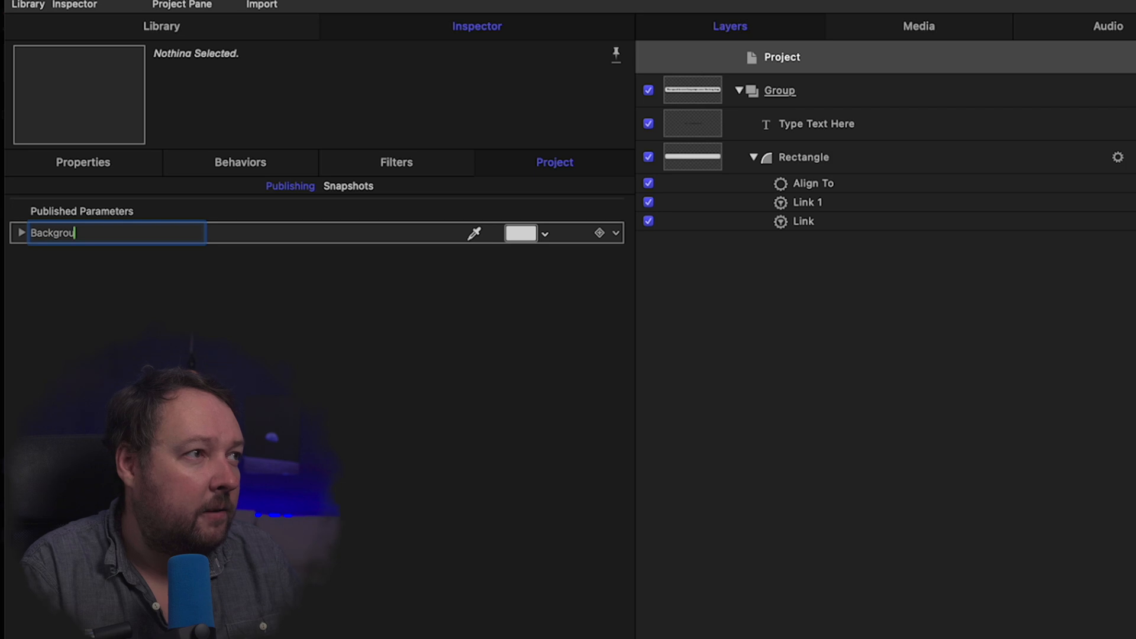
{"action": "type", "text": "nd Color"}
{"action": "key", "text": "Return"}
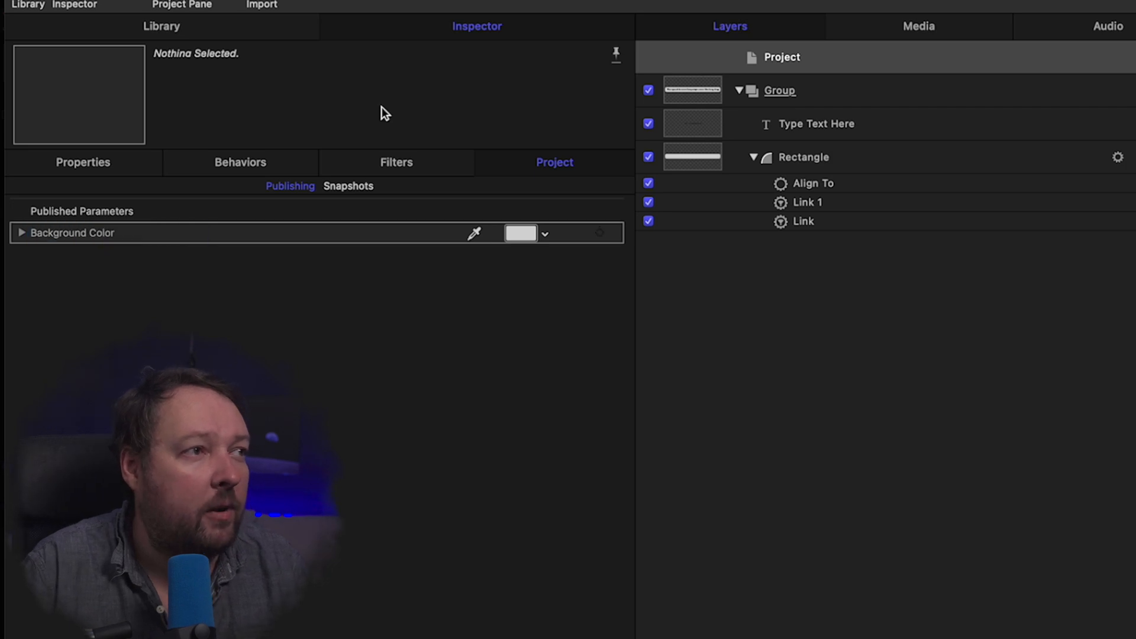
Step: Test the published Background Color with several colors, including Maraschino red and Nickel gray, and set it to Snow white
{"action": "left_click", "coordinate": [513, 237]}
{"action": "left_click", "coordinate": [655, 632]}
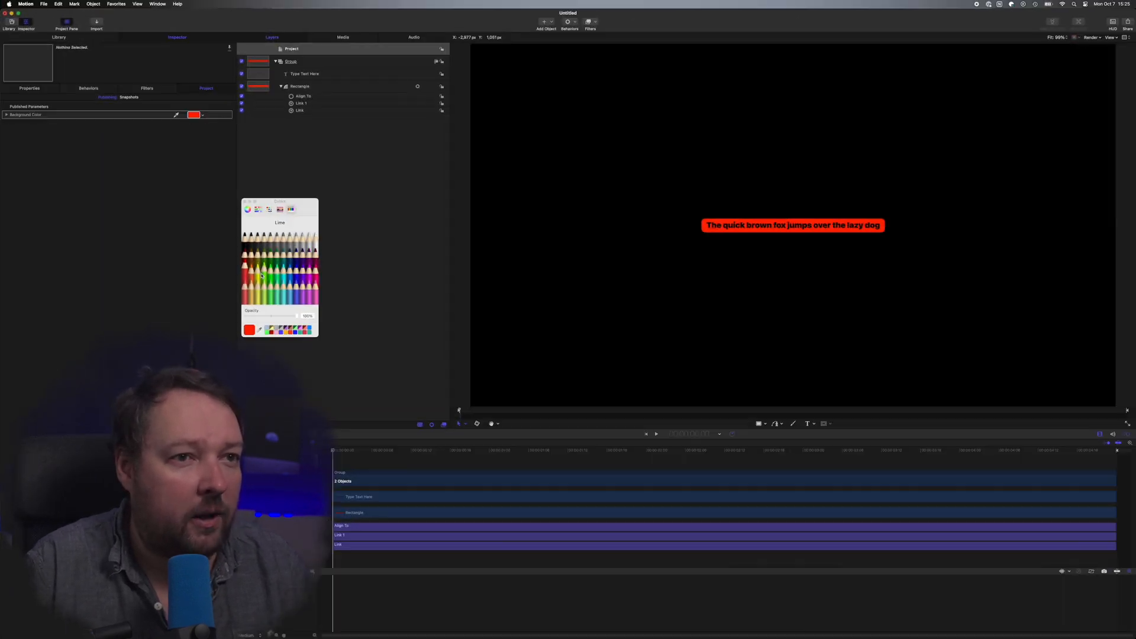
{"action": "left_click", "coordinate": [668, 622]}
{"action": "left_click", "coordinate": [748, 622]}
{"action": "left_click", "coordinate": [297, 255]}
{"action": "left_click", "coordinate": [308, 238]}
{"action": "left_click", "coordinate": [282, 239]}
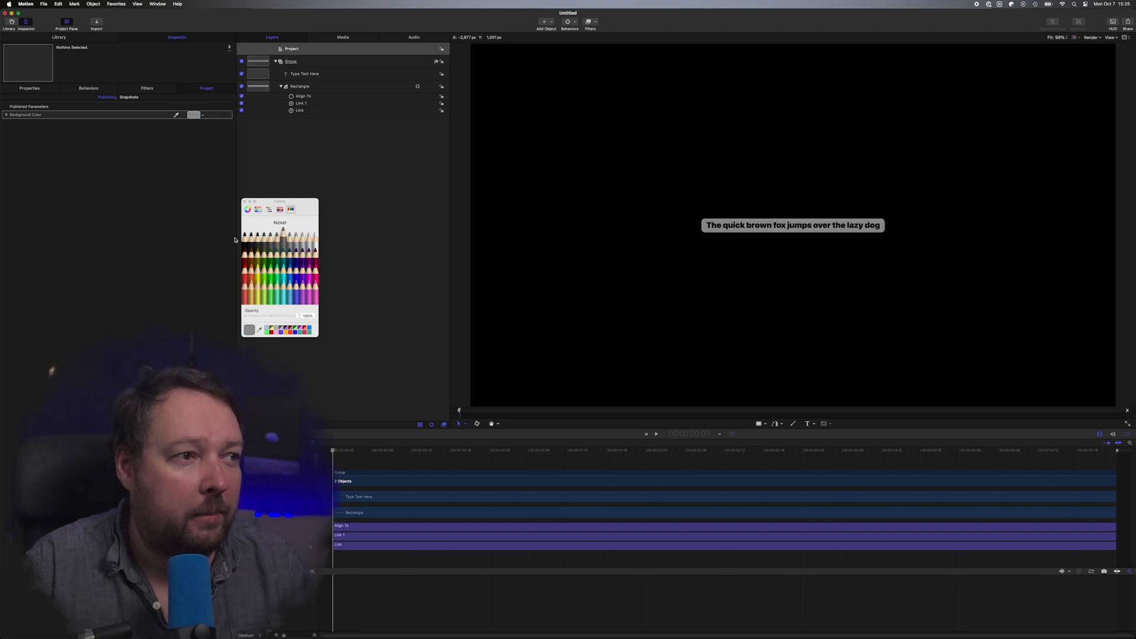
{"action": "left_click", "coordinate": [246, 239]}
{"action": "left_click", "coordinate": [245, 275]}
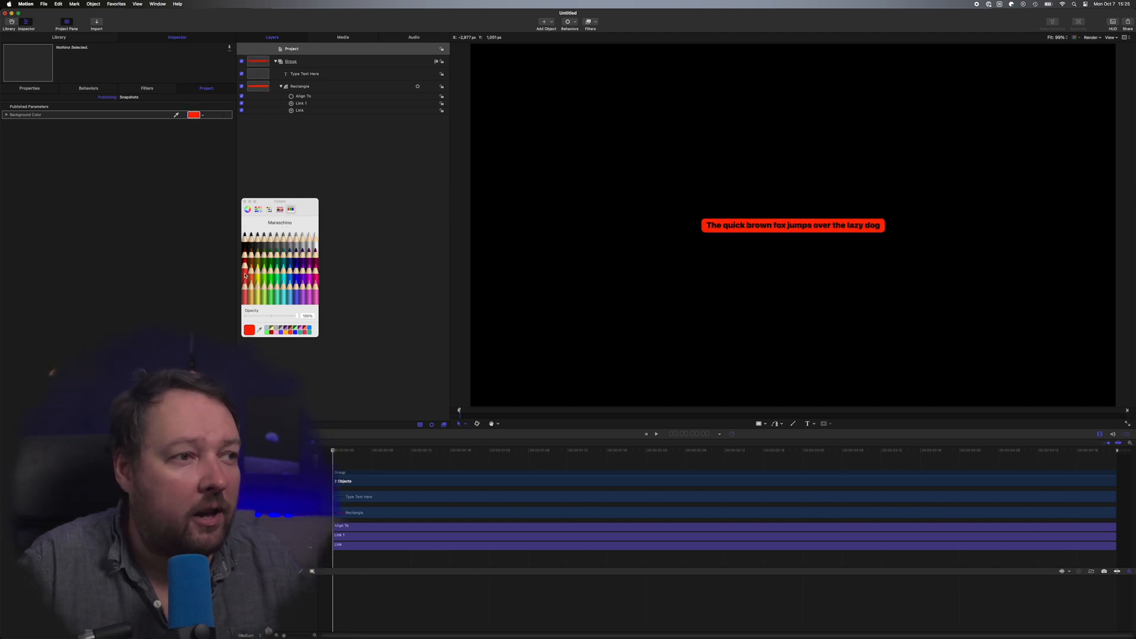
{"action": "left_click", "coordinate": [316, 243]}
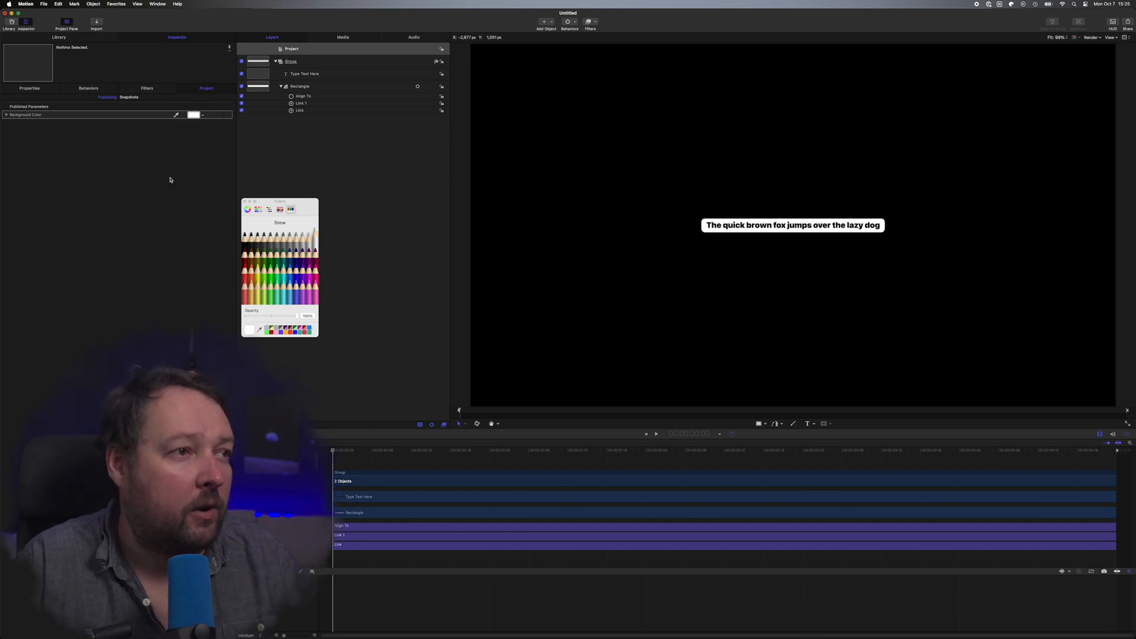
Step: Publish the title template as "Template 1" in the "A Captionator Tutorial" category with no theme
{"action": "left_click", "coordinate": [245, 201]}
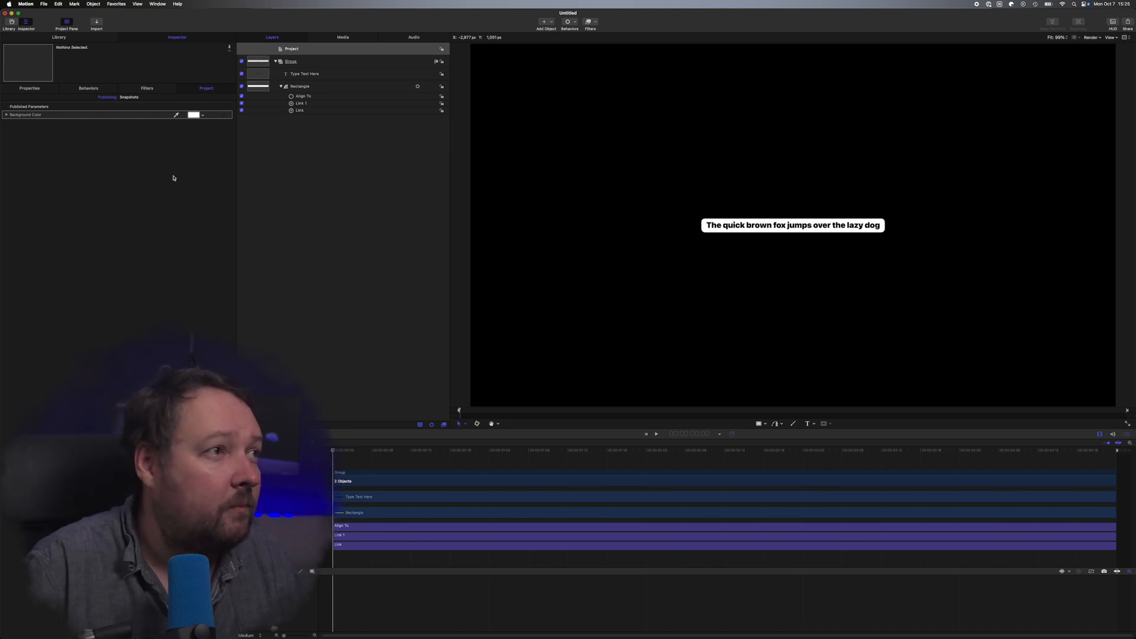
{"action": "key", "text": "super+s"}
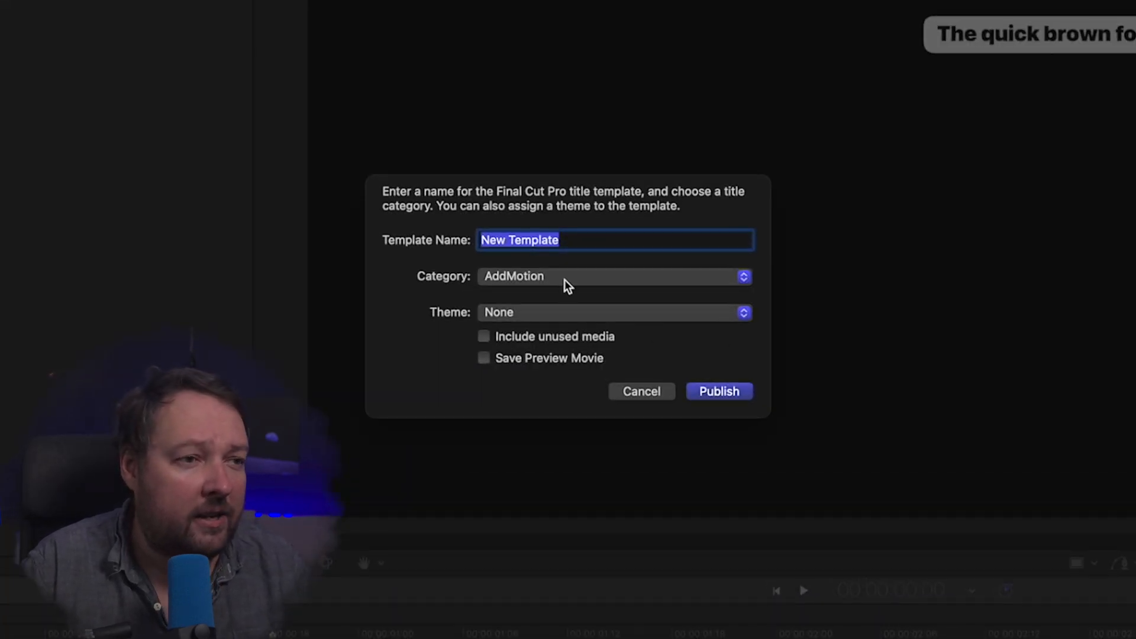
{"action": "left_click", "coordinate": [556, 280]}
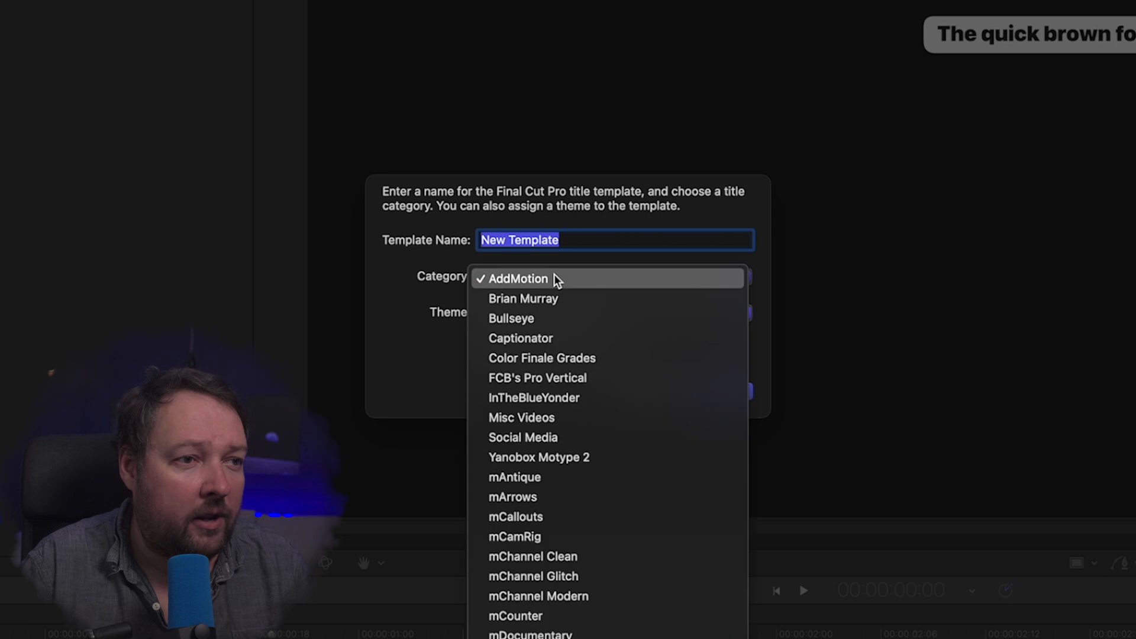
{"action": "left_click", "coordinate": [529, 269]}
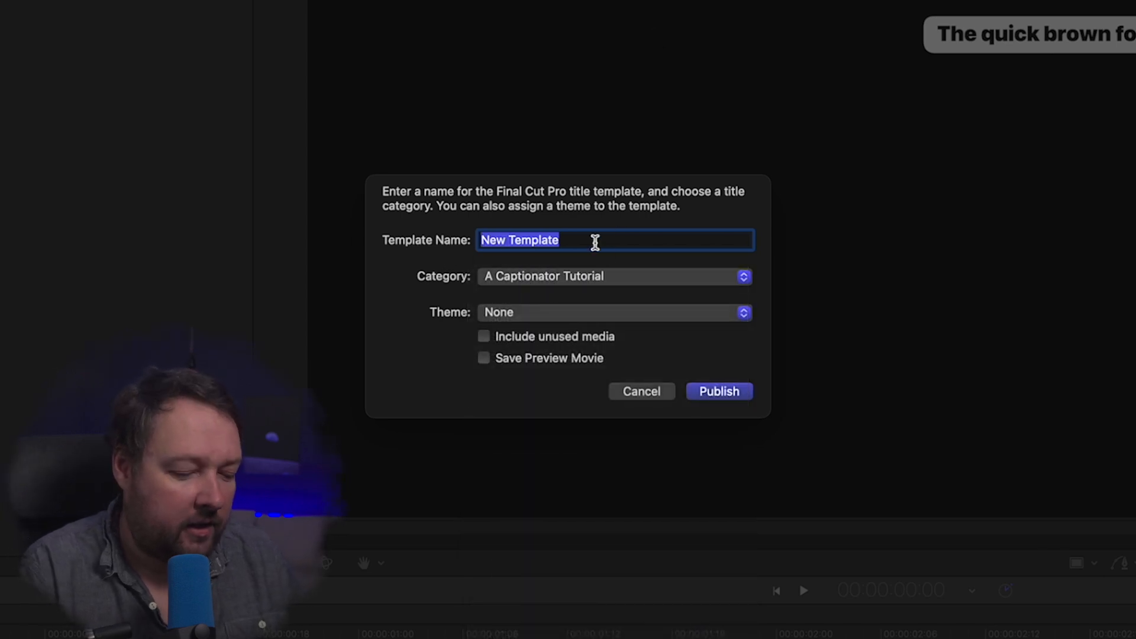
{"action": "type", "text": "T"}
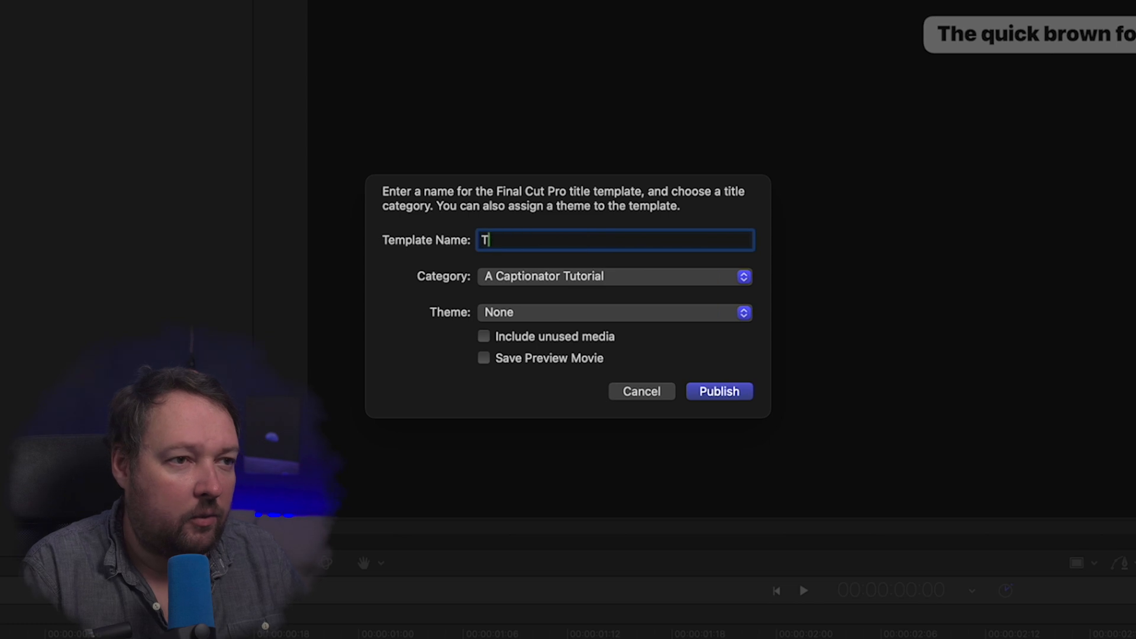
{"action": "type", "text": "emplate 1"}
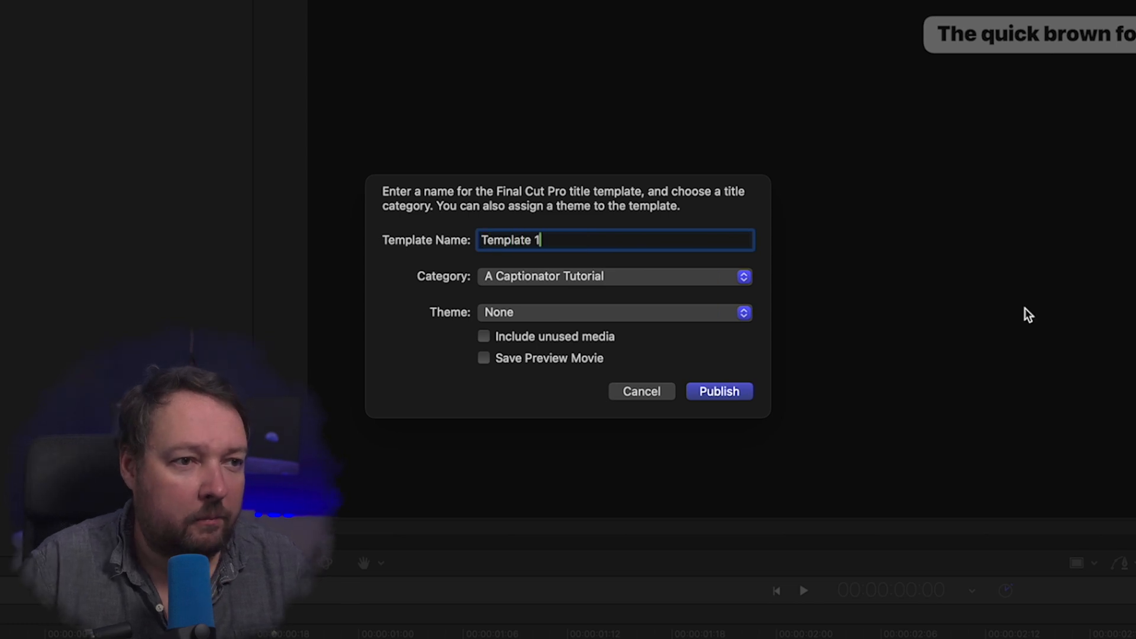
{"action": "left_click", "coordinate": [719, 392]}
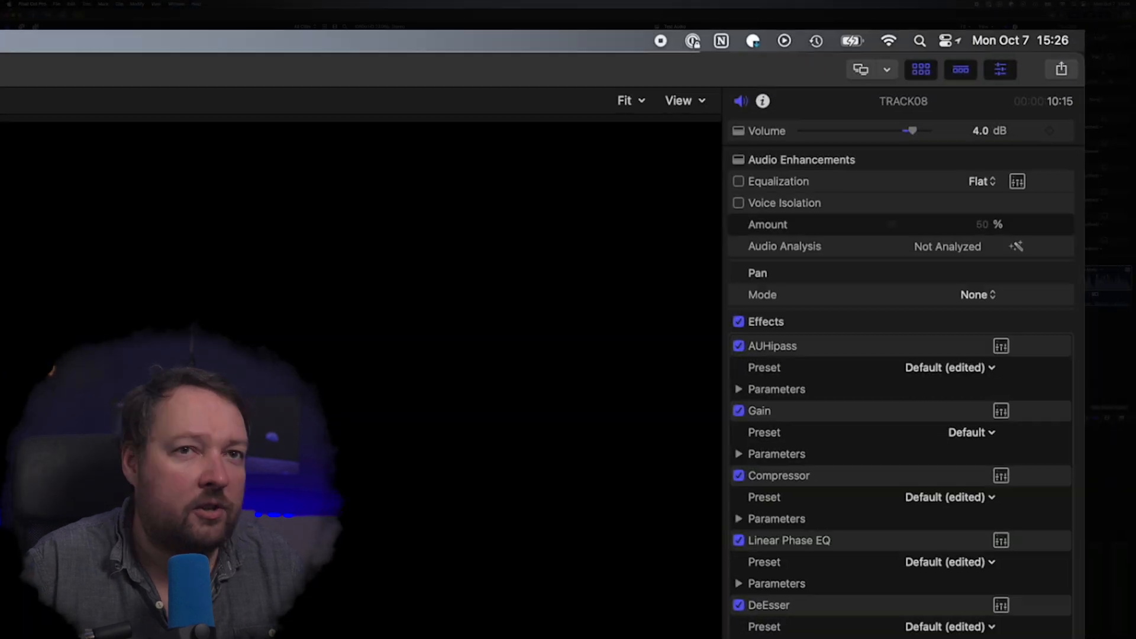
Step: Switch to Final Cut Pro and share the Test Audio project to Captionator
{"action": "left_click", "coordinate": [1068, 71]}
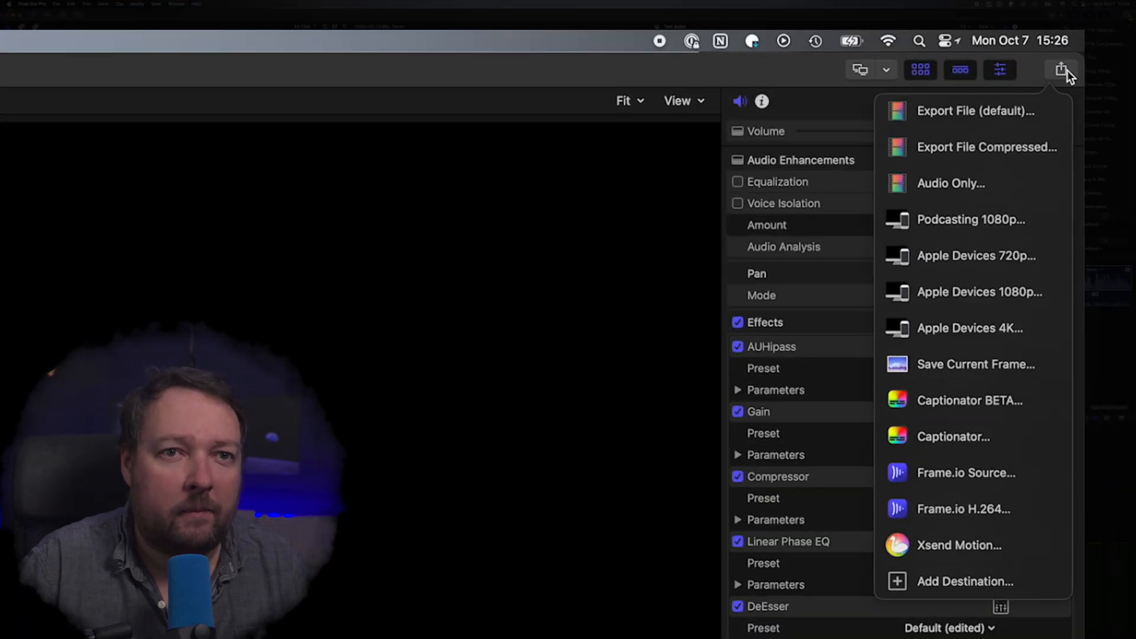
{"action": "left_click", "coordinate": [939, 428]}
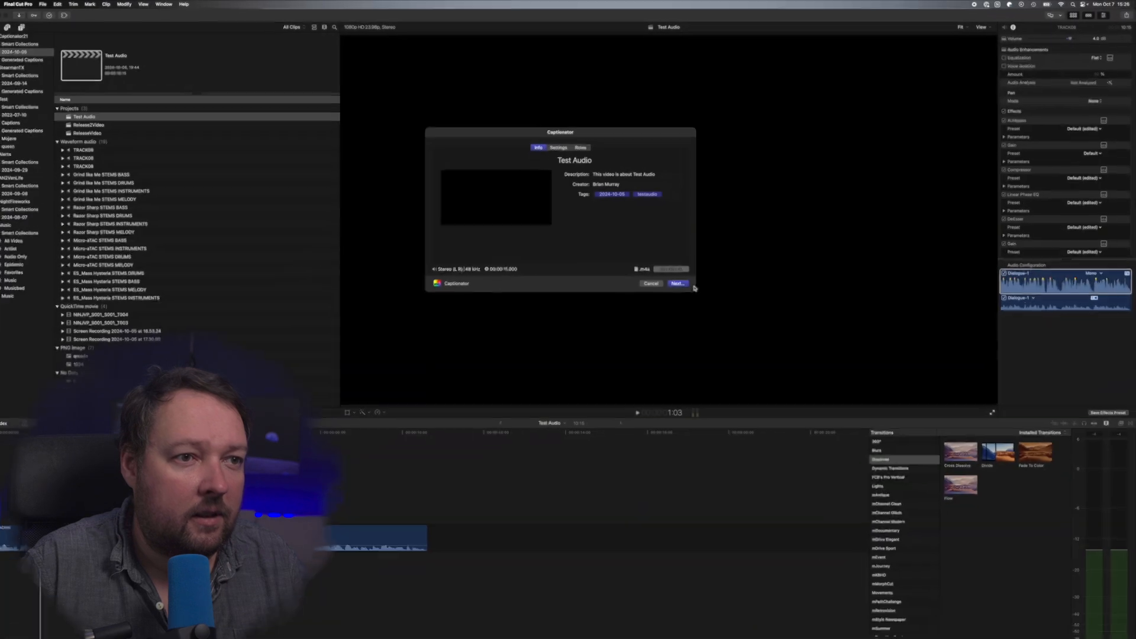
{"action": "left_click", "coordinate": [679, 280]}
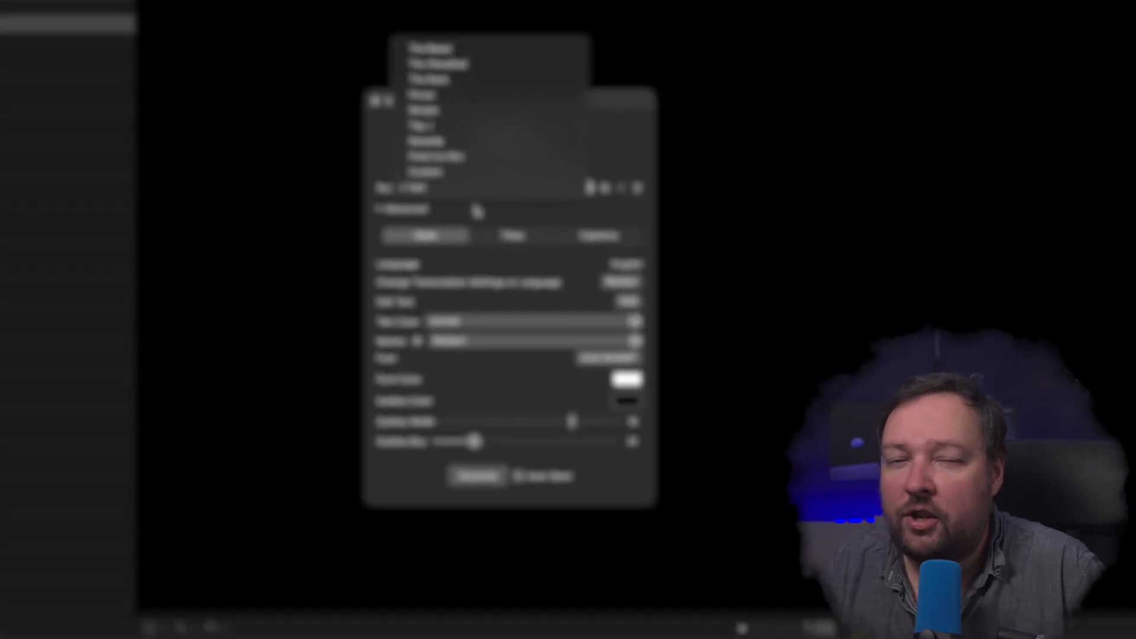
Step: Select the "test" caption style and set its Motion option to Custom
{"action": "left_click", "coordinate": [514, 203]}
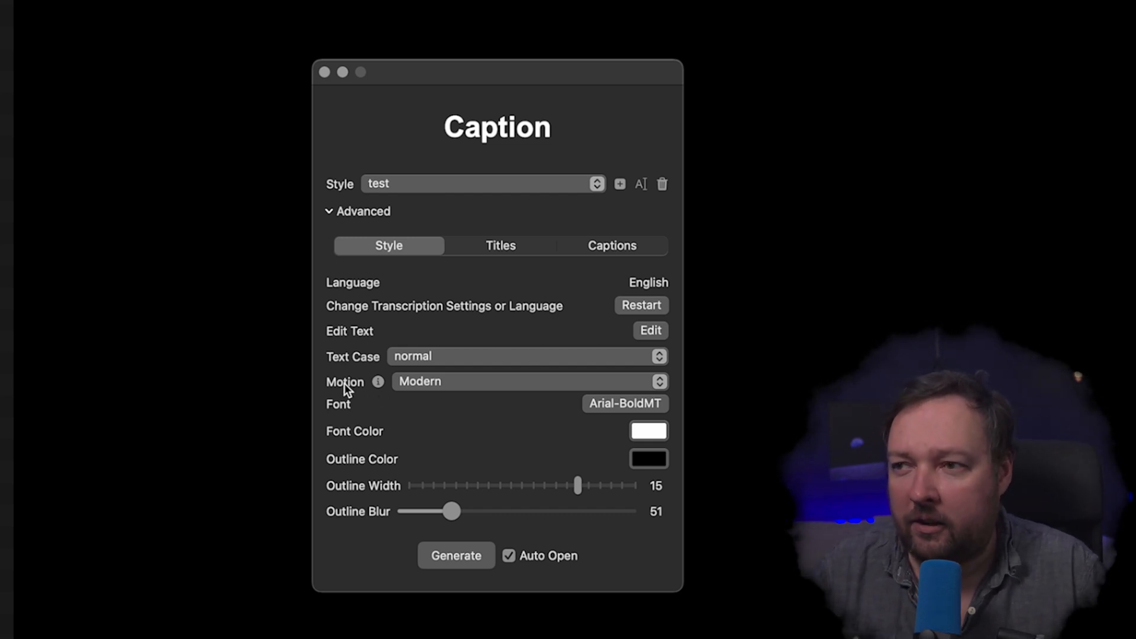
{"action": "left_click", "coordinate": [428, 383]}
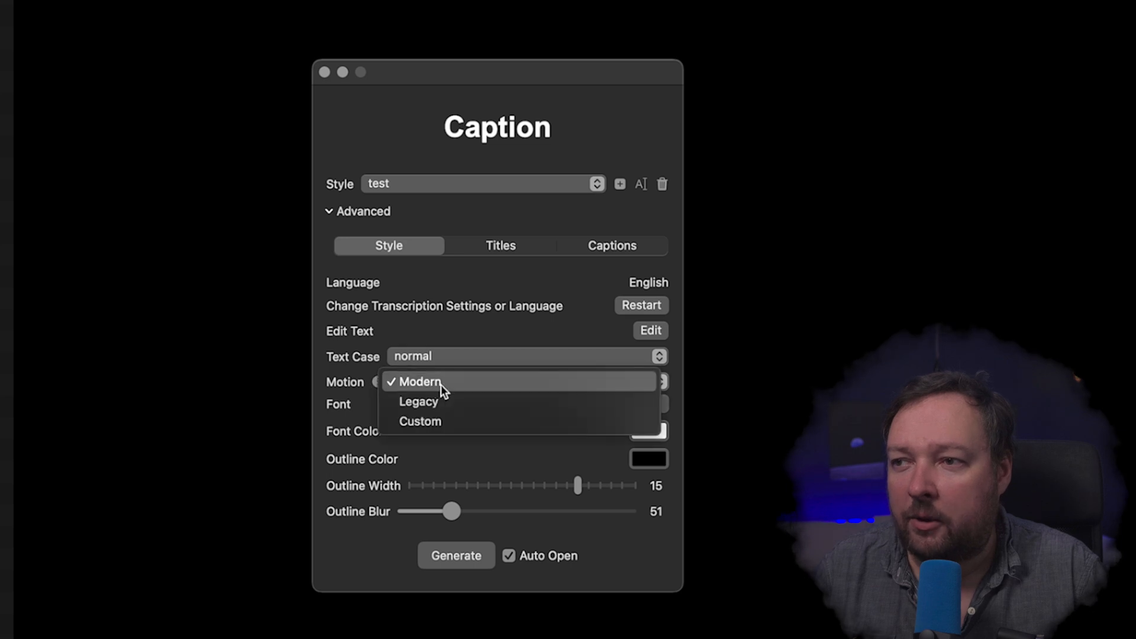
{"action": "left_click", "coordinate": [450, 421]}
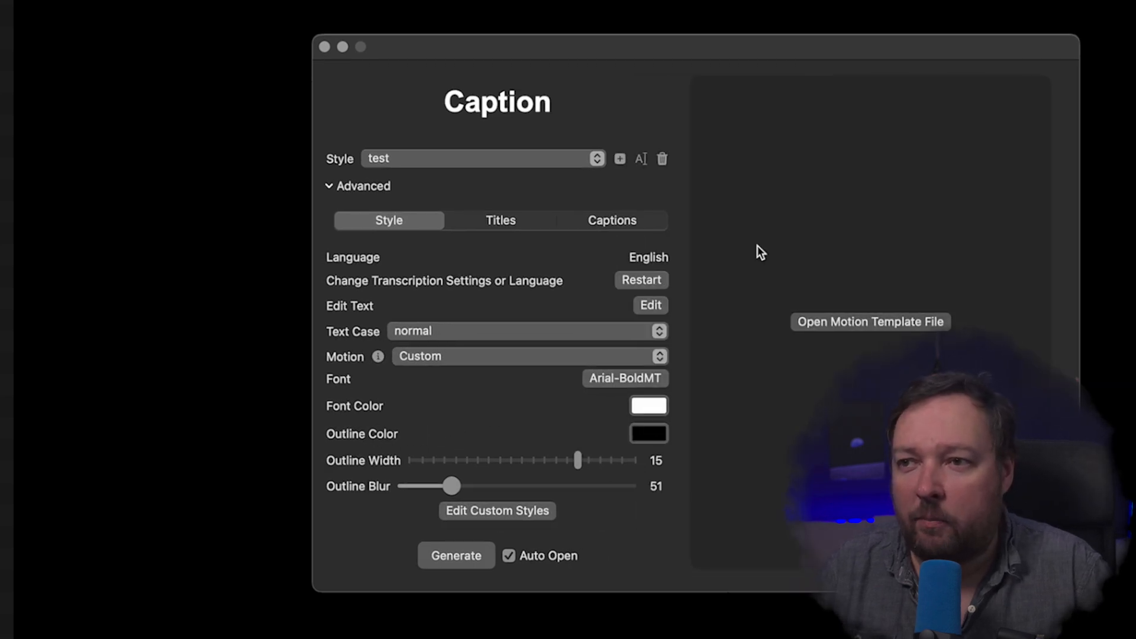
Step: Load Template 1.moti from the "A Captionator Tutorial" titles folder as the custom Motion template
{"action": "left_click", "coordinate": [859, 327]}
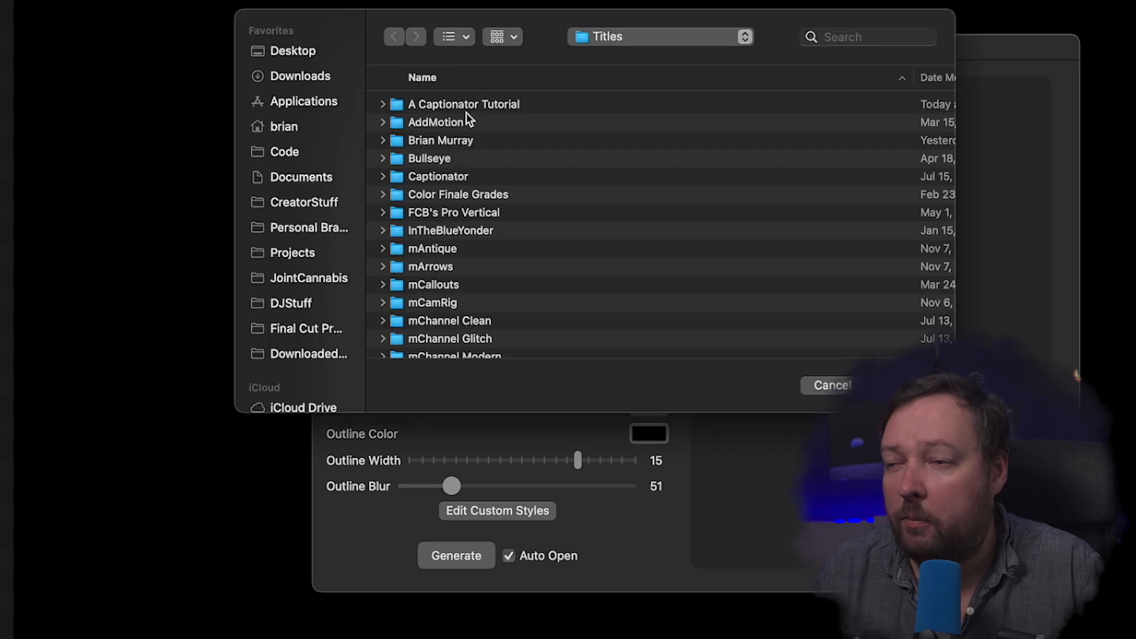
{"action": "double_click", "coordinate": [453, 104]}
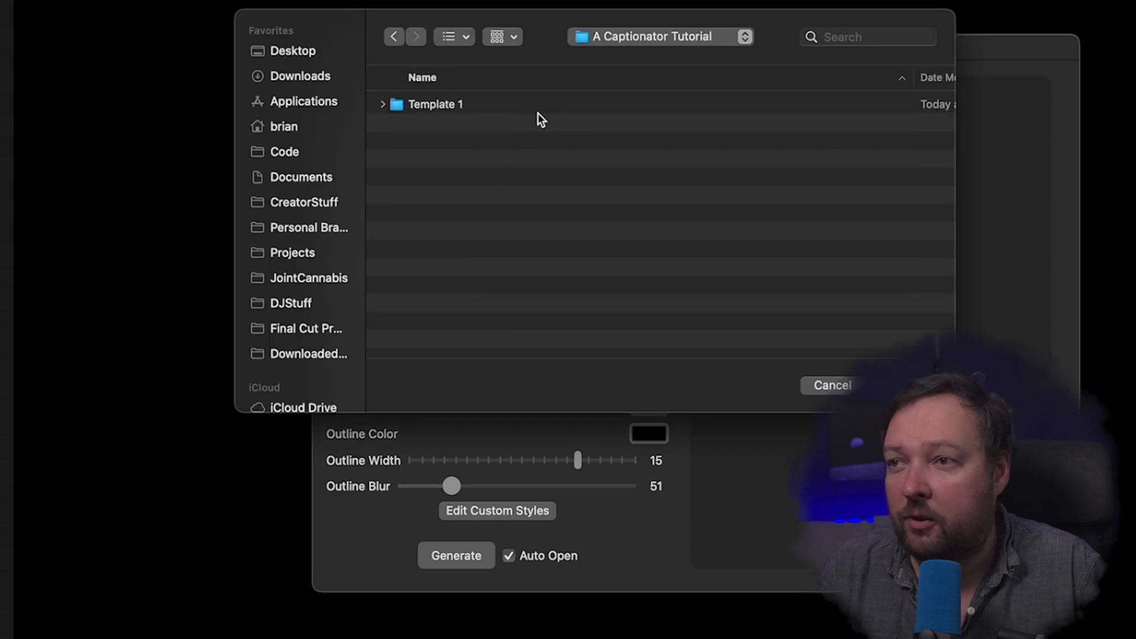
{"action": "left_click", "coordinate": [474, 105]}
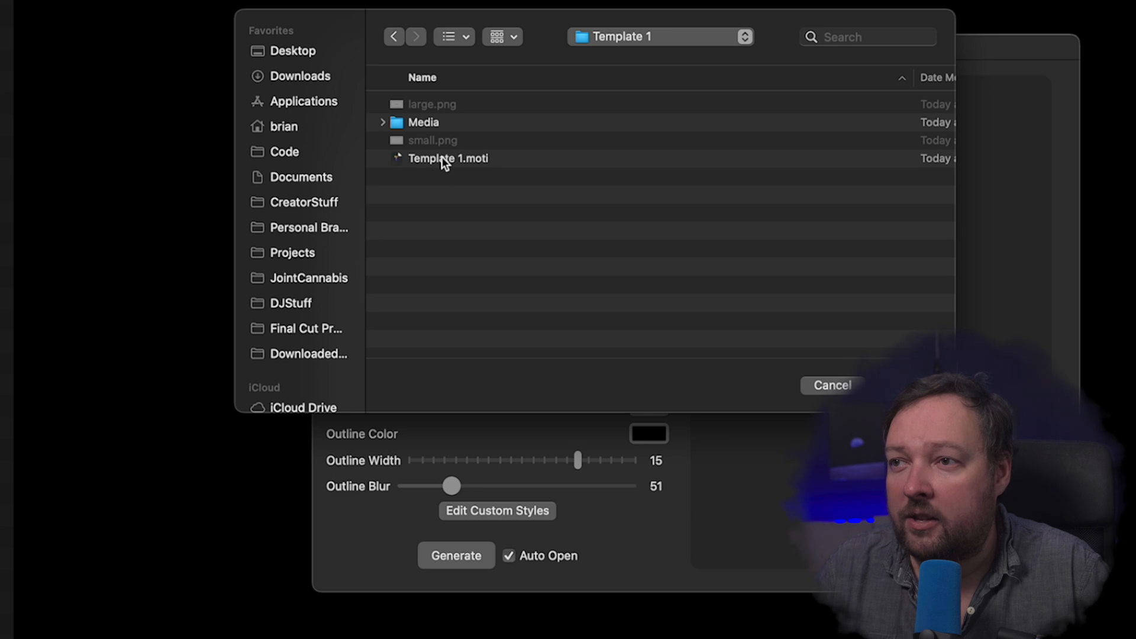
{"action": "left_click", "coordinate": [443, 158]}
{"action": "left_click", "coordinate": [905, 386]}
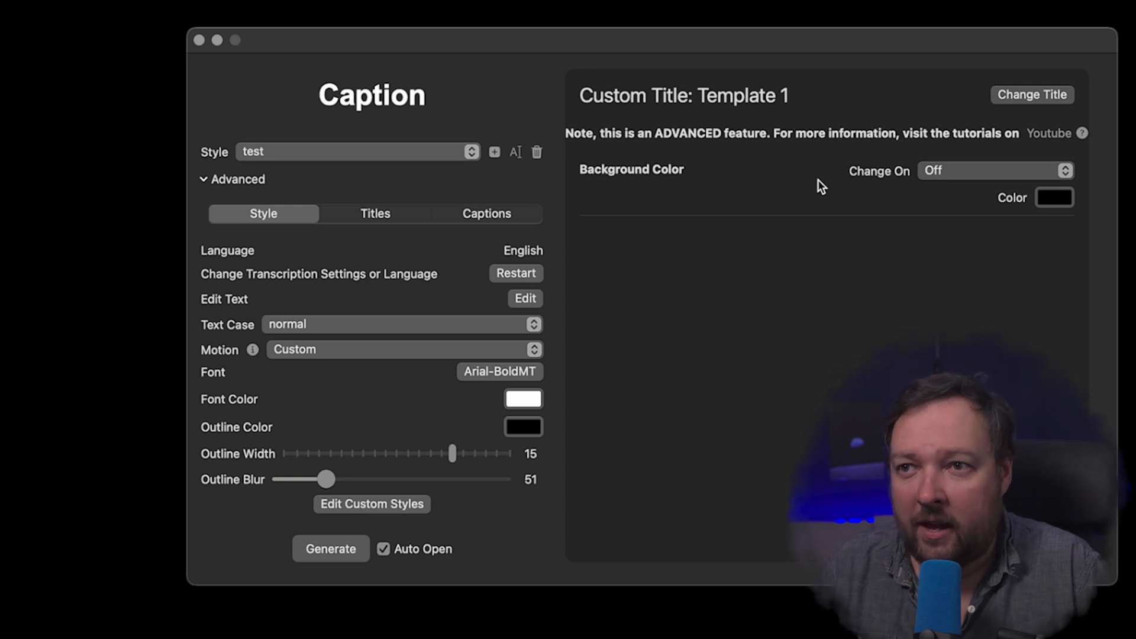
Step: Set the custom title's Background Color to the orange-yellow swatch
{"action": "left_click", "coordinate": [1055, 199]}
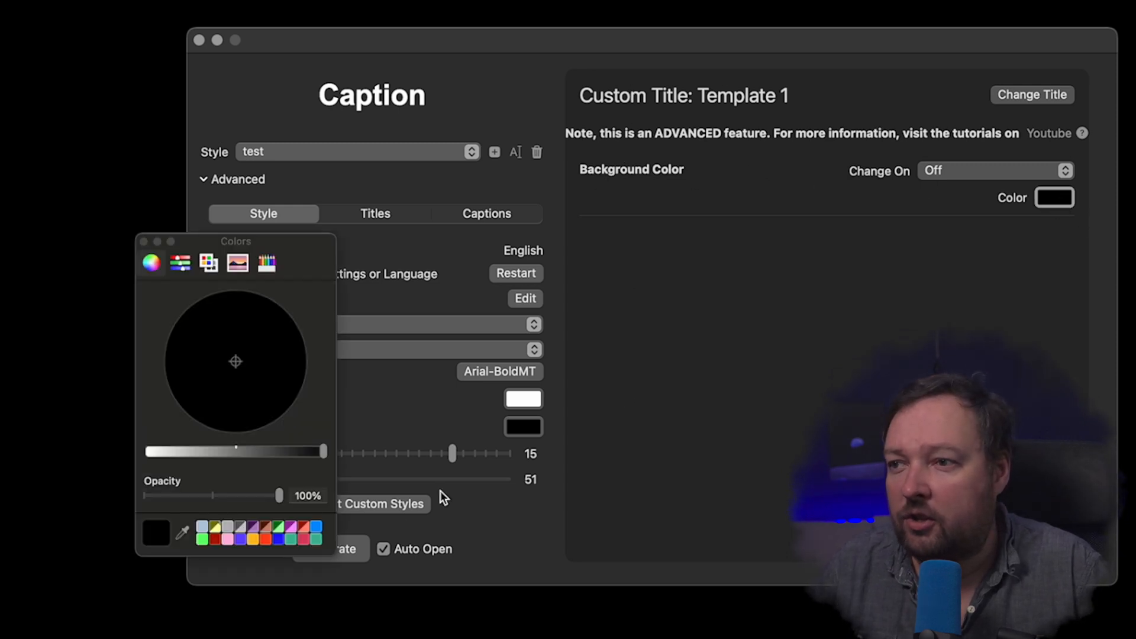
{"action": "left_click", "coordinate": [253, 540]}
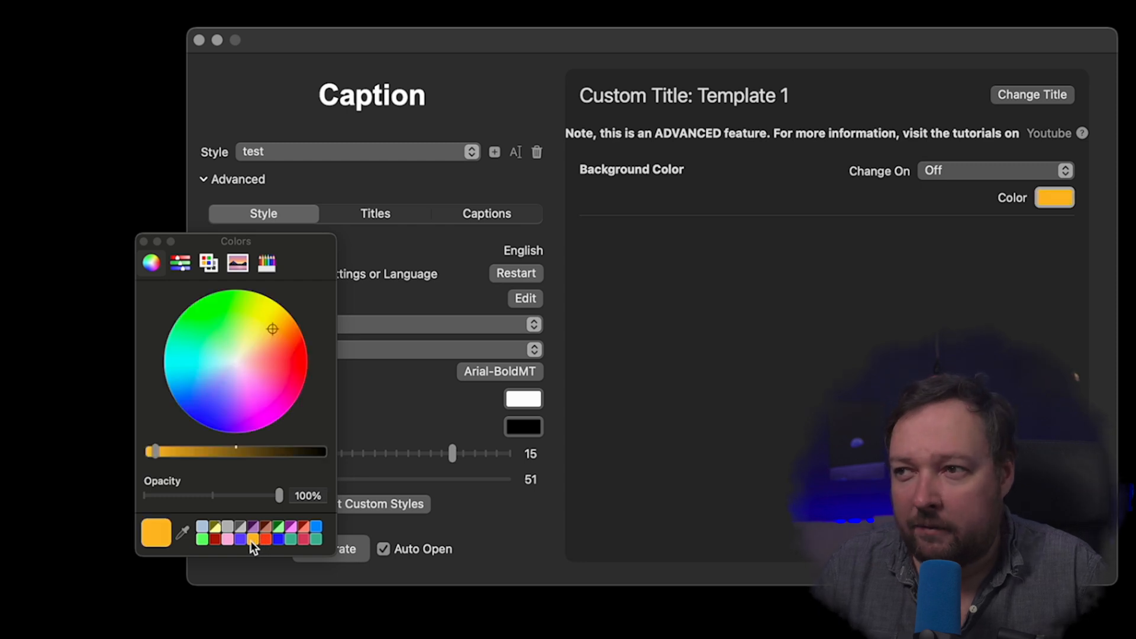
{"action": "left_click", "coordinate": [144, 241]}
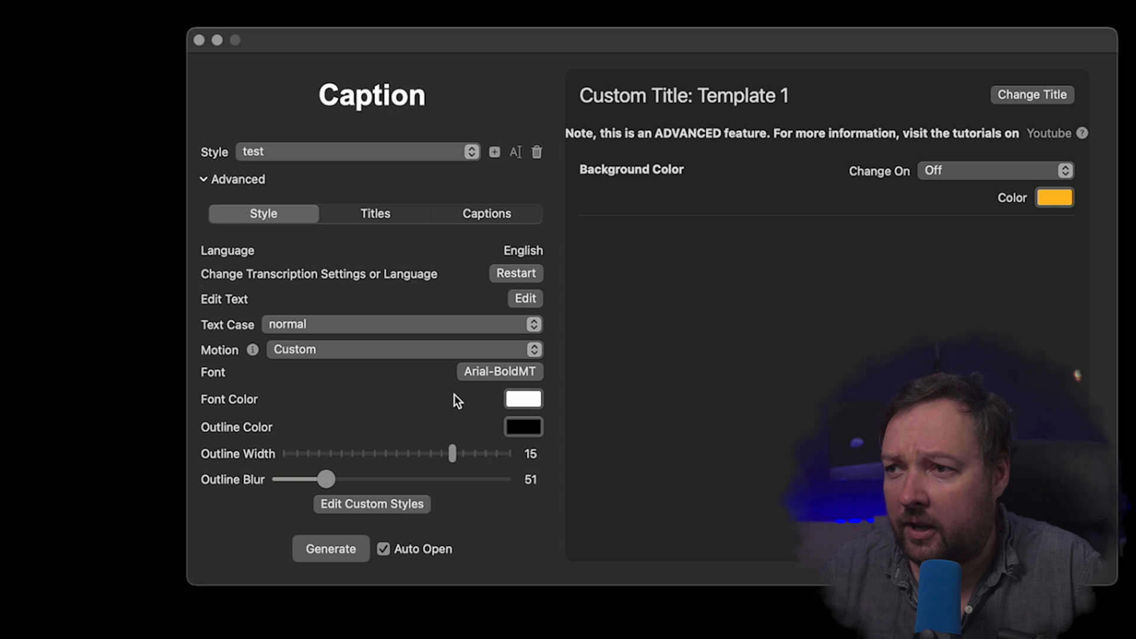
Step: Set the caption's Outline Width and Outline Blur to 0 and its font to SFProDisplay-Bold
{"action": "left_click_drag", "start_coordinate": [452, 454], "coordinate": [251, 454]}
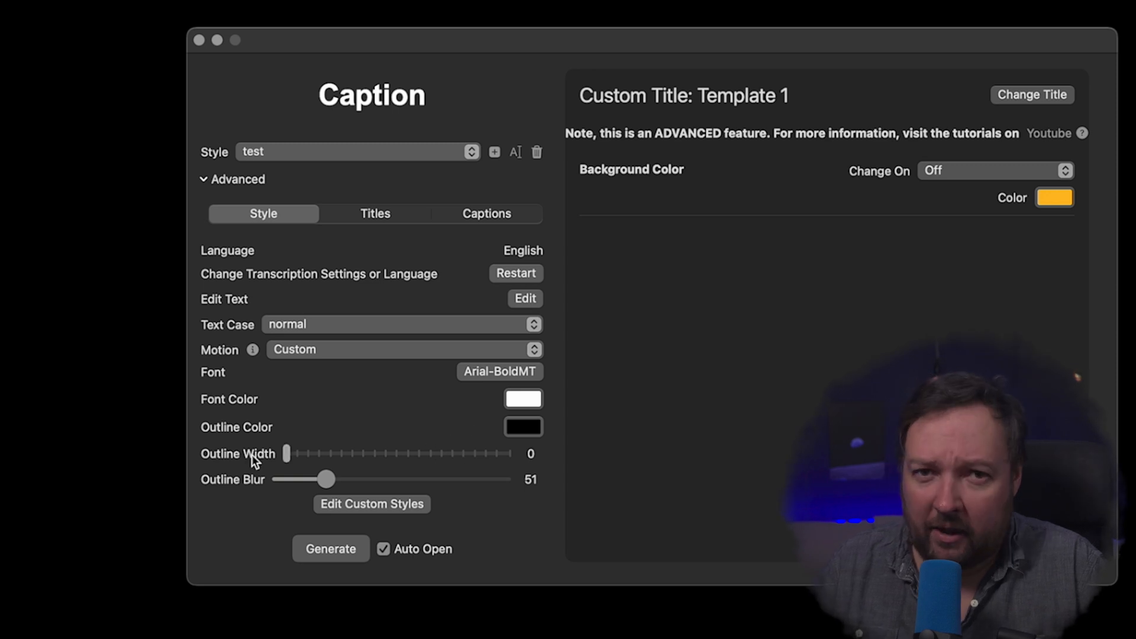
{"action": "left_click_drag", "start_coordinate": [327, 479], "coordinate": [246, 482]}
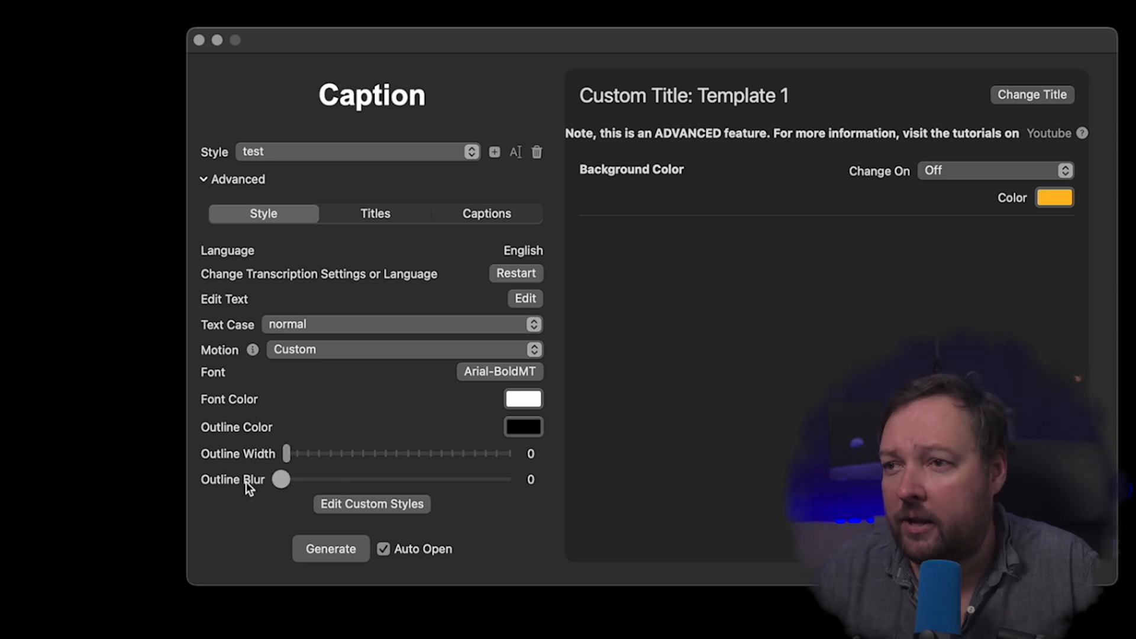
{"action": "left_click", "coordinate": [483, 373]}
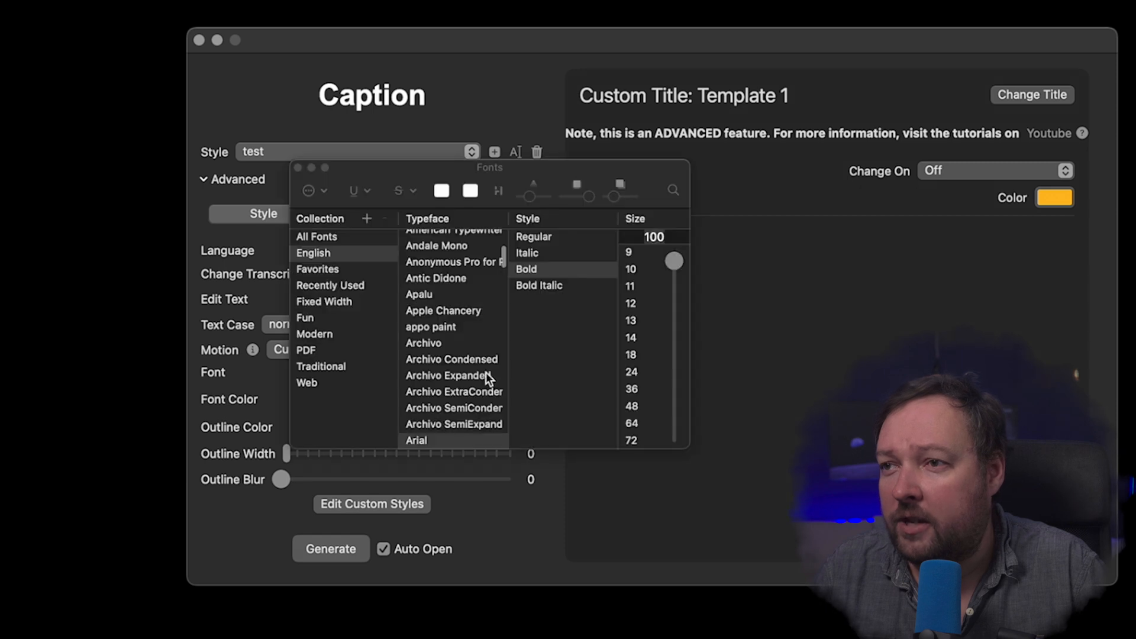
{"action": "scroll", "coordinate": [464, 323], "scroll_direction": "down", "scroll_amount": 20}
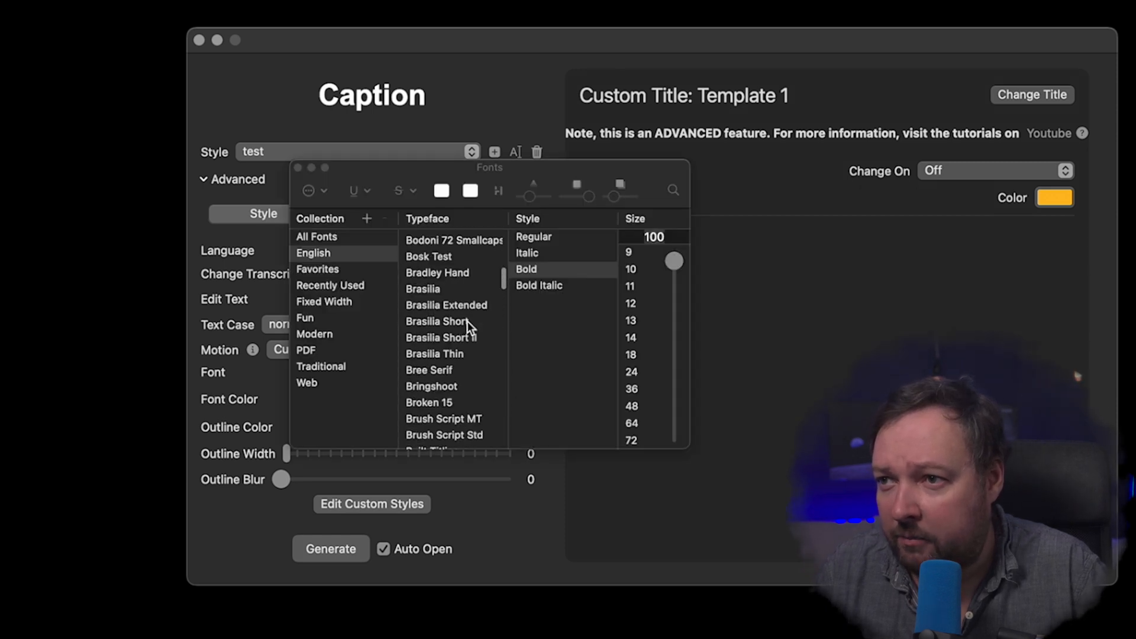
{"action": "scroll", "coordinate": [467, 322], "scroll_direction": "down", "scroll_amount": 20}
{"action": "left_click", "coordinate": [448, 326]}
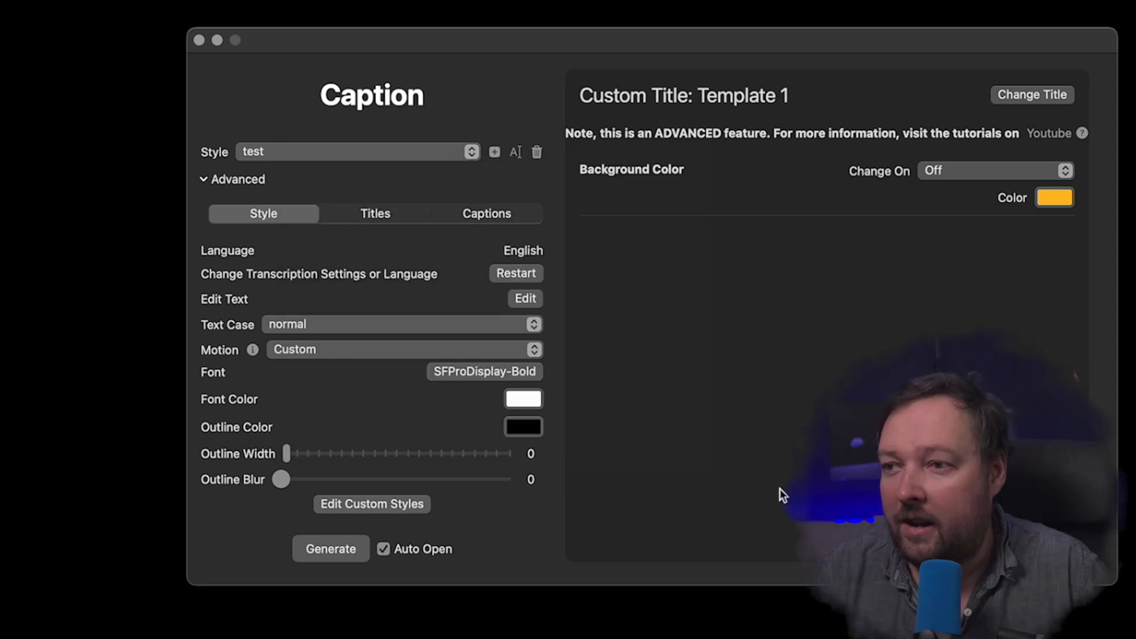
Step: Generate the captions into the Captionator21 library and open the generated Test Audio project in Final Cut Pro
{"action": "left_click", "coordinate": [313, 547]}
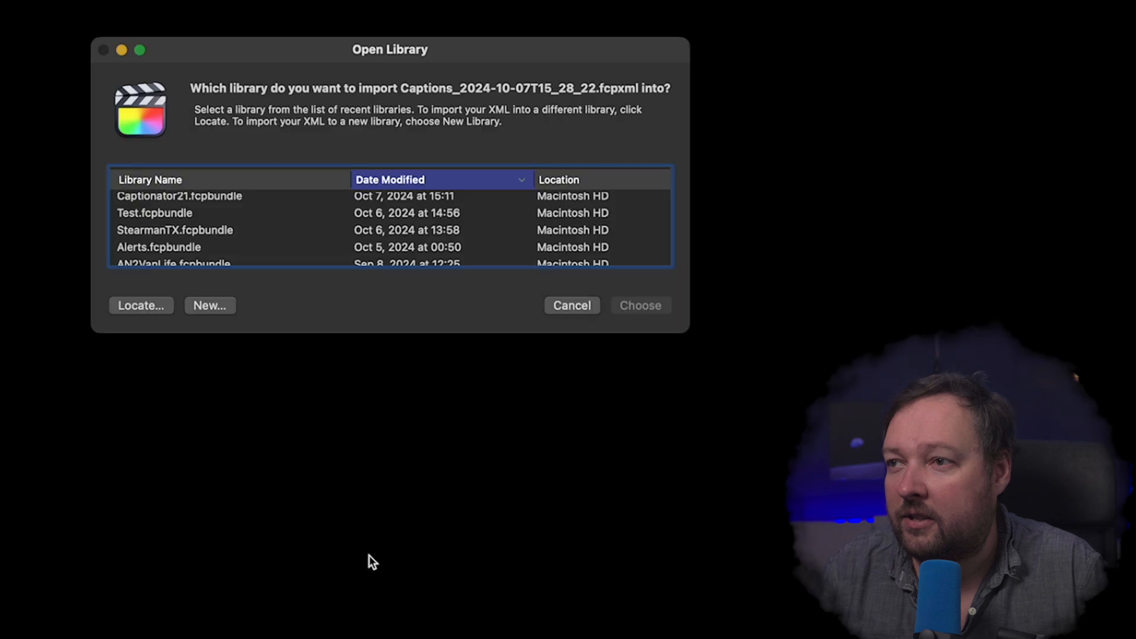
{"action": "scroll", "coordinate": [219, 247], "scroll_direction": "up", "scroll_amount": 1}
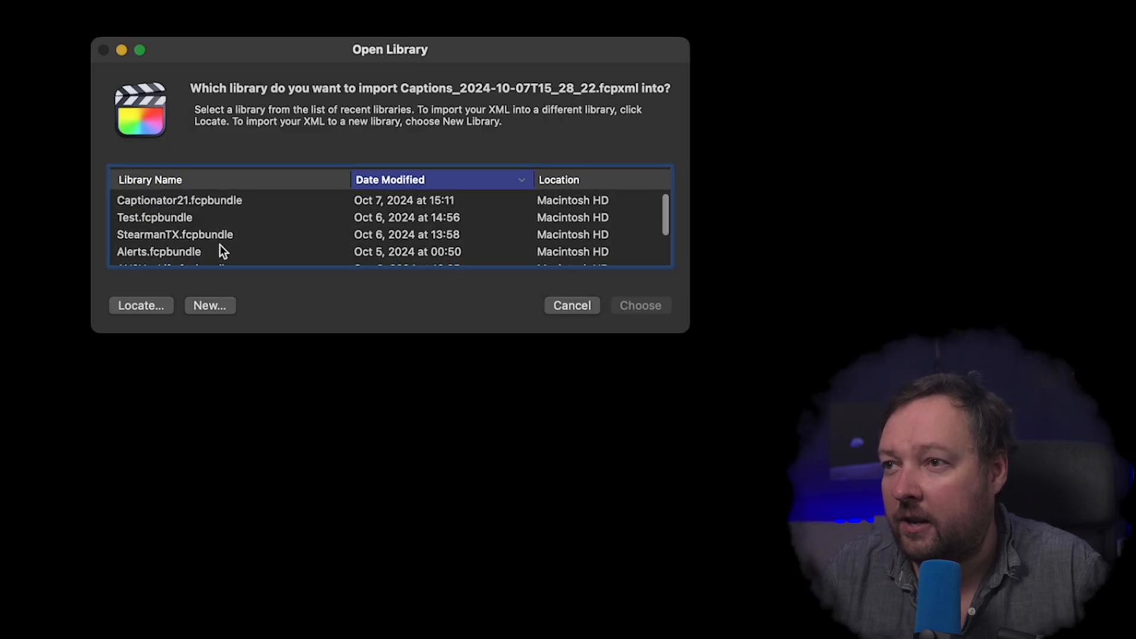
{"action": "left_click", "coordinate": [206, 199]}
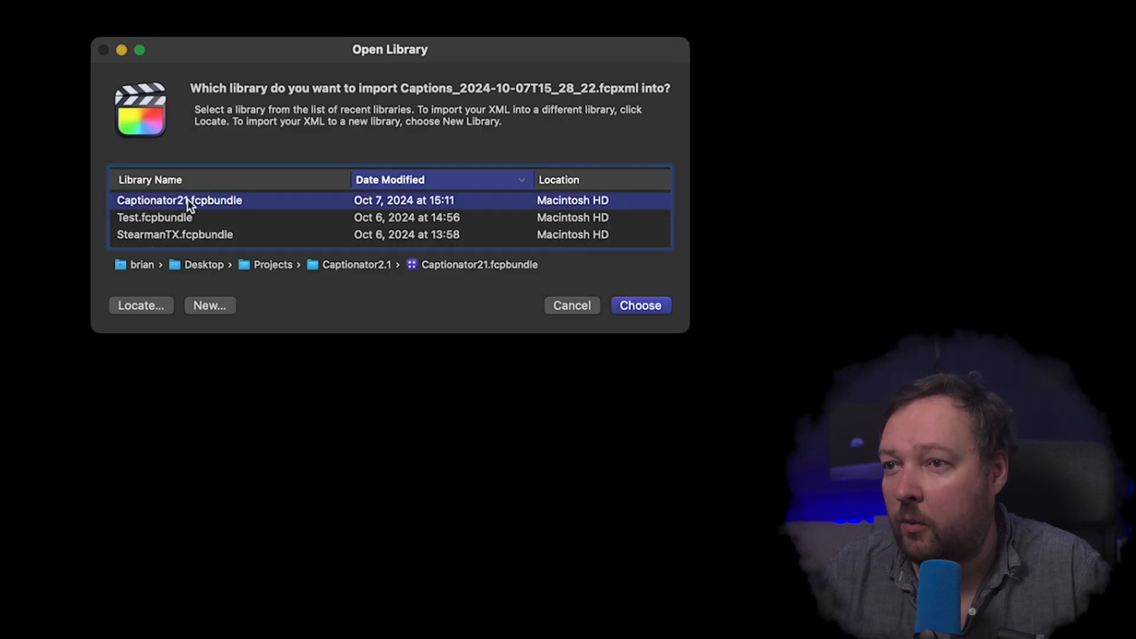
{"action": "left_click", "coordinate": [641, 305]}
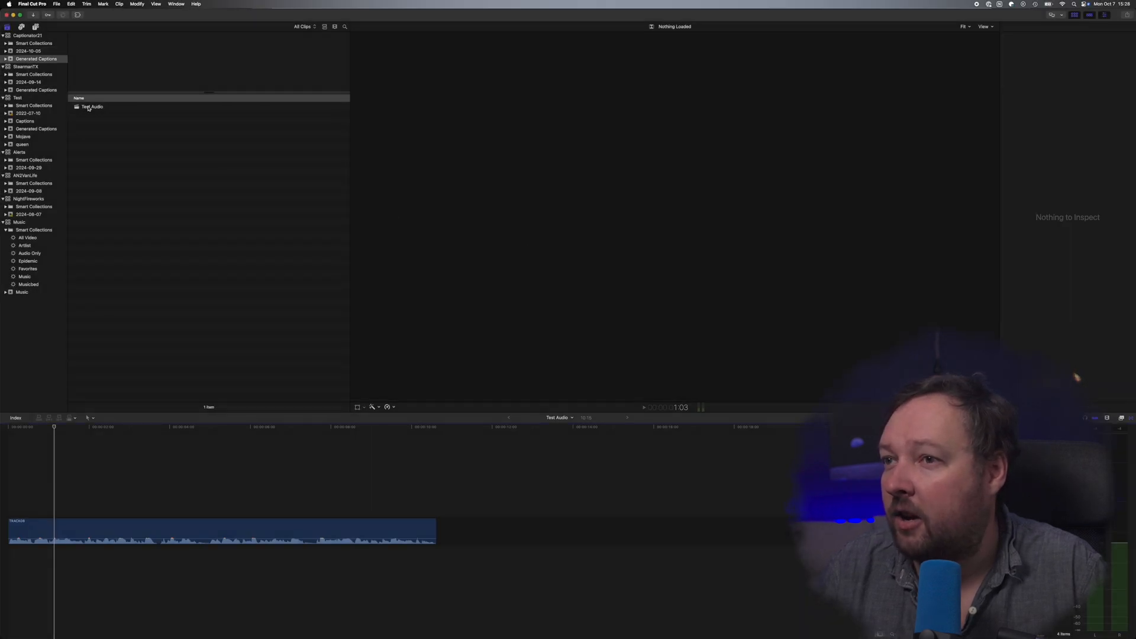
{"action": "double_click", "coordinate": [88, 108]}
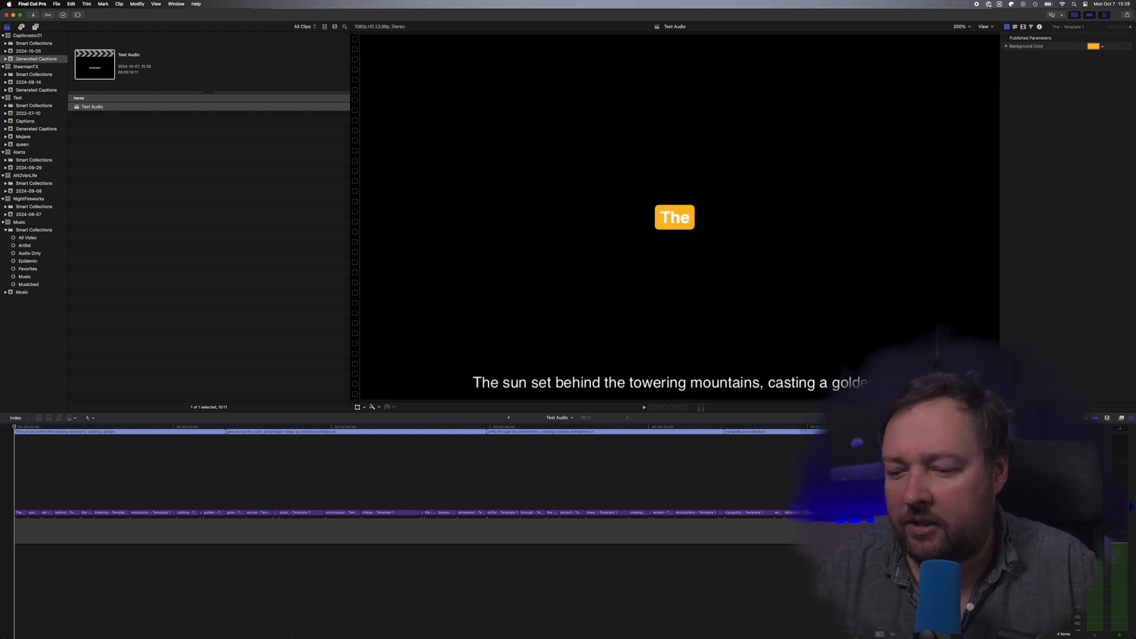
Step: Switch back to Captionator and set the caption's Font Color to black
{"action": "key", "text": "super+Tab"}
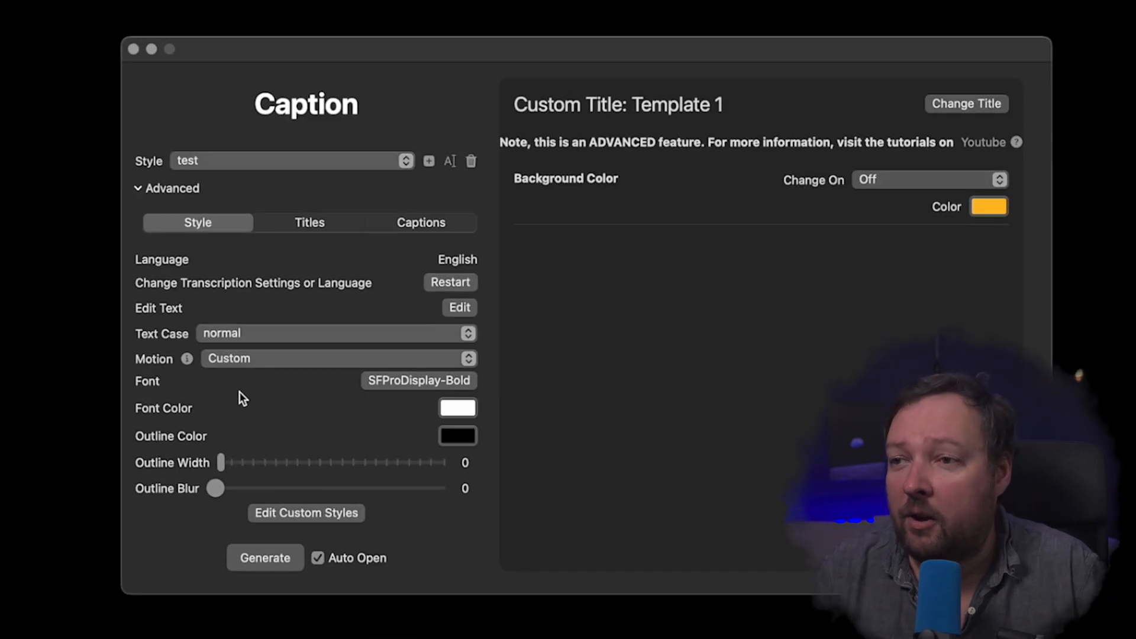
{"action": "left_click", "coordinate": [457, 409]}
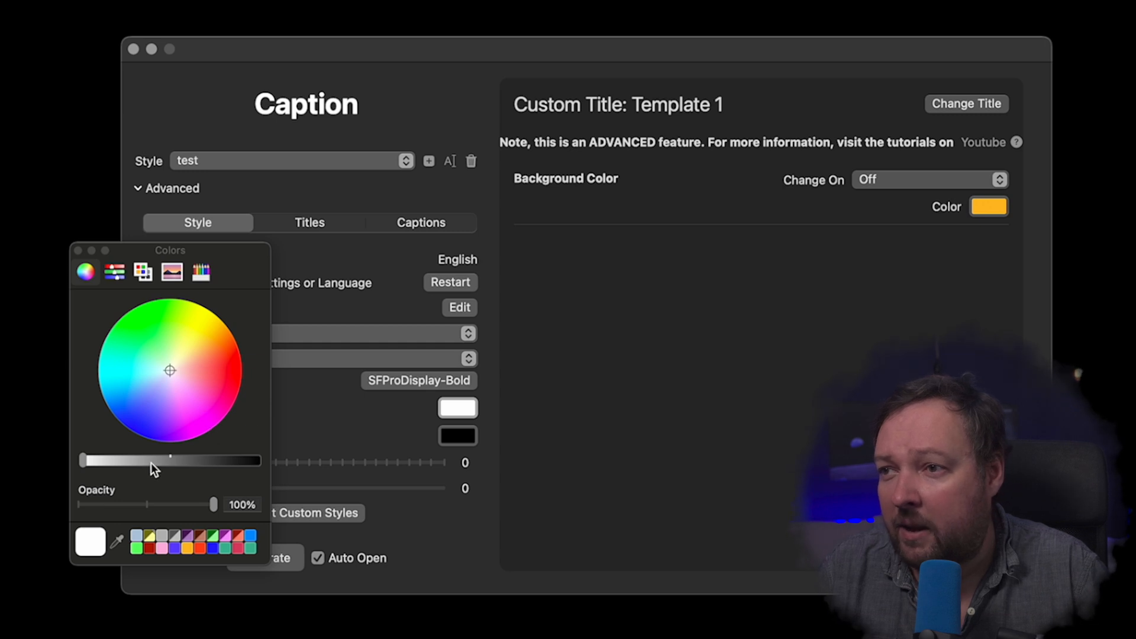
{"action": "left_click_drag", "start_coordinate": [152, 463], "coordinate": [284, 464]}
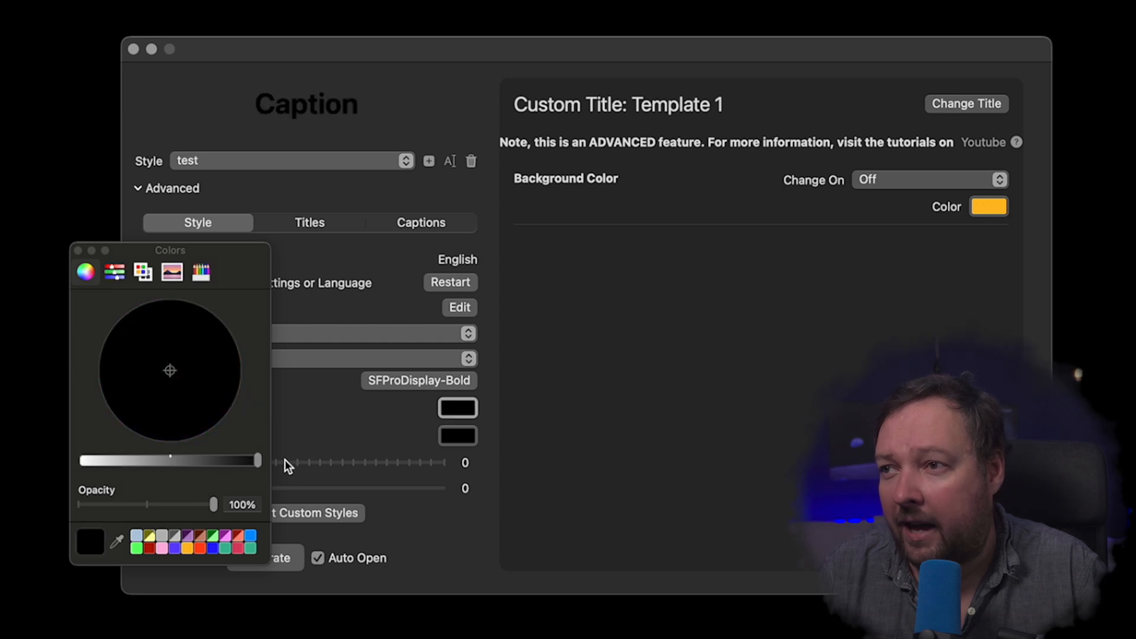
{"action": "left_click", "coordinate": [78, 251]}
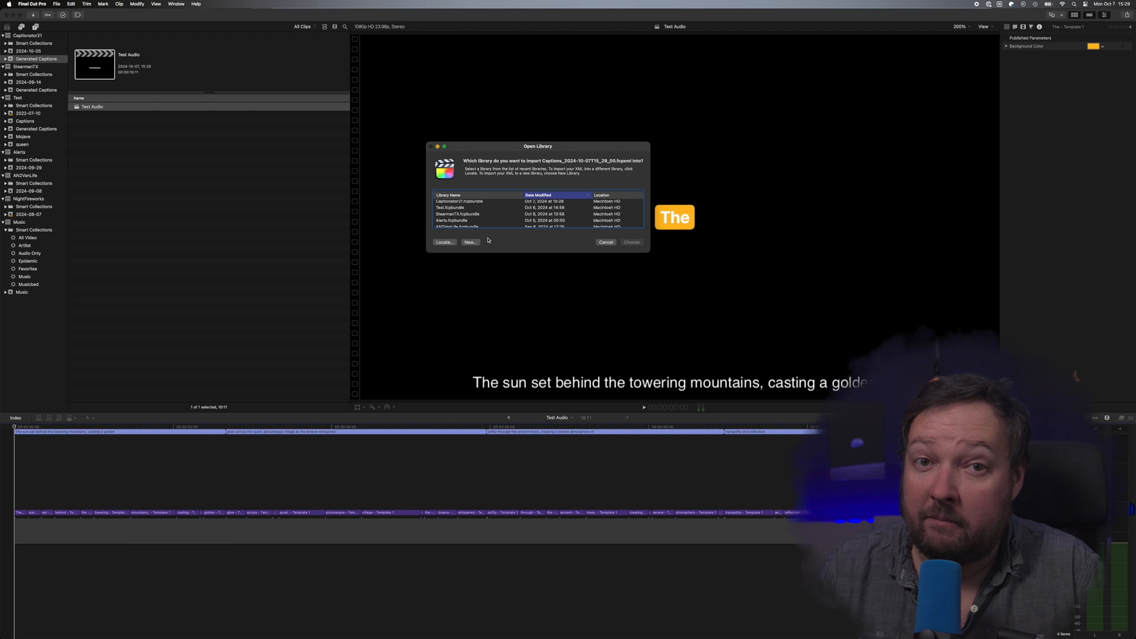
Step: Import the generated captions XML into the Captionator21 library and open the Test Audio 1 project
{"action": "scroll", "coordinate": [478, 214], "scroll_direction": "up", "scroll_amount": 1}
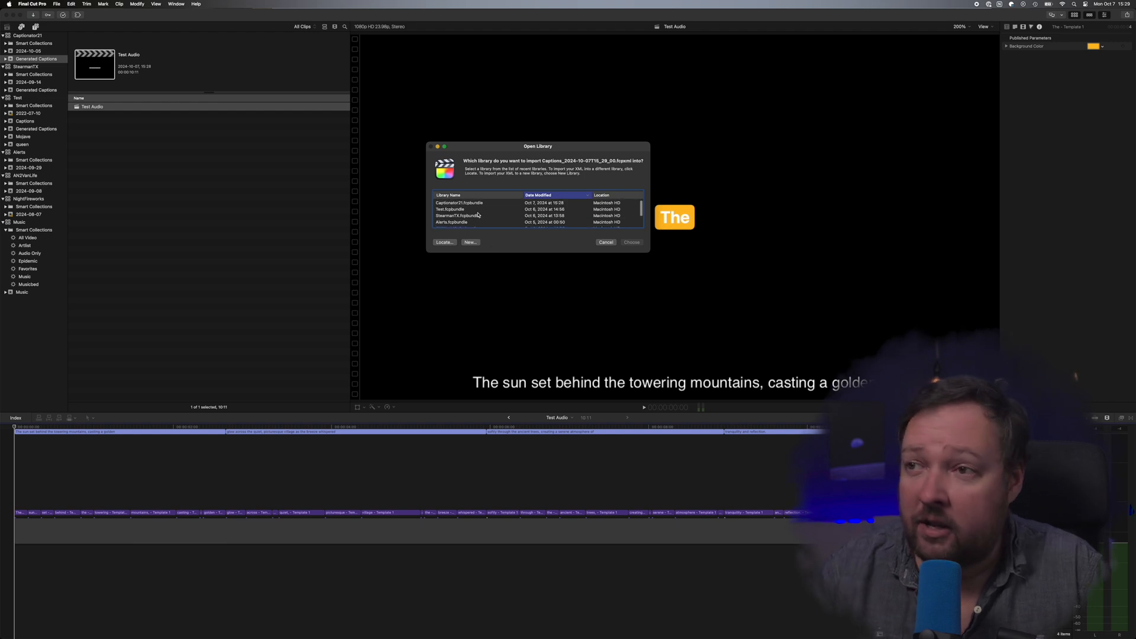
{"action": "left_click", "coordinate": [475, 203]}
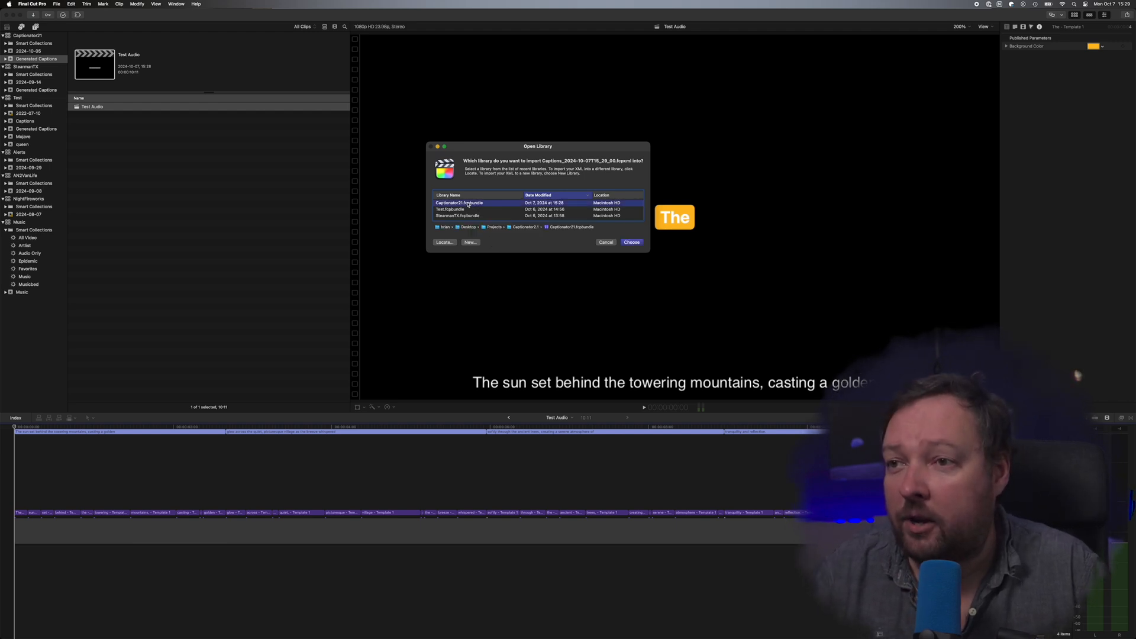
{"action": "left_click", "coordinate": [633, 242]}
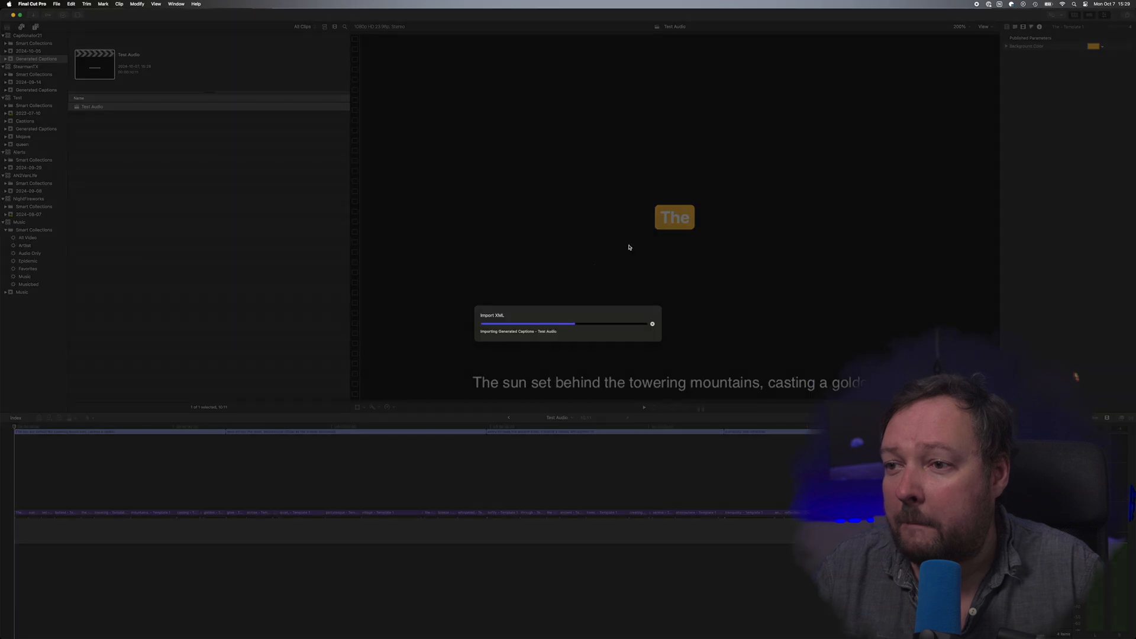
{"action": "left_click", "coordinate": [549, 409]}
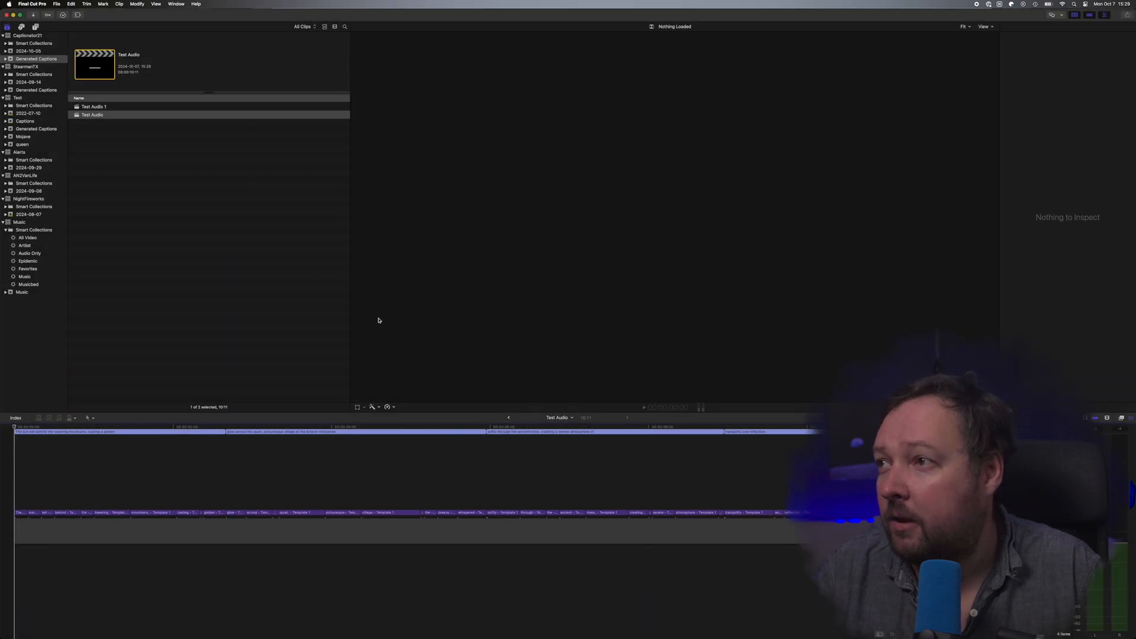
{"action": "double_click", "coordinate": [104, 107]}
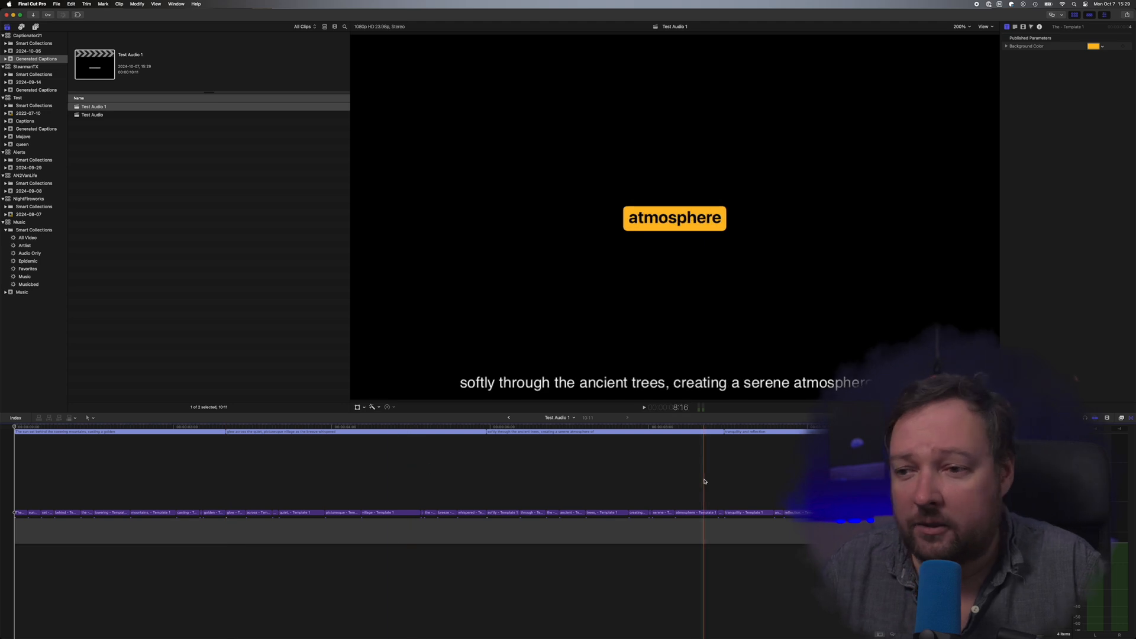
Step: Switch back to Captionator and save the current caption settings as a new style named Template 1
{"action": "key", "text": "super+Tab"}
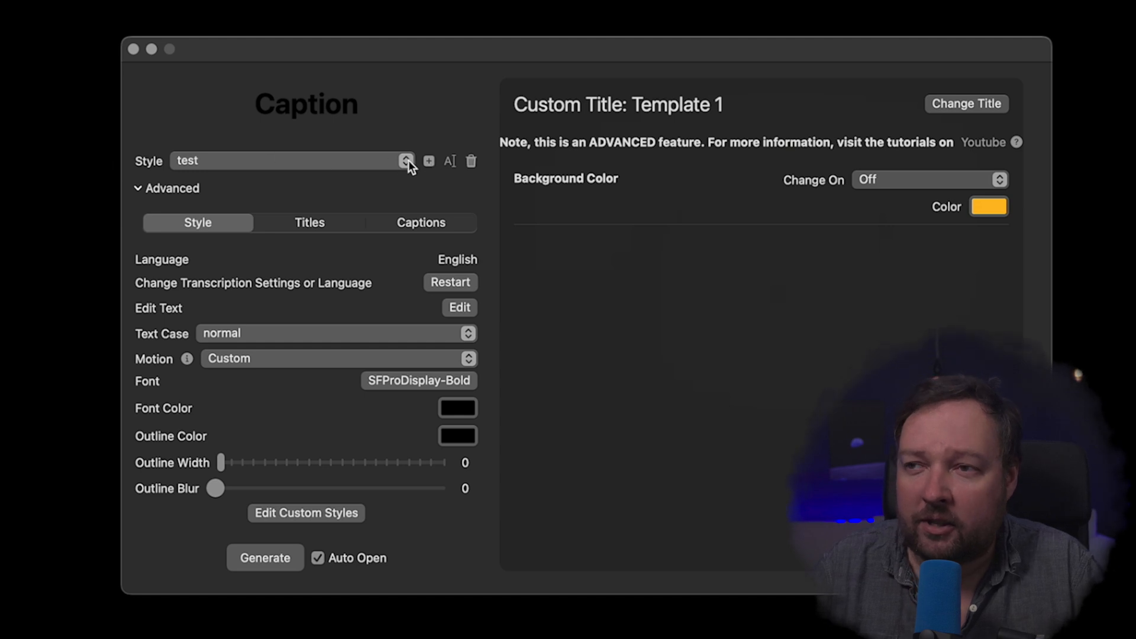
{"action": "left_click", "coordinate": [428, 161]}
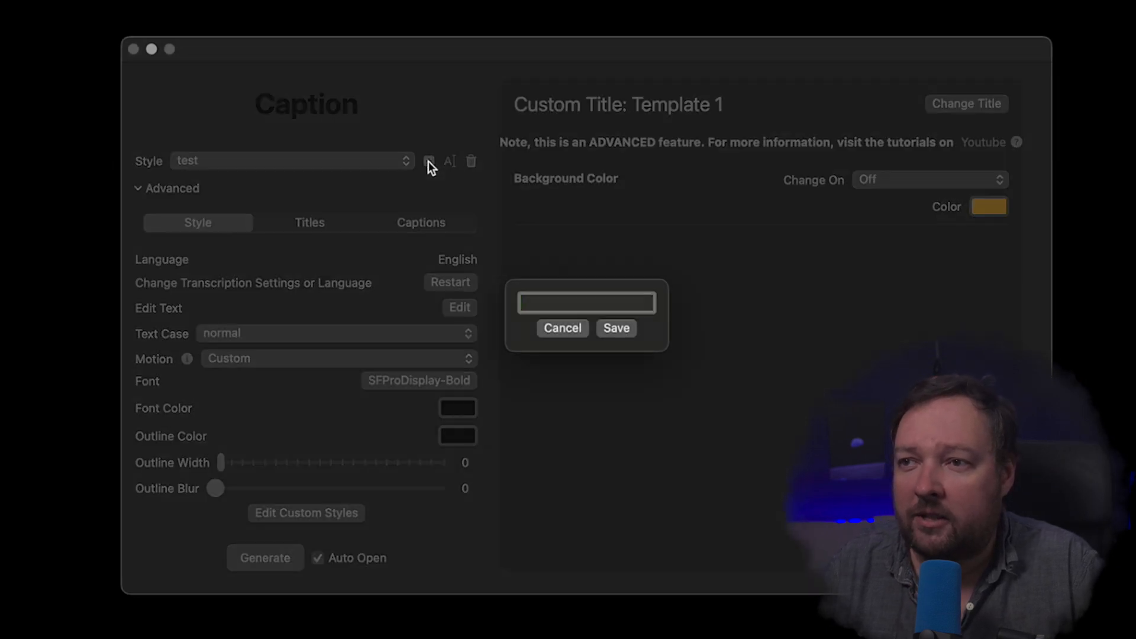
{"action": "type", "text": "Template 1"}
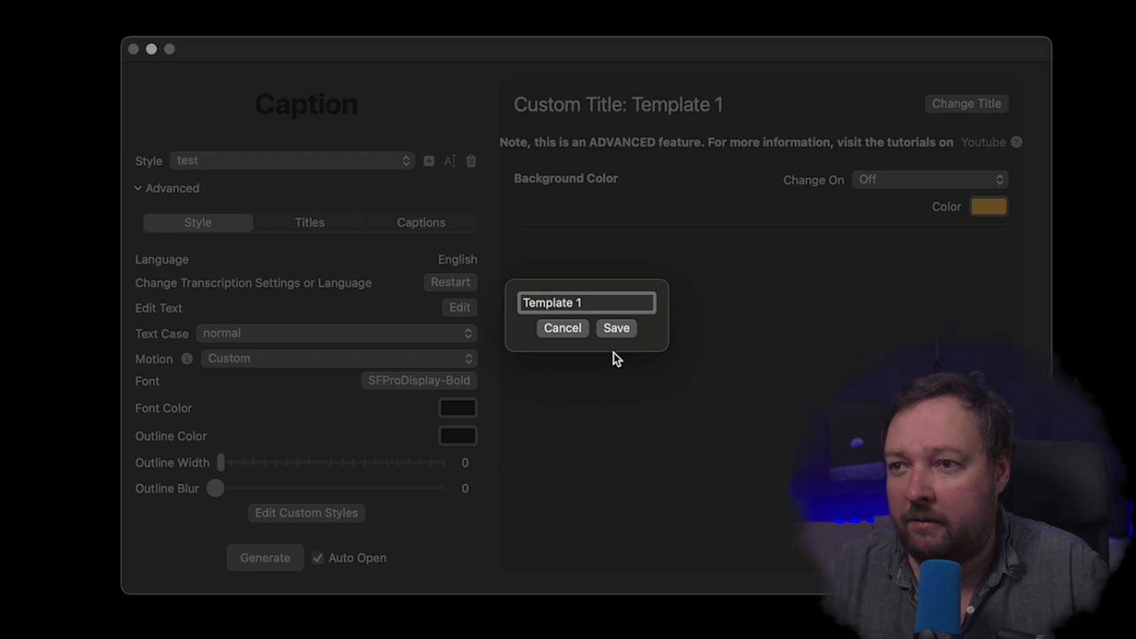
{"action": "left_click", "coordinate": [616, 329]}
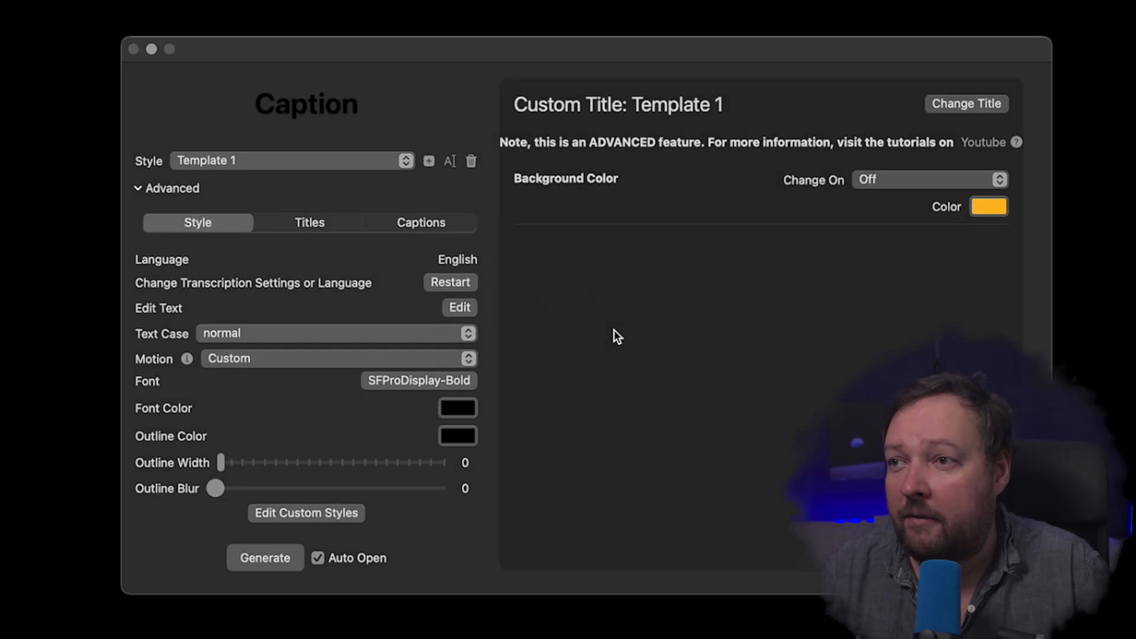
Step: Switch the caption style to The Woodhall and back to the saved custom style
{"action": "left_click", "coordinate": [285, 165]}
{"action": "left_click", "coordinate": [250, 8]}
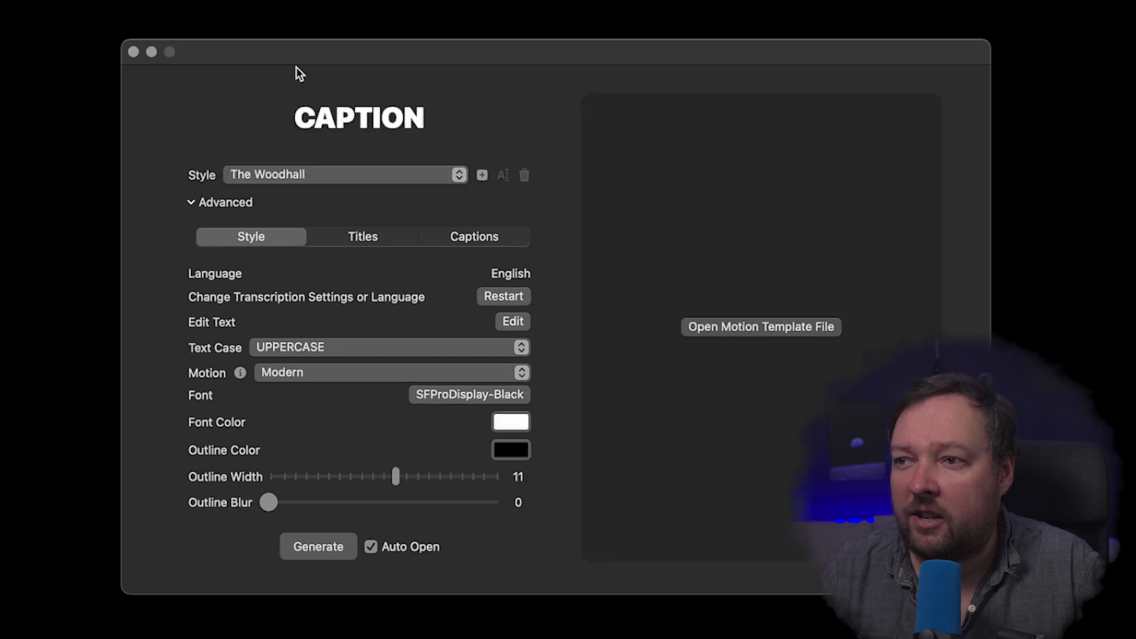
{"action": "left_click", "coordinate": [316, 186]}
{"action": "left_click", "coordinate": [249, 349]}
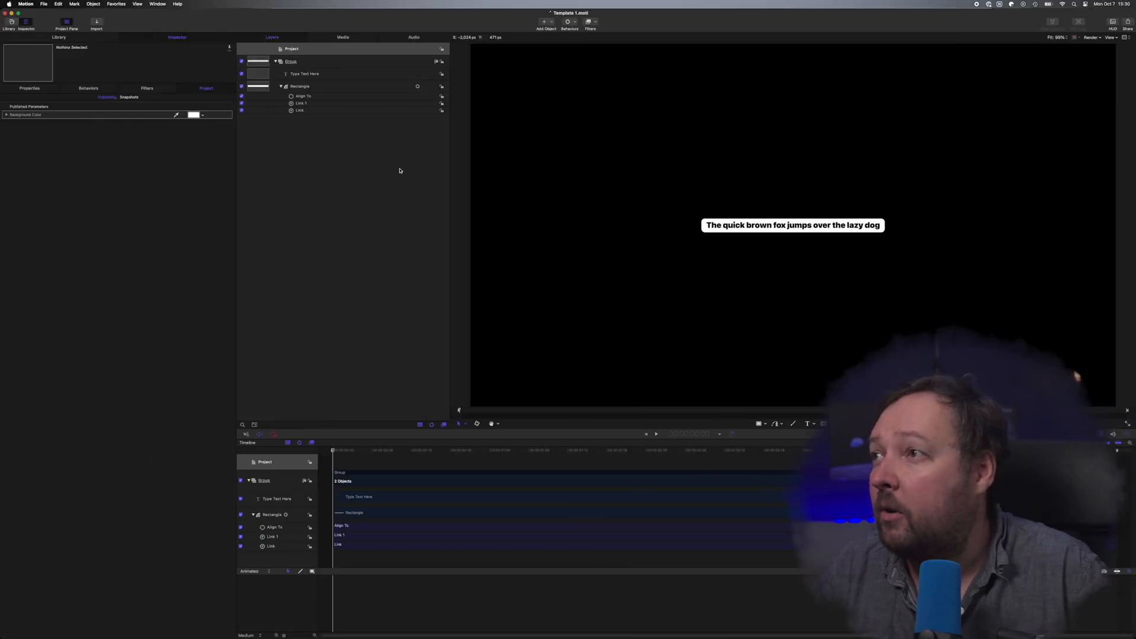
Step: In Motion, save the title as a new template named Template 2 in the A Captionator Tutorial category
{"action": "left_click", "coordinate": [42, 4]}
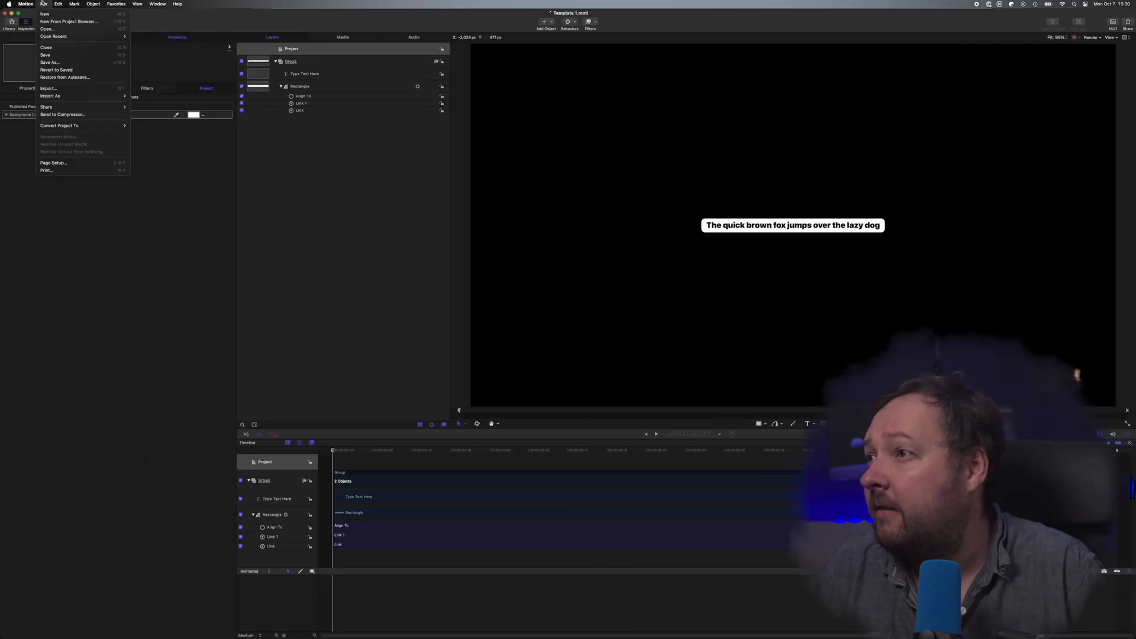
{"action": "left_click", "coordinate": [56, 64]}
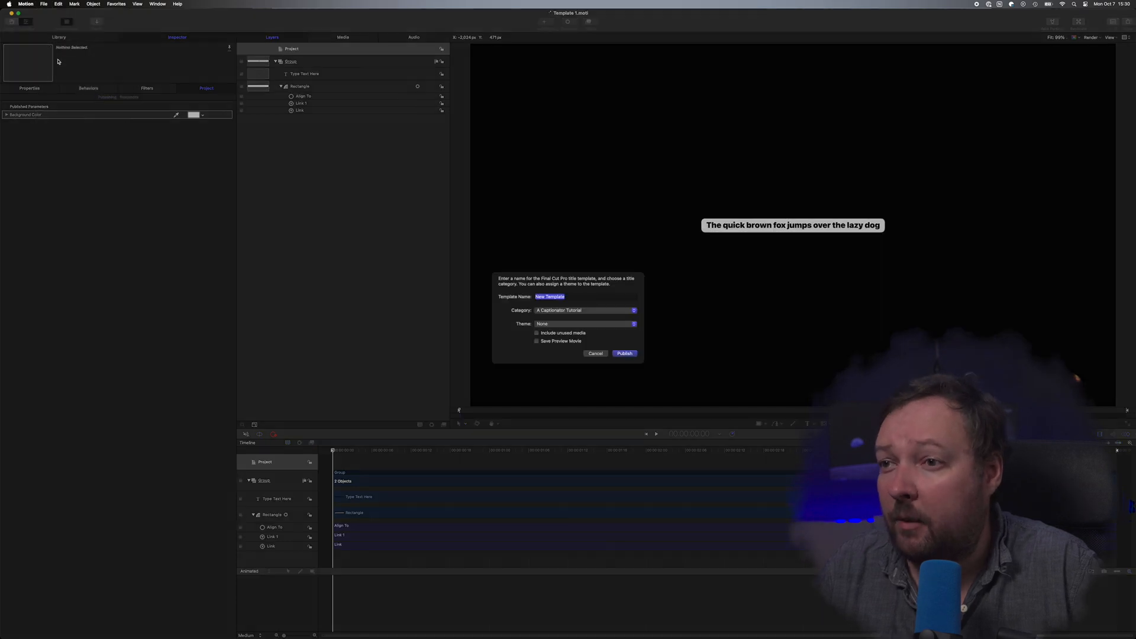
{"action": "double_click", "coordinate": [572, 301]}
{"action": "type", "text": "Template 2"}
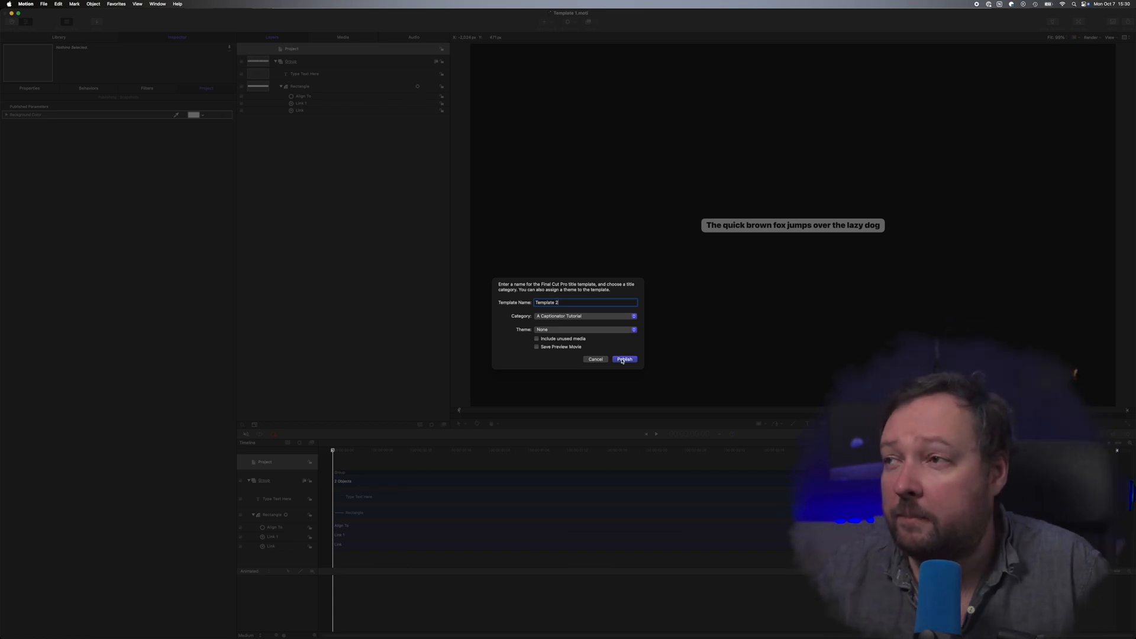
{"action": "left_click", "coordinate": [622, 360]}
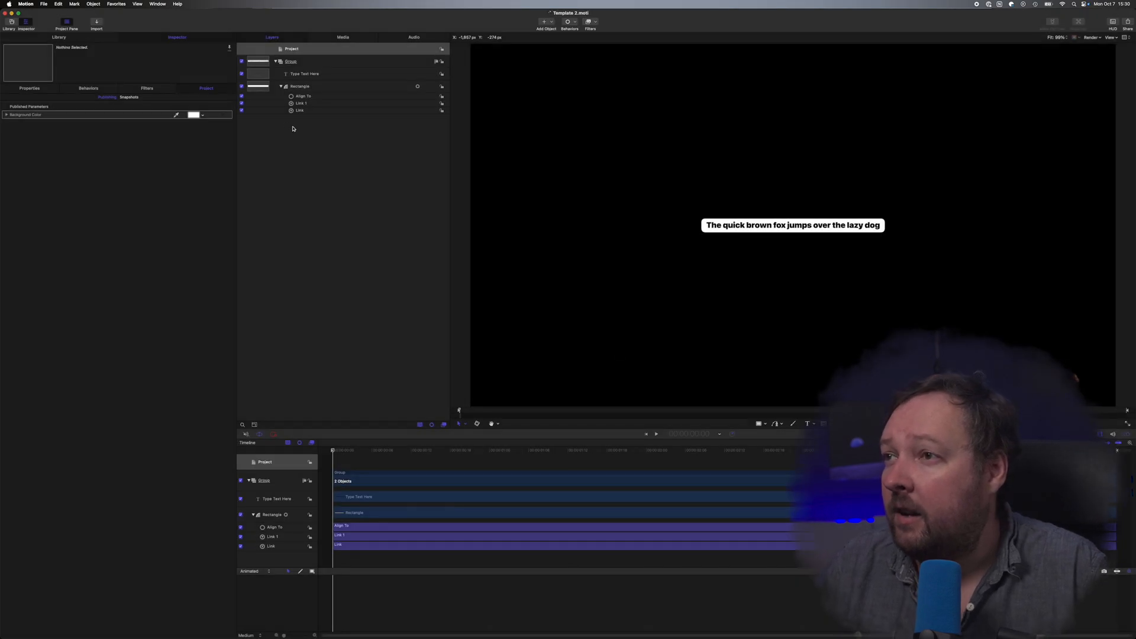
Step: Add the Z rotation of the Type Text Here layer to a new slider in a new rig
{"action": "left_click", "coordinate": [305, 164]}
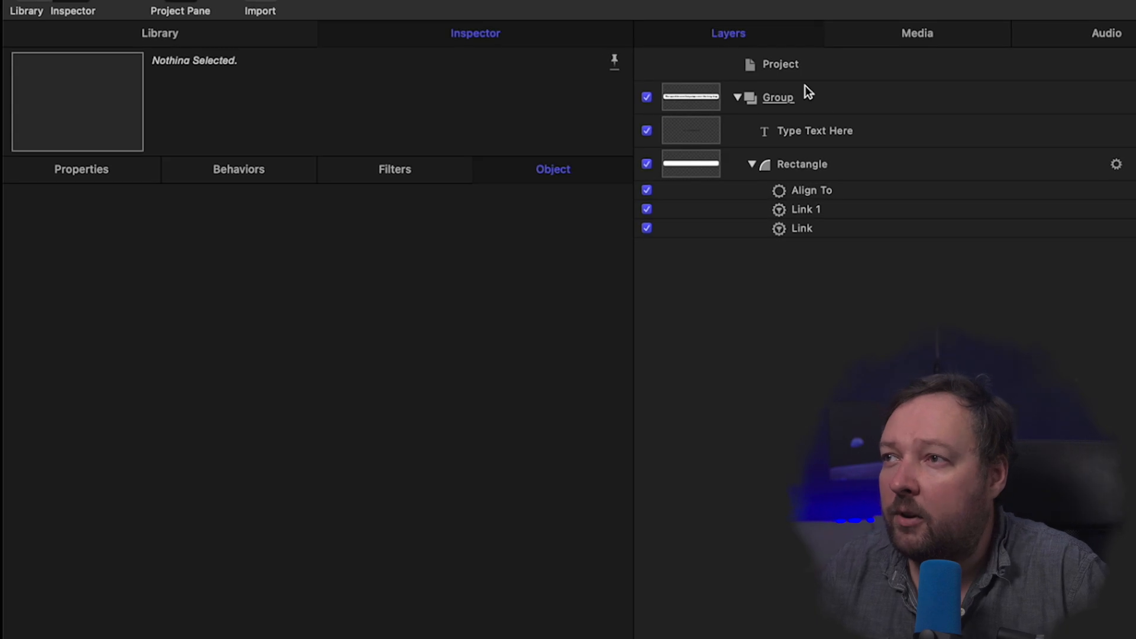
{"action": "left_click", "coordinate": [850, 133]}
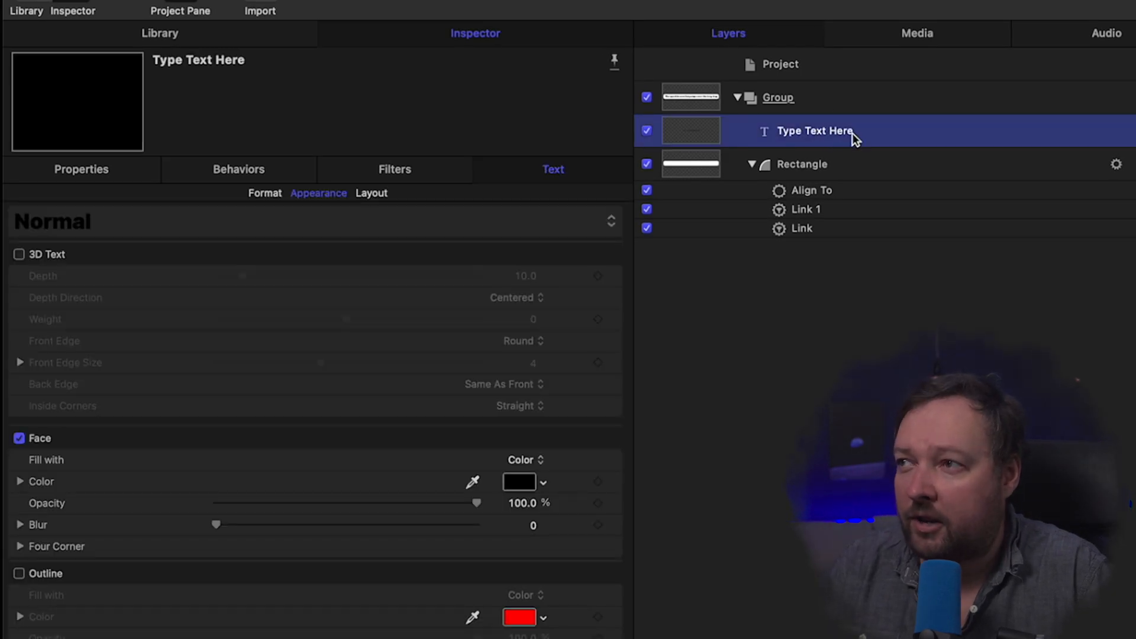
{"action": "left_click", "coordinate": [111, 169]}
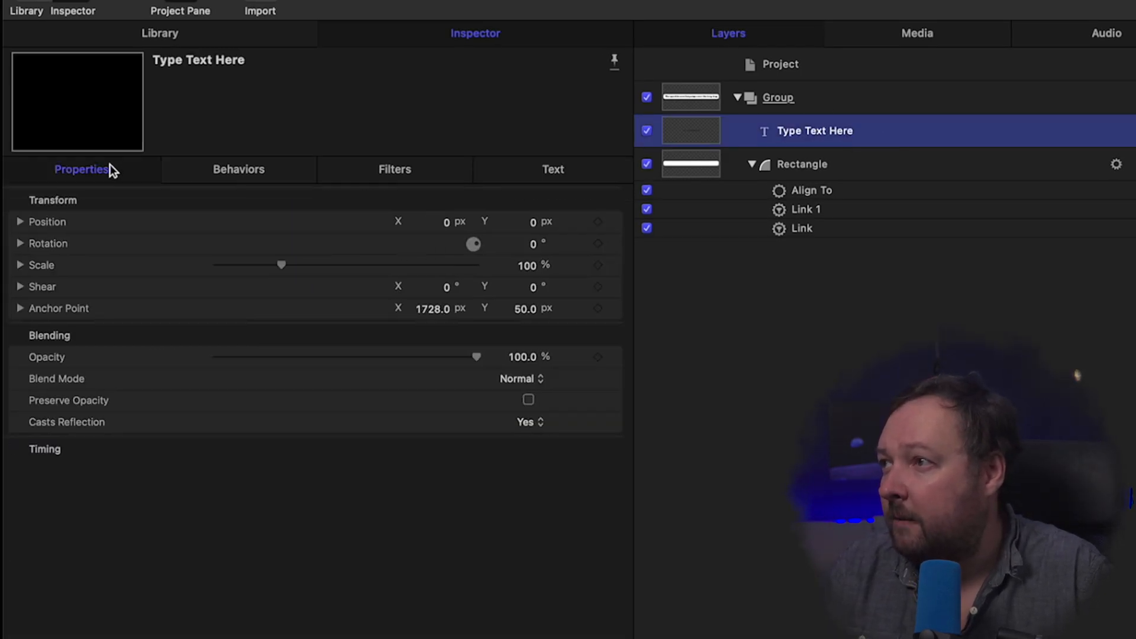
{"action": "left_click", "coordinate": [19, 244]}
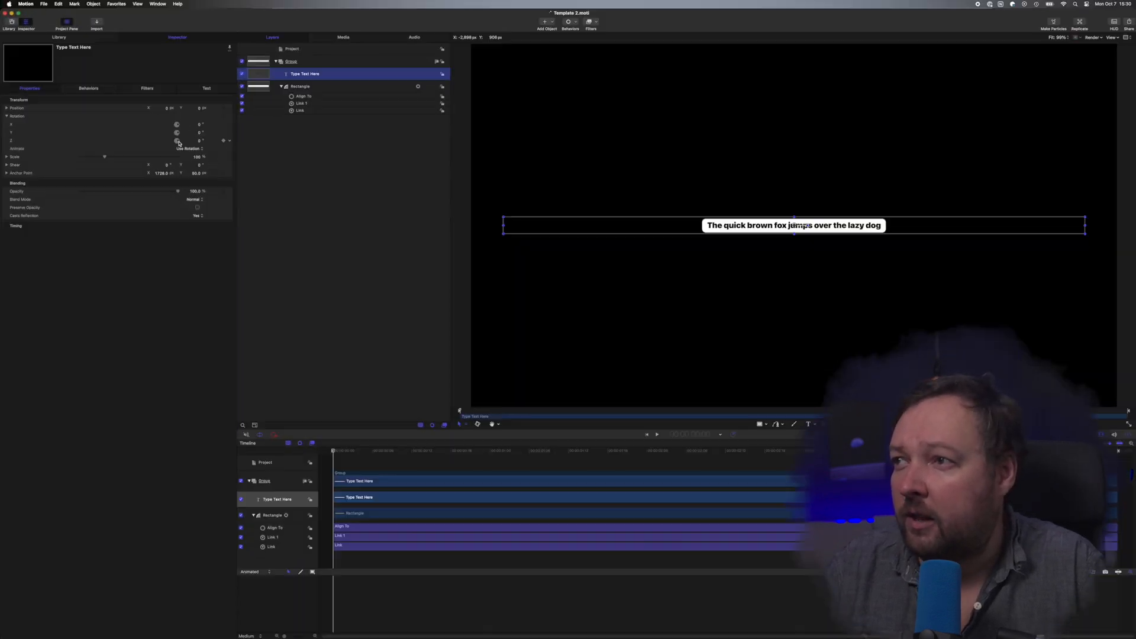
{"action": "left_click_drag", "start_coordinate": [198, 141], "coordinate": [224, 142]}
{"action": "left_click", "coordinate": [229, 142]}
{"action": "left_click", "coordinate": [234, 144]}
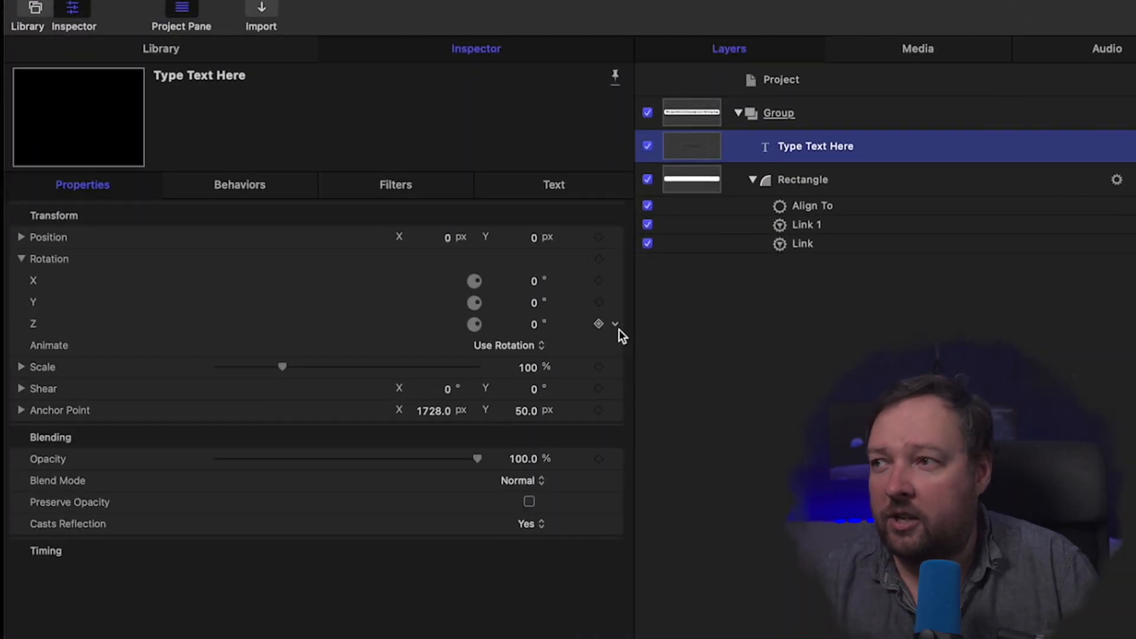
{"action": "left_click", "coordinate": [310, 181]}
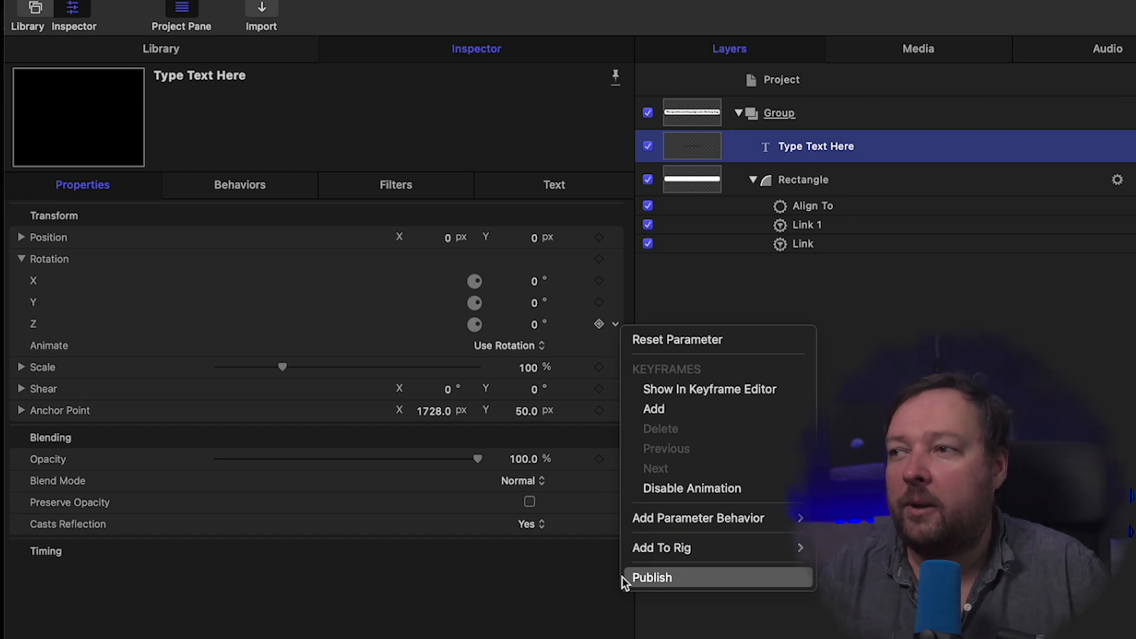
{"action": "mouse_move", "coordinate": [657, 549]}
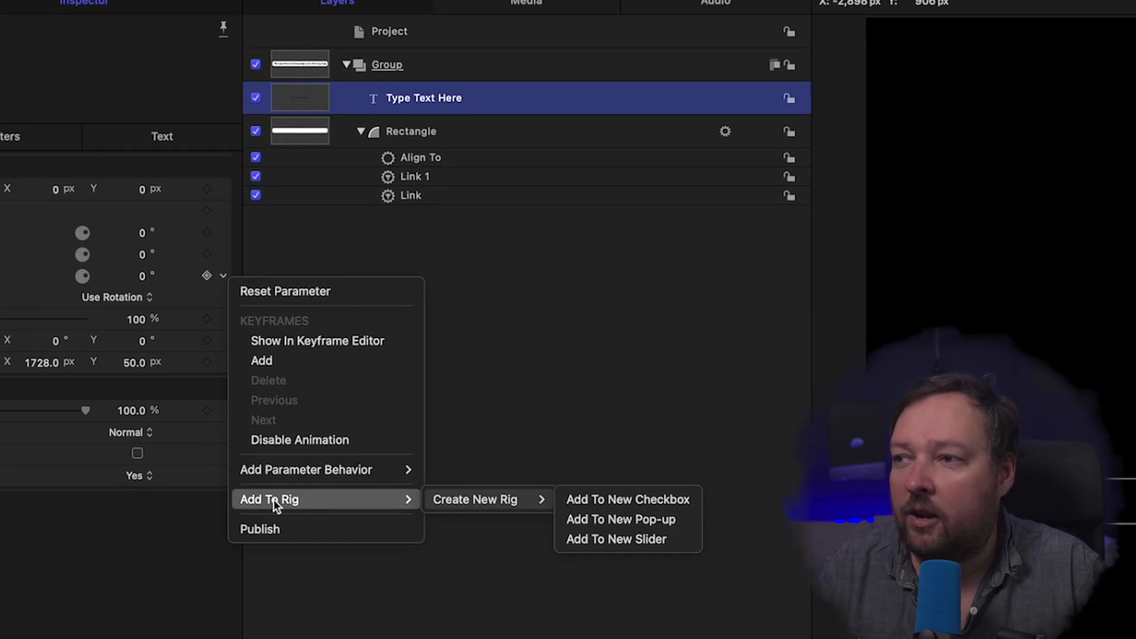
{"action": "left_click", "coordinate": [614, 536]}
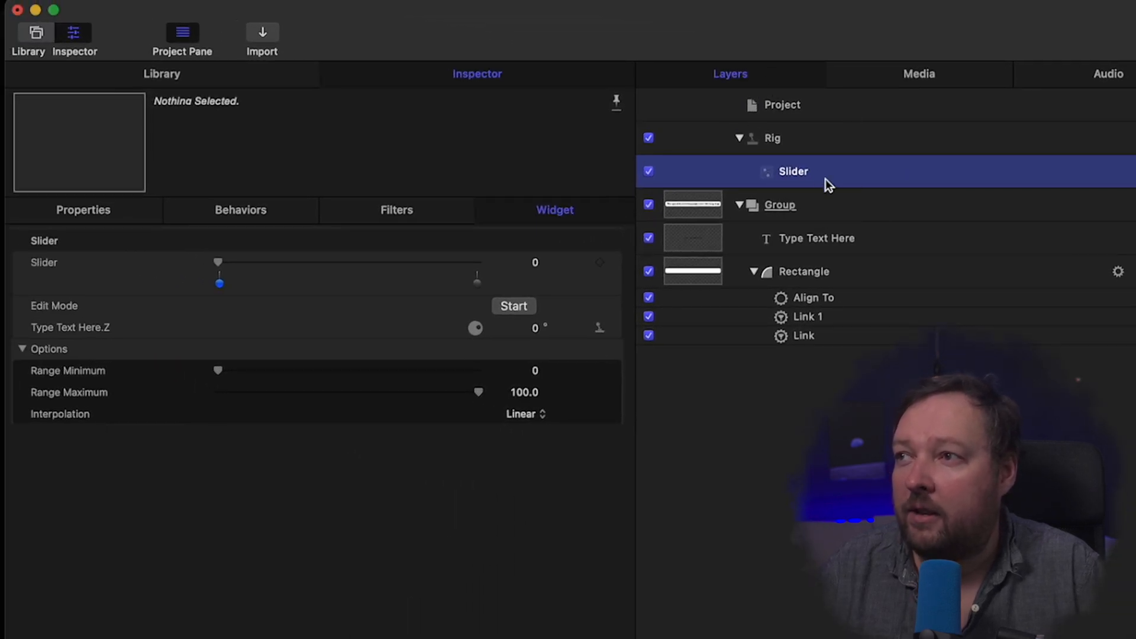
Step: Rename the rig's slider widget to Rotate
{"action": "left_click", "coordinate": [797, 136]}
{"action": "double_click", "coordinate": [824, 171]}
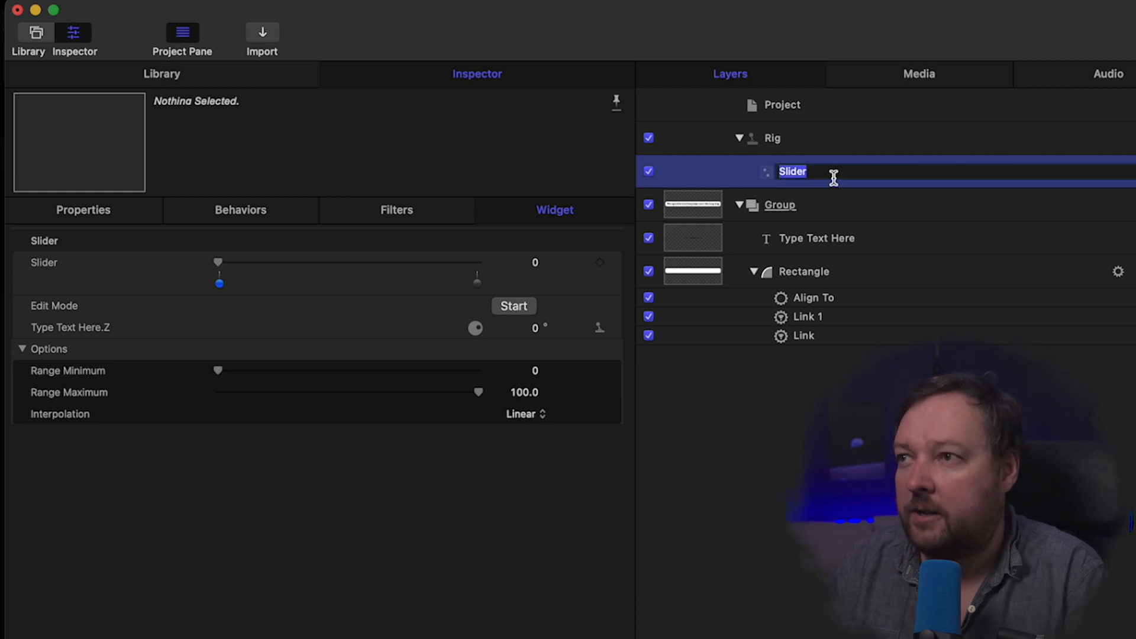
{"action": "type", "text": "Rotate"}
{"action": "key", "text": "Return"}
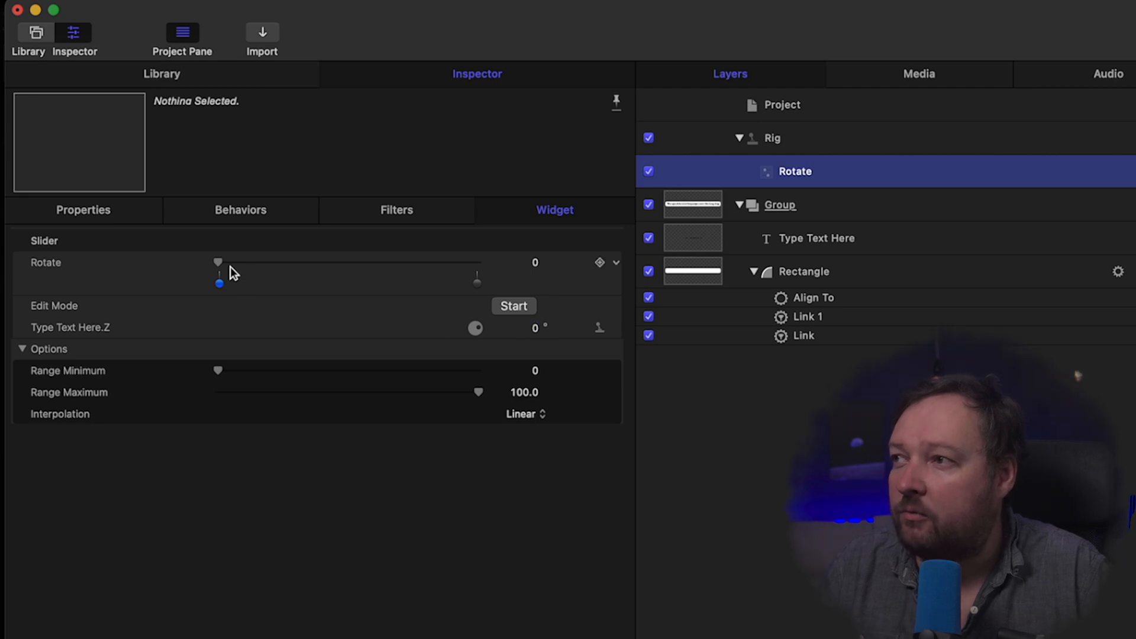
Step: Test the Rotate slider across its full range and return it to 0
{"action": "left_click_drag", "start_coordinate": [219, 265], "coordinate": [385, 272]}
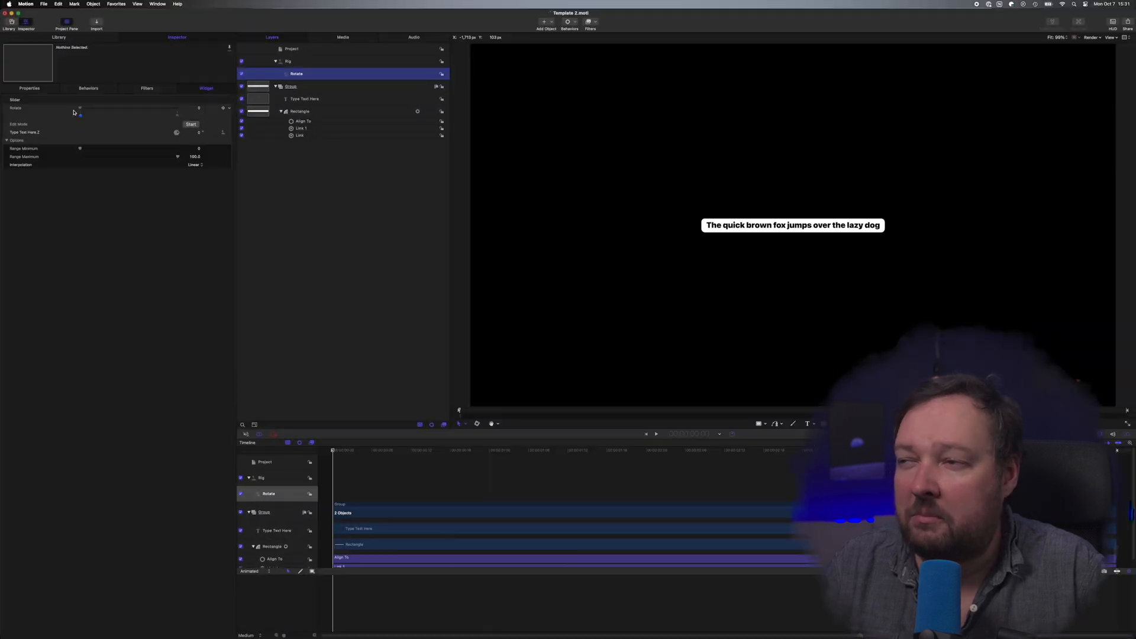
{"action": "left_click_drag", "start_coordinate": [375, 274], "coordinate": [487, 268]}
{"action": "left_click_drag", "start_coordinate": [185, 112], "coordinate": [74, 109]}
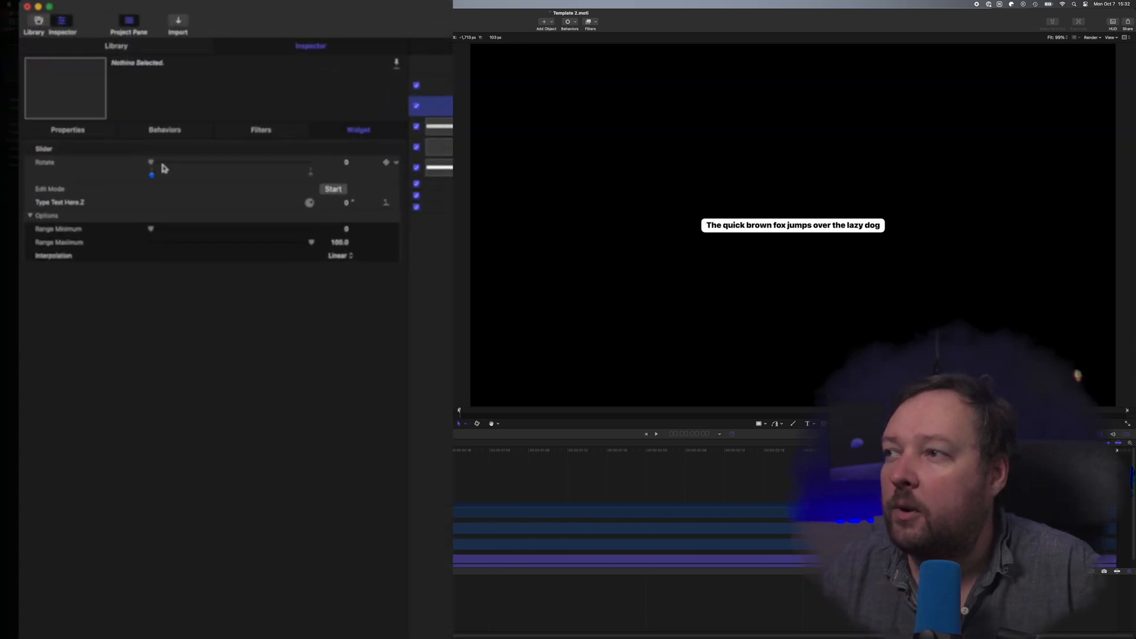
{"action": "mouse_move", "coordinate": [152, 165]}
{"action": "left_mouse_down"}
{"action": "mouse_move", "coordinate": [172, 166]}
{"action": "mouse_move", "coordinate": [159, 172]}
{"action": "left_mouse_up"}
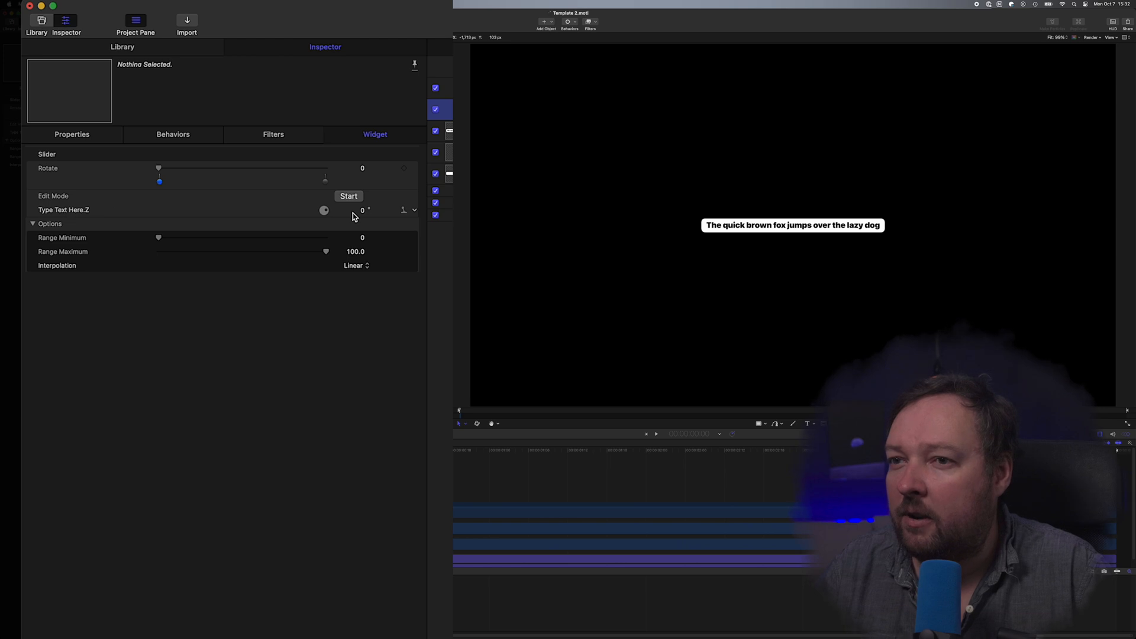
Step: Set the text's Z rotation to 10° for the Rotate slider's 0 position
{"action": "left_click_drag", "start_coordinate": [363, 211], "coordinate": [376, 212]}
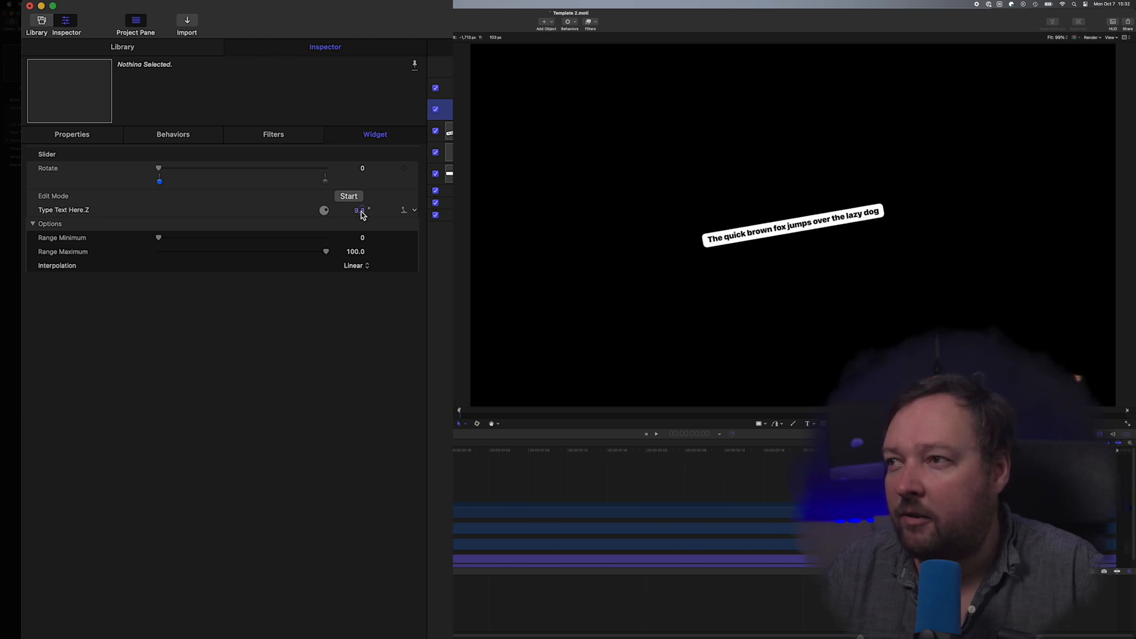
{"action": "left_click", "coordinate": [362, 212]}
{"action": "type", "text": "10"}
{"action": "key", "text": "Return"}
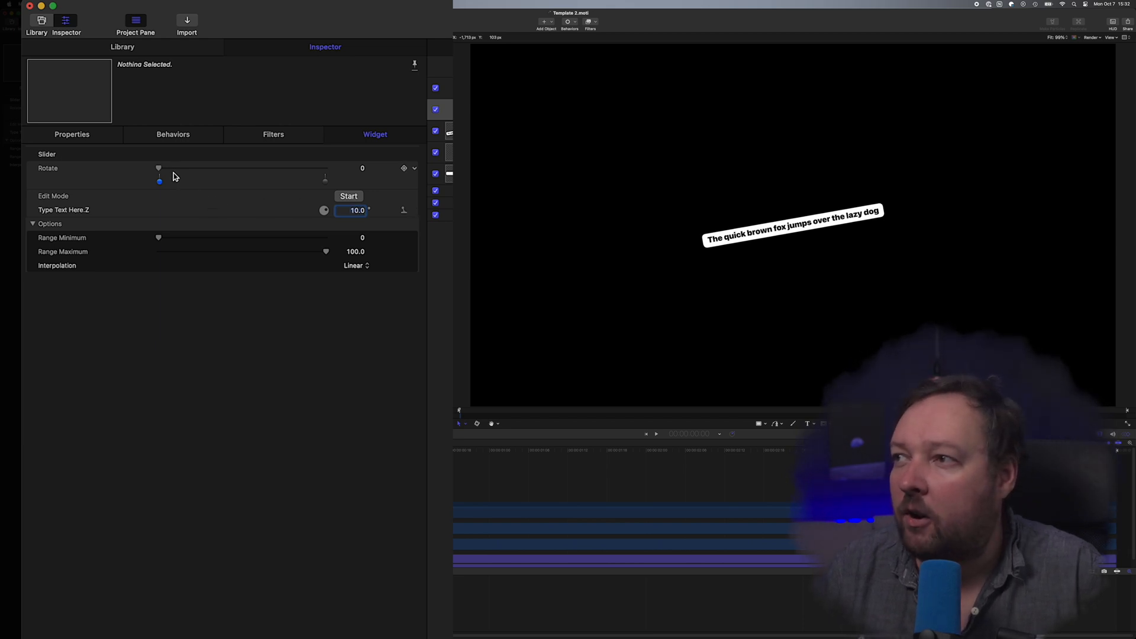
Step: Move the Rotate slider to 100 and set the text's Z rotation to -10° there
{"action": "left_click_drag", "start_coordinate": [160, 169], "coordinate": [340, 175]}
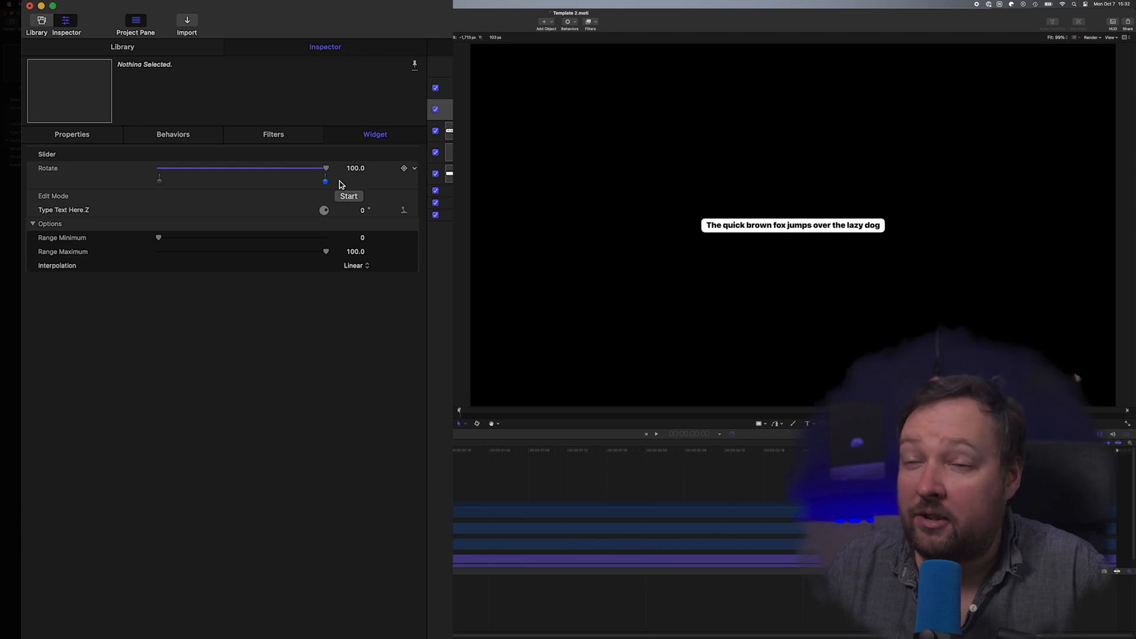
{"action": "left_click", "coordinate": [361, 210]}
{"action": "type", "text": "-1"}
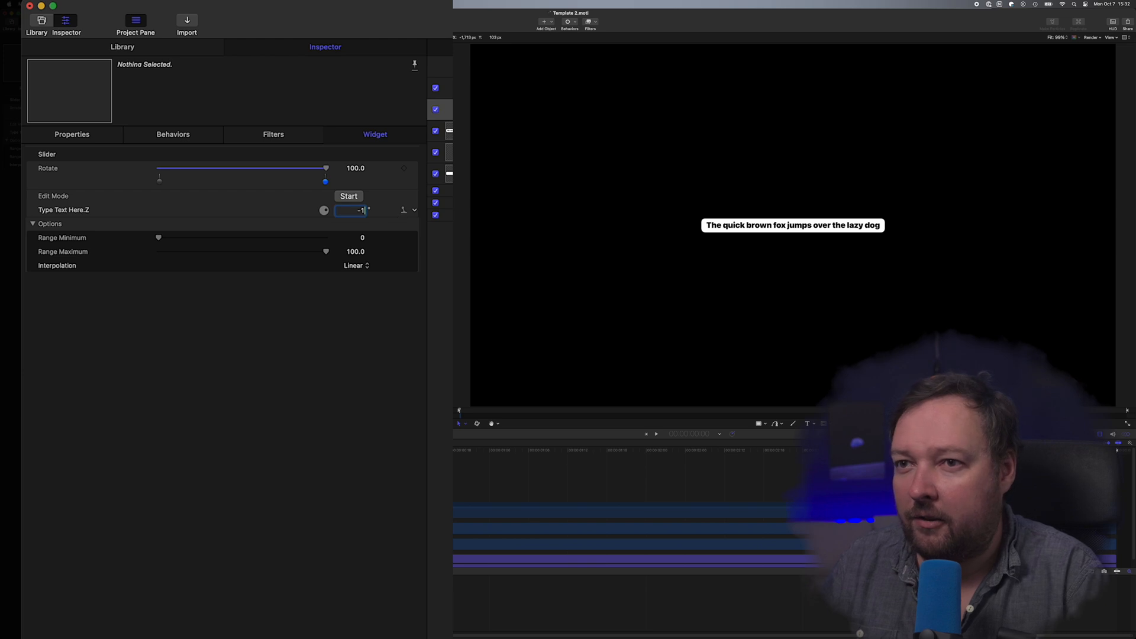
{"action": "type", "text": "0"}
{"action": "key", "text": "Return"}
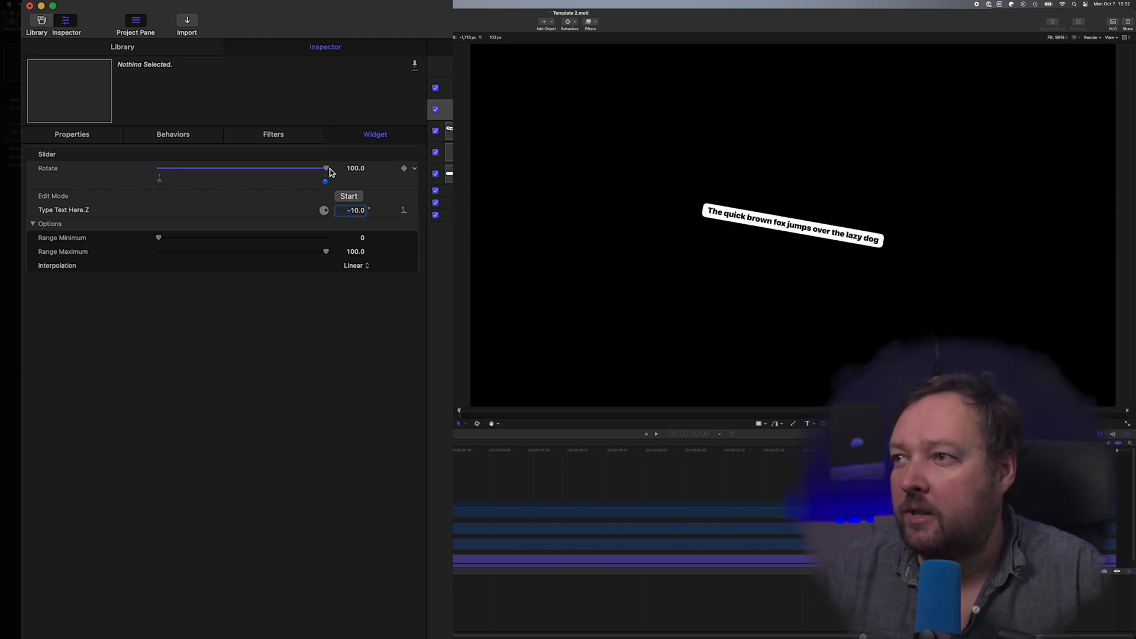
Step: Set the Rotate slider to 50, publish that parameter, and check the project's published parameters
{"action": "left_click_drag", "start_coordinate": [327, 172], "coordinate": [243, 173]}
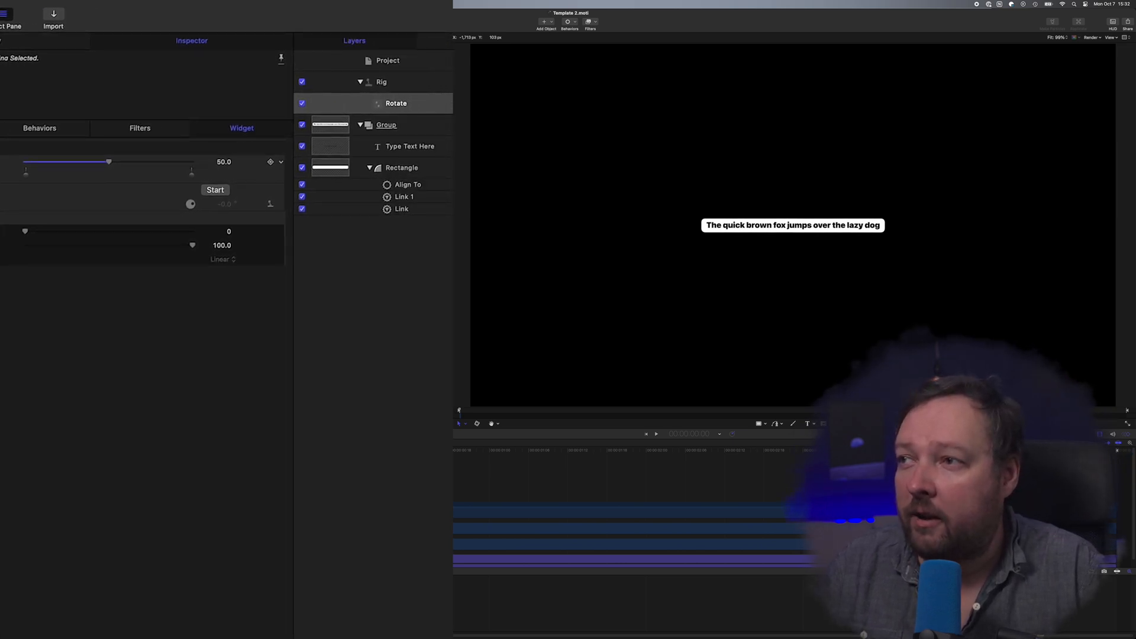
{"action": "left_click", "coordinate": [282, 163]}
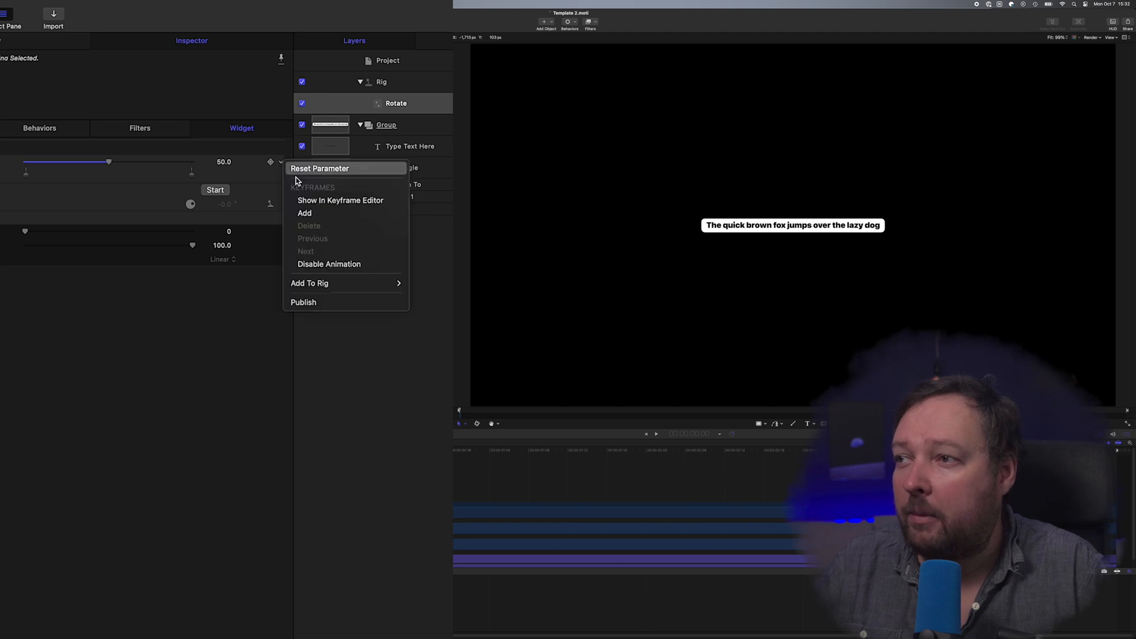
{"action": "left_click", "coordinate": [305, 303]}
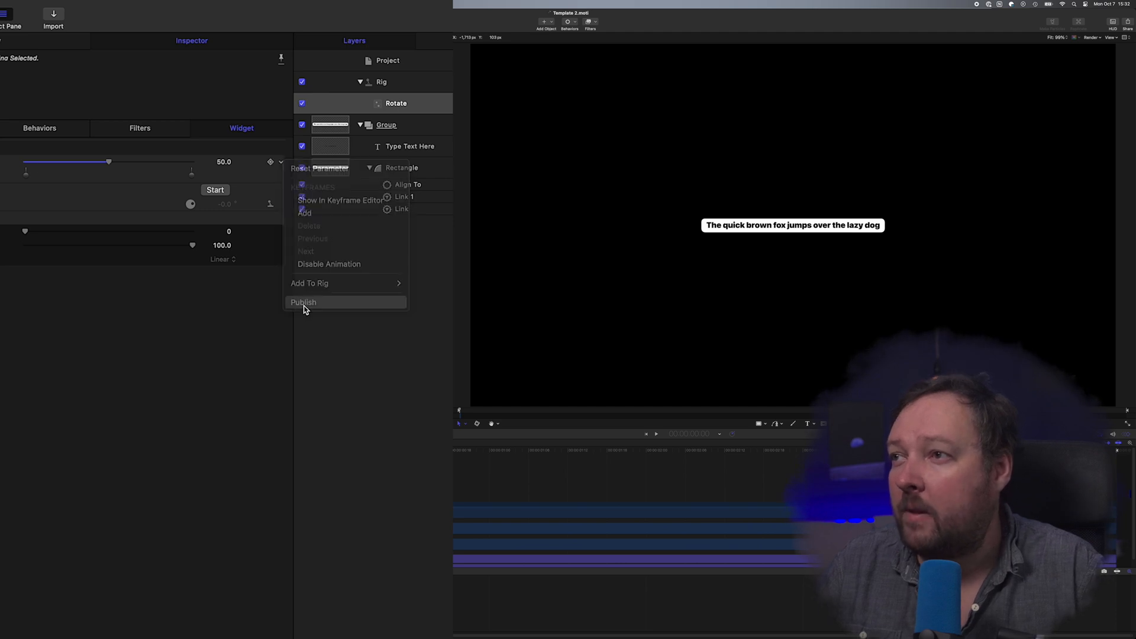
{"action": "left_click", "coordinate": [384, 62]}
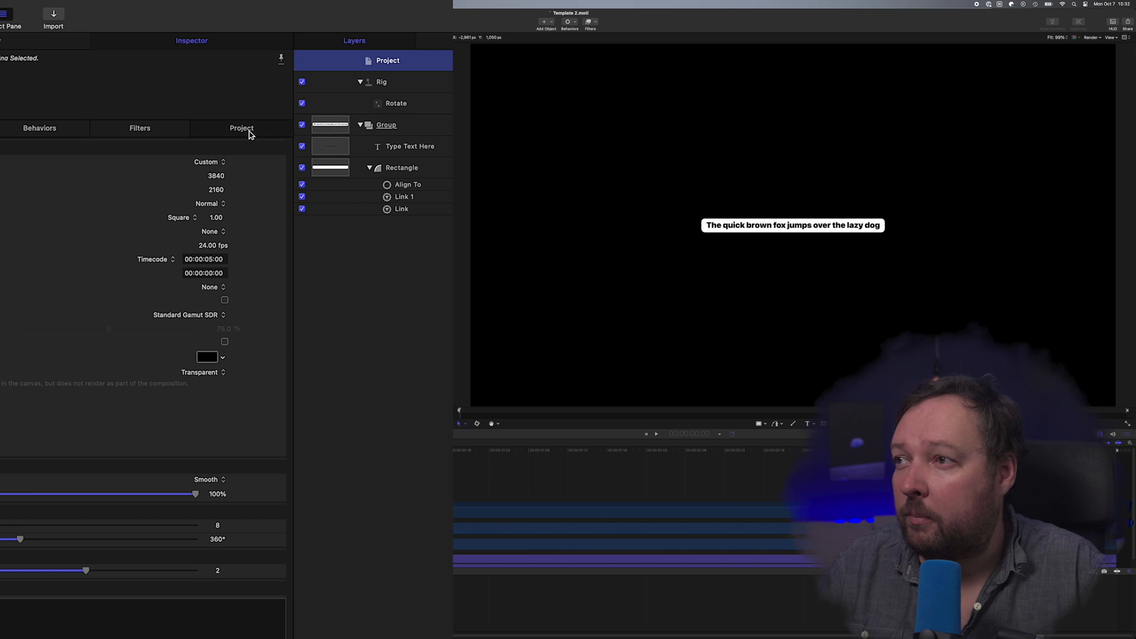
{"action": "left_click", "coordinate": [241, 128]}
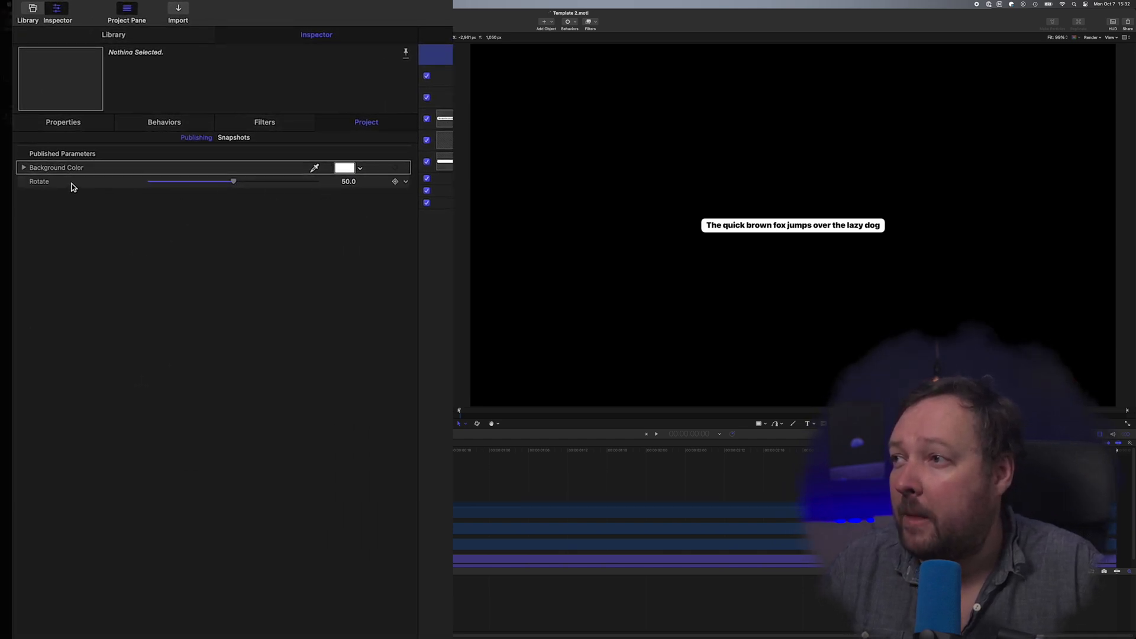
{"action": "left_click", "coordinate": [54, 185]}
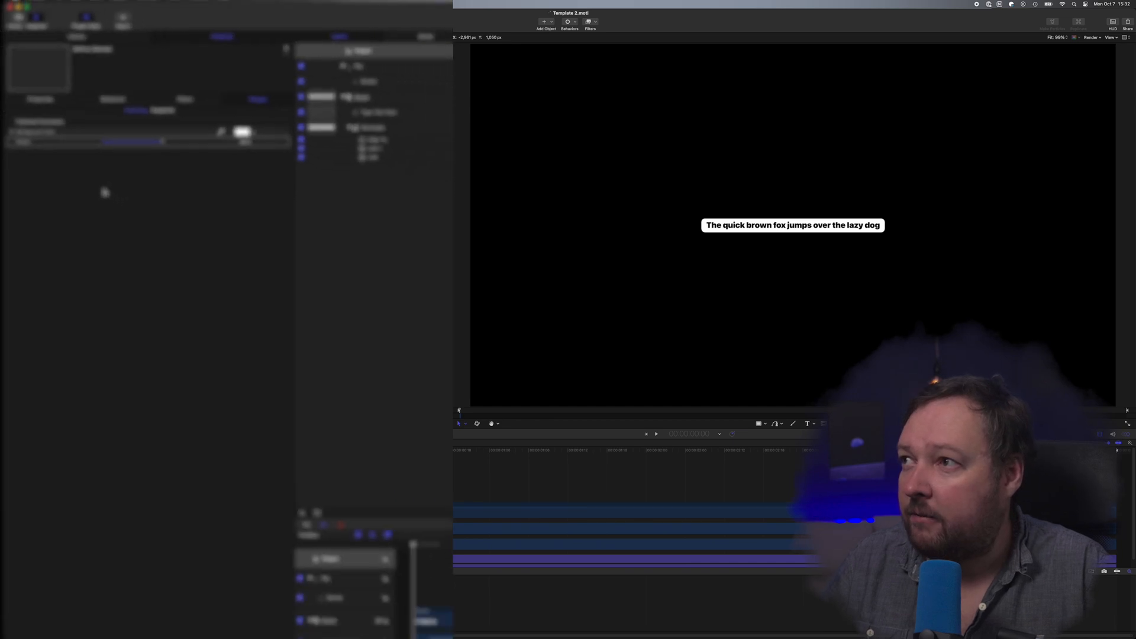
Step: Switch to Captionator, choose the Custom style and change its custom title to Template 2 from the A Captionator Tutorial folder
{"action": "left_click", "coordinate": [44, 3]}
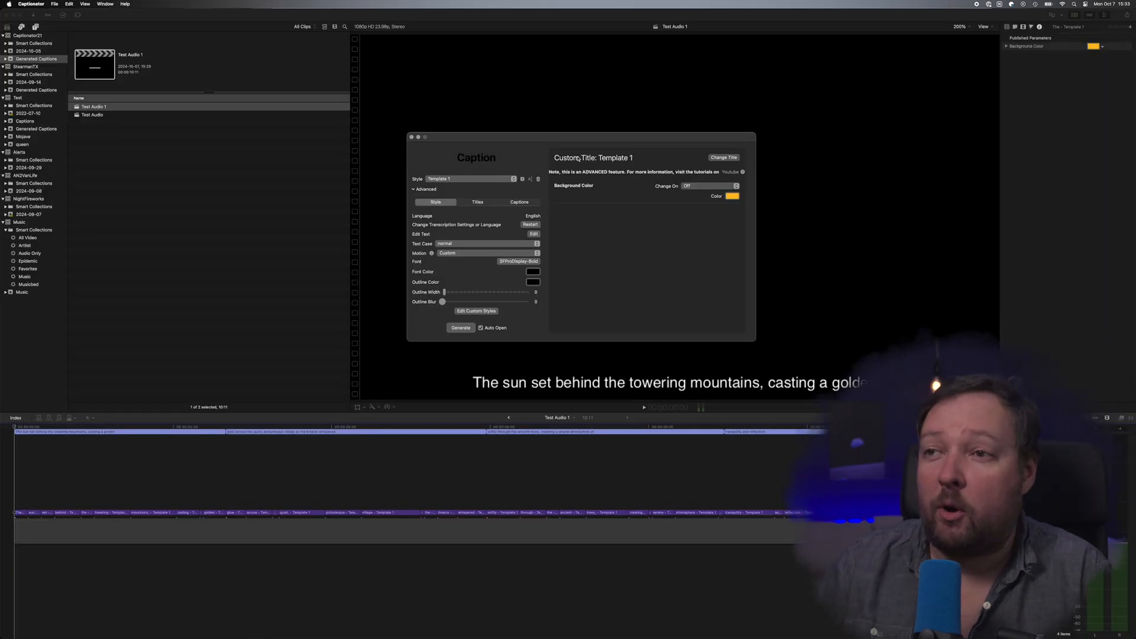
{"action": "left_click", "coordinate": [487, 180]}
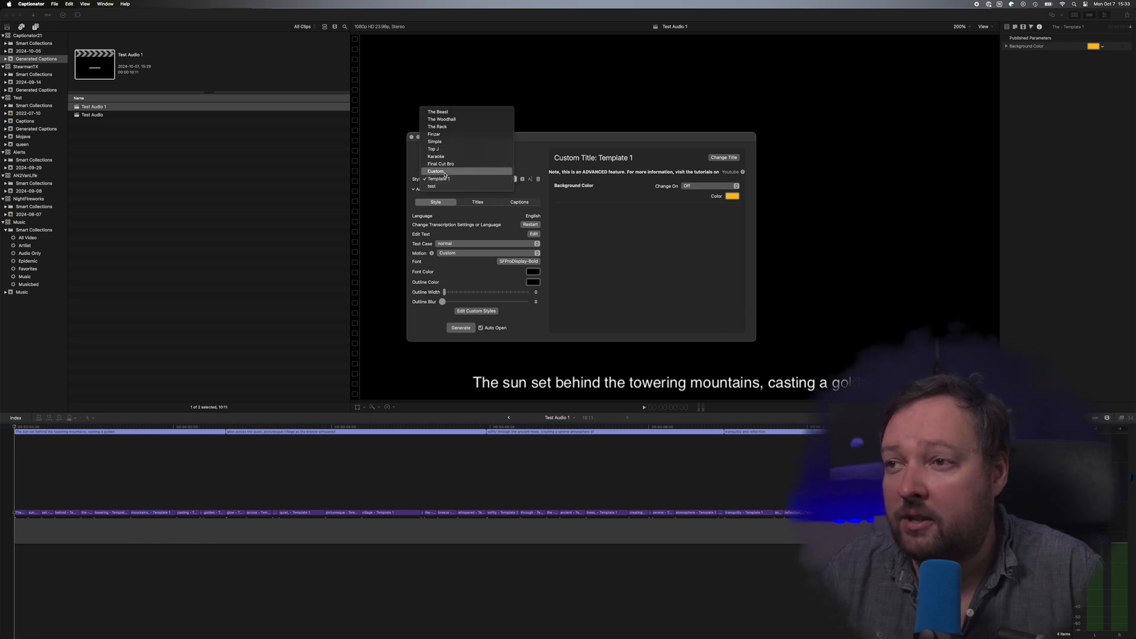
{"action": "left_click", "coordinate": [485, 176]}
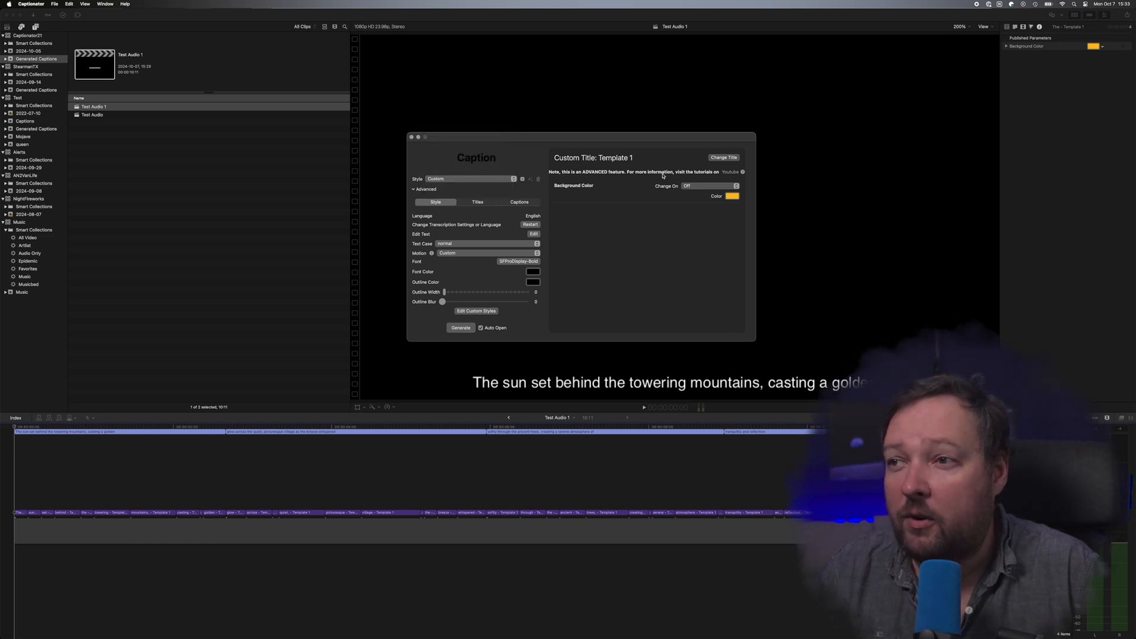
{"action": "left_click", "coordinate": [724, 158]}
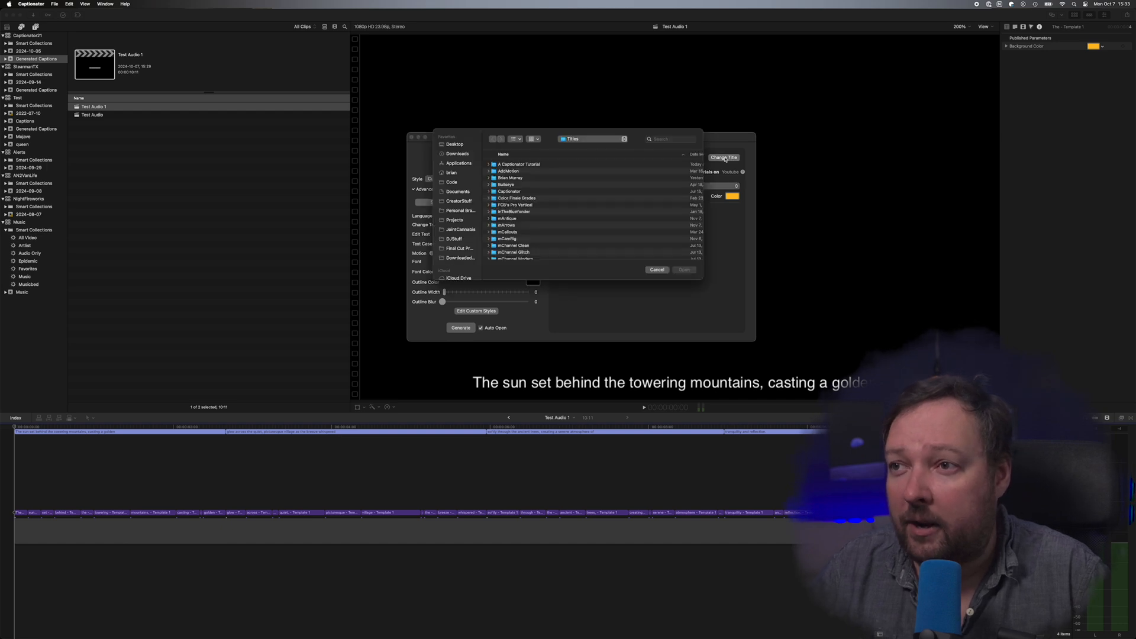
{"action": "double_click", "coordinate": [514, 165]}
{"action": "double_click", "coordinate": [512, 172]}
{"action": "double_click", "coordinate": [514, 184]}
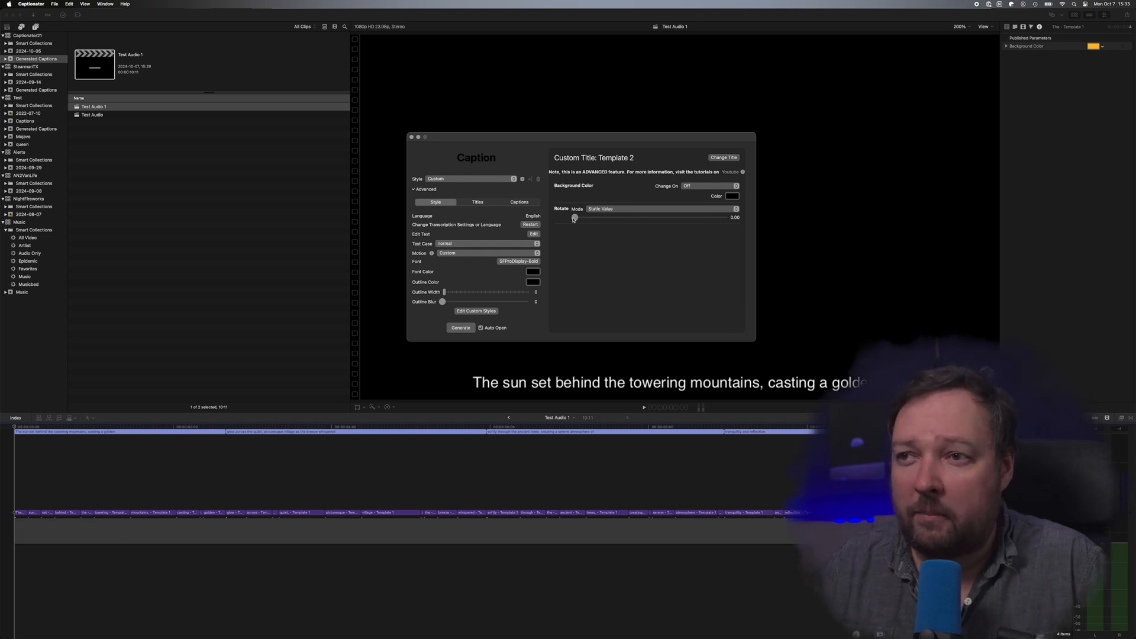
Step: Try the static Rotate slider, leaving it at 0.00, and set the background color to orange
{"action": "left_click_drag", "start_coordinate": [575, 219], "coordinate": [649, 222]}
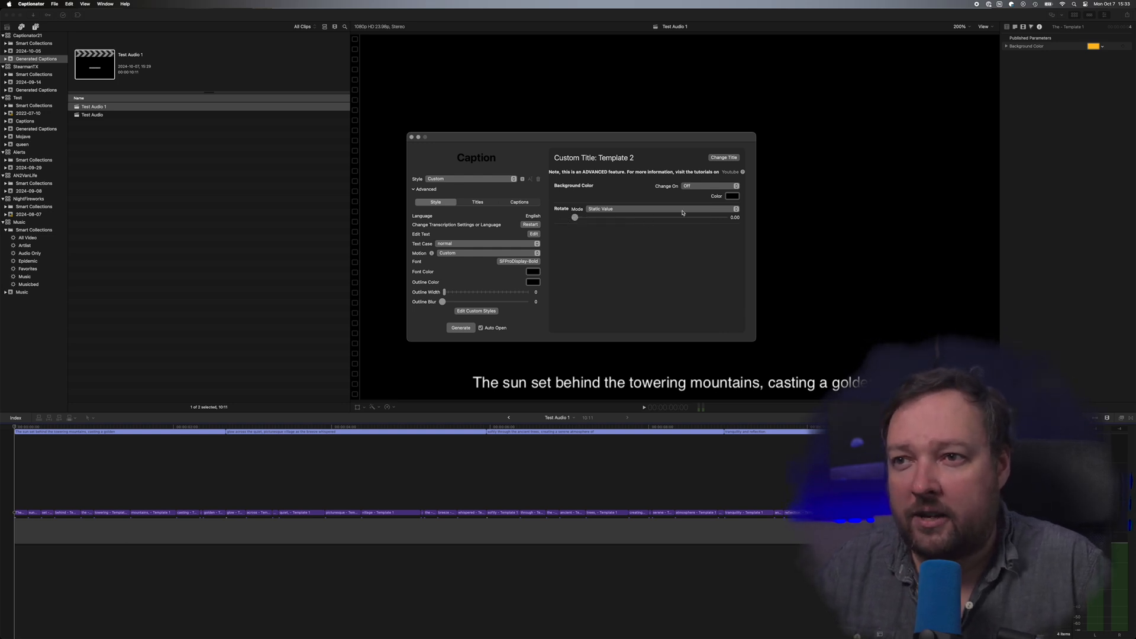
{"action": "left_click", "coordinate": [732, 196]}
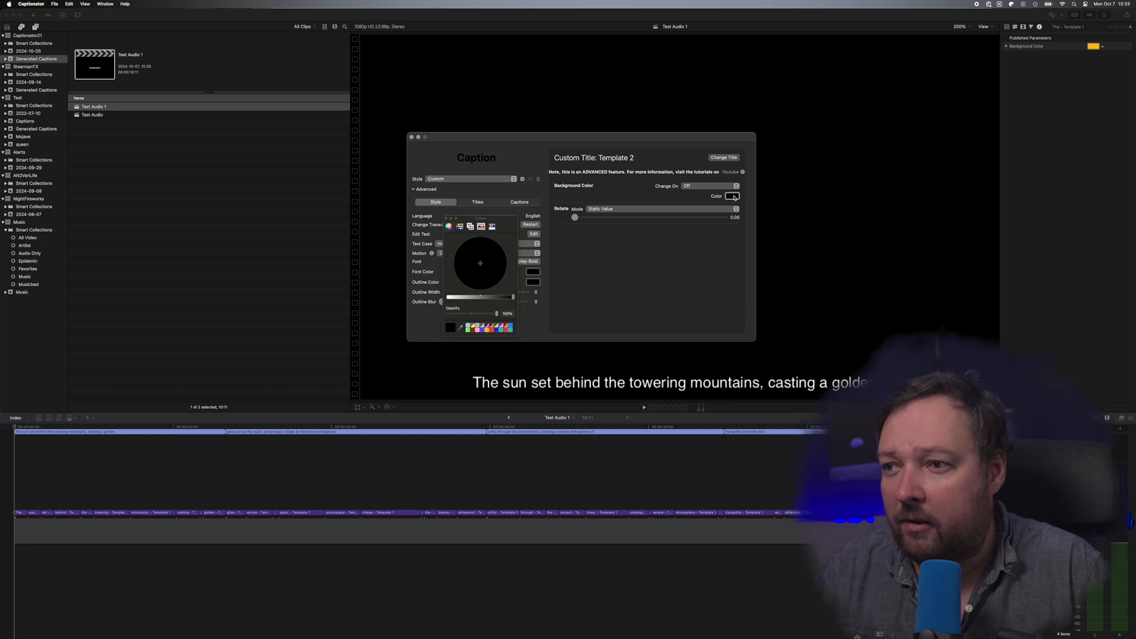
{"action": "left_click", "coordinate": [489, 332]}
{"action": "left_click", "coordinate": [446, 219]}
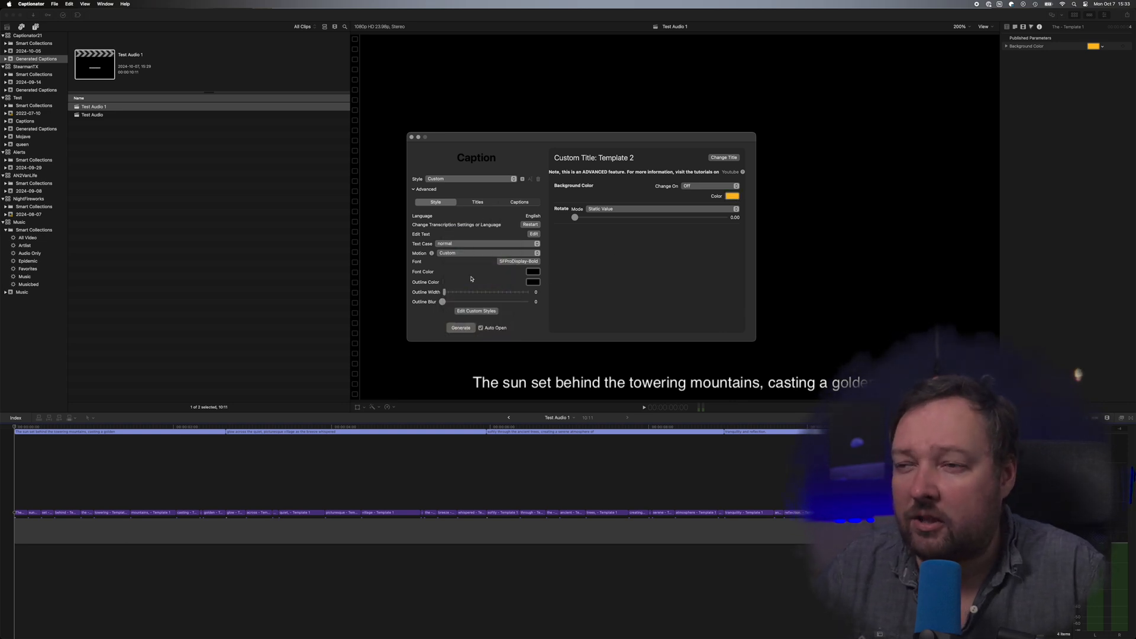
Step: Generate the captions into the Captionator21 library in Final Cut Pro, keeping both versions, and open the newly imported project
{"action": "left_click", "coordinate": [460, 328]}
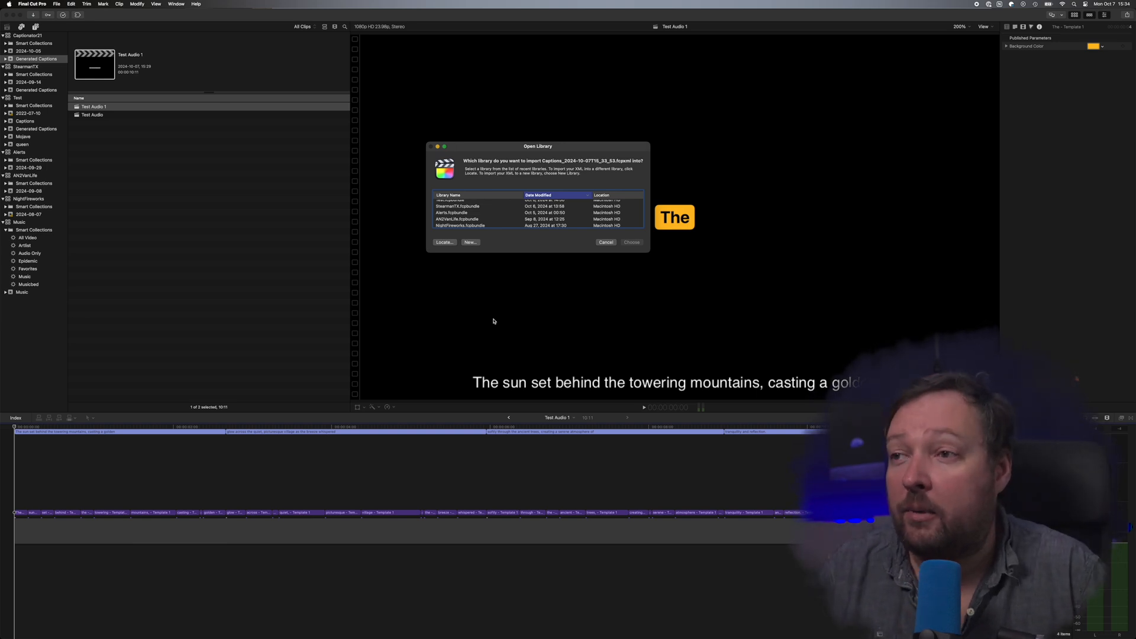
{"action": "scroll", "coordinate": [461, 204], "scroll_direction": "up", "scroll_amount": 2}
{"action": "left_click", "coordinate": [458, 203]}
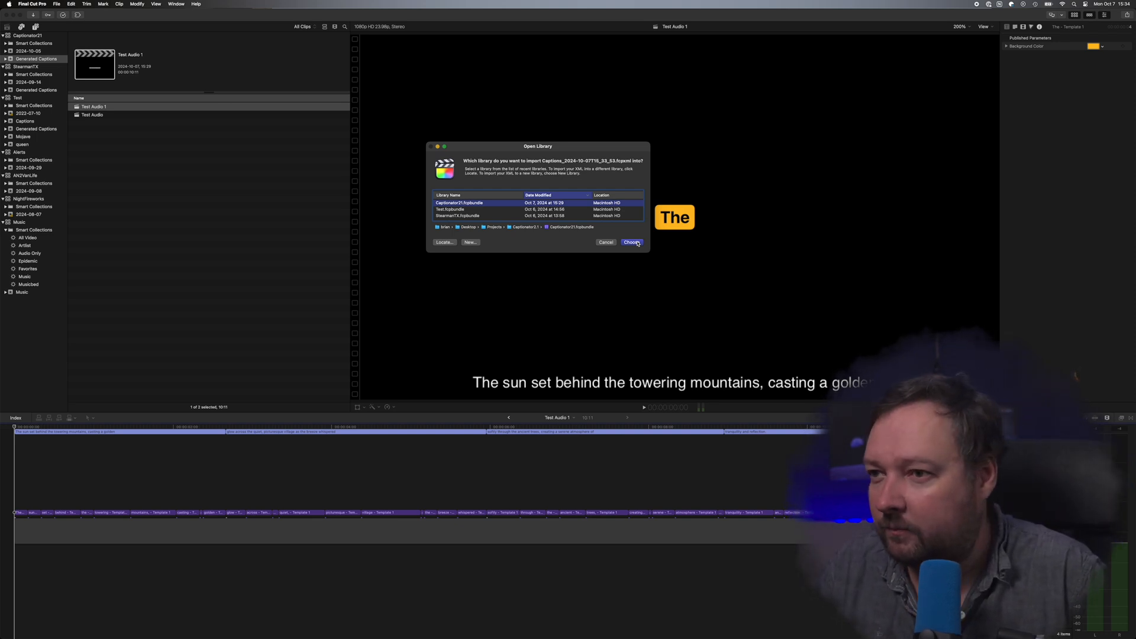
{"action": "left_click", "coordinate": [632, 242]}
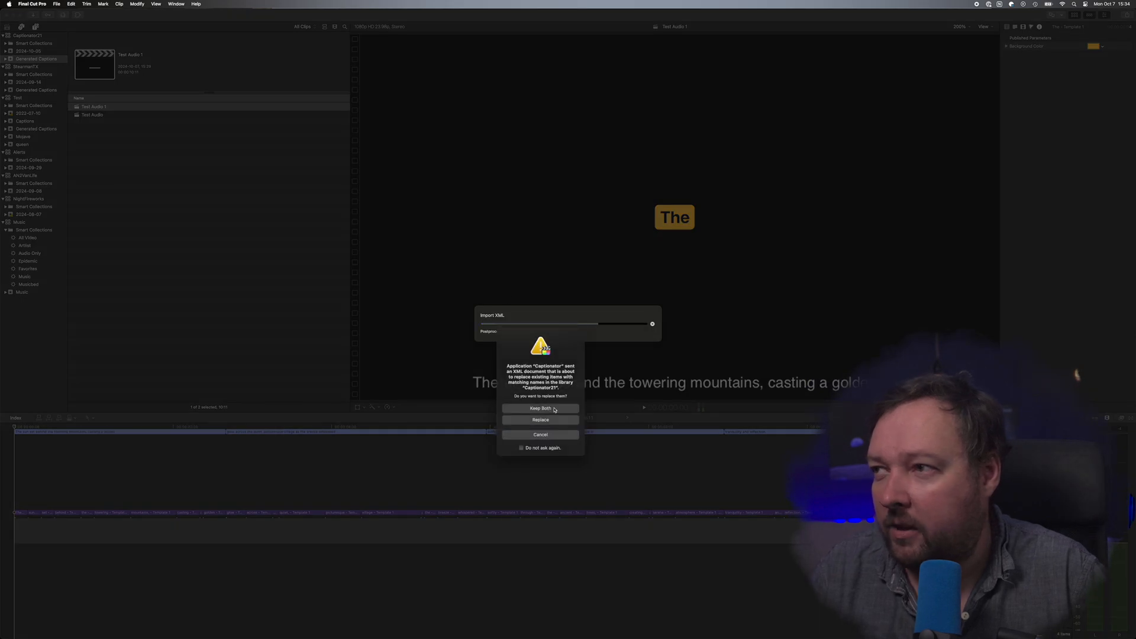
{"action": "left_click", "coordinate": [540, 409]}
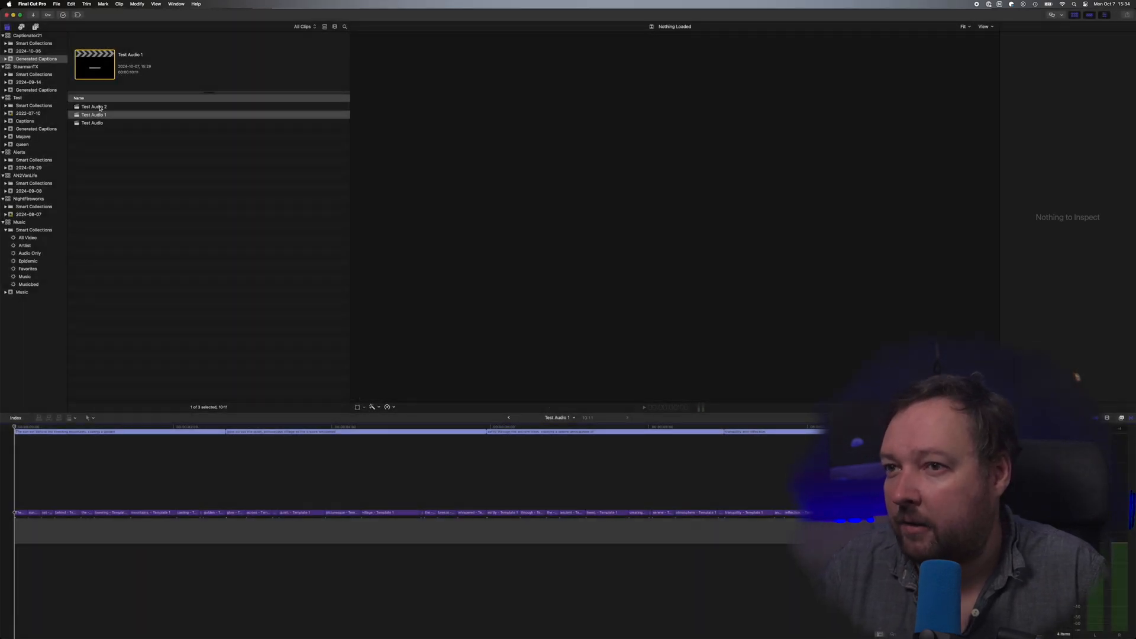
{"action": "double_click", "coordinate": [100, 108]}
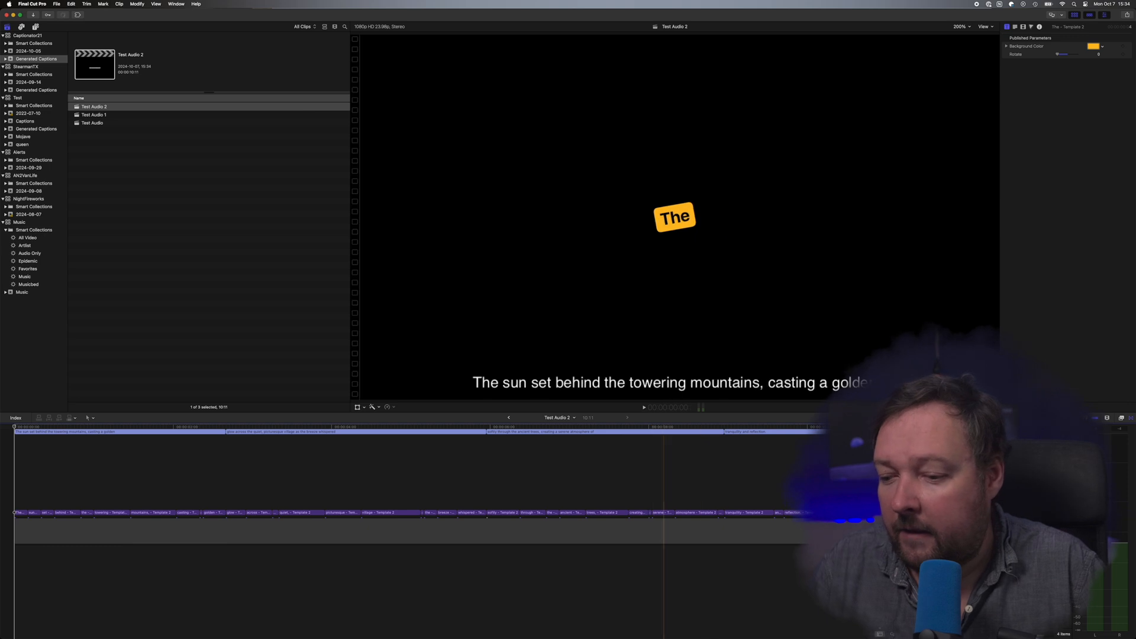
Step: Switch to Captionator, set the static Rotate value to 1.00 and generate the captions again
{"action": "key", "text": "super+Tab"}
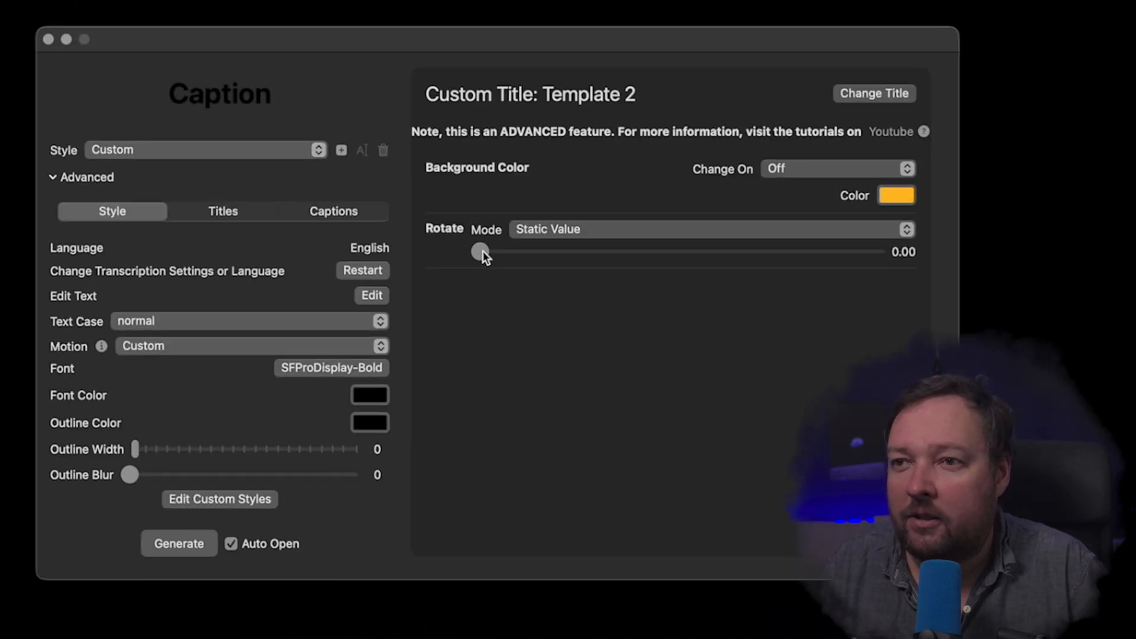
{"action": "left_click_drag", "start_coordinate": [481, 254], "coordinate": [910, 256]}
{"action": "left_click", "coordinate": [171, 551]}
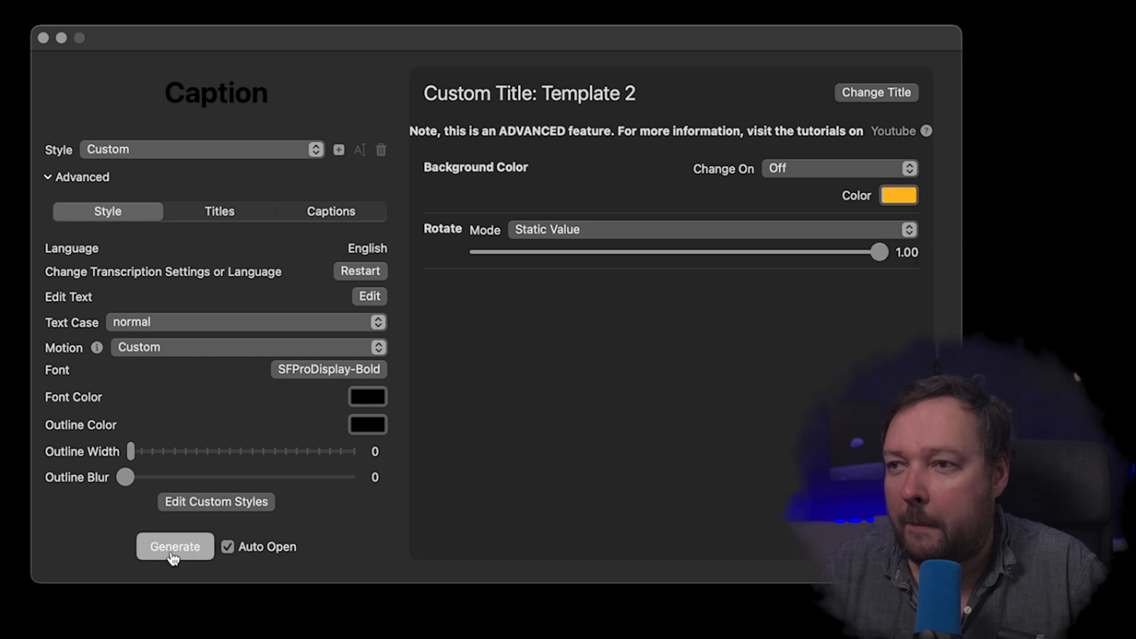
Step: Import the captions into the Captionator21 library, keeping both versions, and open the newest project
{"action": "double_click", "coordinate": [156, 214]}
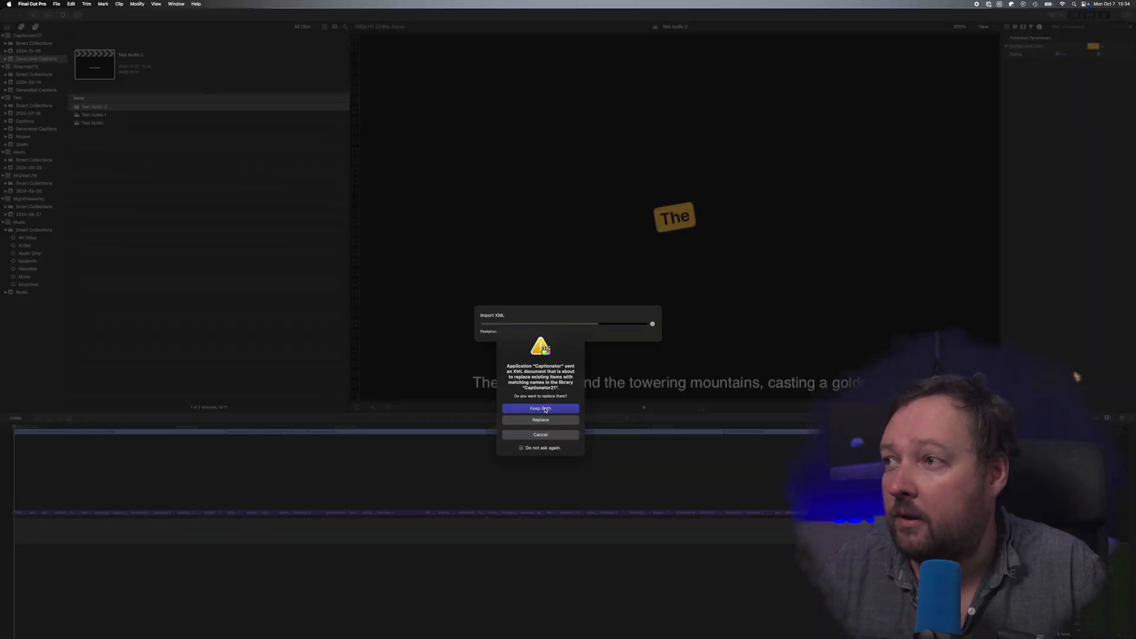
{"action": "left_click", "coordinate": [536, 418]}
{"action": "left_click", "coordinate": [113, 113]}
{"action": "left_click", "coordinate": [105, 107]}
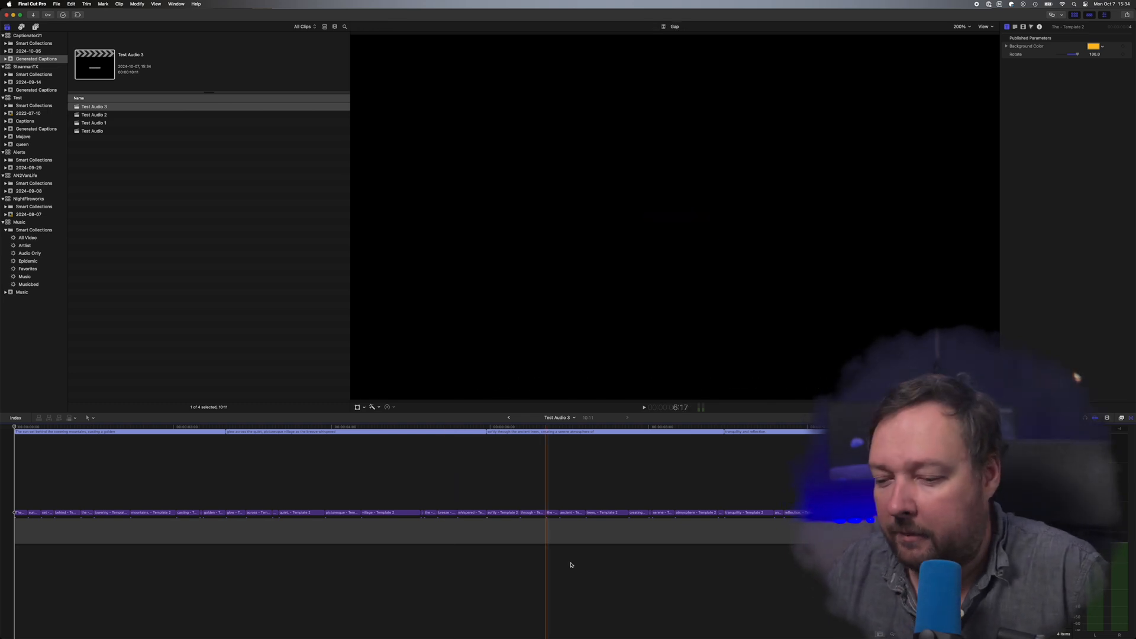
Step: Switch to Captionator and set the Rotate mode to Random, changing on each Title
{"action": "key", "text": "super+Tab"}
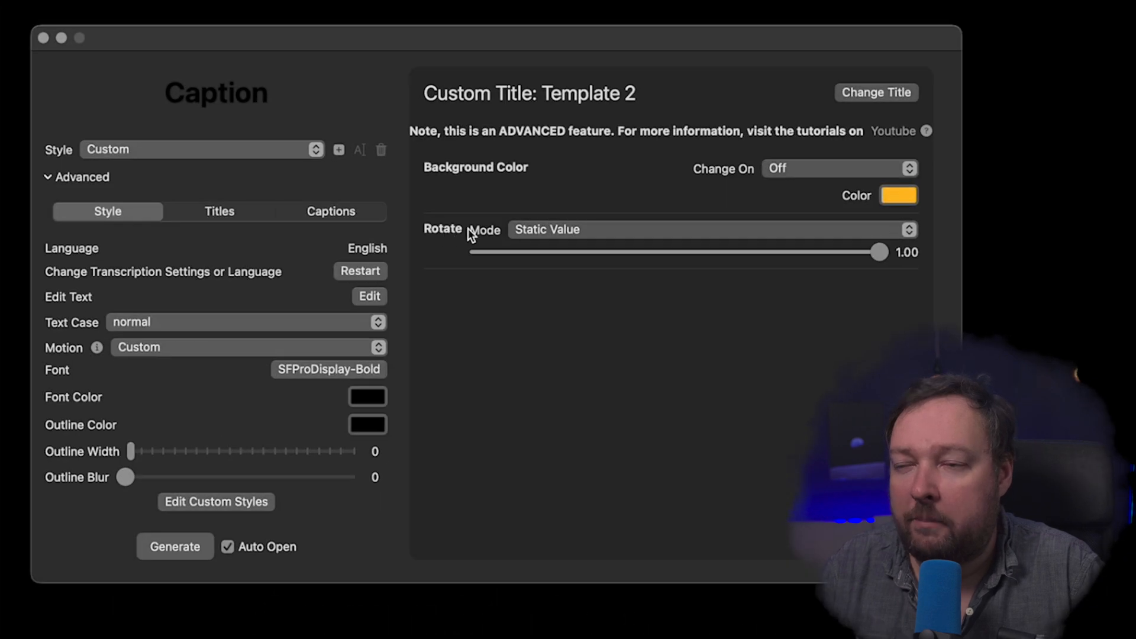
{"action": "left_click", "coordinate": [536, 232]}
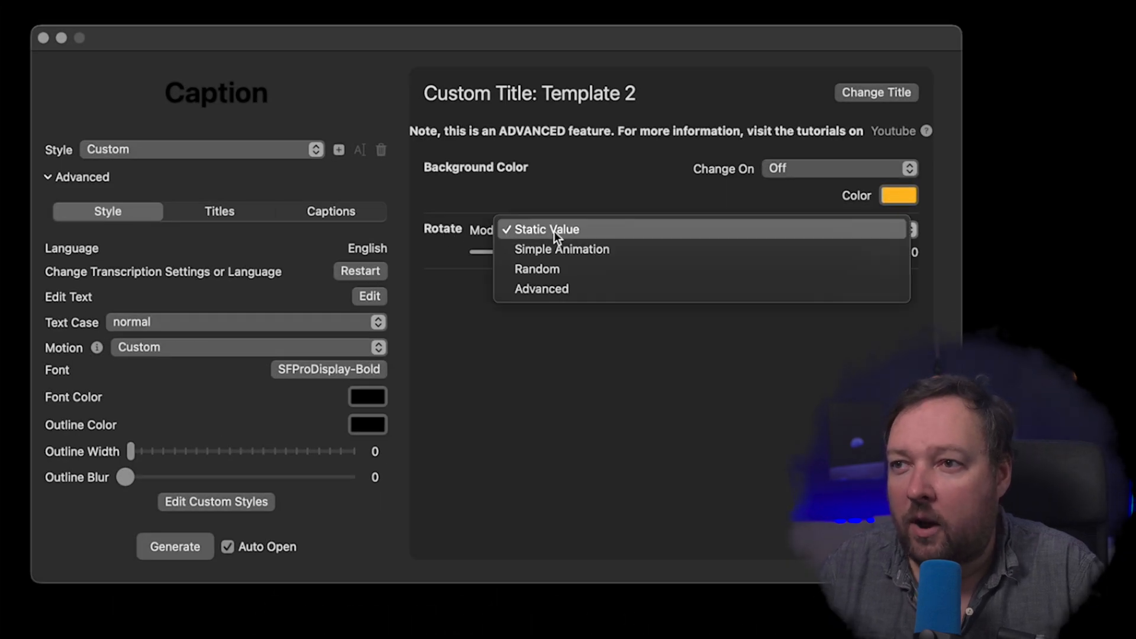
{"action": "left_click", "coordinate": [567, 267]}
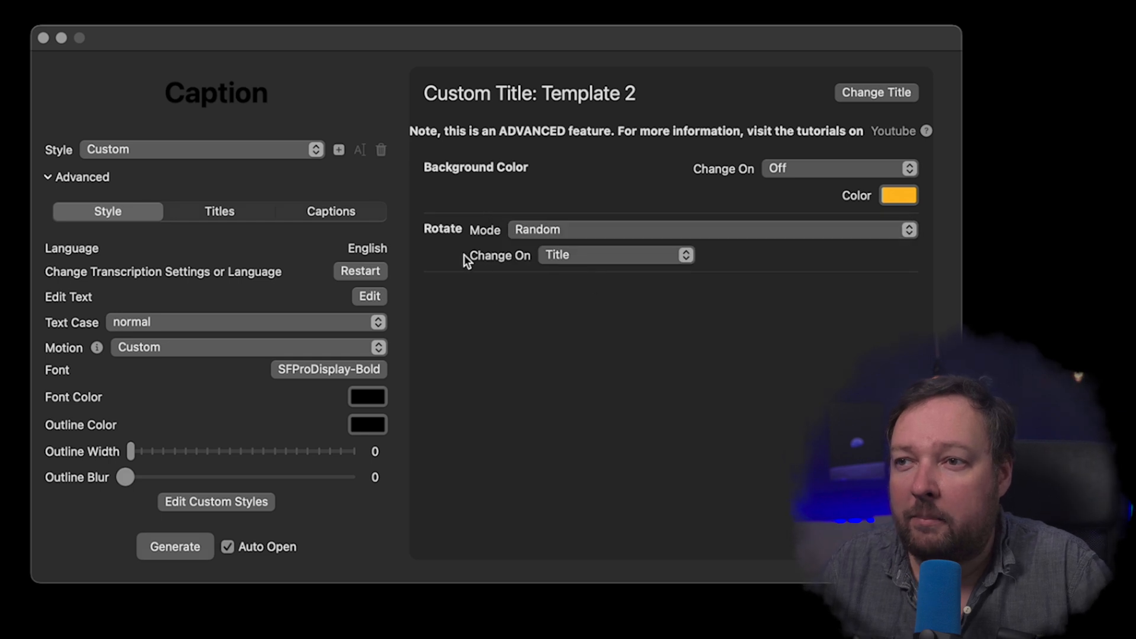
{"action": "left_click", "coordinate": [584, 254]}
{"action": "left_click", "coordinate": [585, 255]}
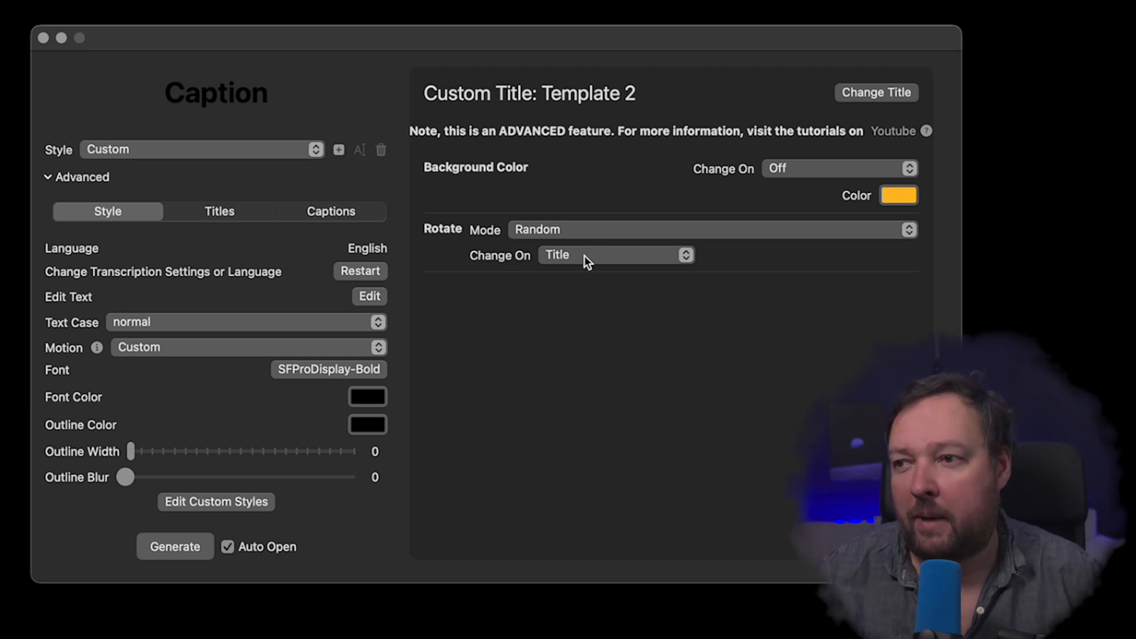
Step: Generate the randomly rotated captions into the Captionator21 library, keeping both versions, and play the newly imported project
{"action": "left_click", "coordinate": [182, 548]}
{"action": "scroll", "coordinate": [173, 238], "scroll_direction": "up", "scroll_amount": 2}
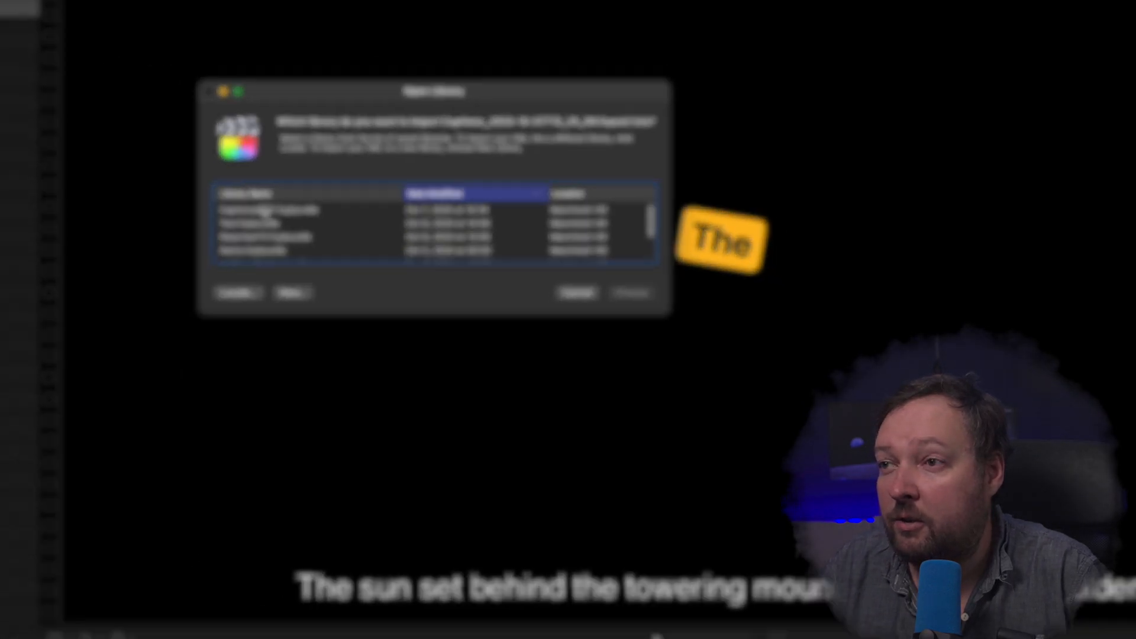
{"action": "double_click", "coordinate": [253, 212]}
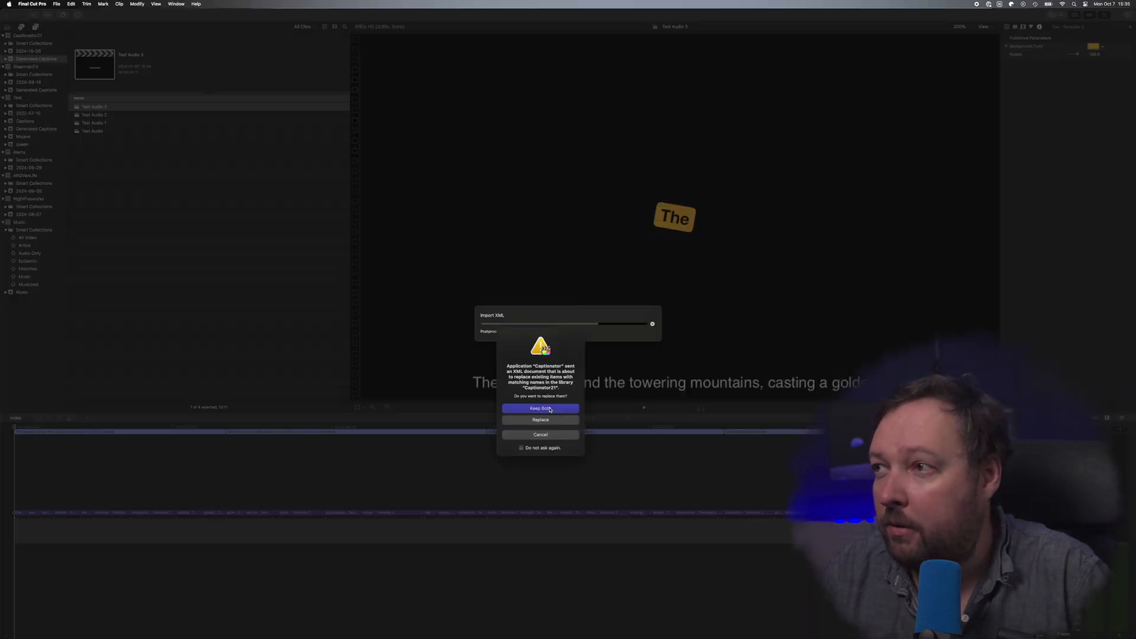
{"action": "left_click", "coordinate": [540, 408]}
{"action": "double_click", "coordinate": [120, 109]}
{"action": "key", "text": "space"}
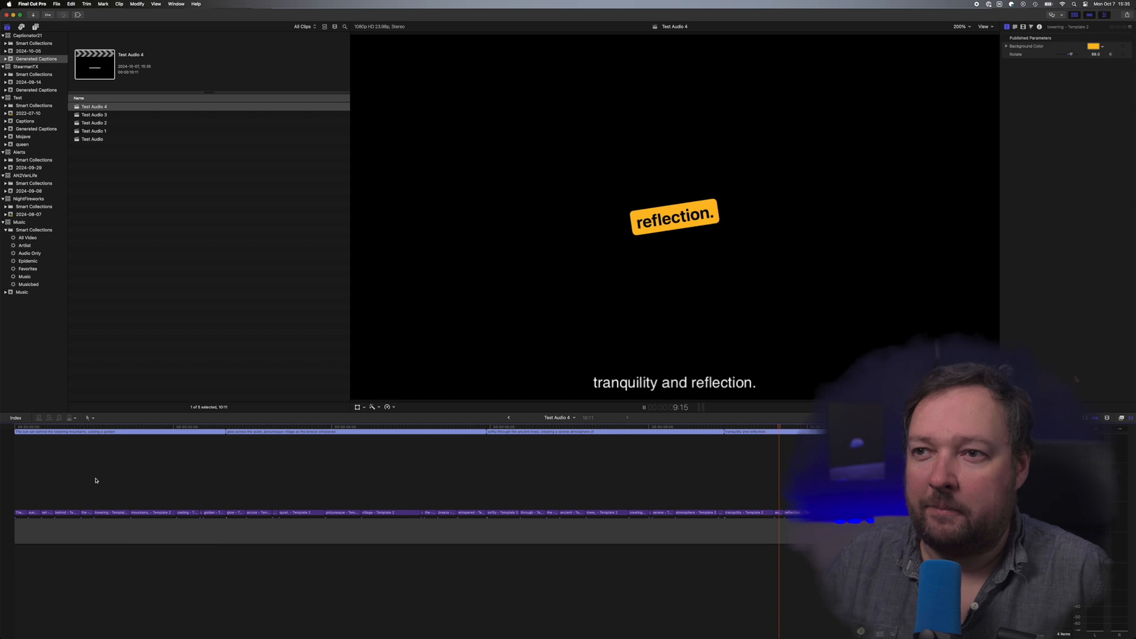
Step: Switch to Captionator, set the background color to change on Title and add two more color entries
{"action": "key", "text": "super+Tab"}
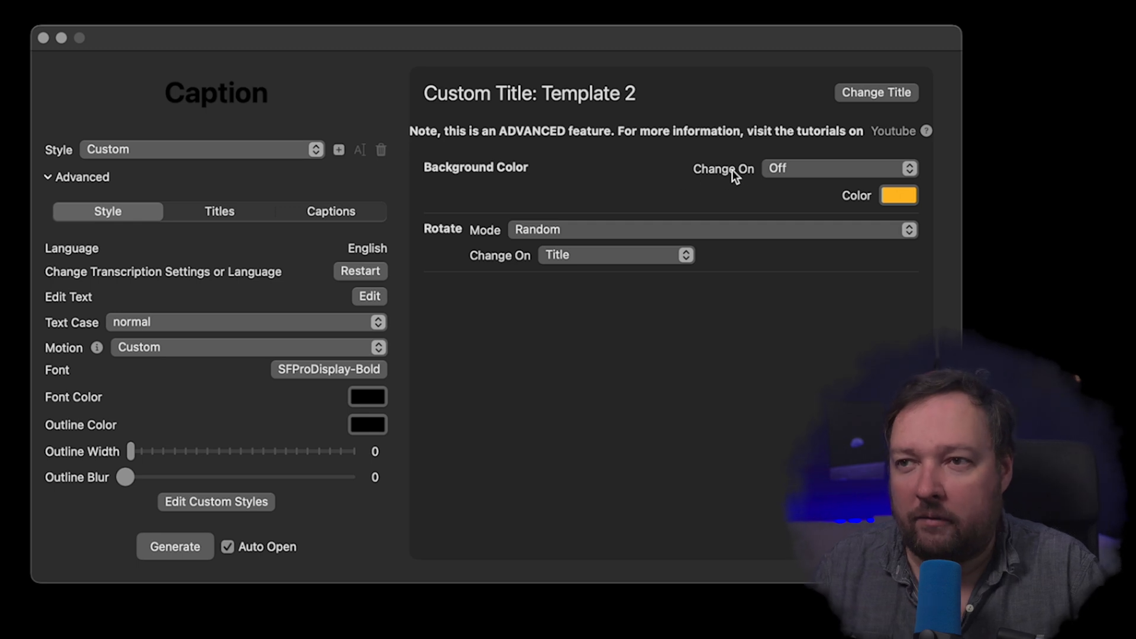
{"action": "left_click", "coordinate": [824, 172]}
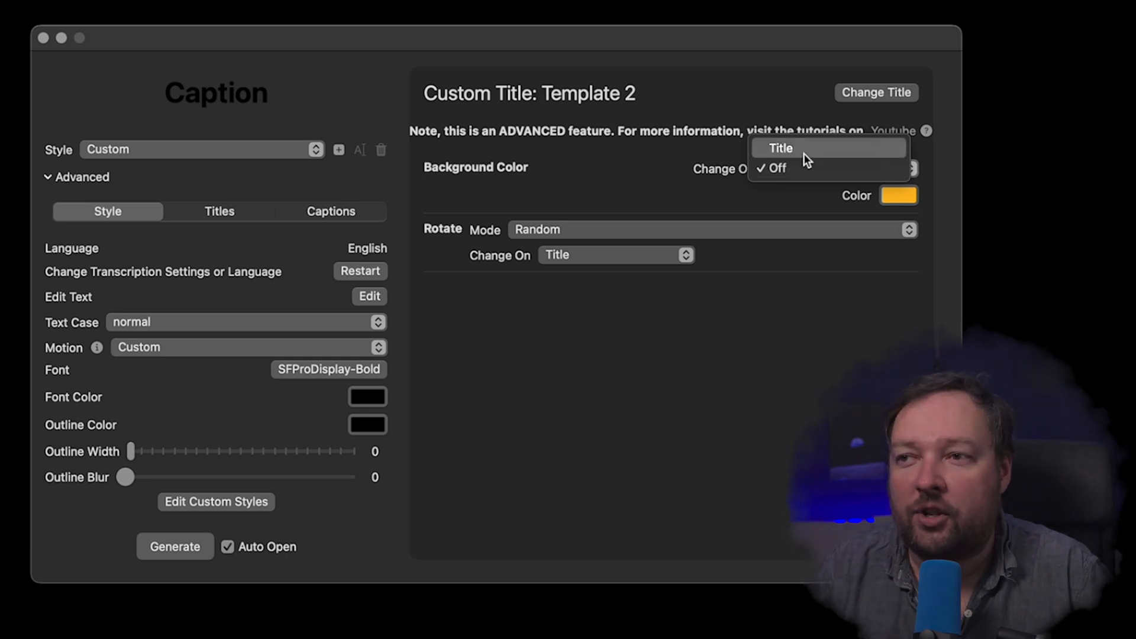
{"action": "left_click", "coordinate": [806, 150]}
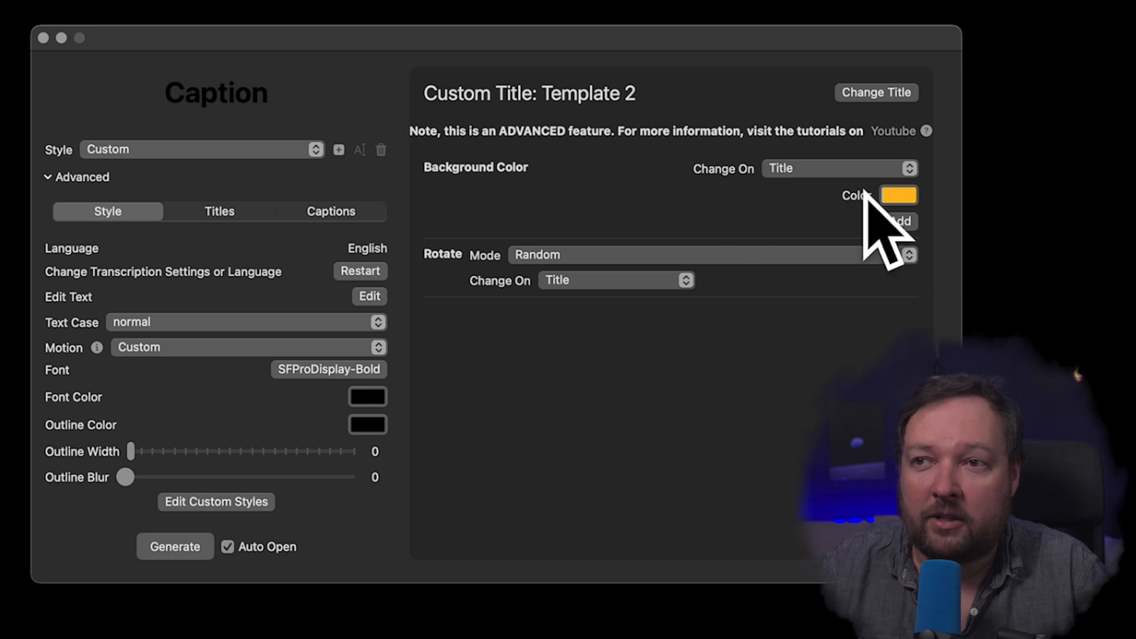
{"action": "left_click", "coordinate": [903, 219]}
{"action": "left_click", "coordinate": [902, 248]}
Step: Set the second background color entry to bright green
{"action": "left_click", "coordinate": [882, 228]}
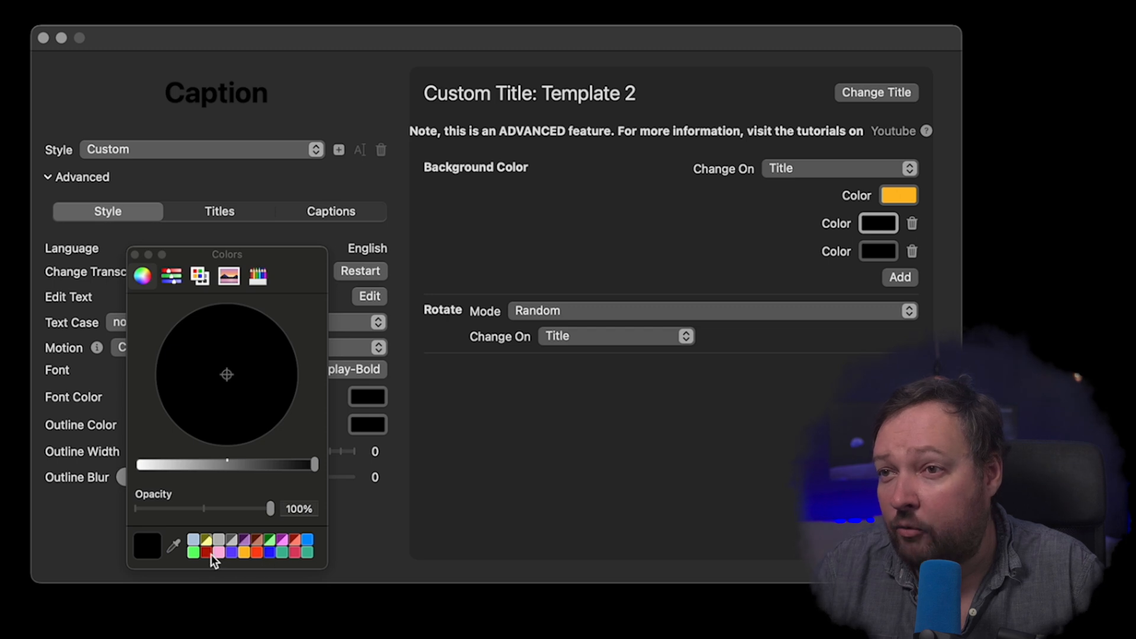
{"action": "left_click", "coordinate": [195, 553]}
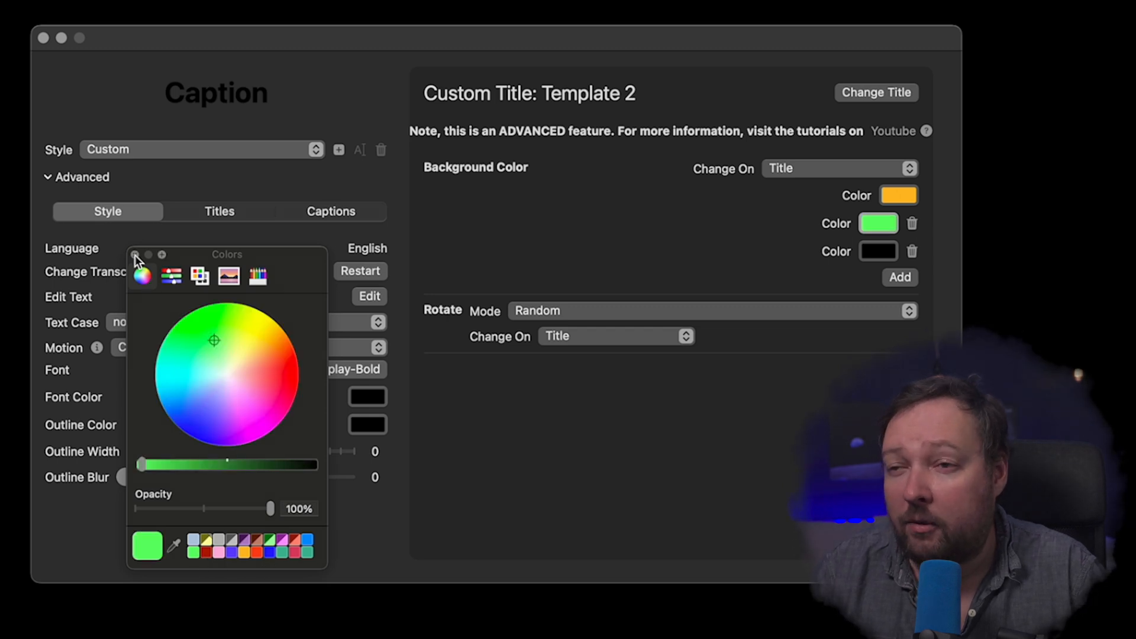
Step: Set the third background color entry to blue and close the color picker
{"action": "left_click", "coordinate": [135, 254]}
{"action": "left_click", "coordinate": [882, 254]}
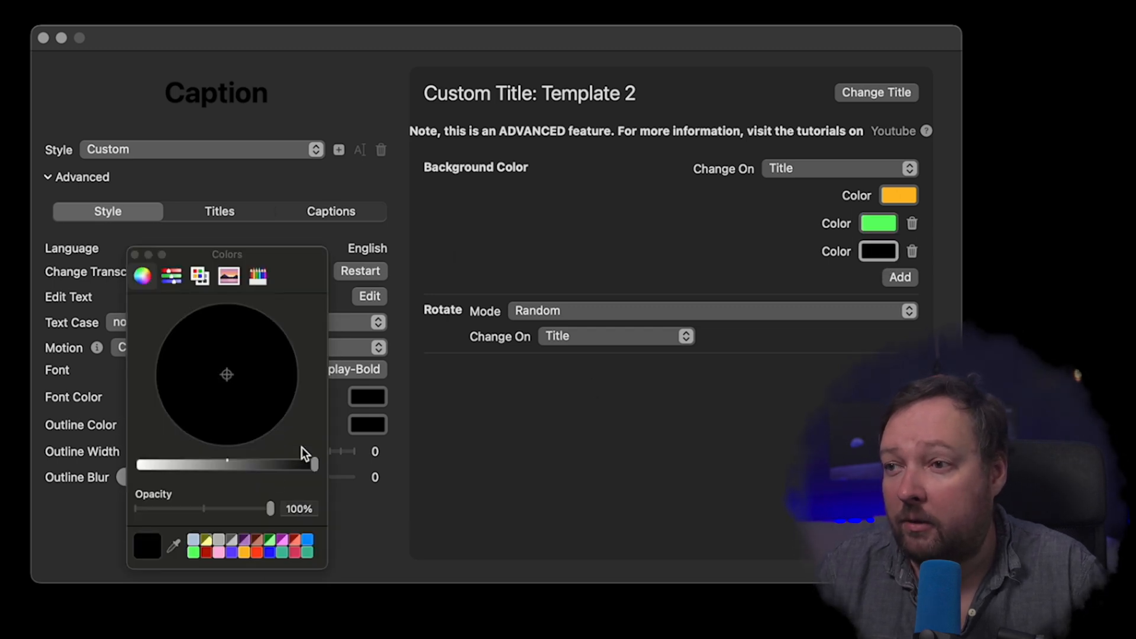
{"action": "left_click", "coordinate": [269, 553]}
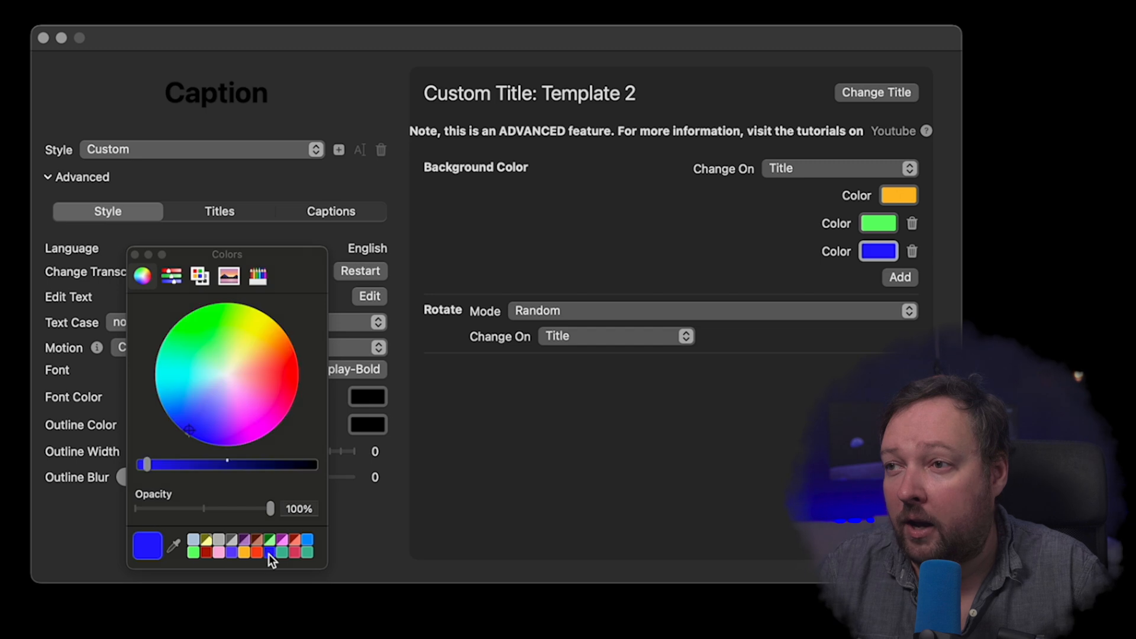
{"action": "left_click", "coordinate": [135, 255]}
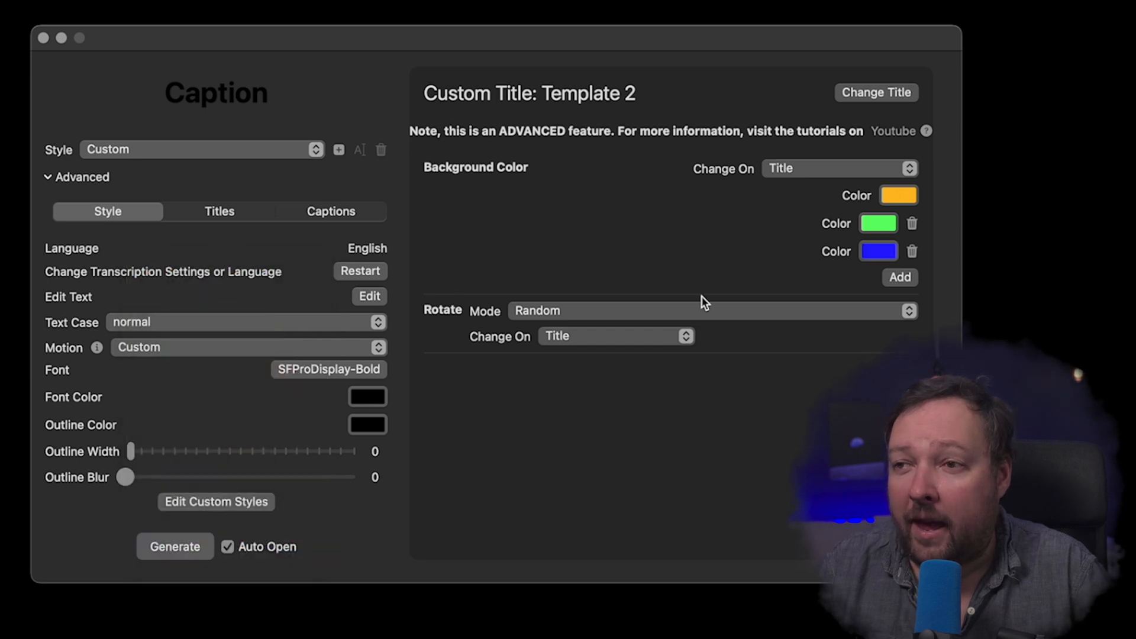
Step: Generate the captions with alternating background colors into the Captionator21 library, keeping both versions, and play the imported project
{"action": "left_click", "coordinate": [172, 548]}
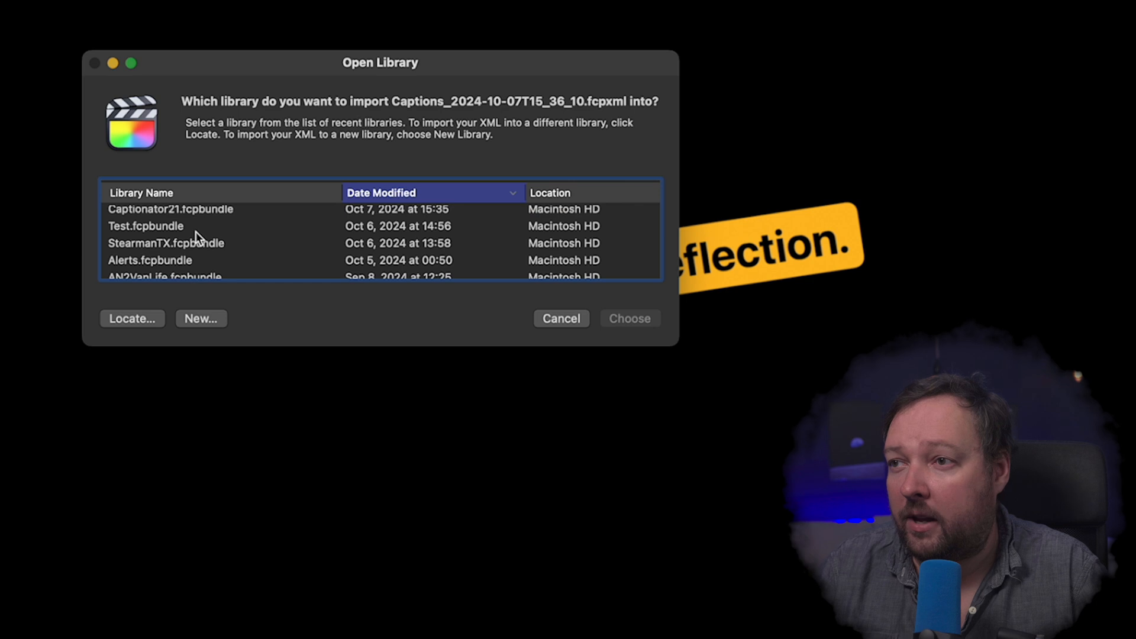
{"action": "double_click", "coordinate": [194, 211]}
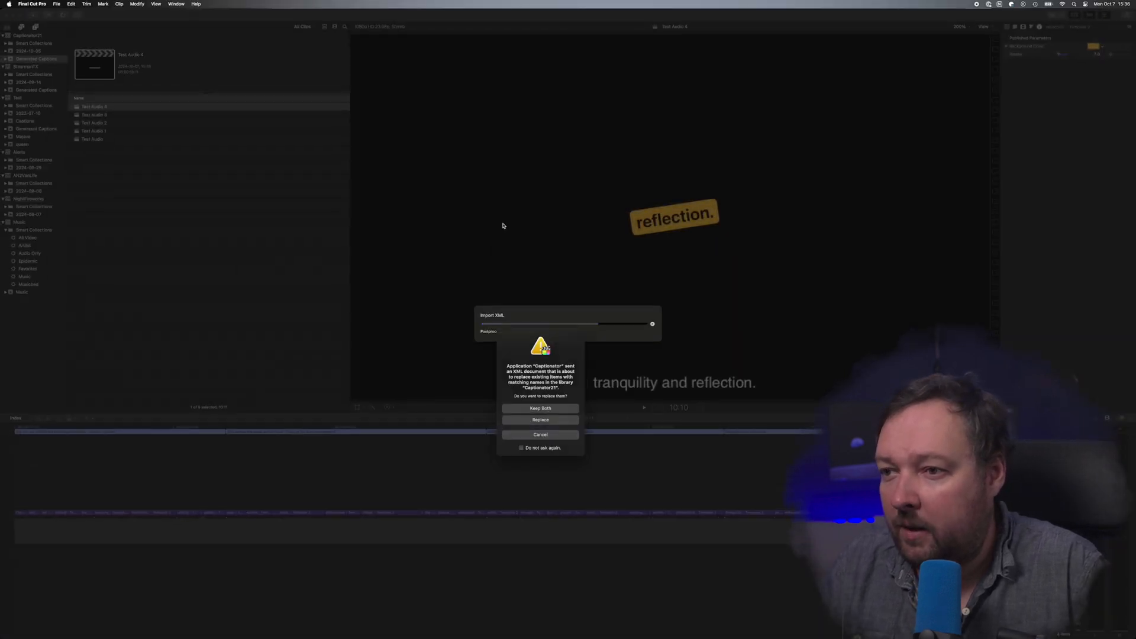
{"action": "left_click", "coordinate": [541, 408]}
{"action": "key", "text": "space"}
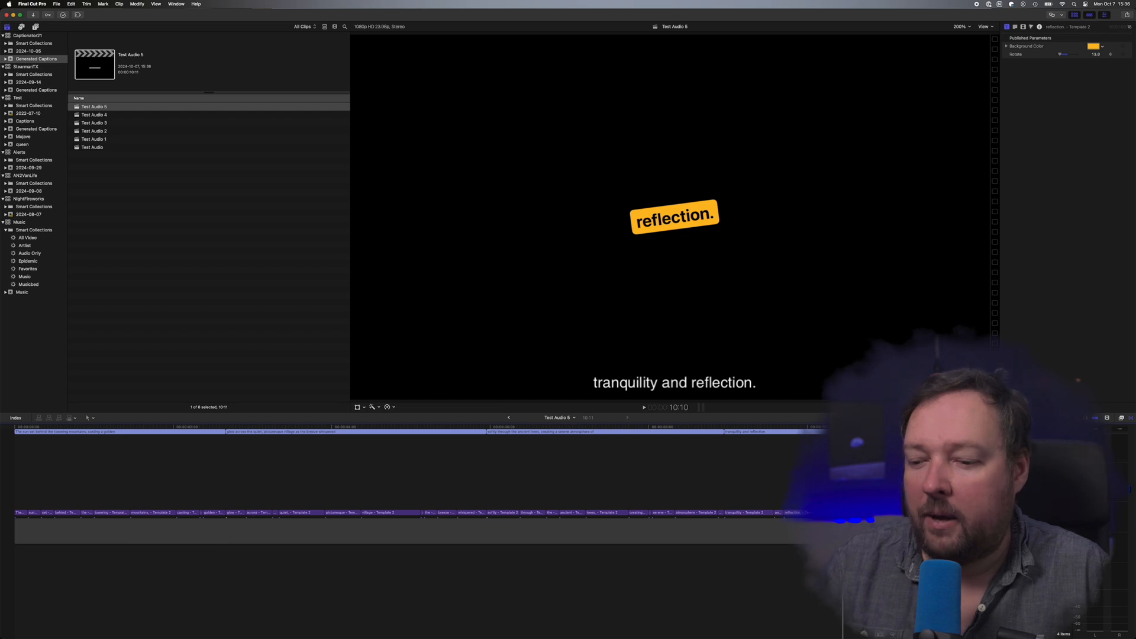
Step: Switch to Captionator, set the minimum words per title to 7 and the Rotate mode to Simple Animation
{"action": "key", "text": "super+Tab"}
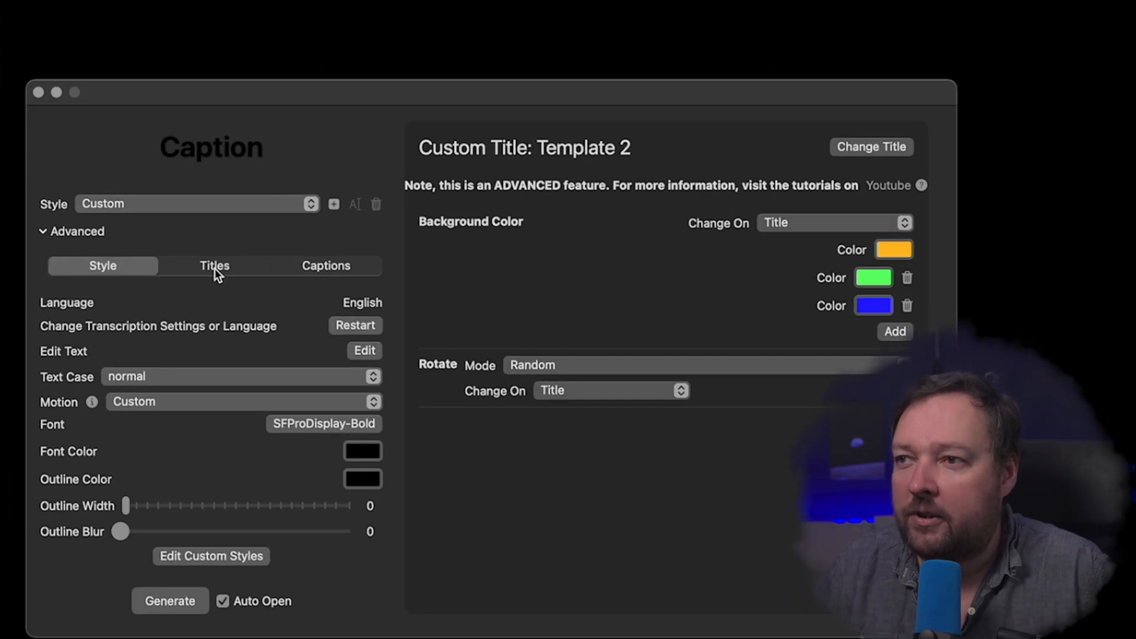
{"action": "left_click", "coordinate": [214, 266]}
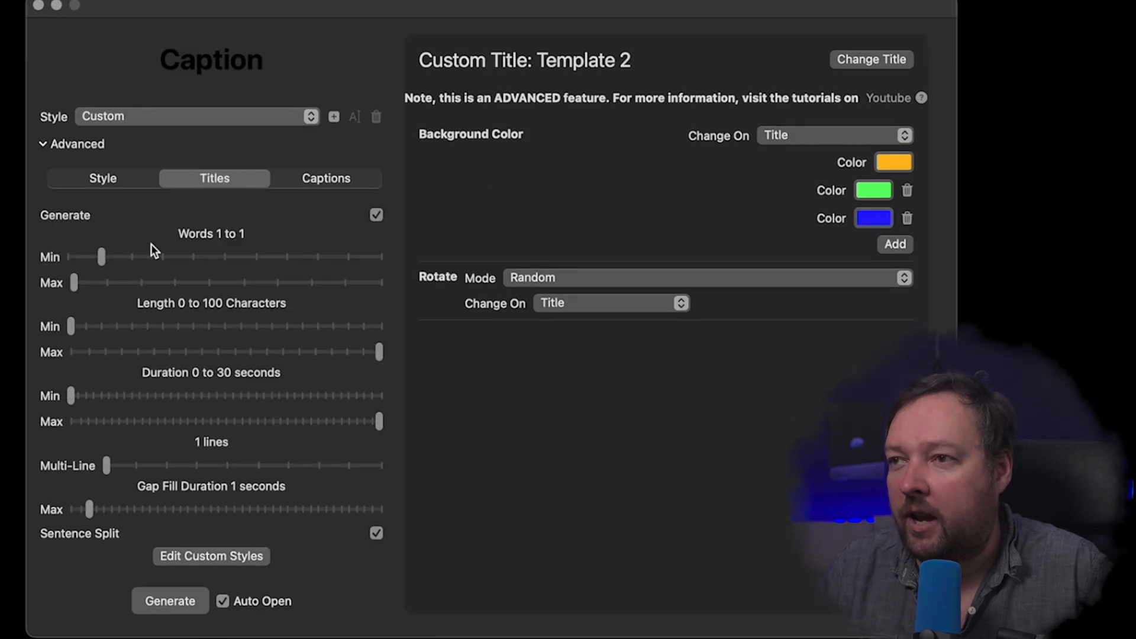
{"action": "left_click_drag", "start_coordinate": [101, 256], "coordinate": [290, 258]}
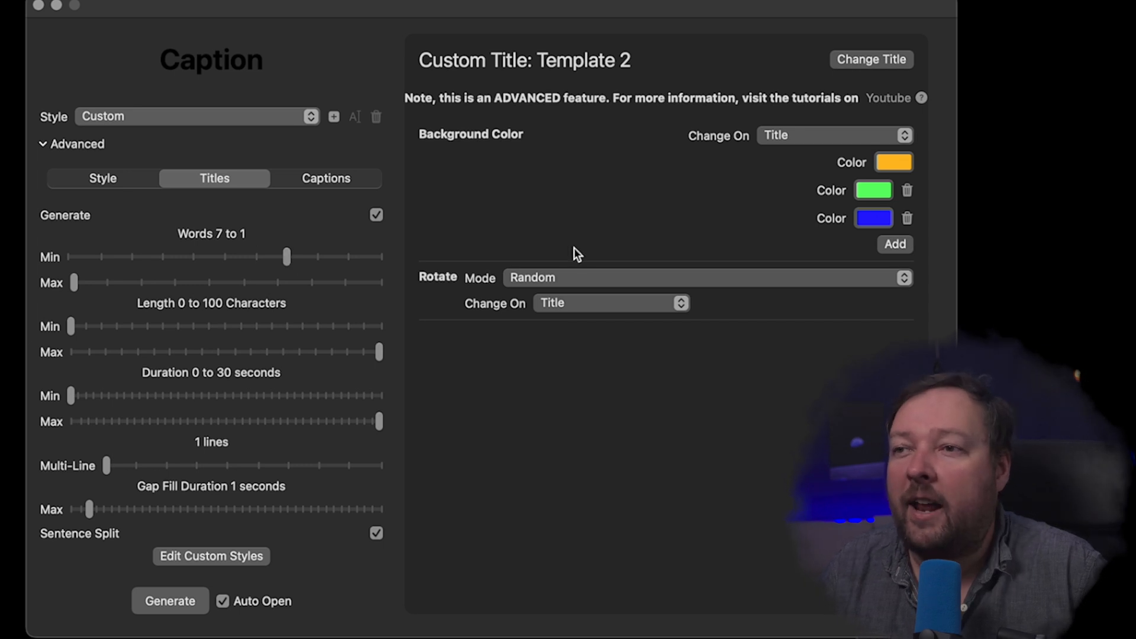
{"action": "left_click", "coordinate": [570, 281]}
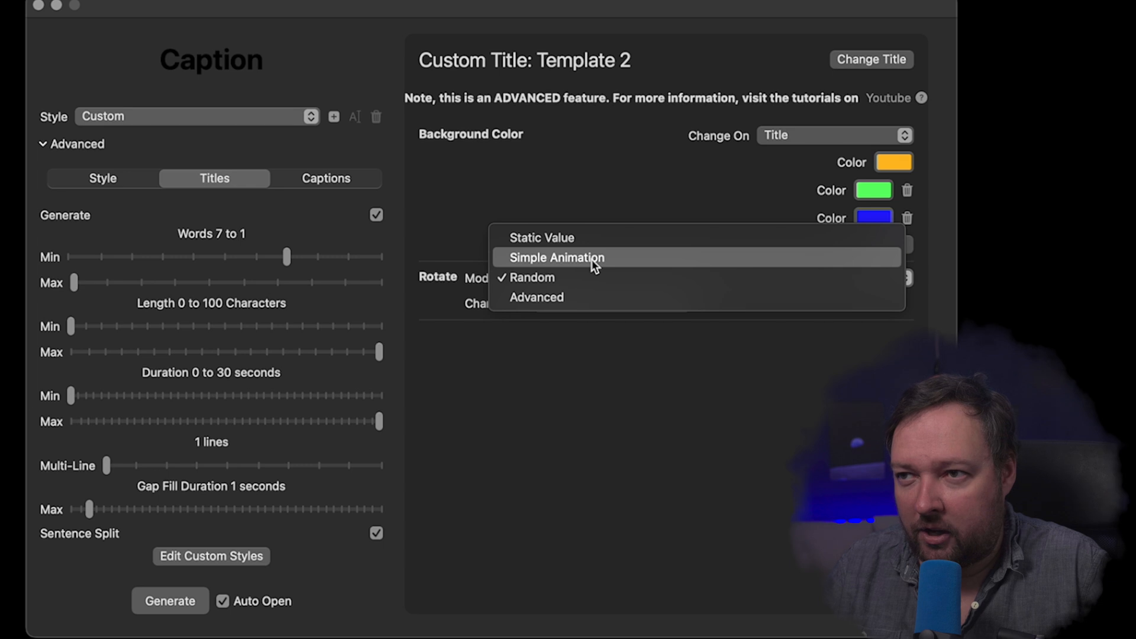
{"action": "left_click", "coordinate": [594, 265]}
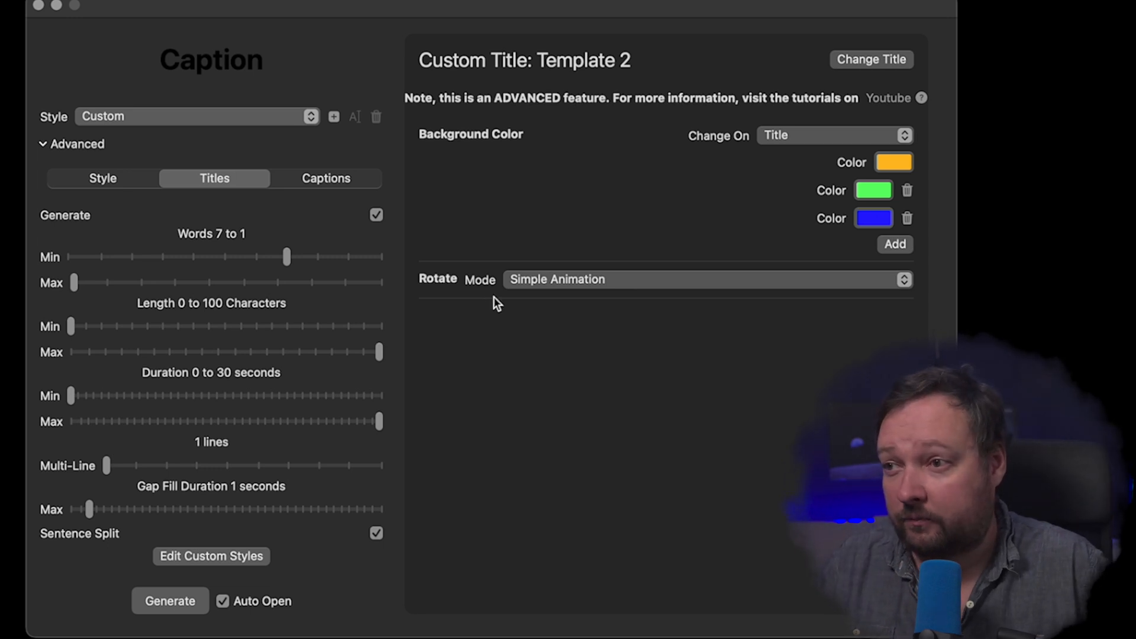
Step: Generate the animated seven-word captions into the Captionator21 library, keeping both versions, and play the Test Audio 6 project
{"action": "left_click", "coordinate": [172, 600]}
{"action": "scroll", "coordinate": [208, 290], "scroll_direction": "up", "scroll_amount": 3}
{"action": "left_click", "coordinate": [183, 267]}
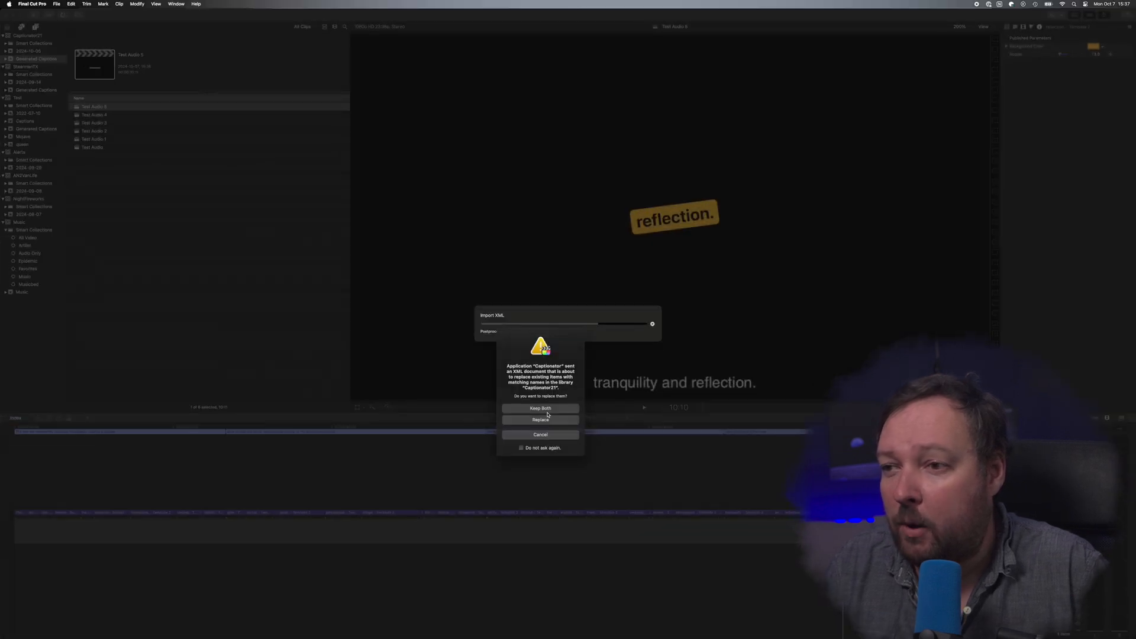
{"action": "left_click", "coordinate": [548, 409]}
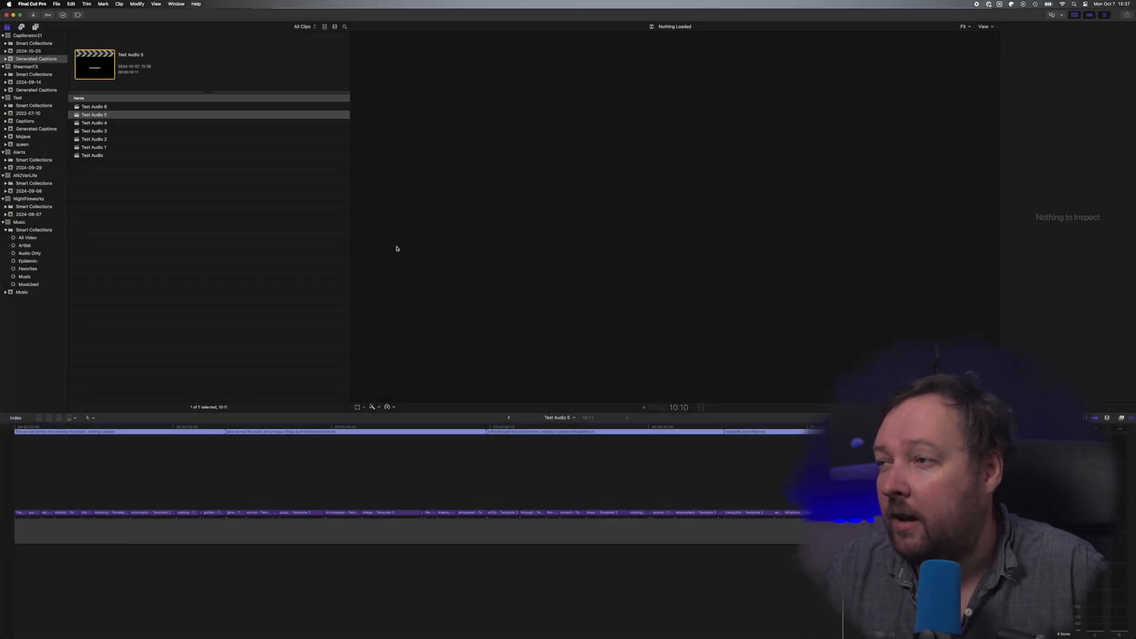
{"action": "double_click", "coordinate": [106, 108]}
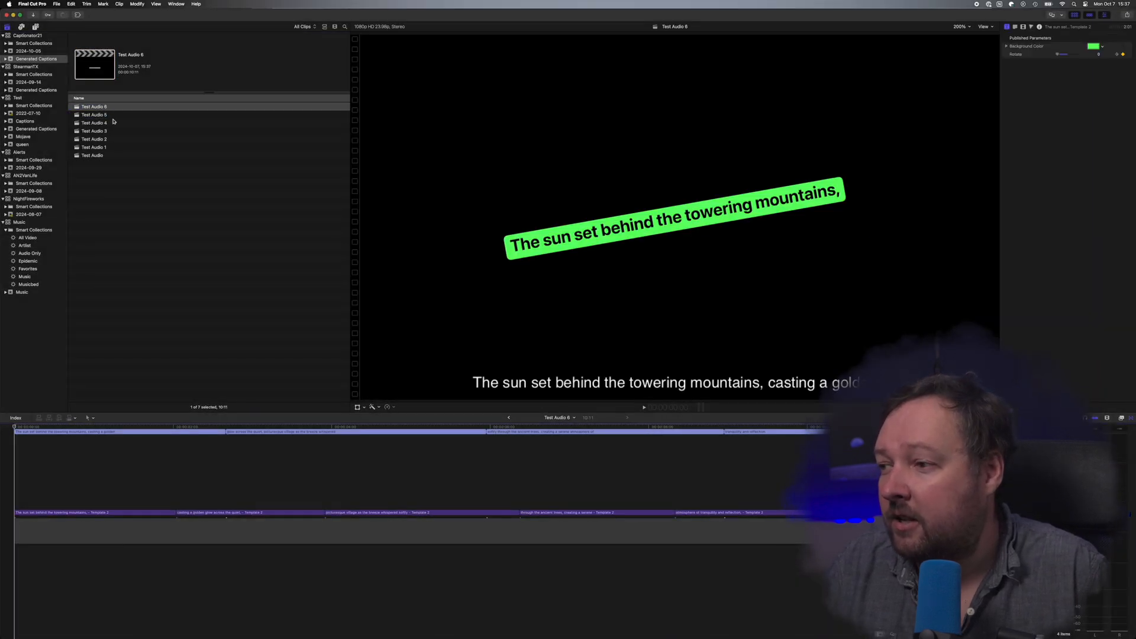
{"action": "key", "text": "space"}
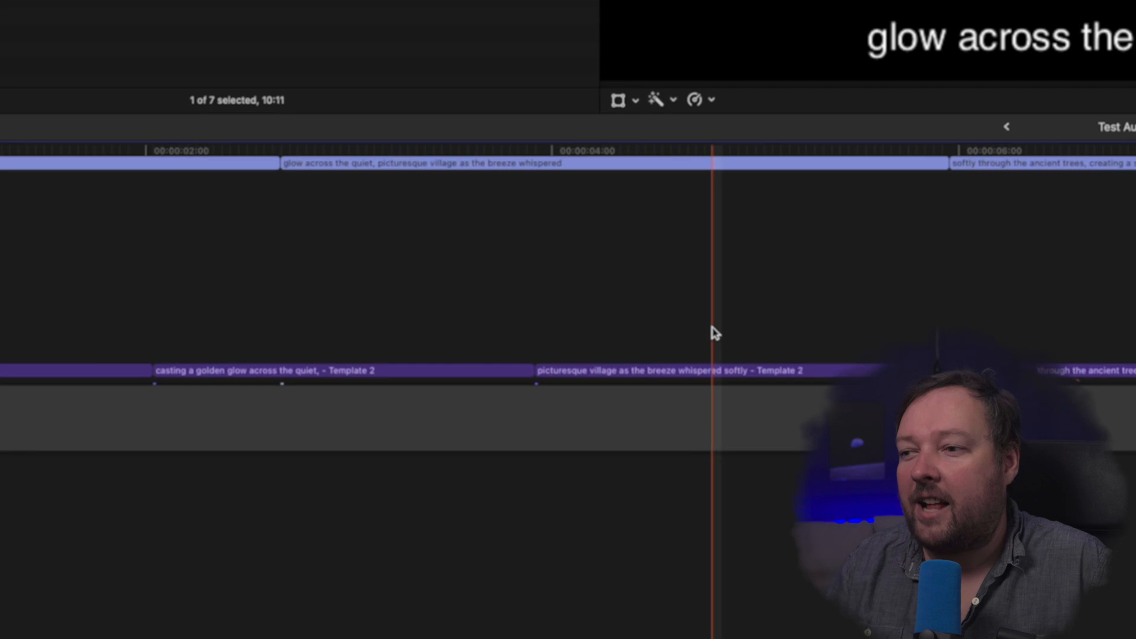
Step: Show the video animation of the "casting a golden glow across the quiet," title and place the playhead over the following title
{"action": "left_click", "coordinate": [254, 361]}
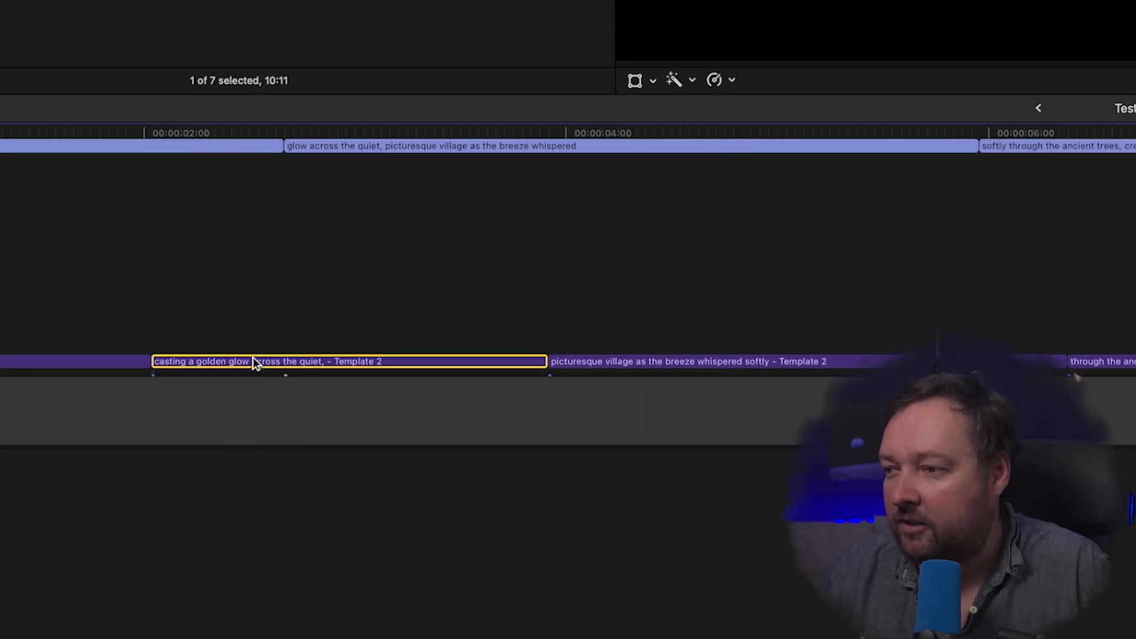
{"action": "right_click", "coordinate": [304, 361]}
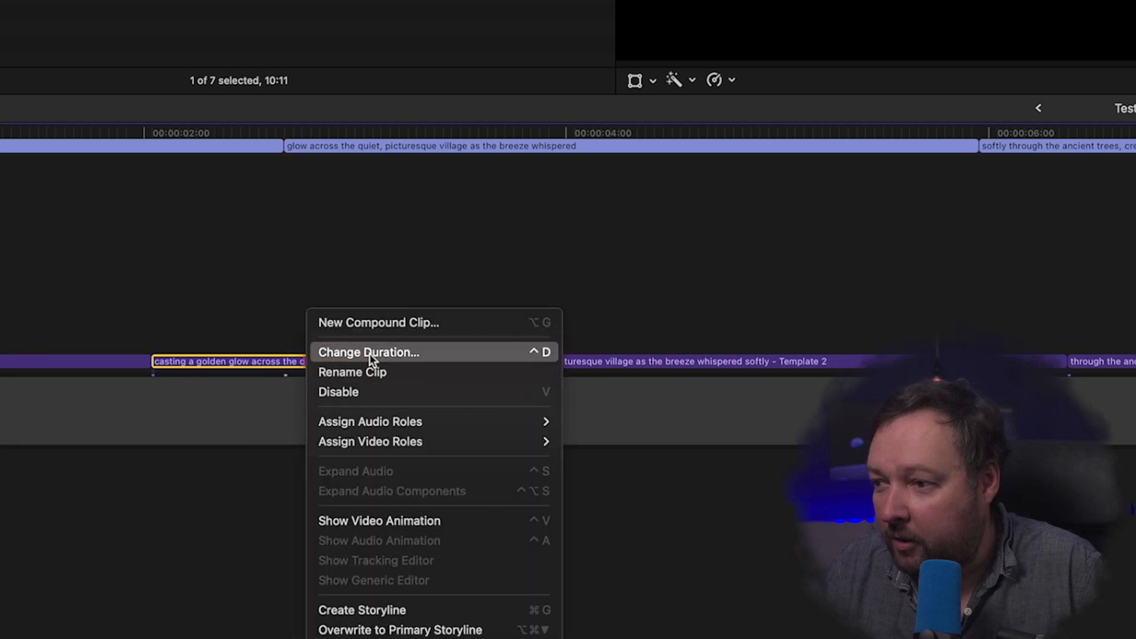
{"action": "left_click", "coordinate": [414, 523]}
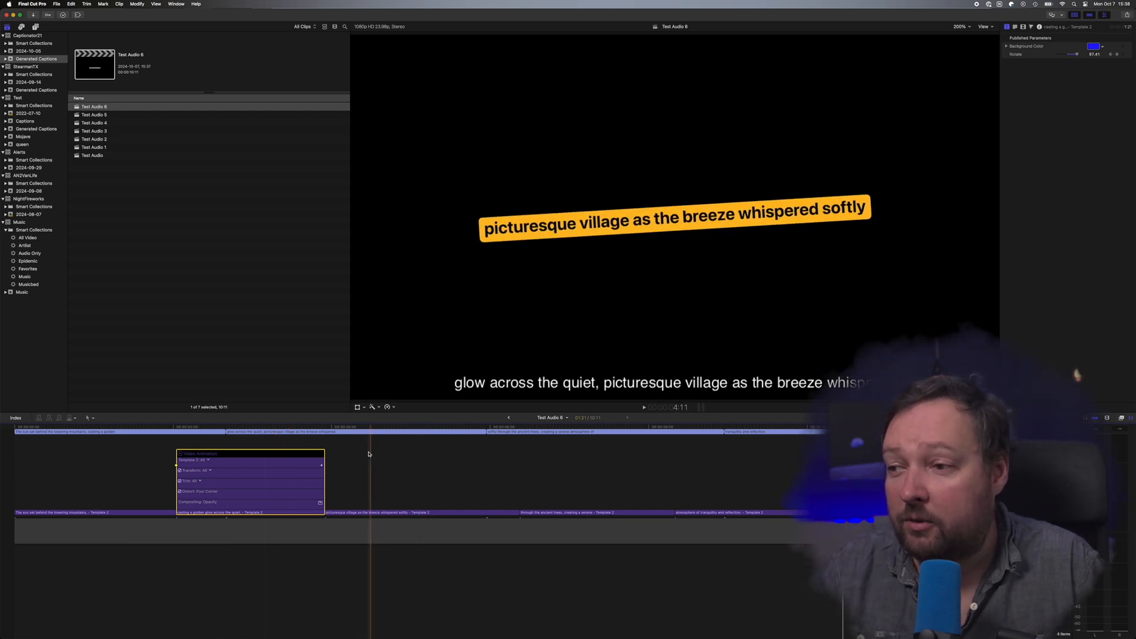
{"action": "left_click", "coordinate": [351, 475]}
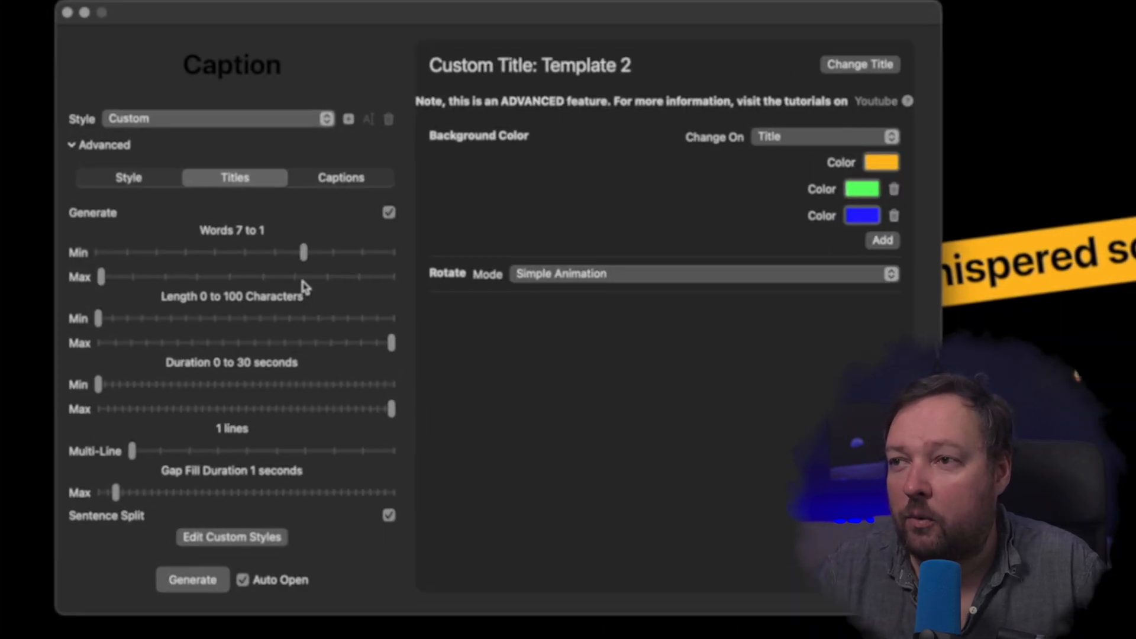
Step: In Captionator, set the minimum words per title to 1 and generate the captions into the Captionator21 library, keeping both versions
{"action": "left_click_drag", "start_coordinate": [283, 255], "coordinate": [101, 258]}
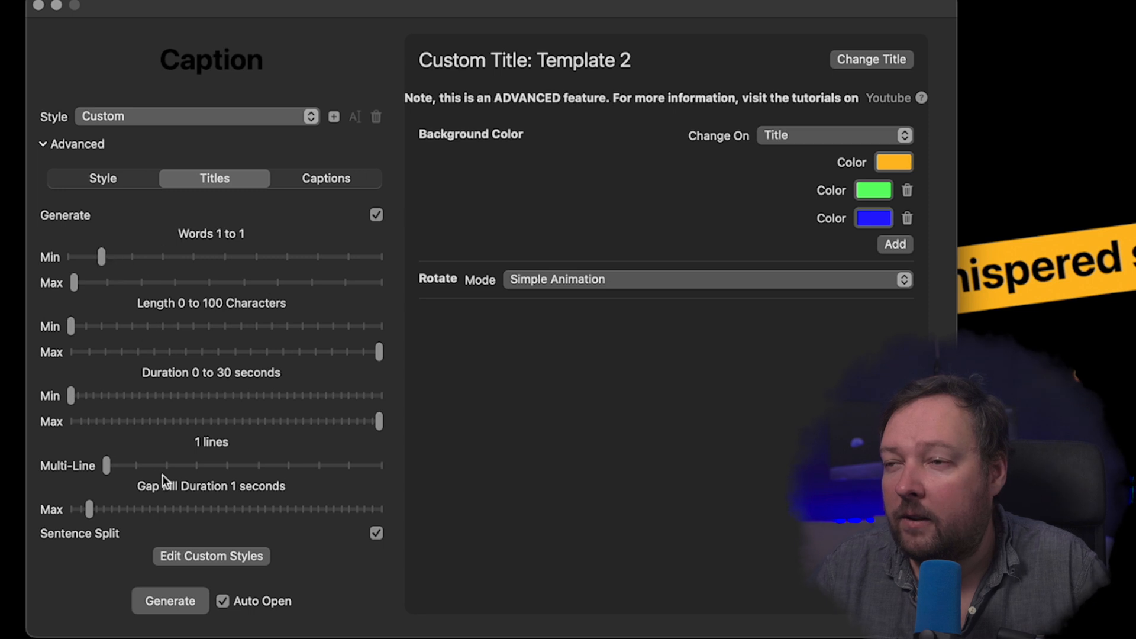
{"action": "left_click", "coordinate": [171, 600]}
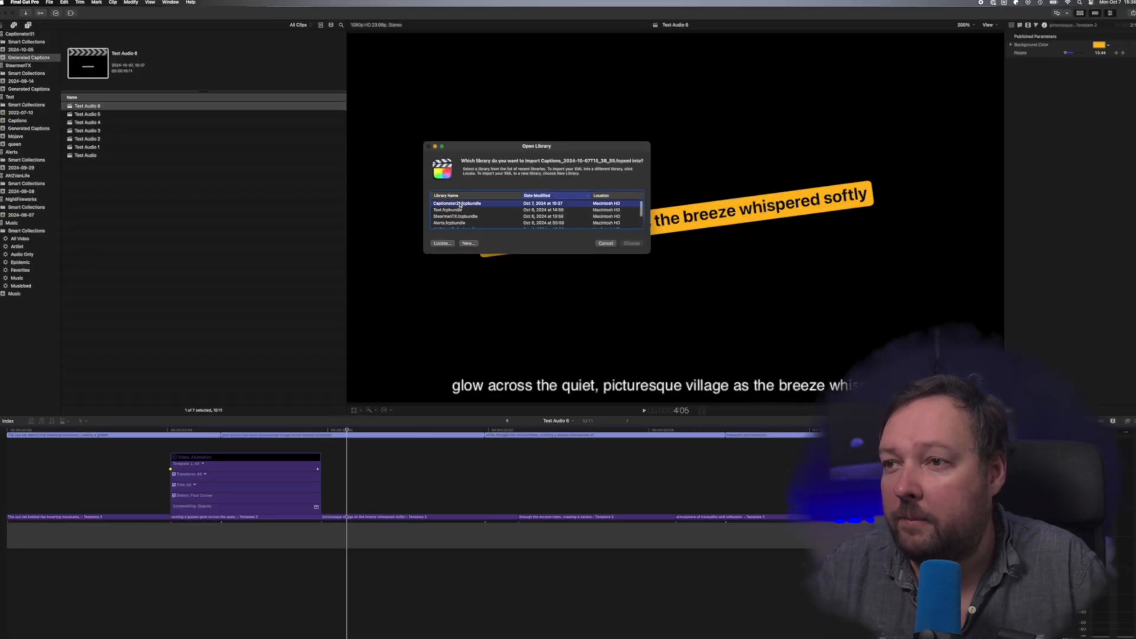
{"action": "double_click", "coordinate": [283, 245]}
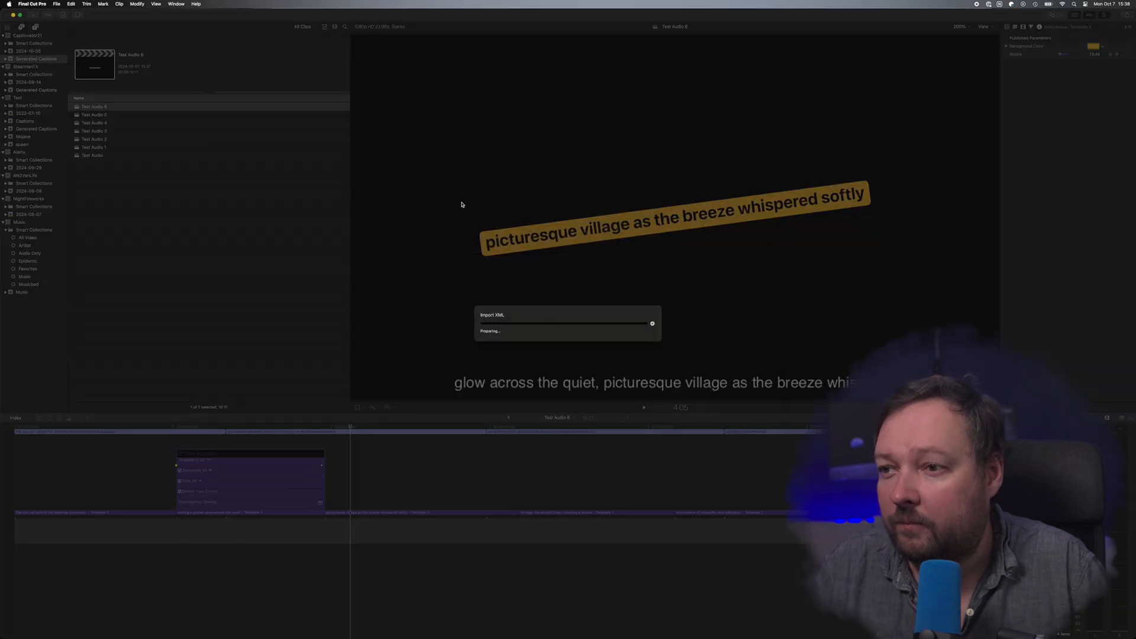
{"action": "left_click", "coordinate": [541, 409]}
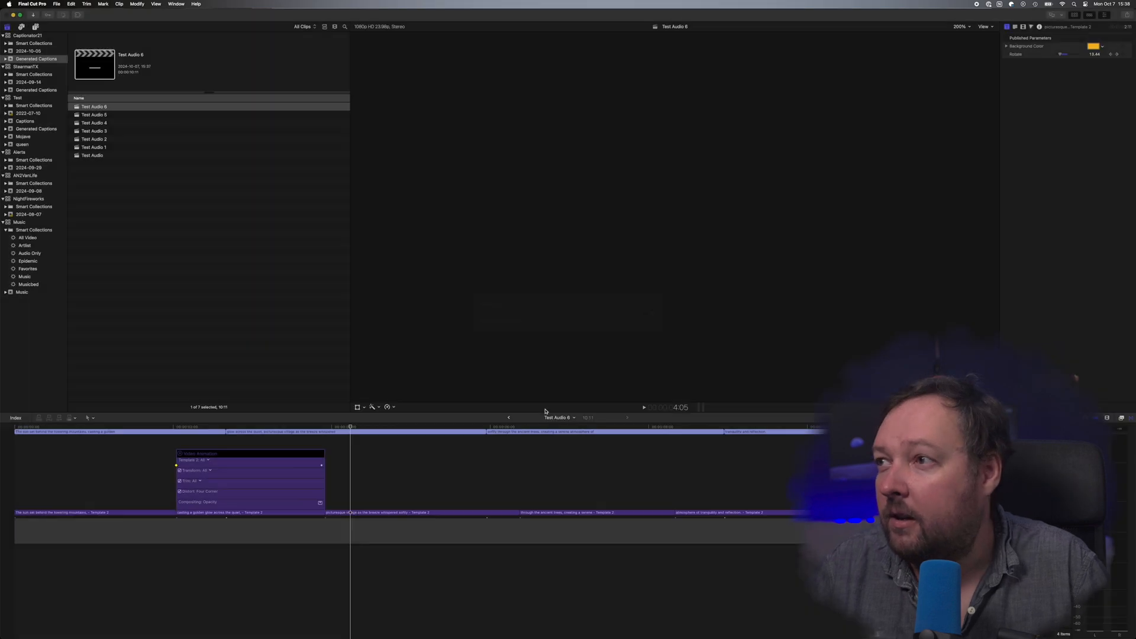
Step: Open the newly imported Test Audio 7 project and play its animated one-word titles
{"action": "double_click", "coordinate": [118, 107]}
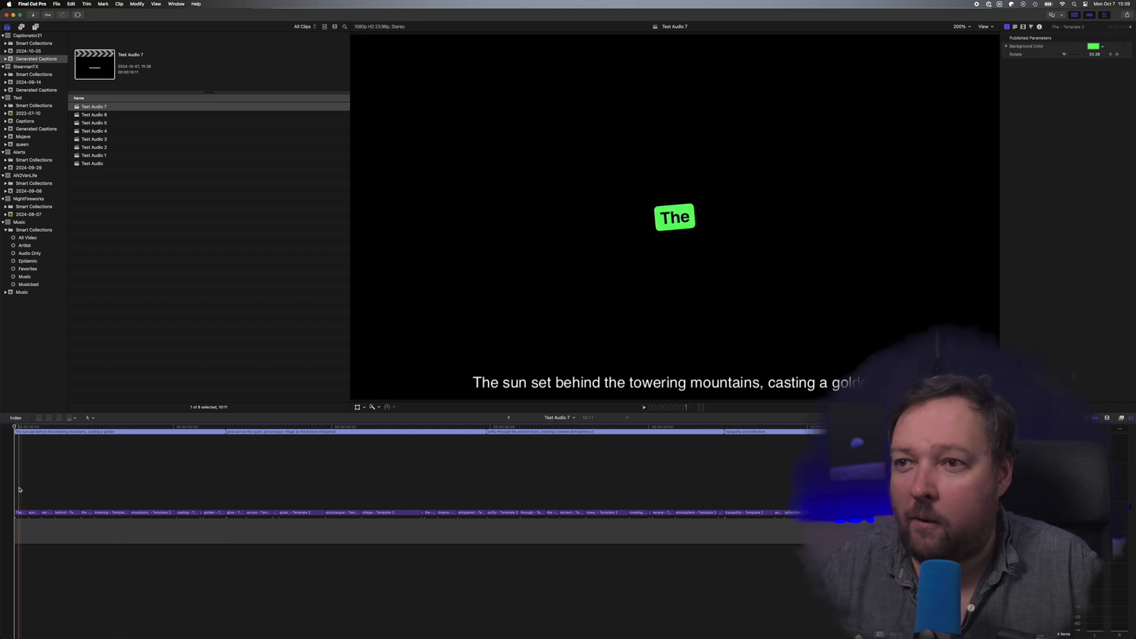
{"action": "key", "text": "space"}
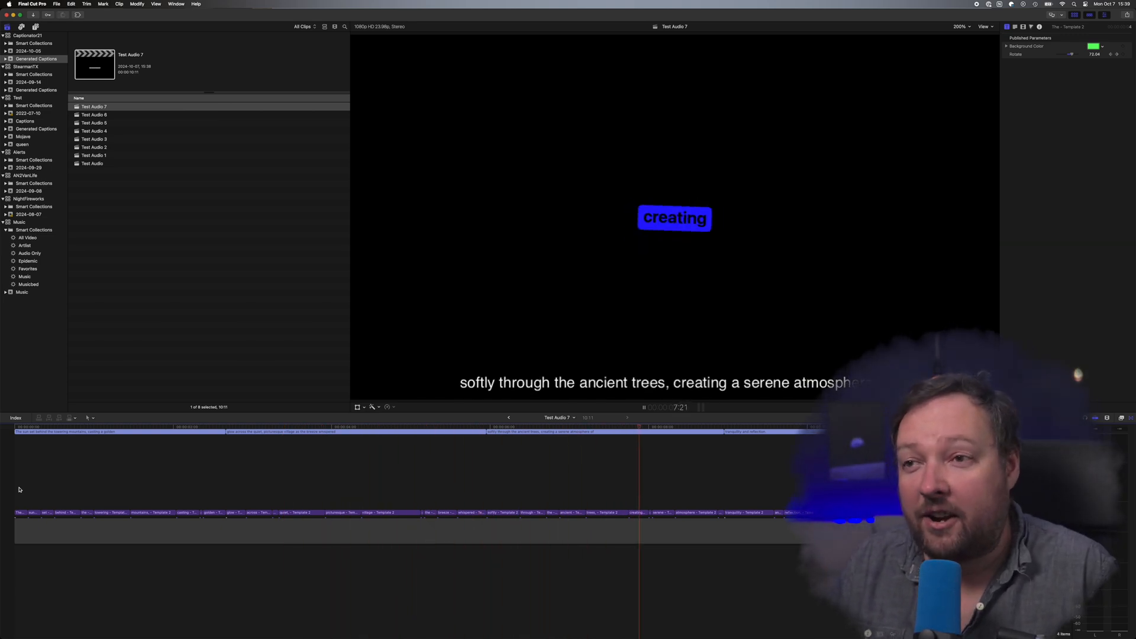
{"action": "key", "text": "space"}
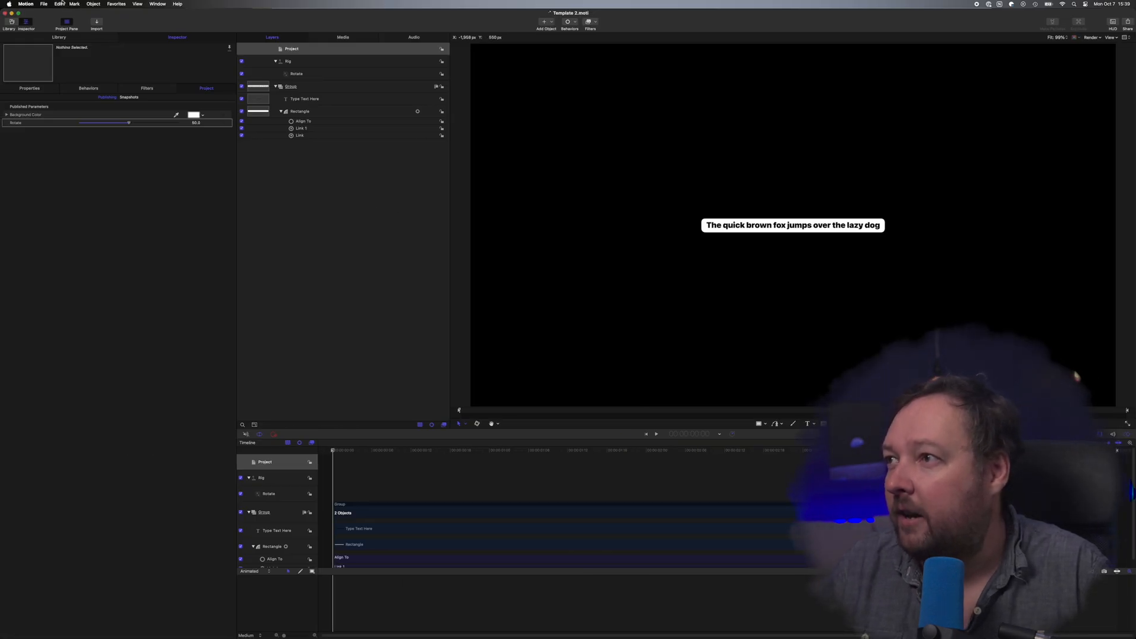
Step: Switch to Motion and save the template as "Template 3" in the A Captionator Tutorial category
{"action": "left_click", "coordinate": [44, 3]}
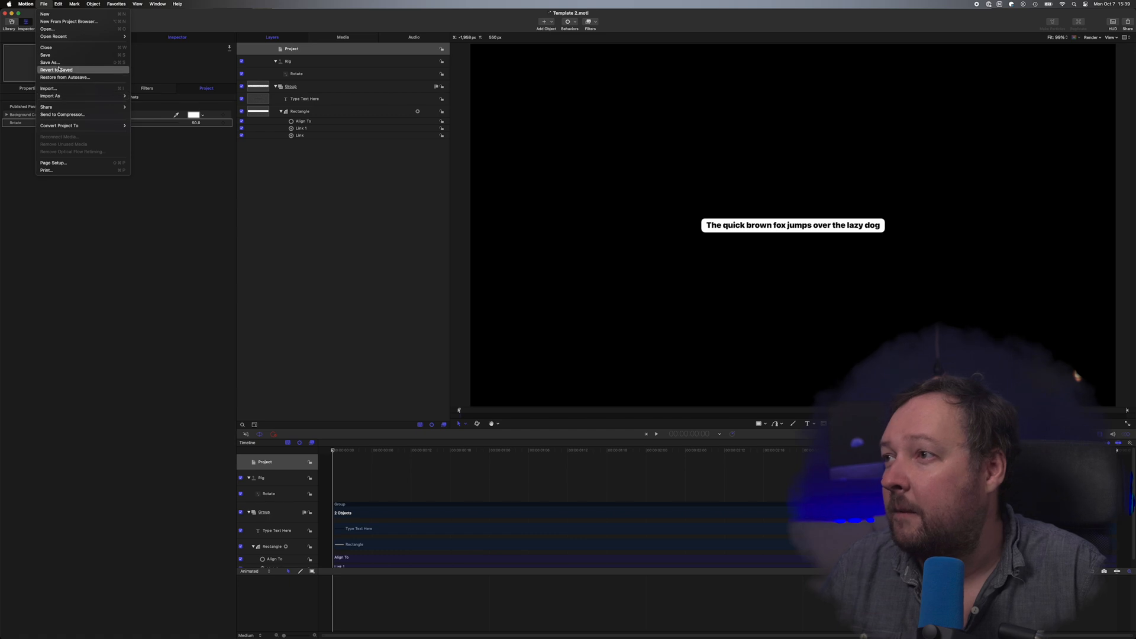
{"action": "left_click", "coordinate": [49, 62]}
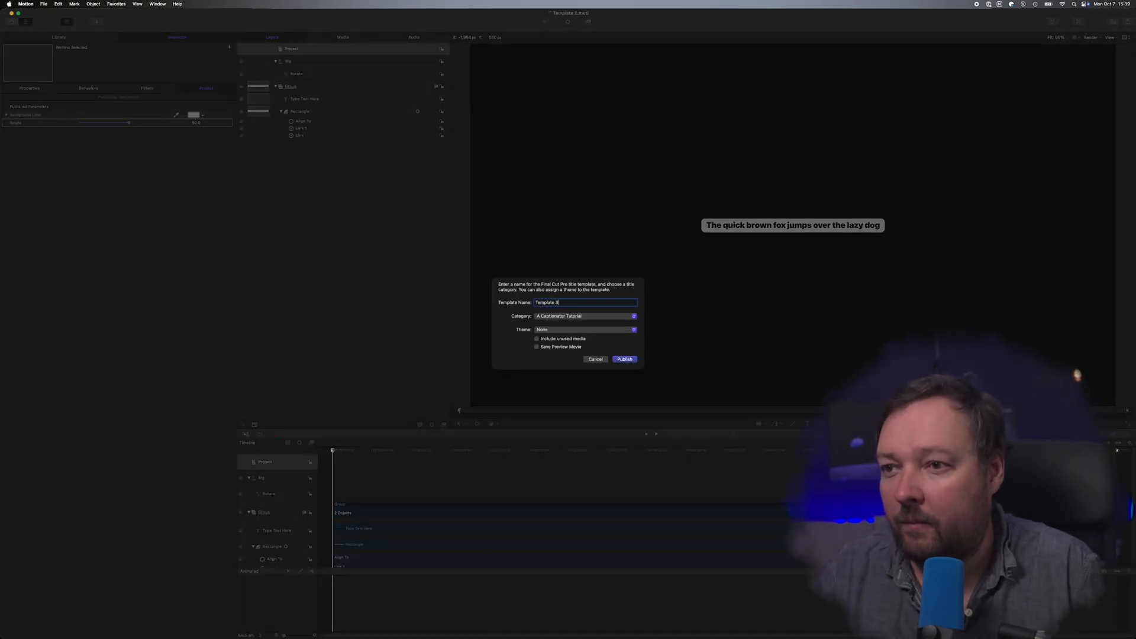
{"action": "left_click", "coordinate": [625, 359]}
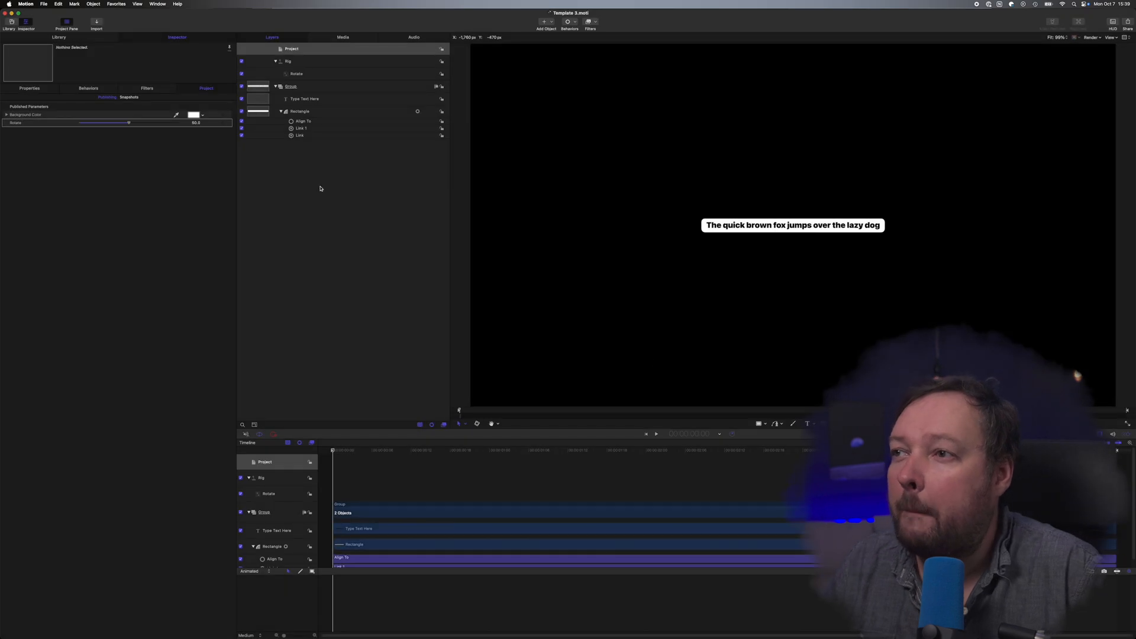
{"action": "left_click", "coordinate": [340, 194]}
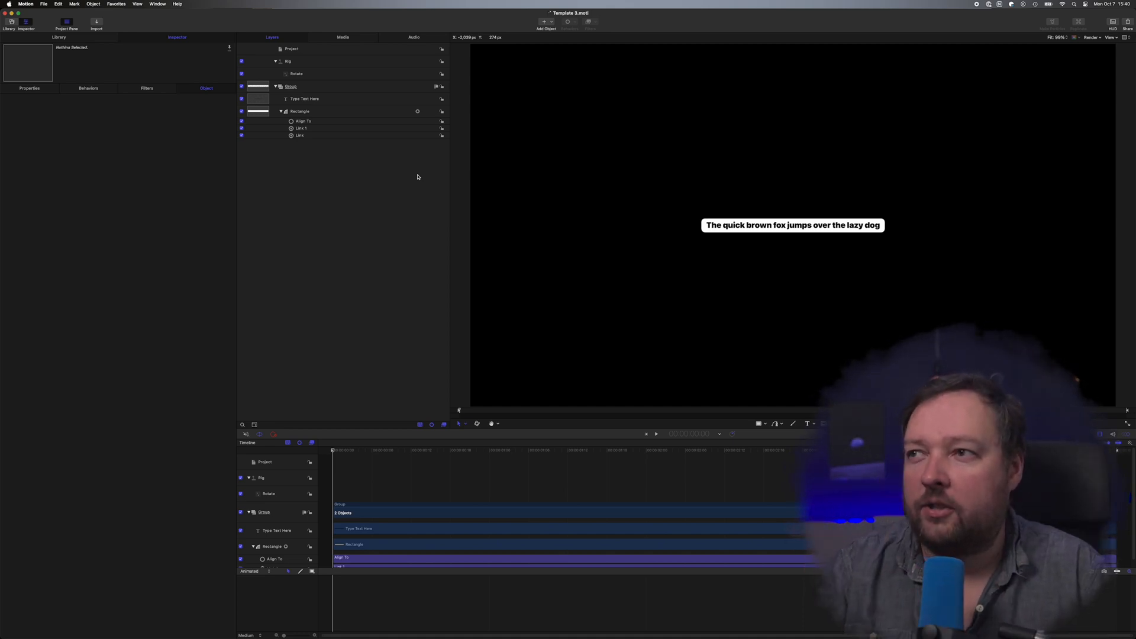
Step: Add the Sequence Text behavior from Text Animation to the "Type Text Here" layer
{"action": "left_click", "coordinate": [324, 100]}
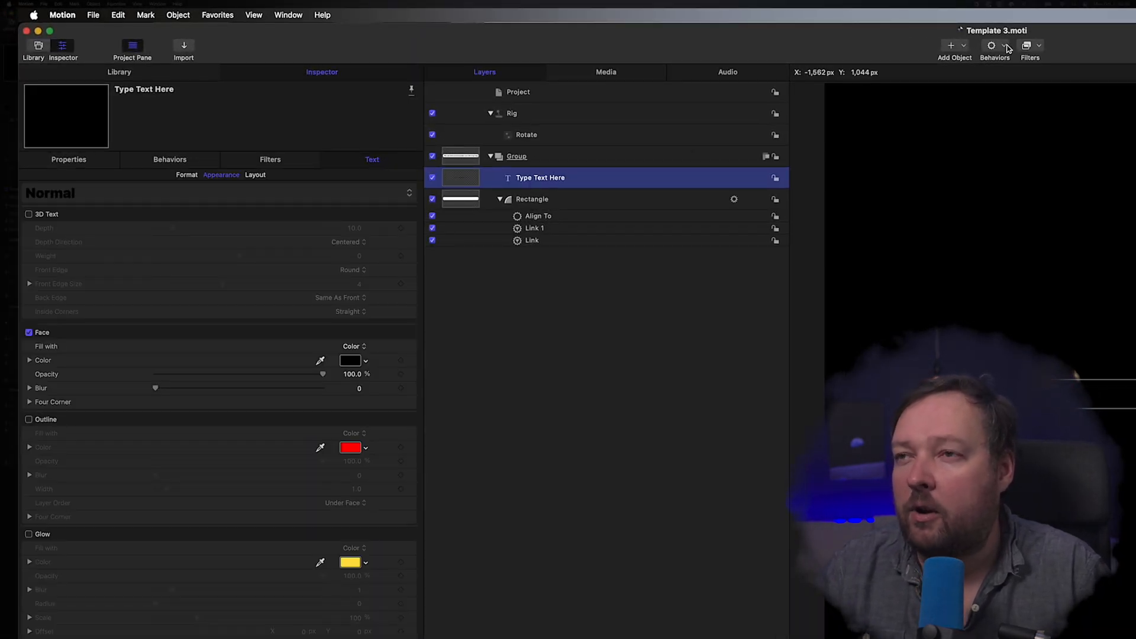
{"action": "left_click", "coordinate": [1006, 48]}
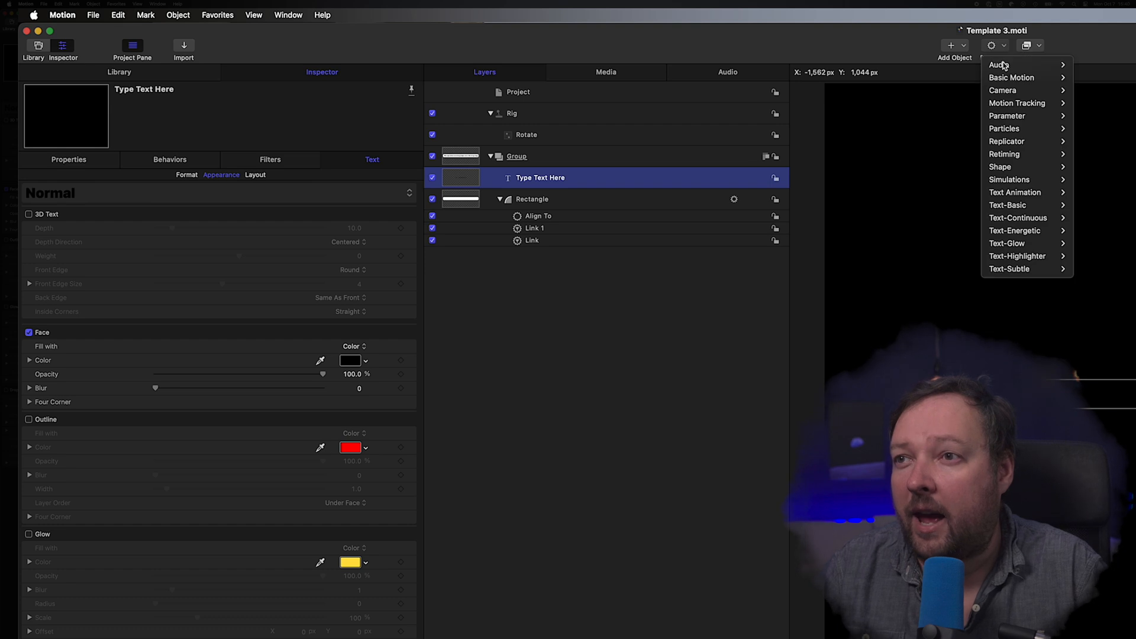
{"action": "mouse_move", "coordinate": [1018, 193]}
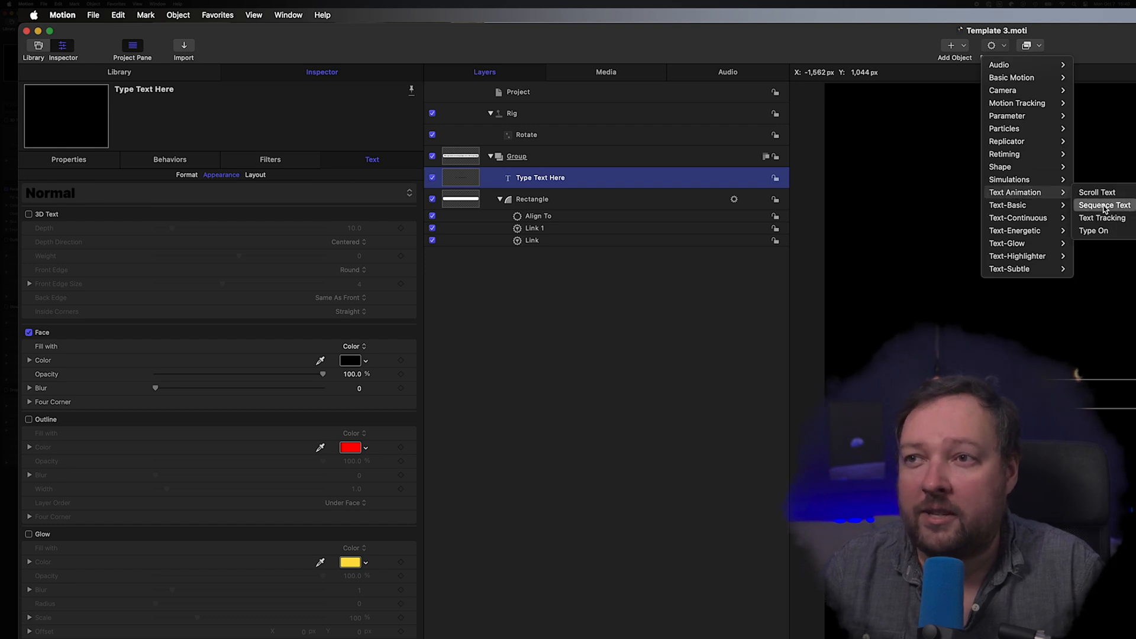
{"action": "left_click", "coordinate": [1105, 206]}
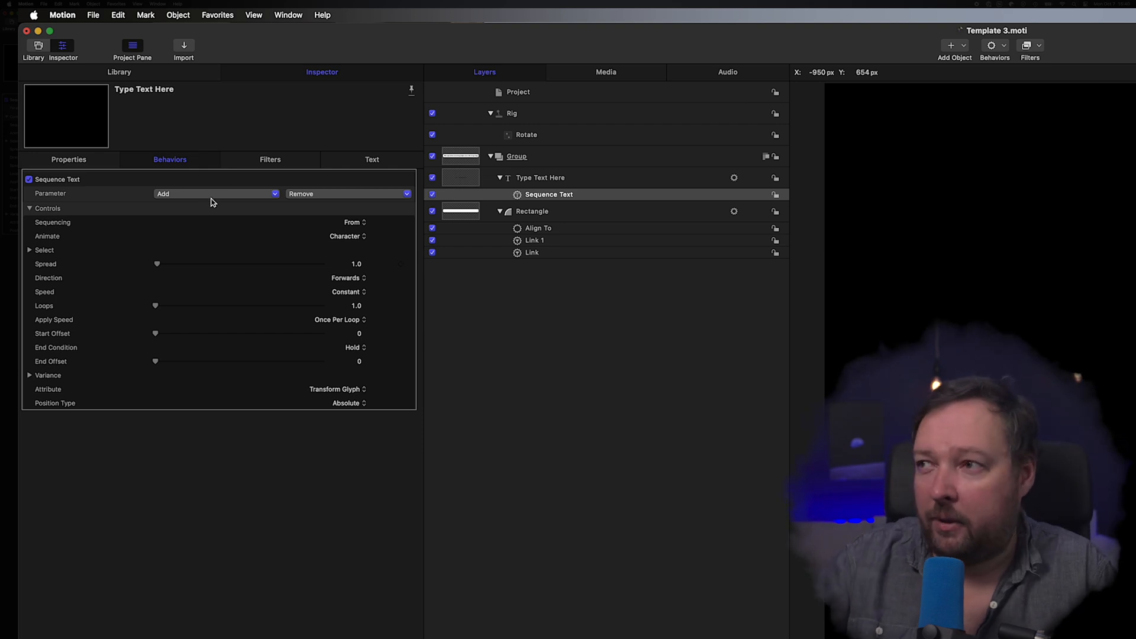
Step: Add a format Opacity parameter to the Sequence Text behavior, set it to 0%, and scrub the timeline to preview the text reveal
{"action": "left_click", "coordinate": [212, 195]}
{"action": "mouse_move", "coordinate": [213, 211]}
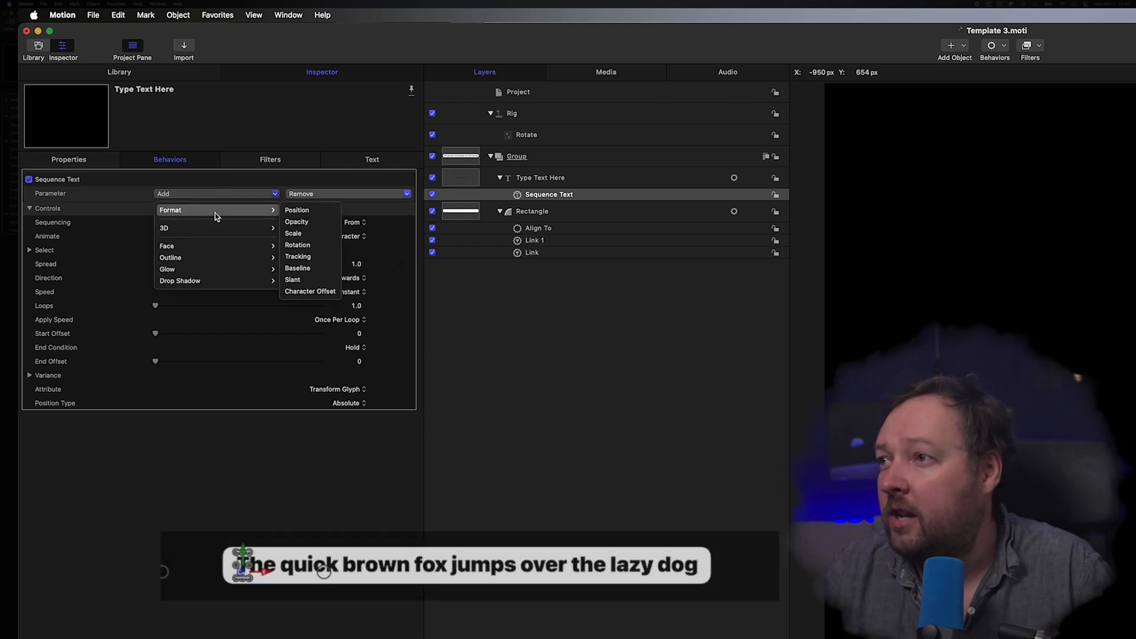
{"action": "left_click", "coordinate": [307, 226]}
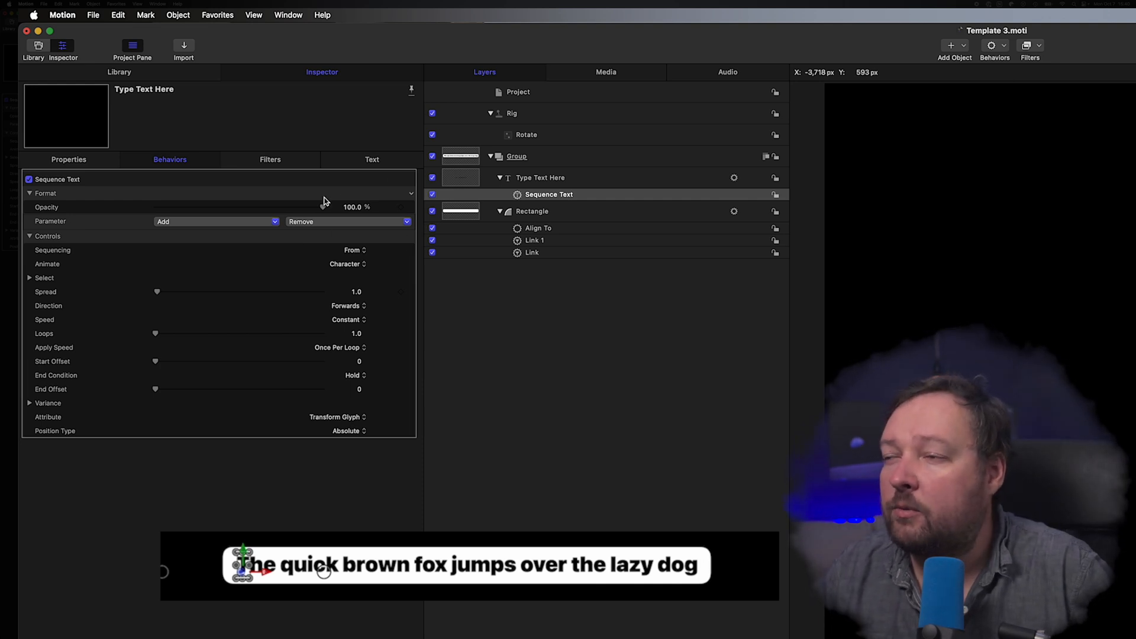
{"action": "left_click_drag", "start_coordinate": [323, 211], "coordinate": [152, 208]}
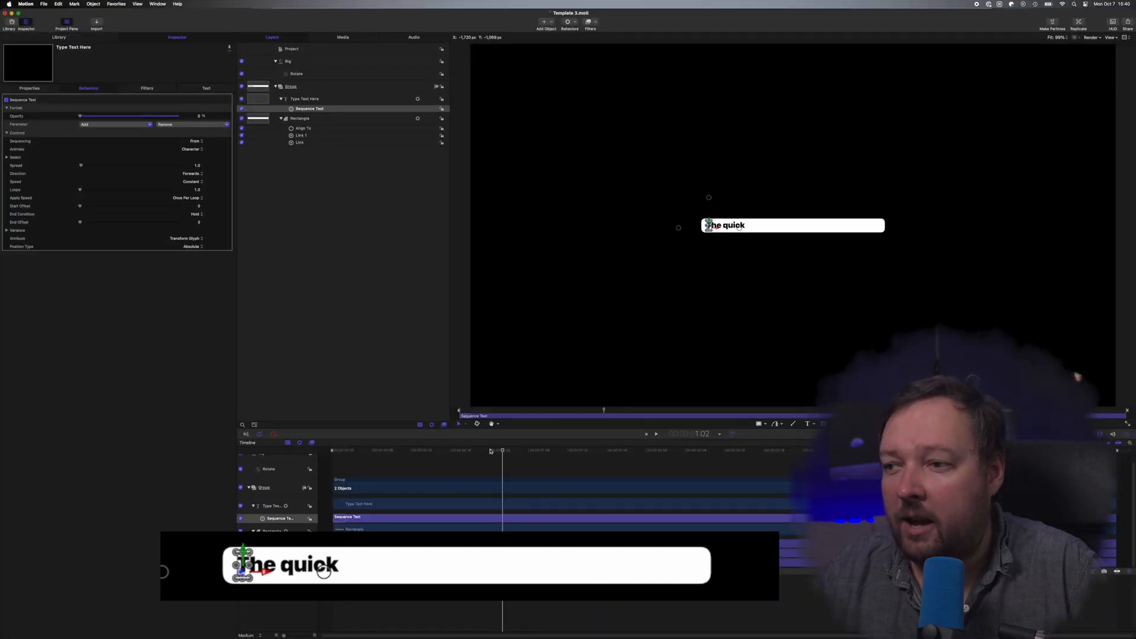
{"action": "left_click_drag", "start_coordinate": [490, 451], "coordinate": [567, 450]}
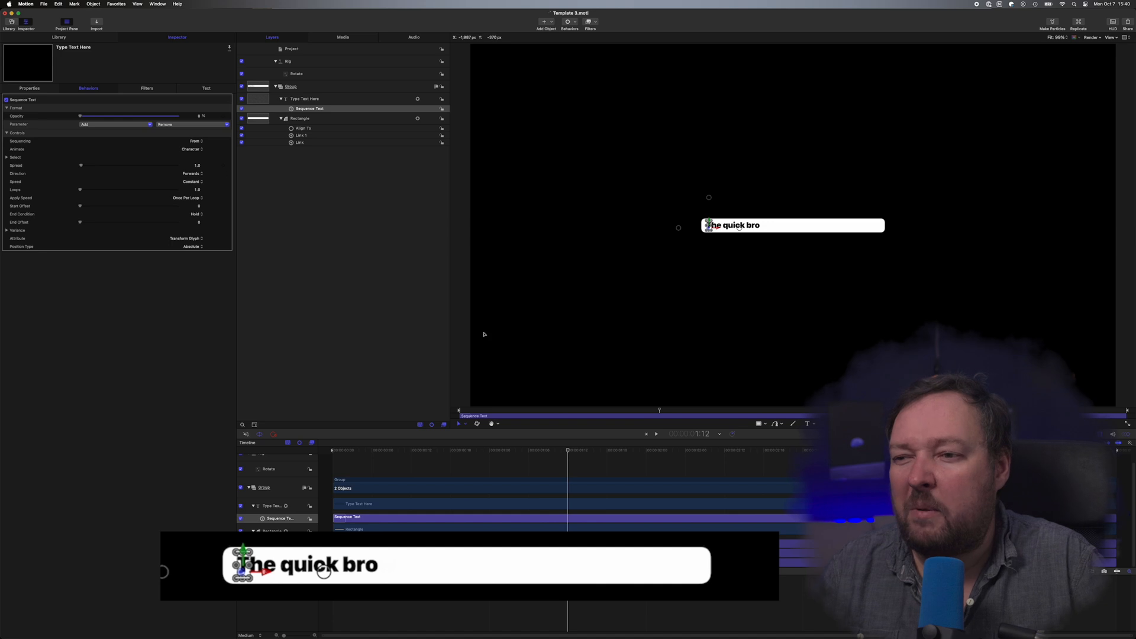
{"action": "left_click_drag", "start_coordinate": [568, 452], "coordinate": [704, 462]}
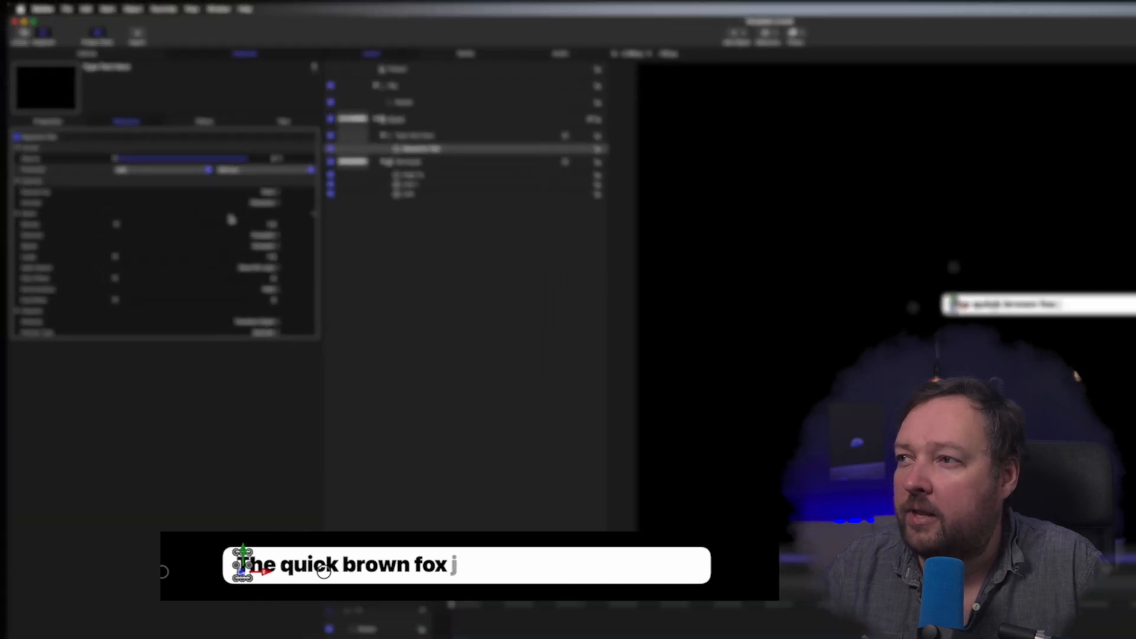
Step: Set the Sequence Text behavior to animate by Word with a Spread of 0
{"action": "left_click", "coordinate": [264, 206]}
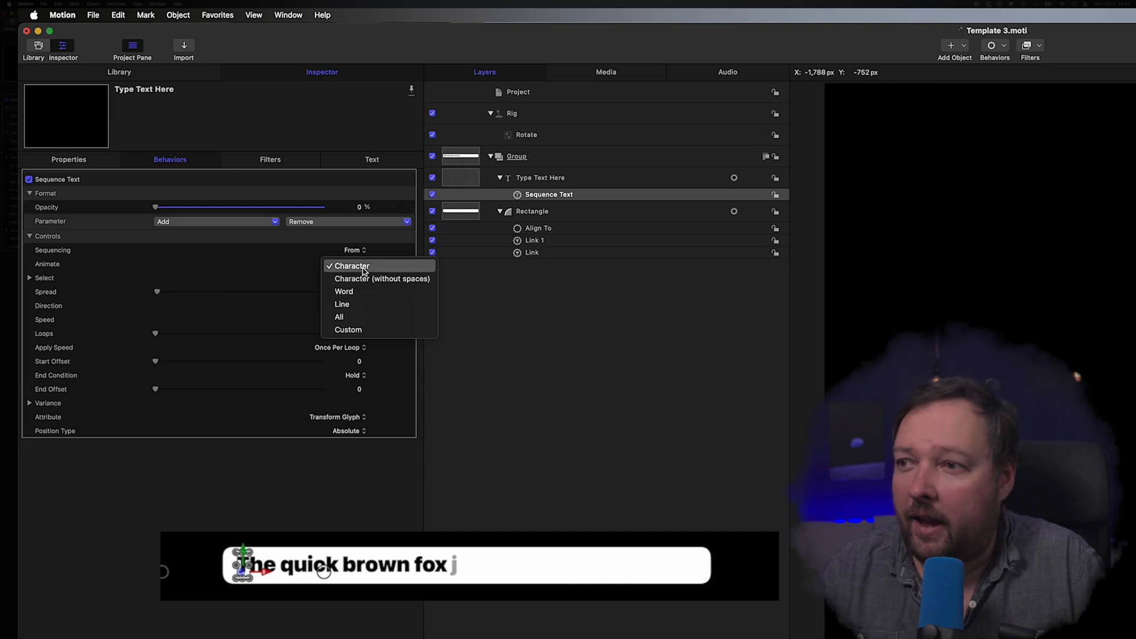
{"action": "left_click", "coordinate": [354, 291]}
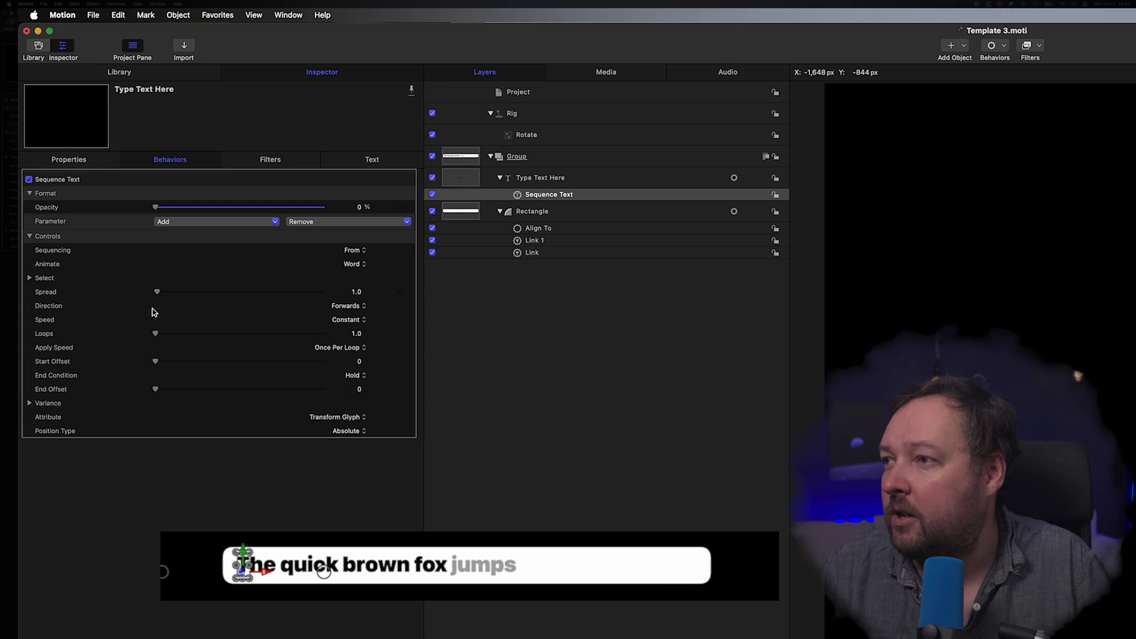
{"action": "left_click_drag", "start_coordinate": [154, 292], "coordinate": [147, 292]}
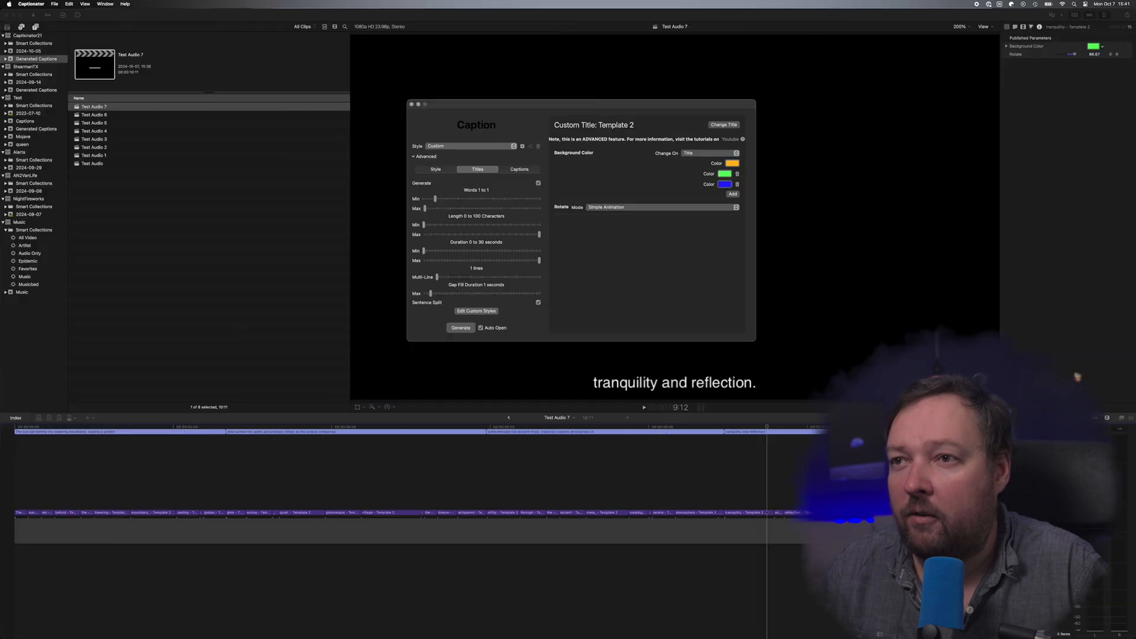
Step: In Captionator, change the custom title to Template 3 from the A Captionator Tutorial category
{"action": "left_click", "coordinate": [719, 125]}
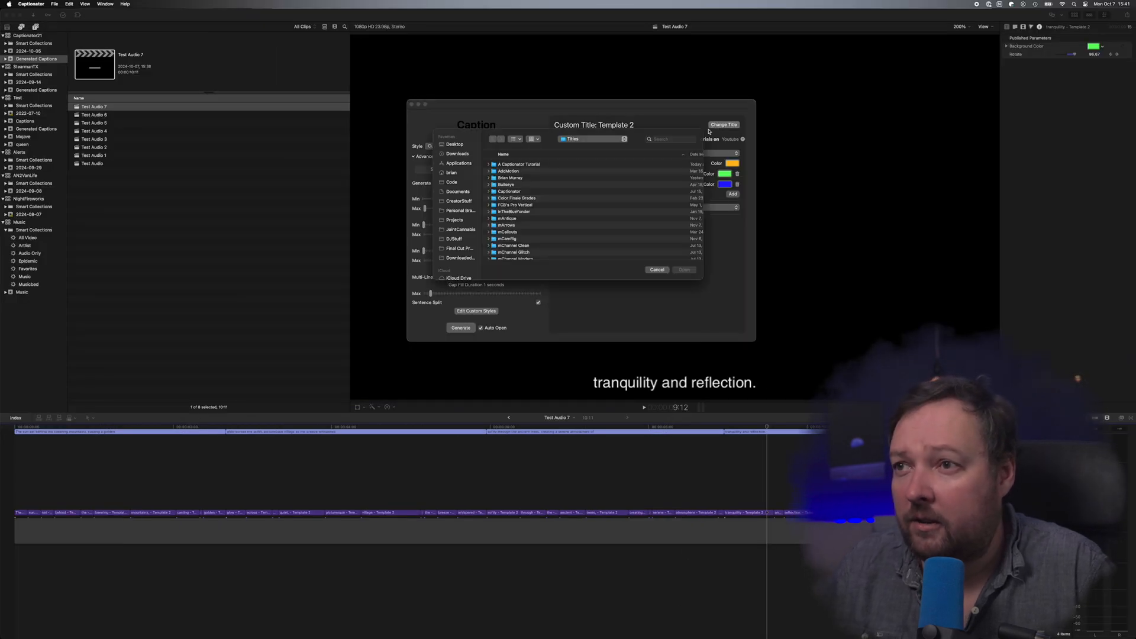
{"action": "double_click", "coordinate": [517, 165]}
{"action": "double_click", "coordinate": [513, 180]}
{"action": "double_click", "coordinate": [520, 186]}
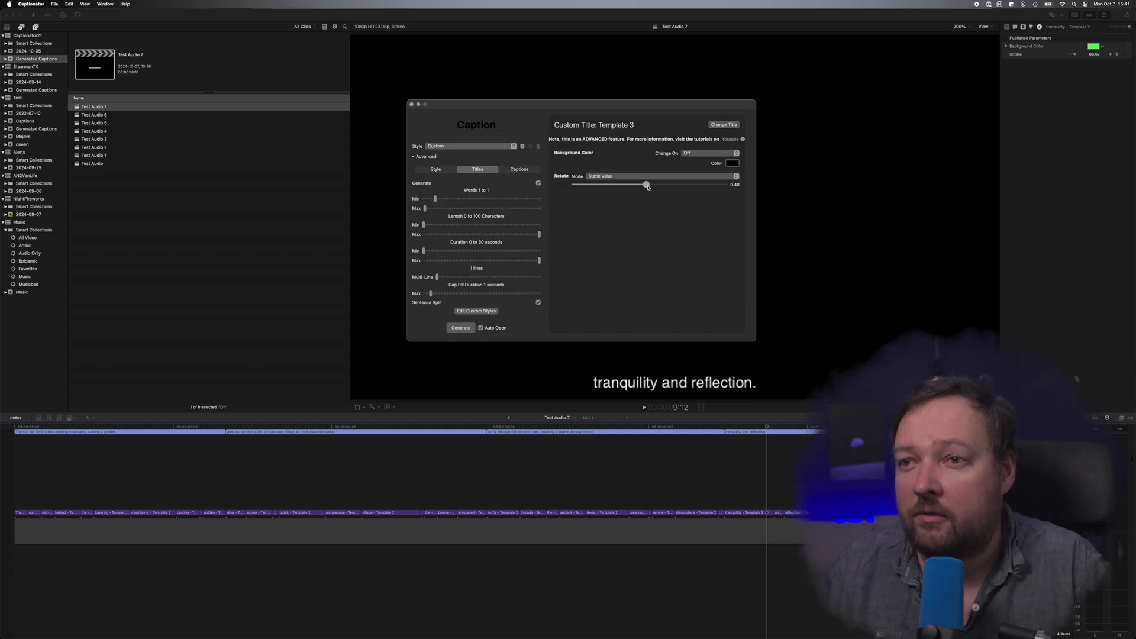
Step: Set the title's static Rotate value to 0.50 and its Background Color to orange
{"action": "left_click_drag", "start_coordinate": [651, 186], "coordinate": [651, 185]}
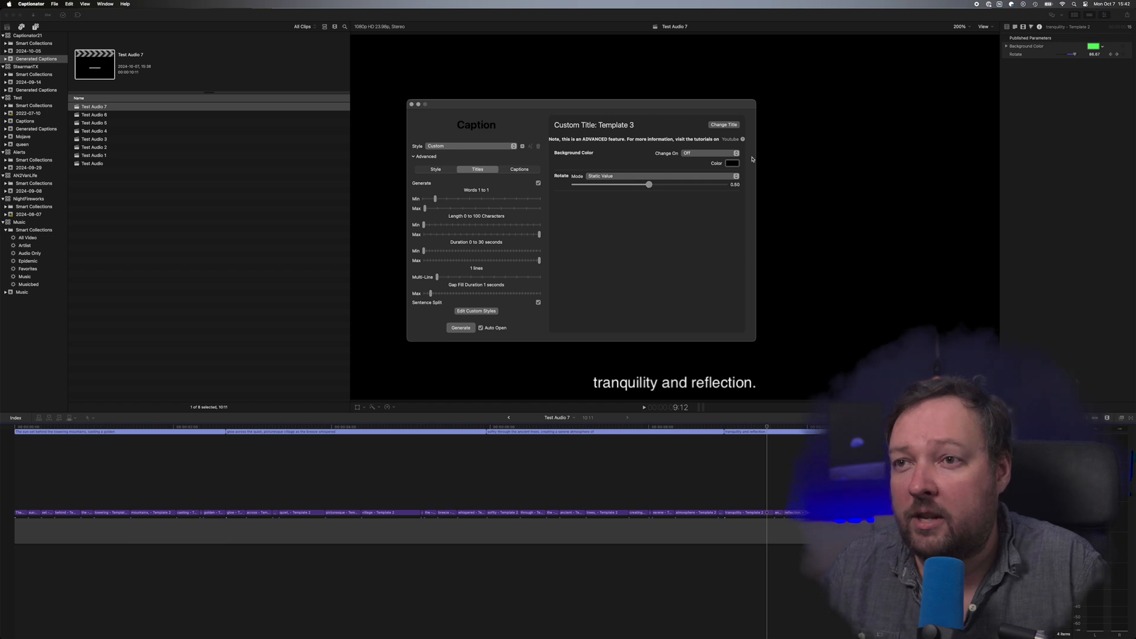
{"action": "left_click", "coordinate": [734, 163]}
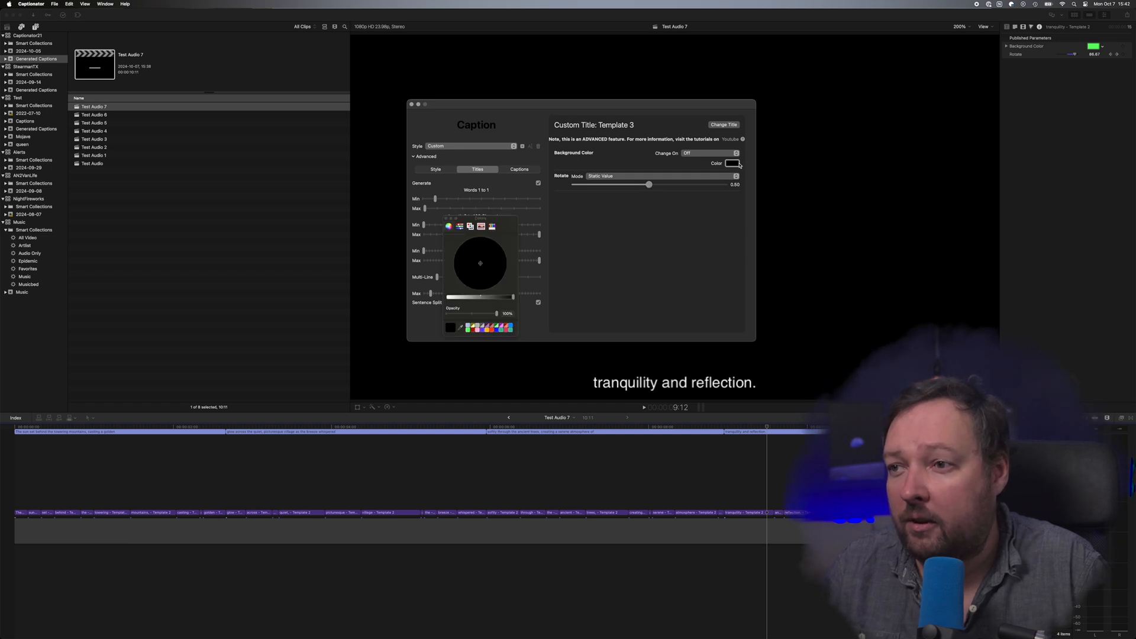
{"action": "left_click", "coordinate": [487, 329]}
{"action": "left_click", "coordinate": [447, 219]}
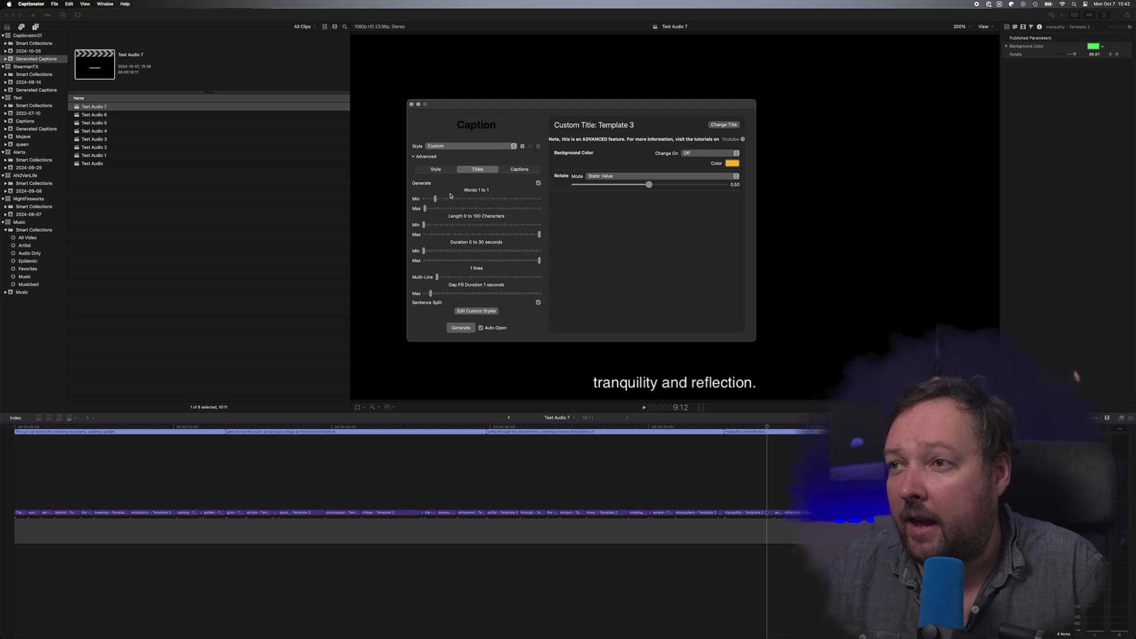
Step: Generate the captions into the Captionator21 library, keeping both versions, and open the Test Audio 8 project
{"action": "left_click", "coordinate": [441, 171]}
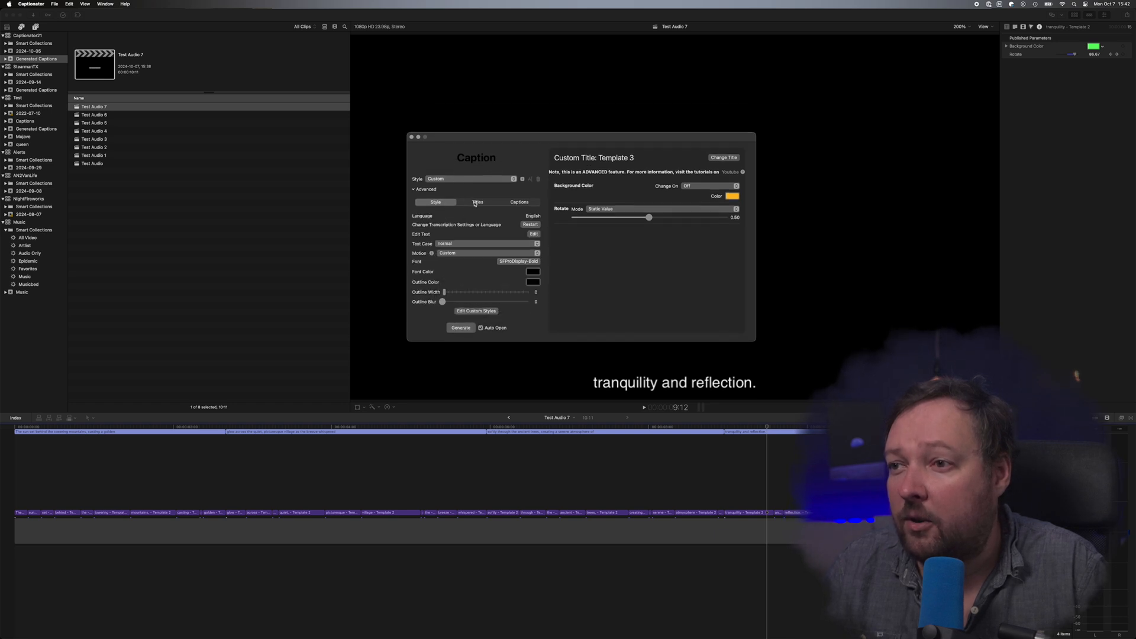
{"action": "left_click", "coordinate": [459, 329]}
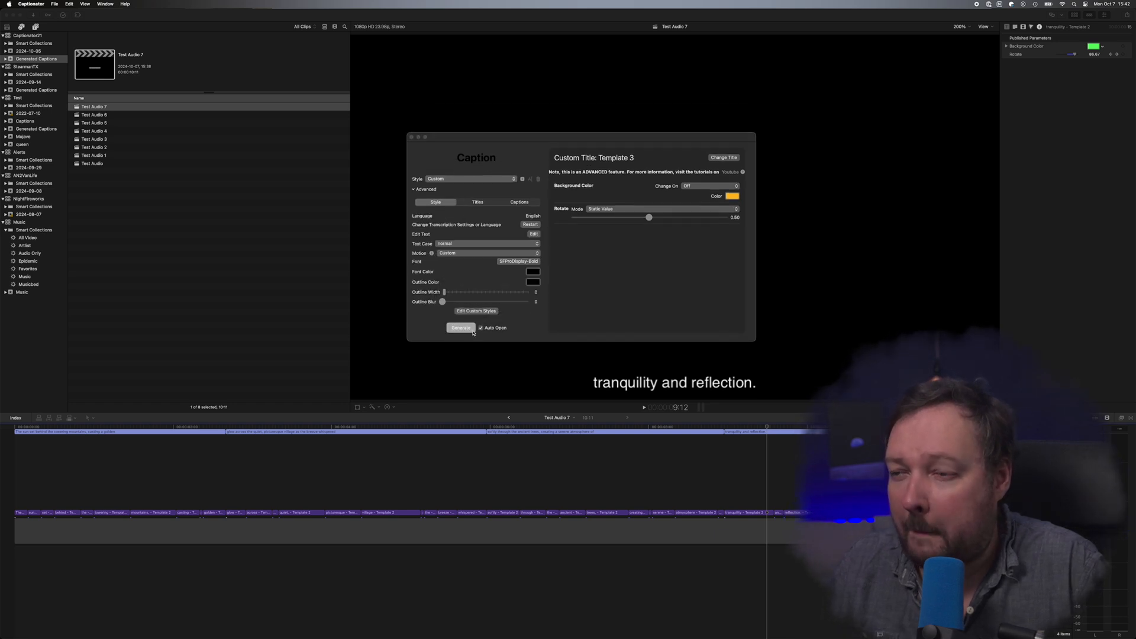
{"action": "scroll", "coordinate": [466, 217], "scroll_direction": "up", "scroll_amount": 2}
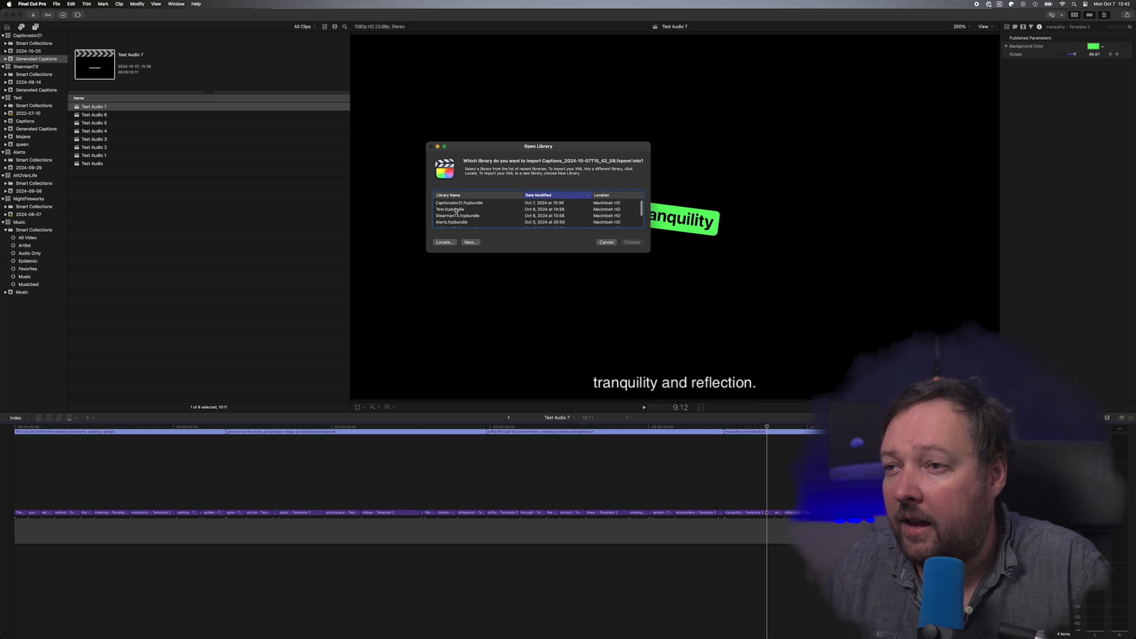
{"action": "double_click", "coordinate": [454, 203]}
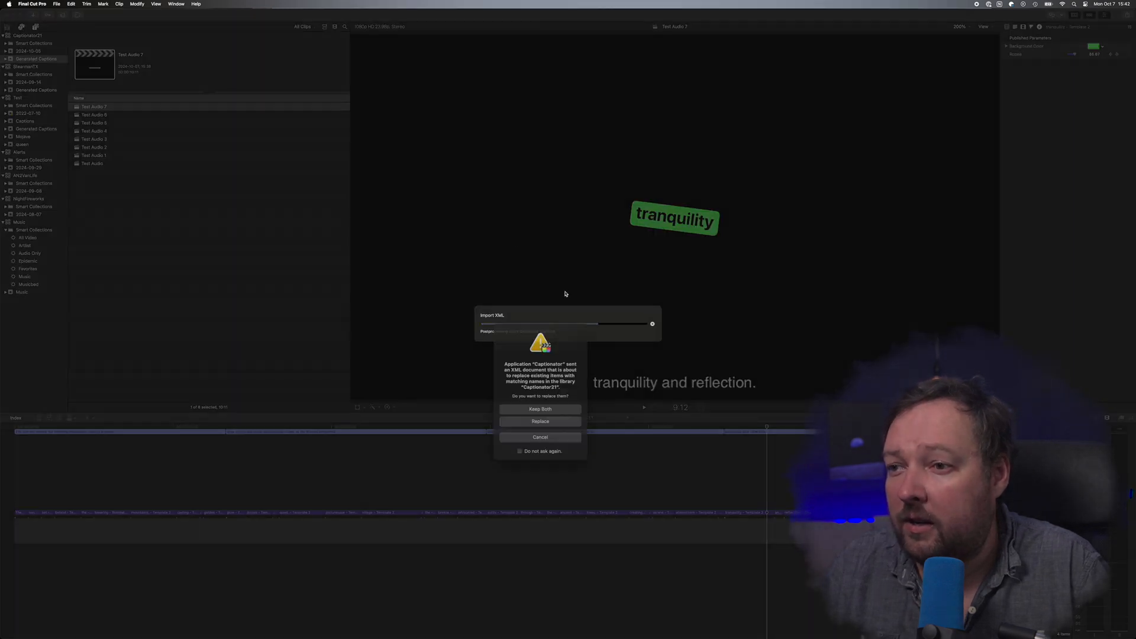
{"action": "left_click", "coordinate": [541, 409]}
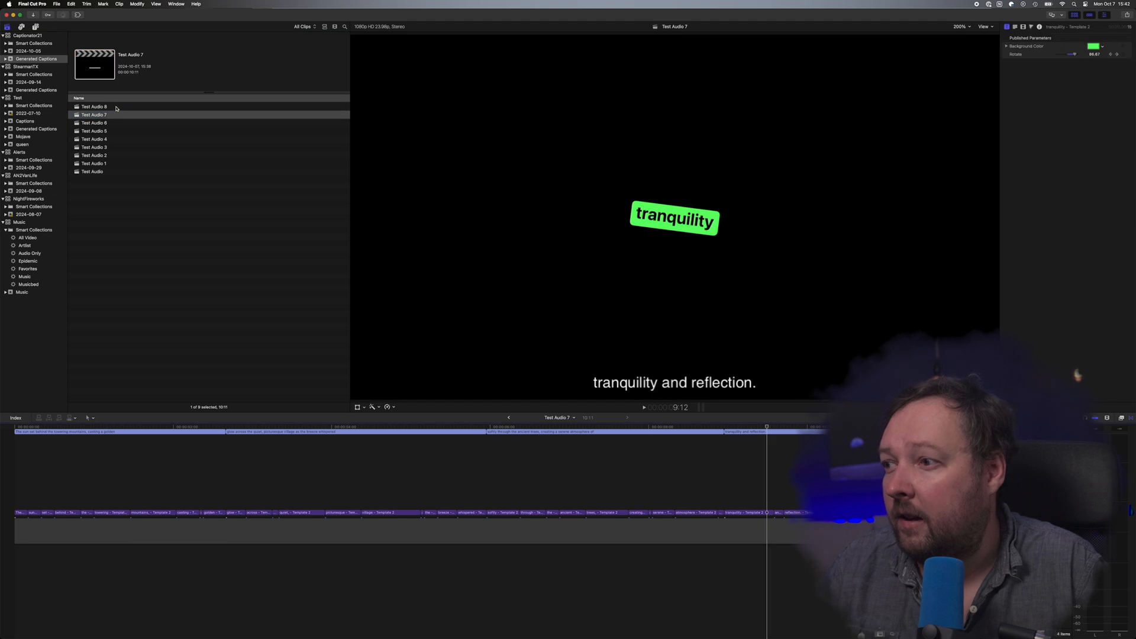
{"action": "double_click", "coordinate": [94, 106]}
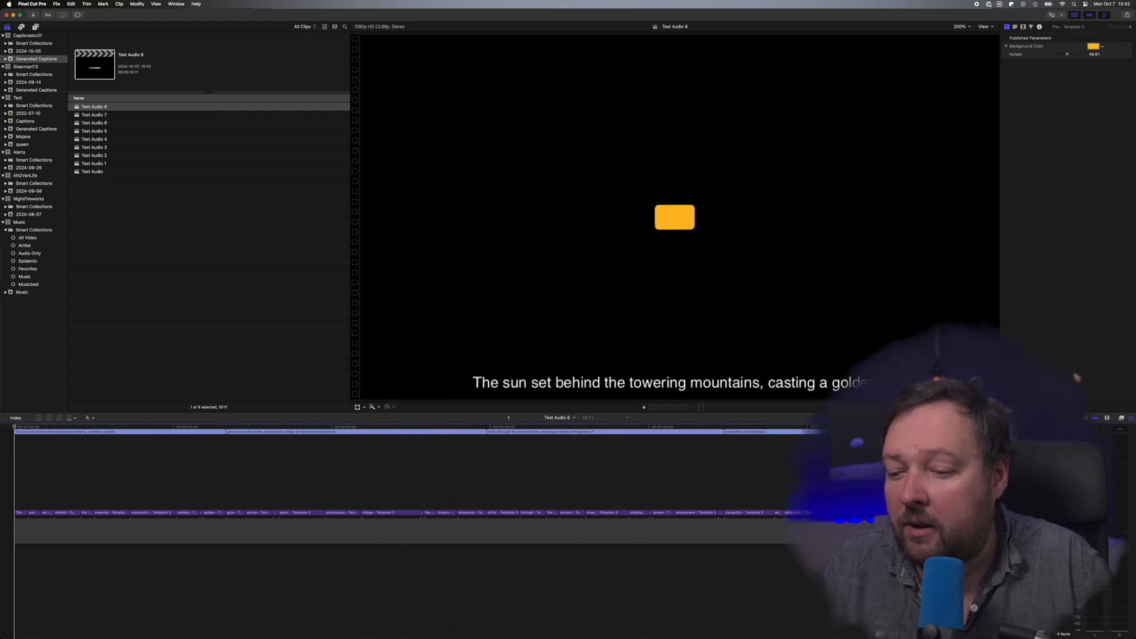
Step: In Captionator, set the minimum words per title to 7, generate into the Captionator21 library keeping both versions, and open Test Audio 9
{"action": "left_click", "coordinate": [679, 631]}
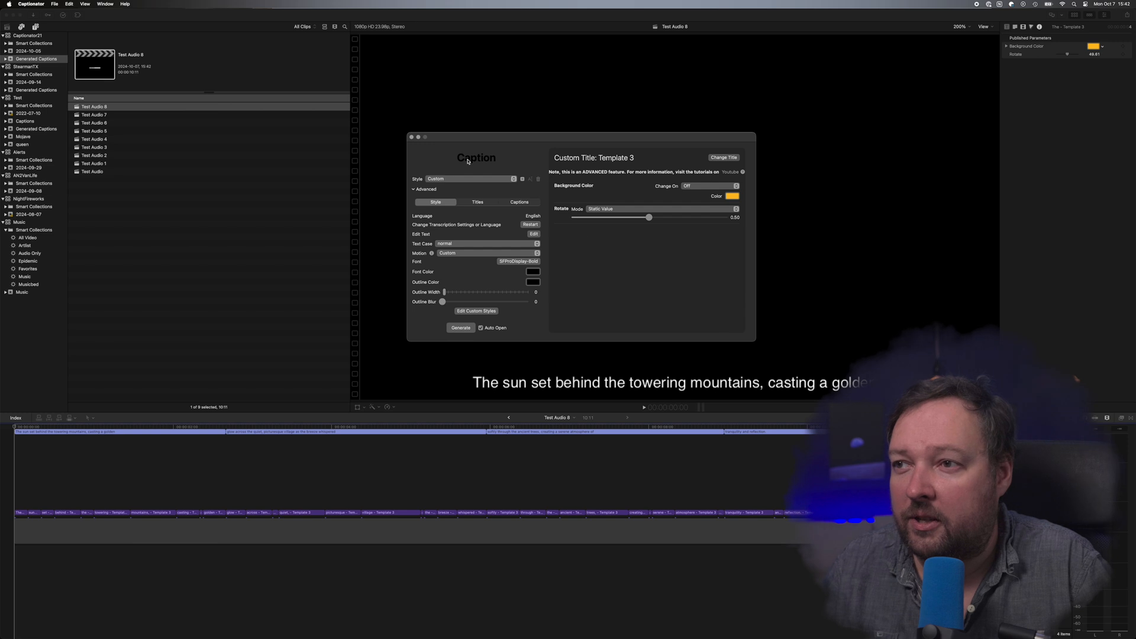
{"action": "left_click", "coordinate": [477, 202]}
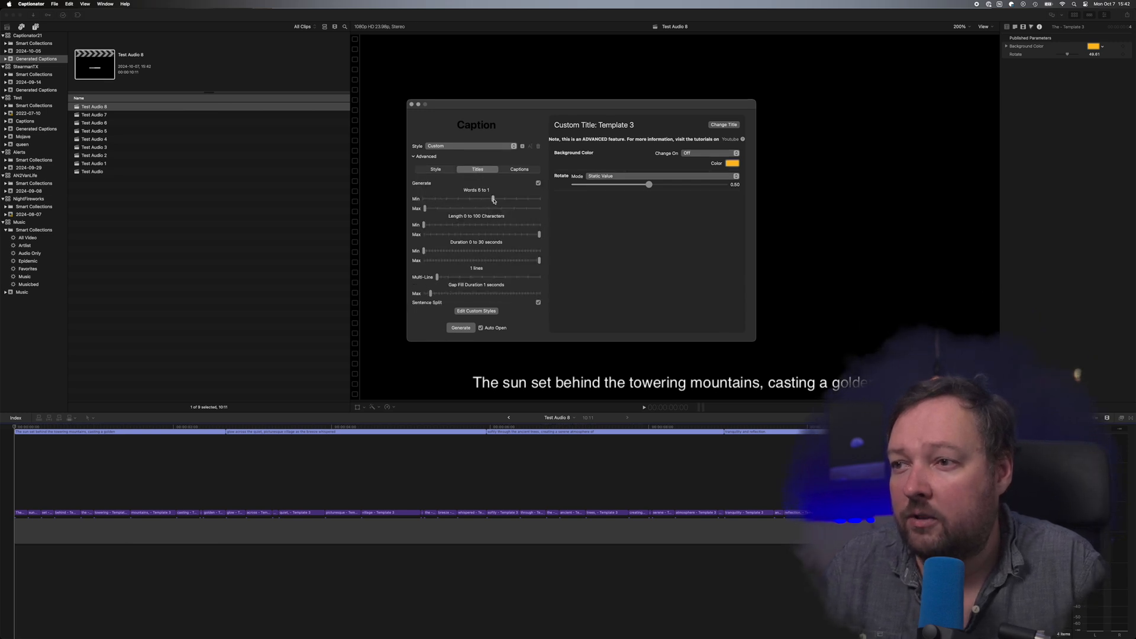
{"action": "left_click", "coordinate": [461, 328]}
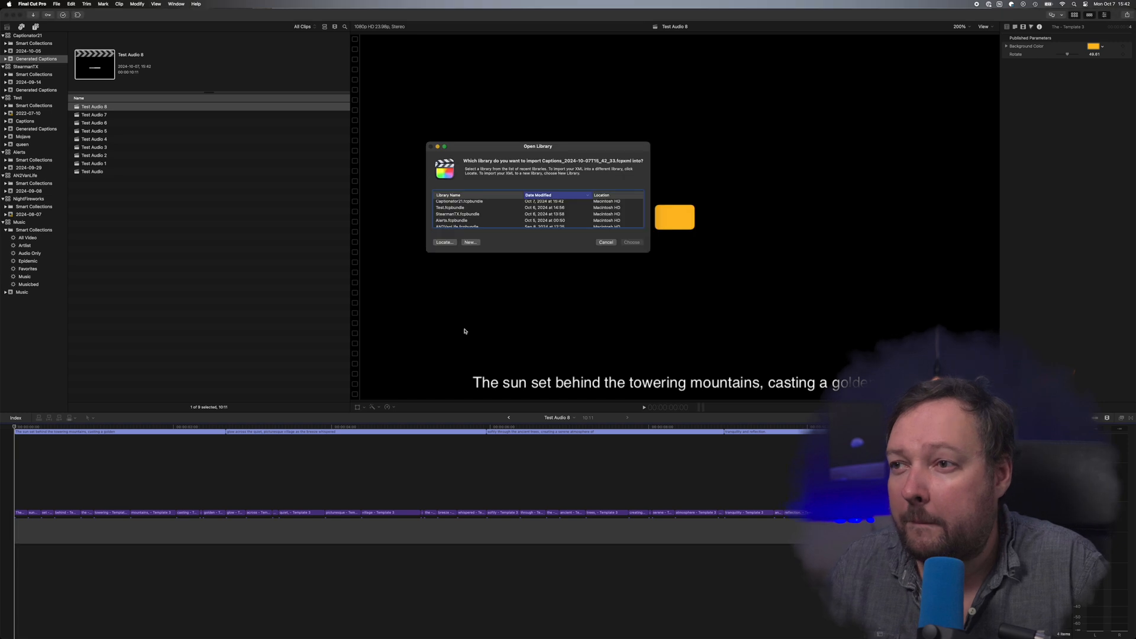
{"action": "double_click", "coordinate": [459, 203]}
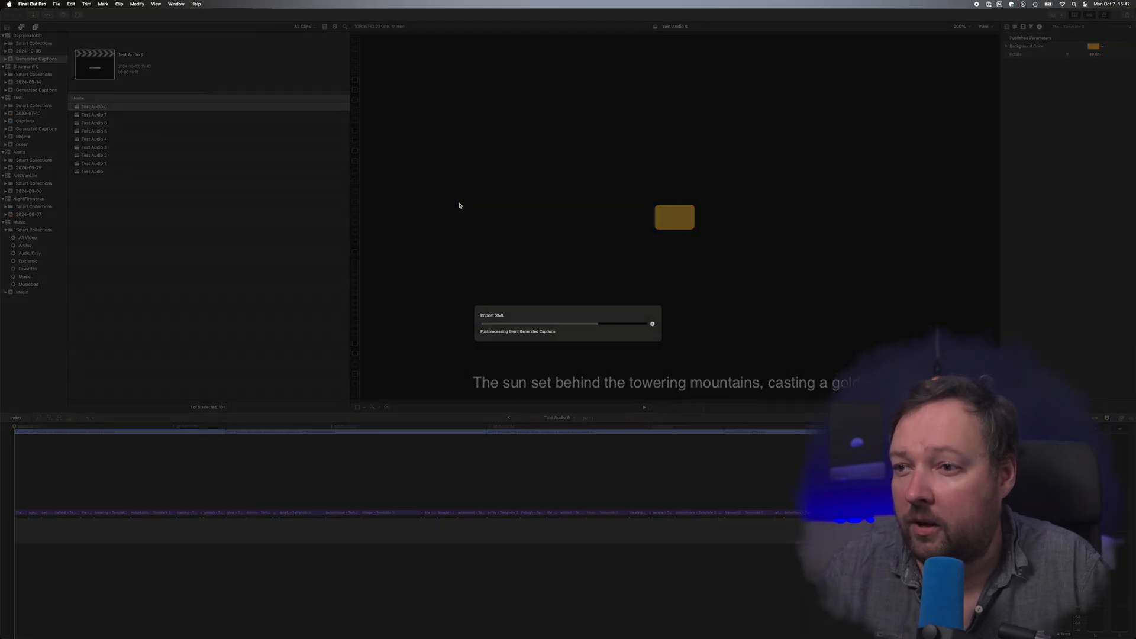
{"action": "left_click", "coordinate": [549, 411]}
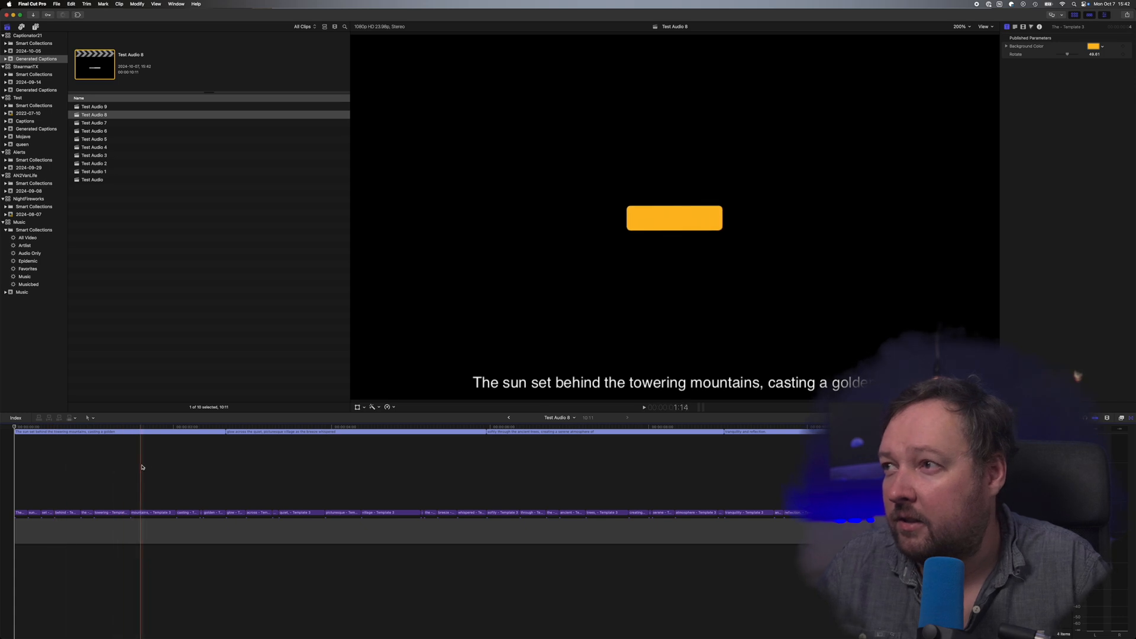
{"action": "double_click", "coordinate": [102, 106]}
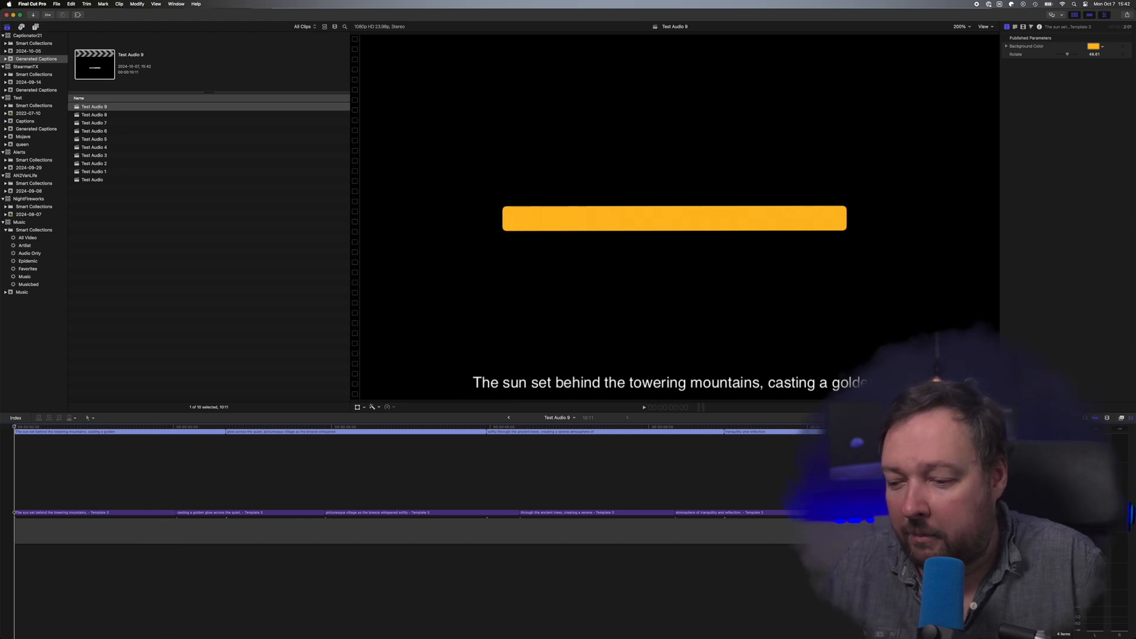
Step: In Motion, shorten the Sequence Text behavior to end at about 4:12, scrub near its end to check the words, and save Template 3
{"action": "key", "text": "super+Tab"}
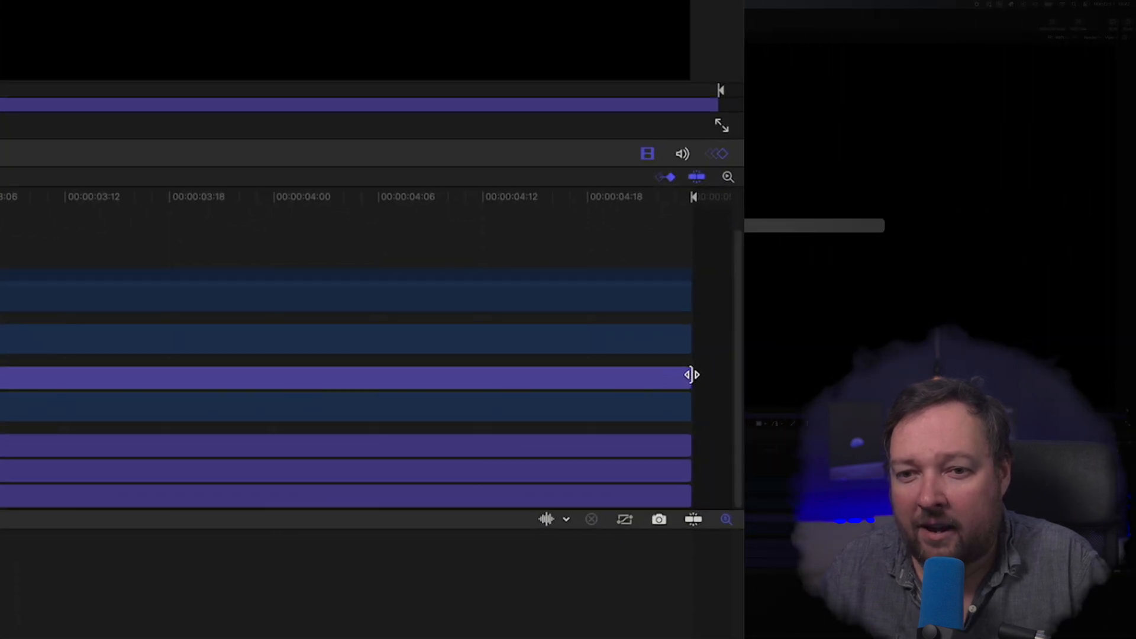
{"action": "left_click_drag", "start_coordinate": [692, 374], "coordinate": [482, 375]}
{"action": "left_click_drag", "start_coordinate": [113, 198], "coordinate": [464, 212]}
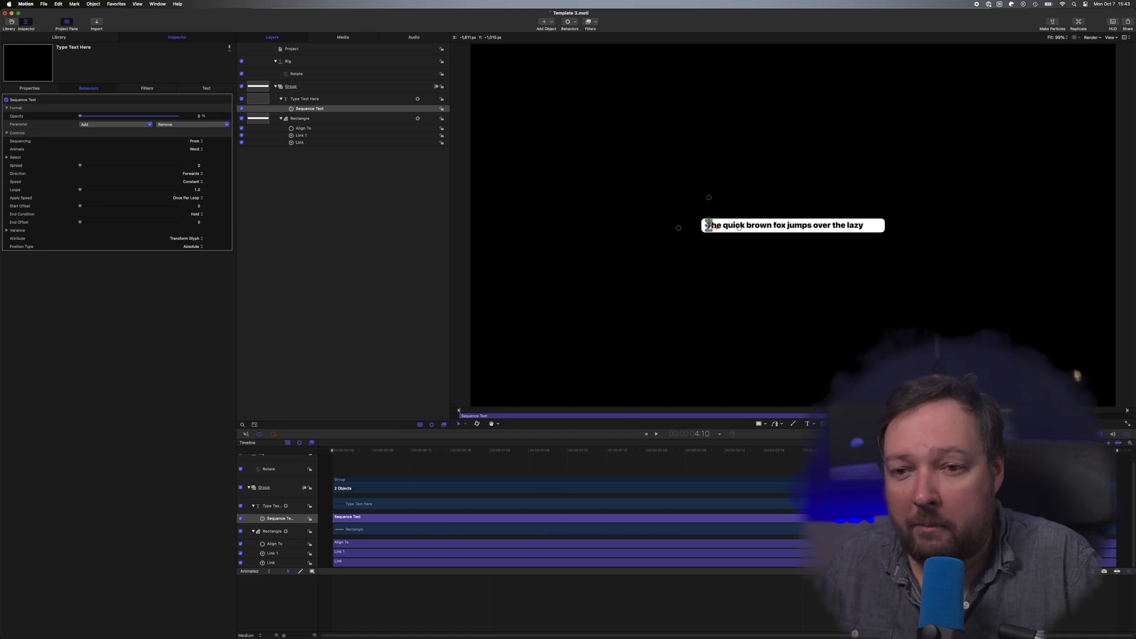
{"action": "mouse_move", "coordinate": [1051, 450]}
{"action": "left_mouse_down"}
{"action": "mouse_move", "coordinate": [1098, 451]}
{"action": "mouse_move", "coordinate": [1038, 451]}
{"action": "left_mouse_up"}
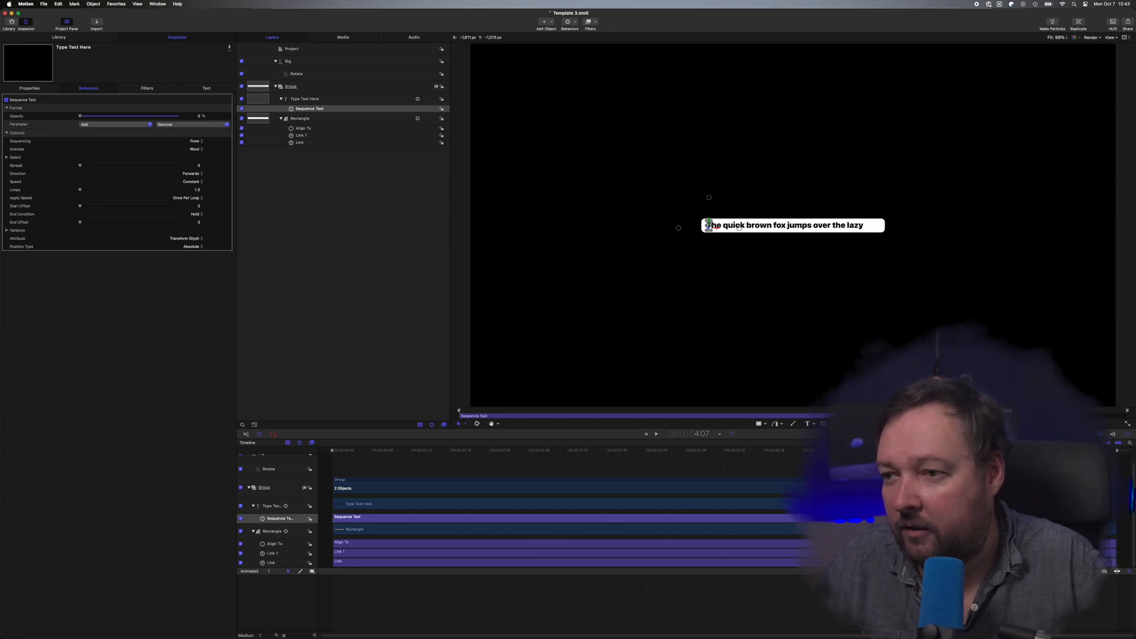
{"action": "key", "text": "super+s"}
Step: Switch to Captionator and regenerate the captions with the updated Template 3 into the Captionator21 library, keeping both versions
{"action": "key", "text": "super+Tab"}
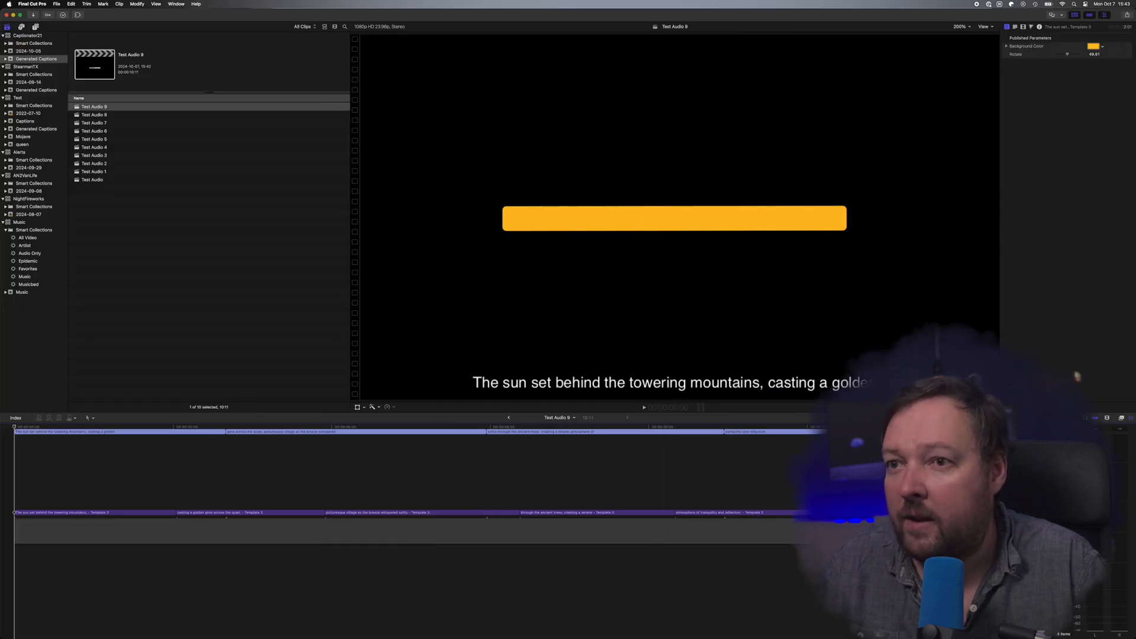
{"action": "key", "text": "super+Tab"}
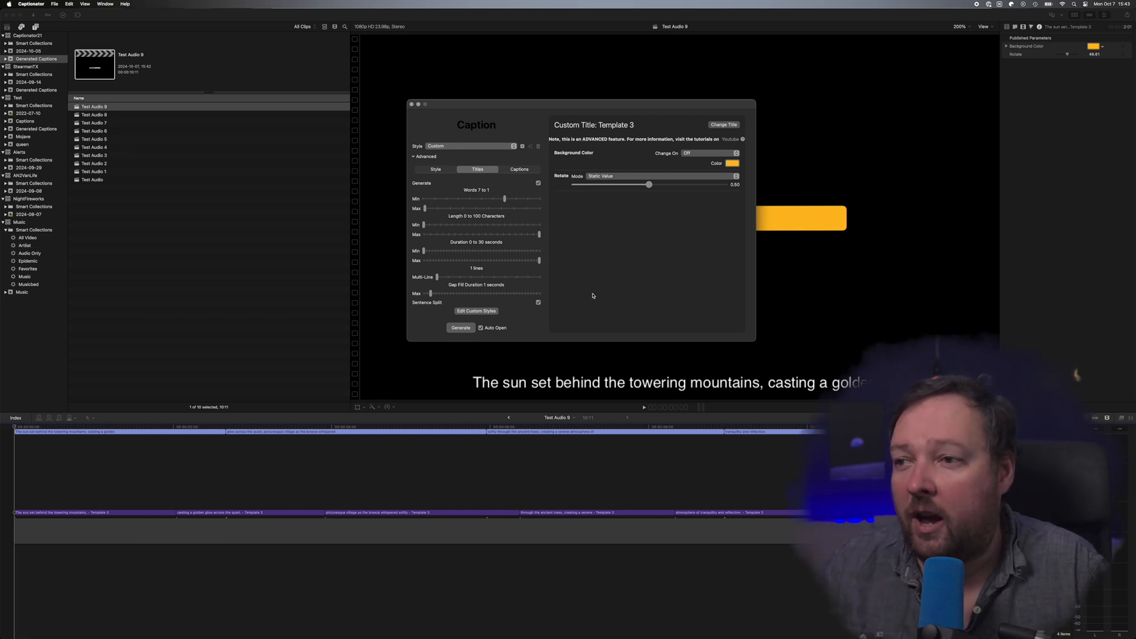
{"action": "left_click", "coordinate": [461, 328]}
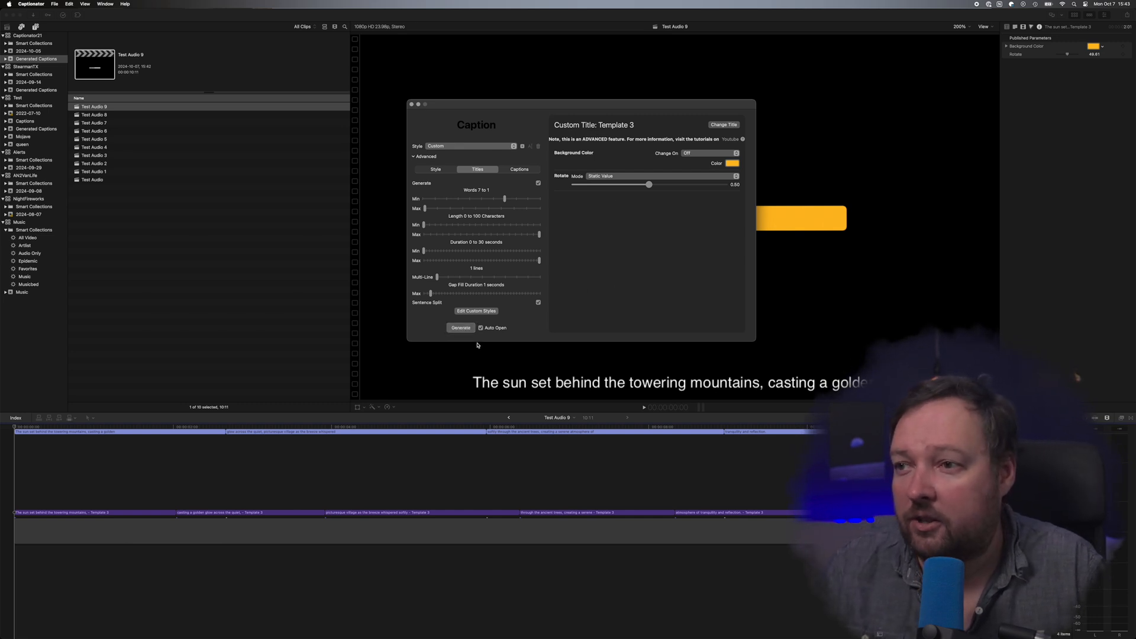
{"action": "scroll", "coordinate": [478, 209], "scroll_direction": "up", "scroll_amount": 3}
{"action": "left_click", "coordinate": [463, 205]}
{"action": "double_click", "coordinate": [463, 205]}
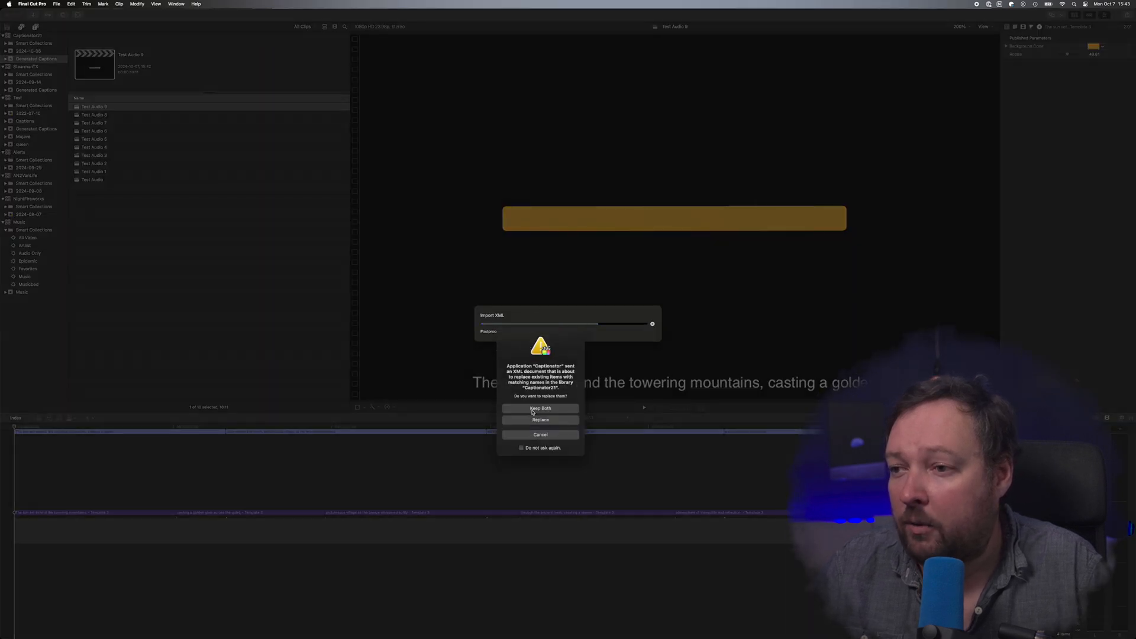
{"action": "left_click", "coordinate": [532, 410]}
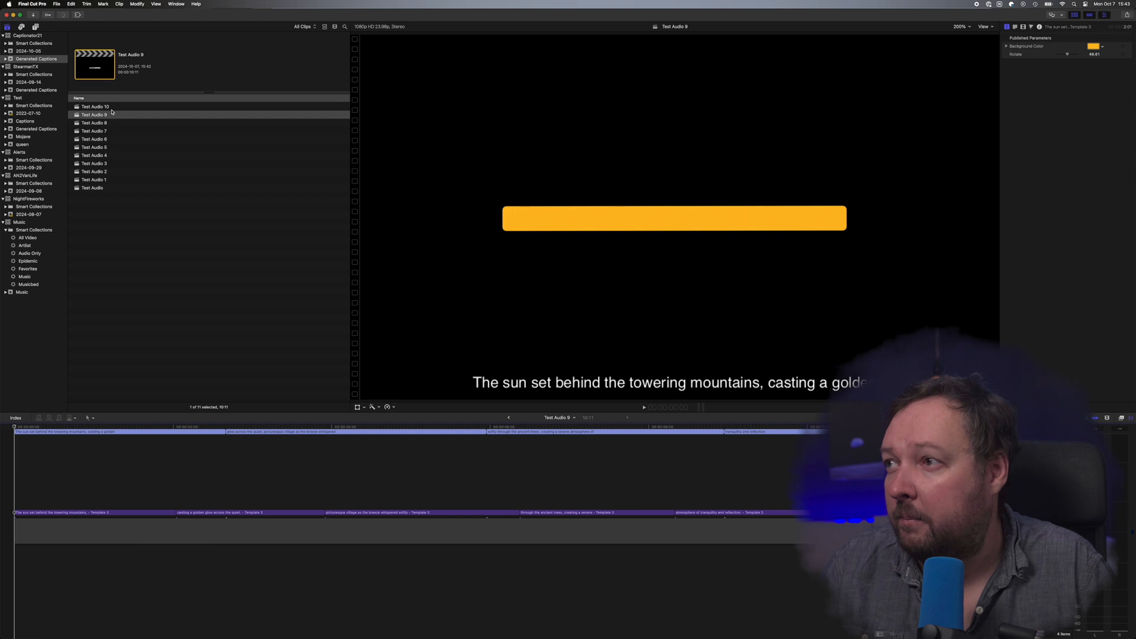
Step: Open the newly imported Test Audio 10 project and play its word-by-word titles
{"action": "left_click", "coordinate": [98, 107]}
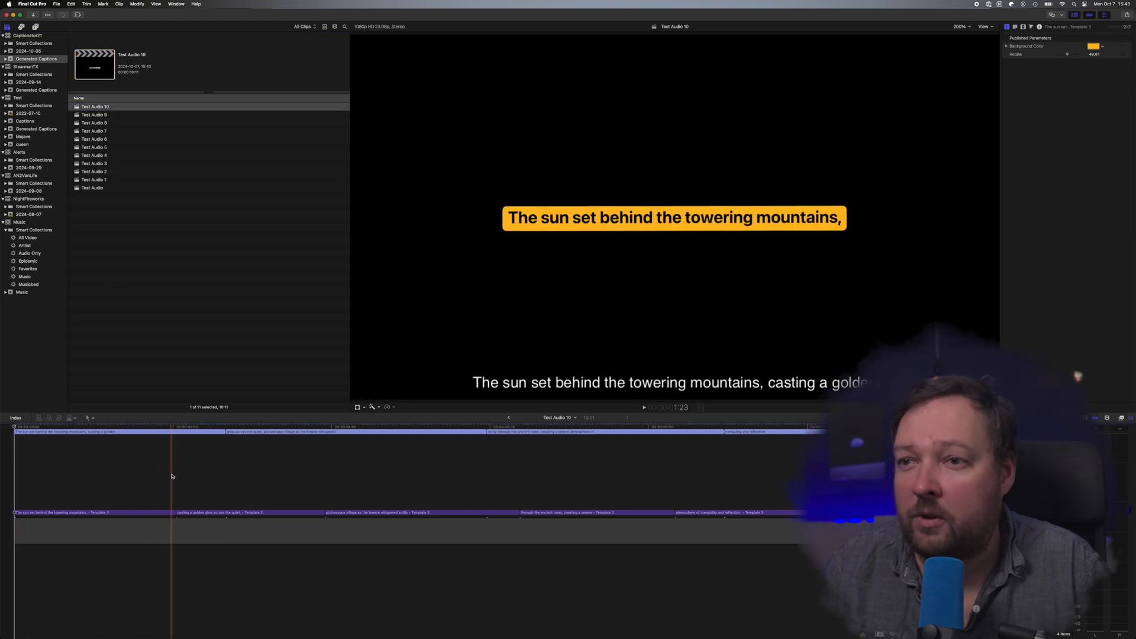
{"action": "key", "text": "space"}
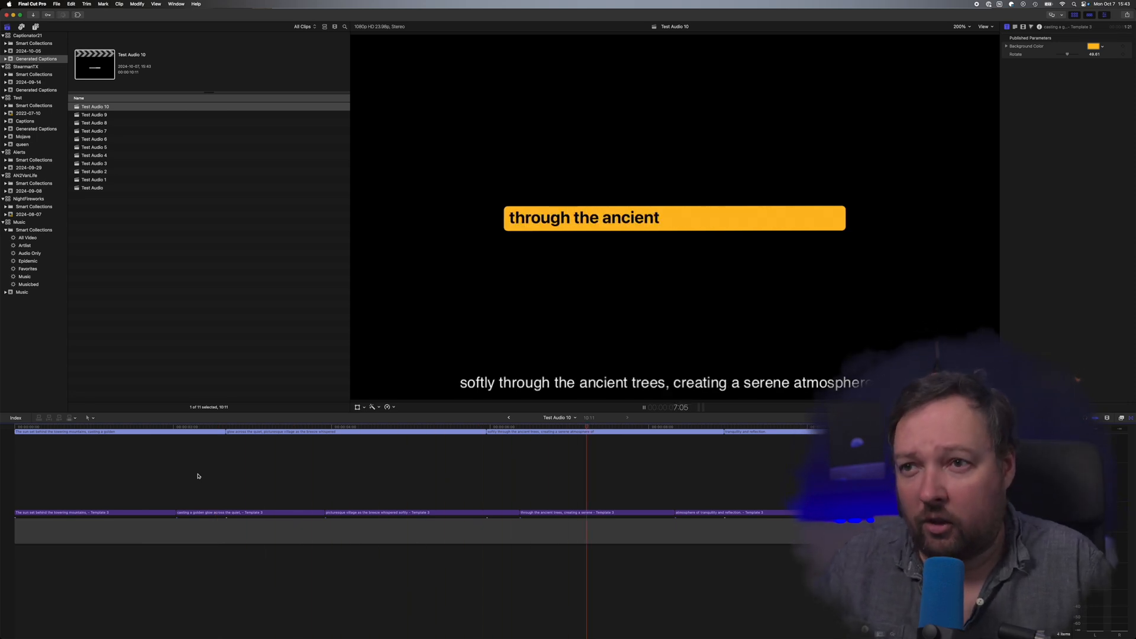
Step: Stop playback of Test Audio 10 and scrub through its first word-by-word title
{"action": "key", "text": "space"}
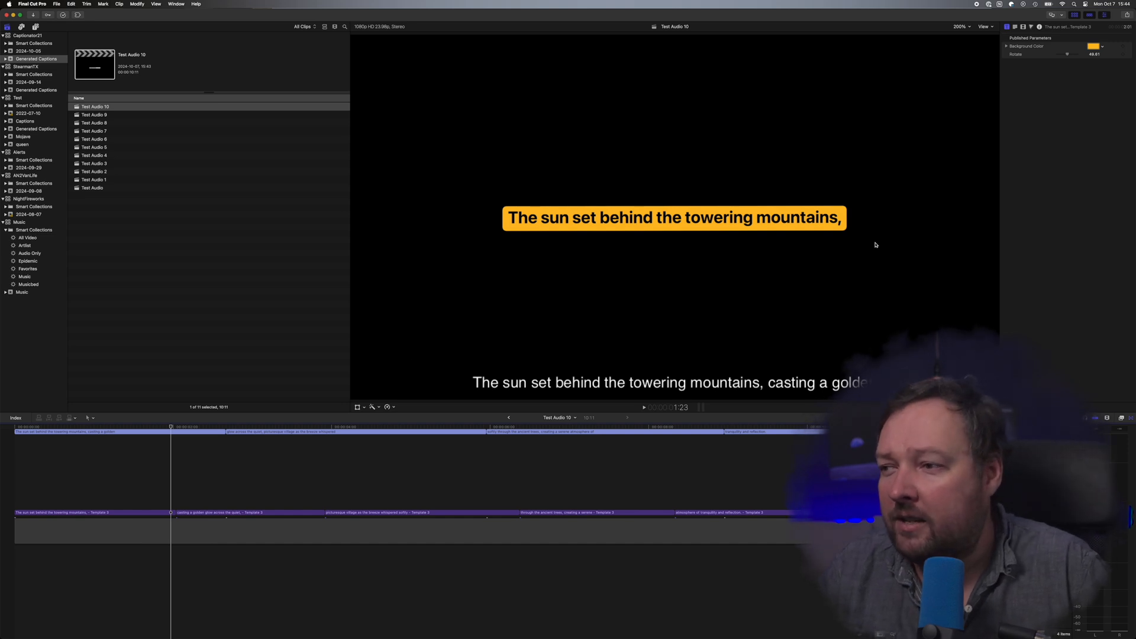
{"action": "left_click_drag", "start_coordinate": [170, 427], "coordinate": [129, 425]}
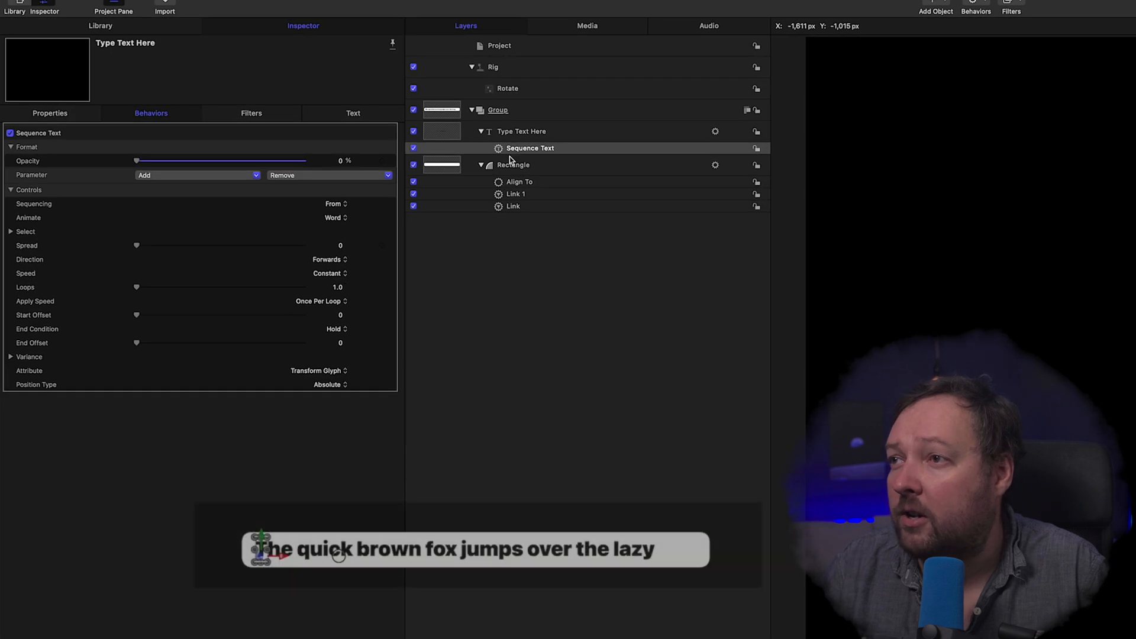
Step: Switch to Motion, set the Sequence Text behavior's Speed to Custom, try Custom Speed up to 100%, and reset that parameter
{"action": "left_click", "coordinate": [548, 150]}
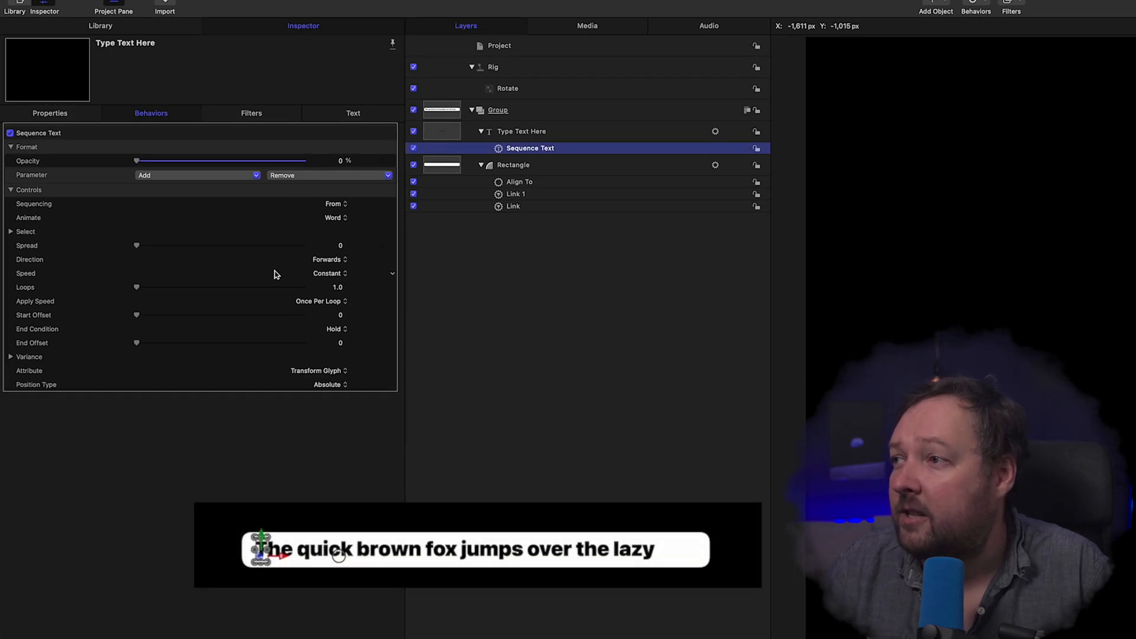
{"action": "left_click", "coordinate": [333, 275]}
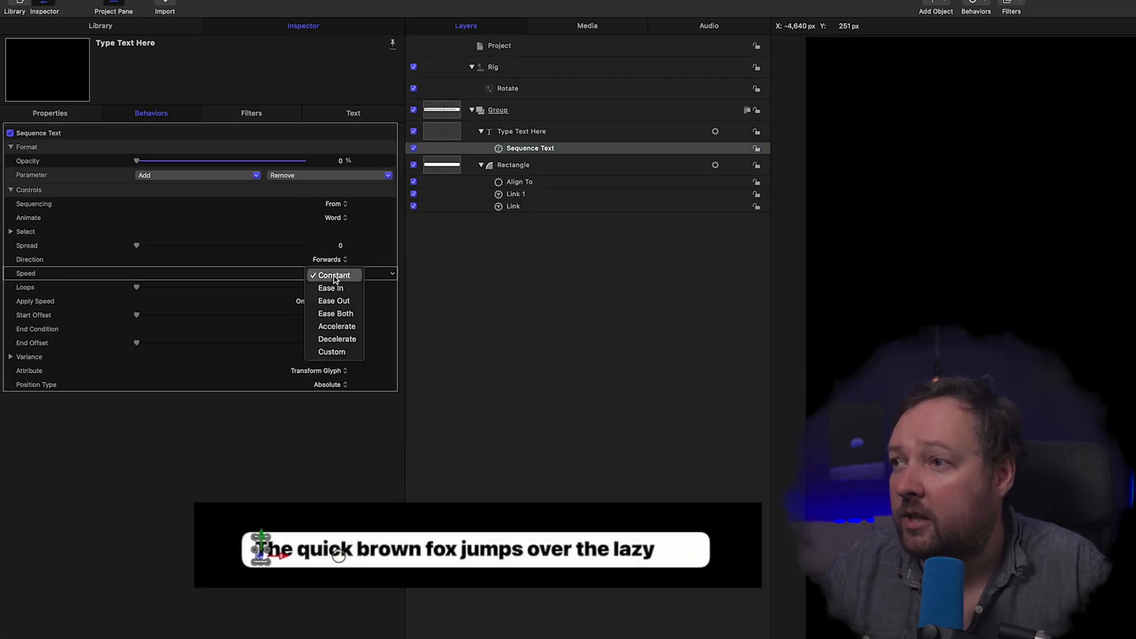
{"action": "left_click", "coordinate": [340, 351]}
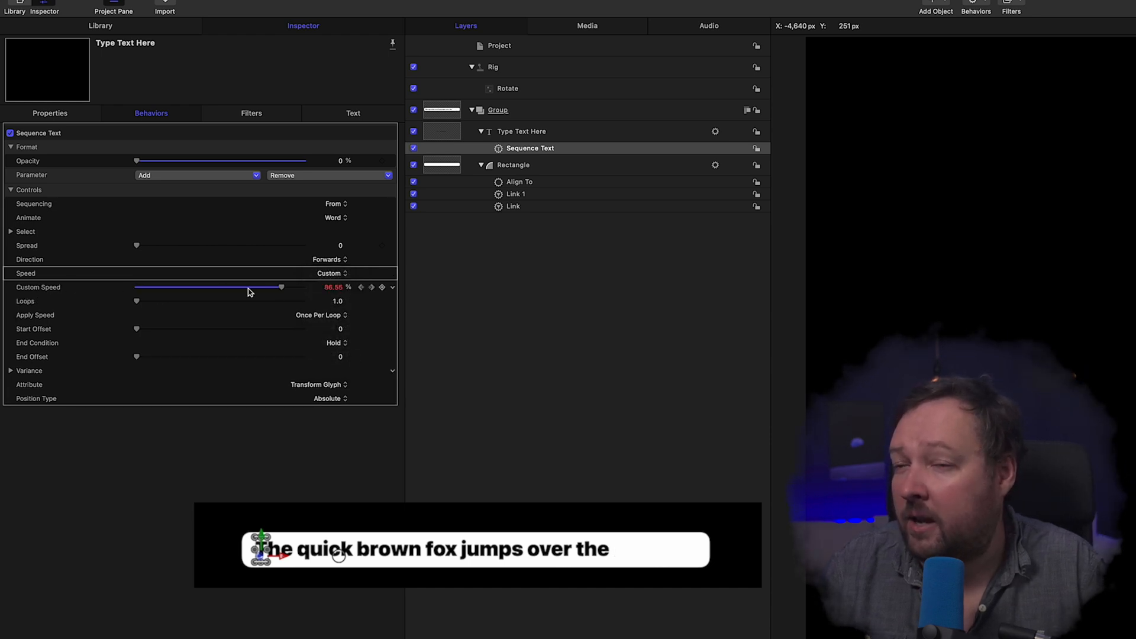
{"action": "left_click_drag", "start_coordinate": [281, 291], "coordinate": [319, 290]}
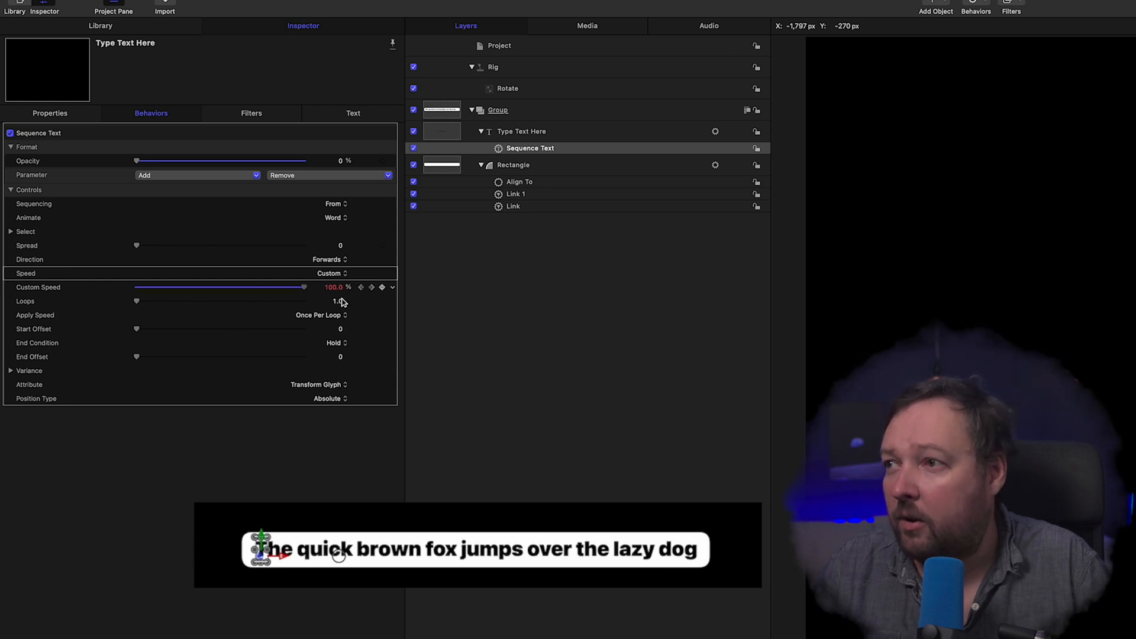
{"action": "left_click", "coordinate": [392, 289]}
{"action": "left_click", "coordinate": [409, 296]}
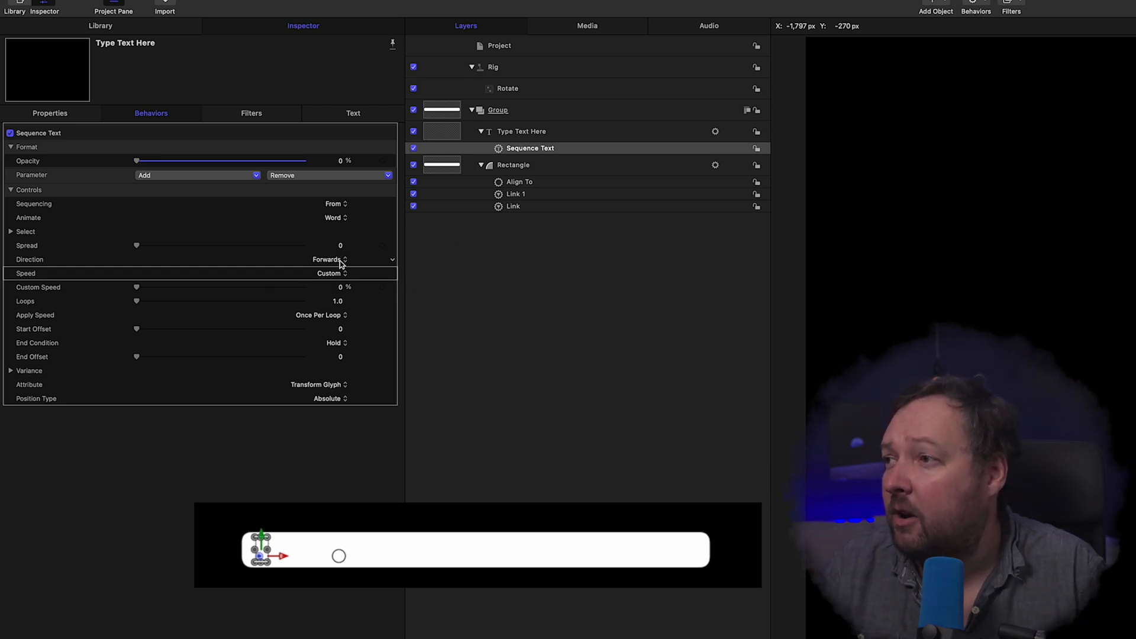
Step: Add the Custom Speed parameter to a new slider in the existing Rig and rename the slider Progress
{"action": "left_click", "coordinate": [391, 289]}
{"action": "mouse_move", "coordinate": [445, 429]}
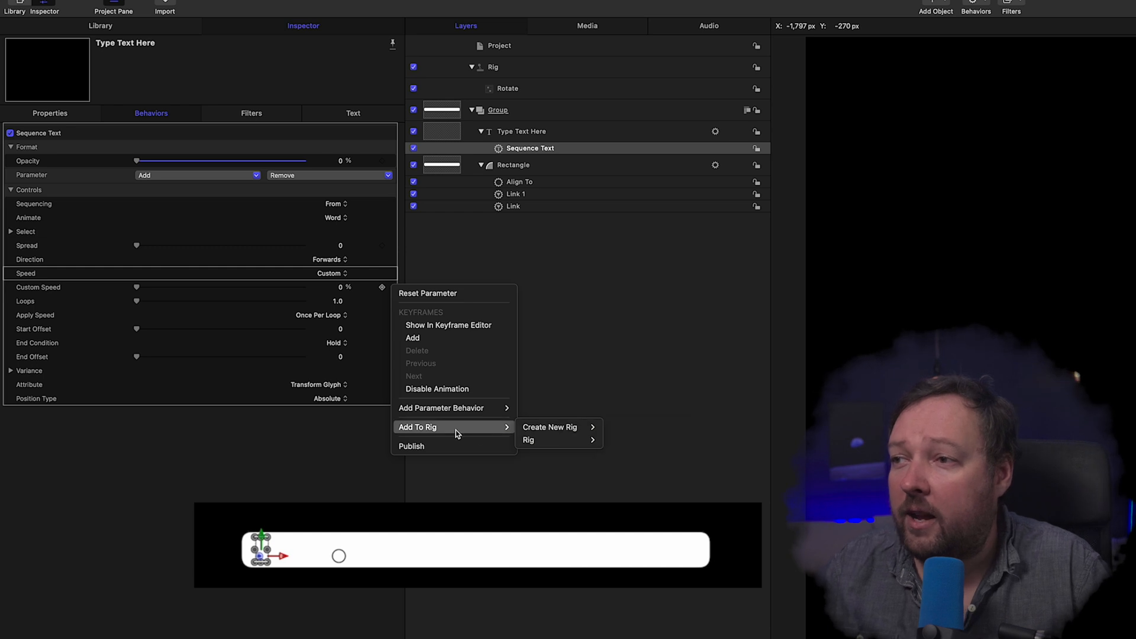
{"action": "mouse_move", "coordinate": [549, 445]}
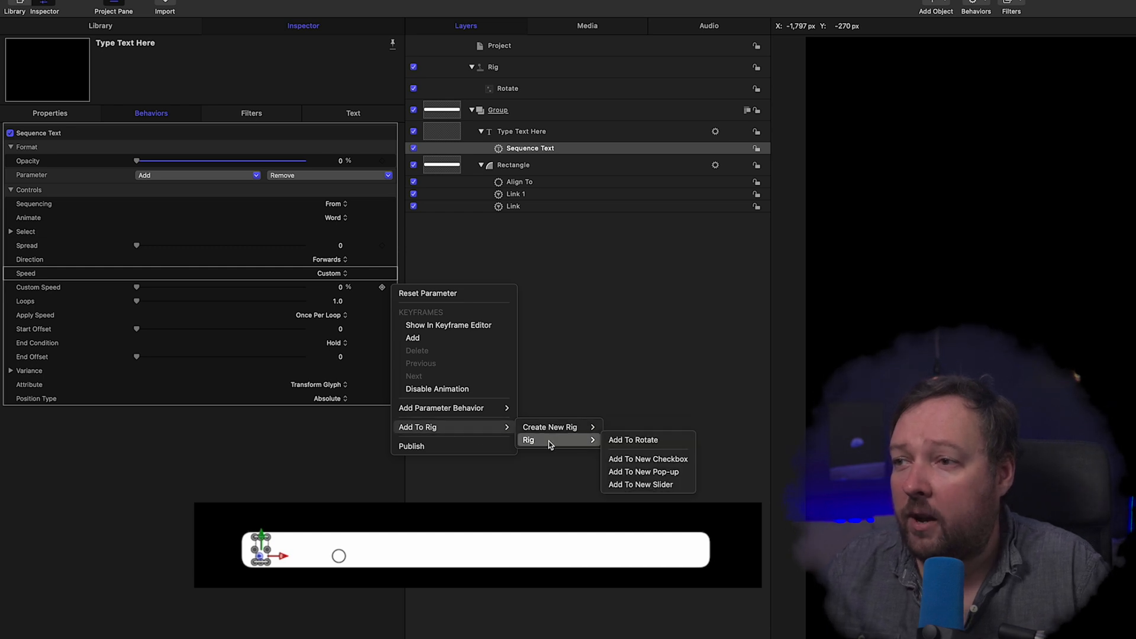
{"action": "left_click", "coordinate": [642, 487]}
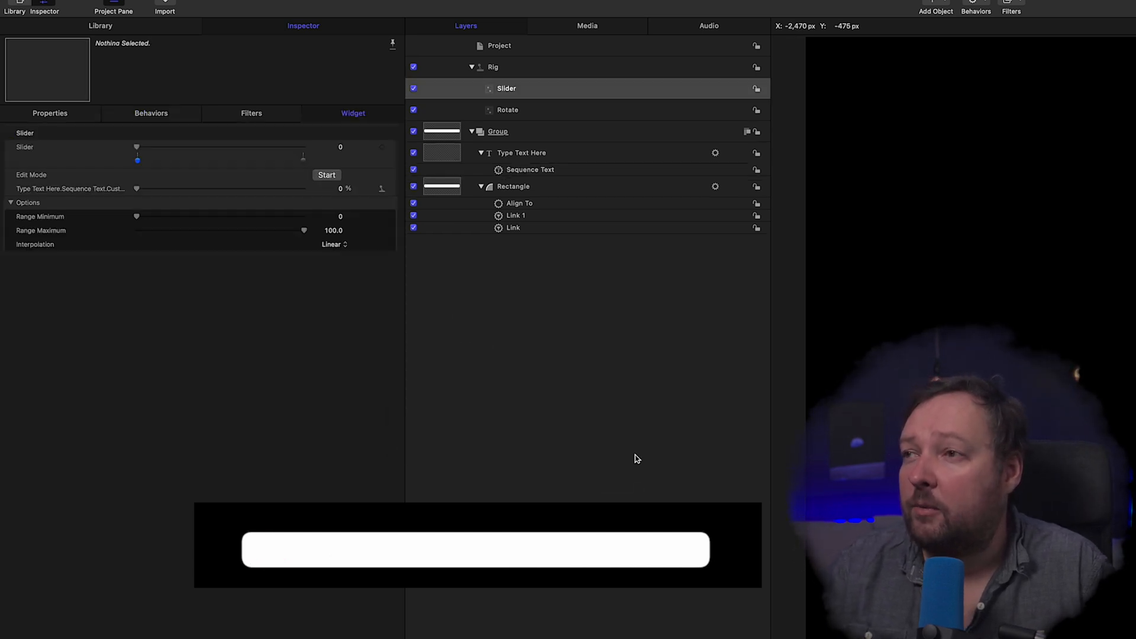
{"action": "double_click", "coordinate": [511, 90]}
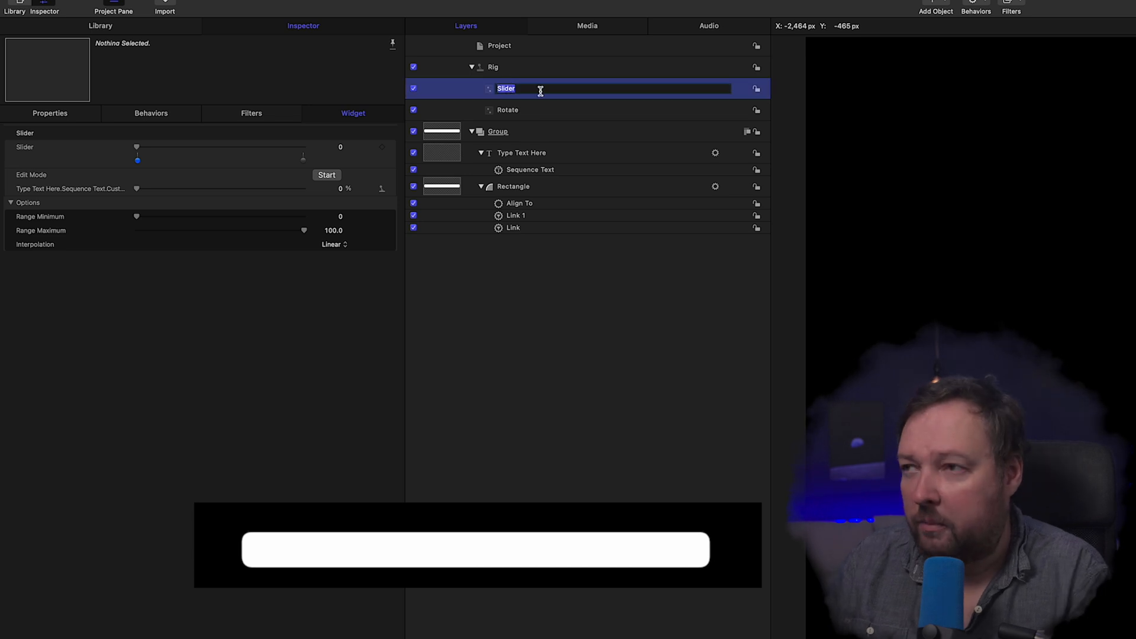
{"action": "type", "text": "Progress"}
{"action": "key", "text": "Return"}
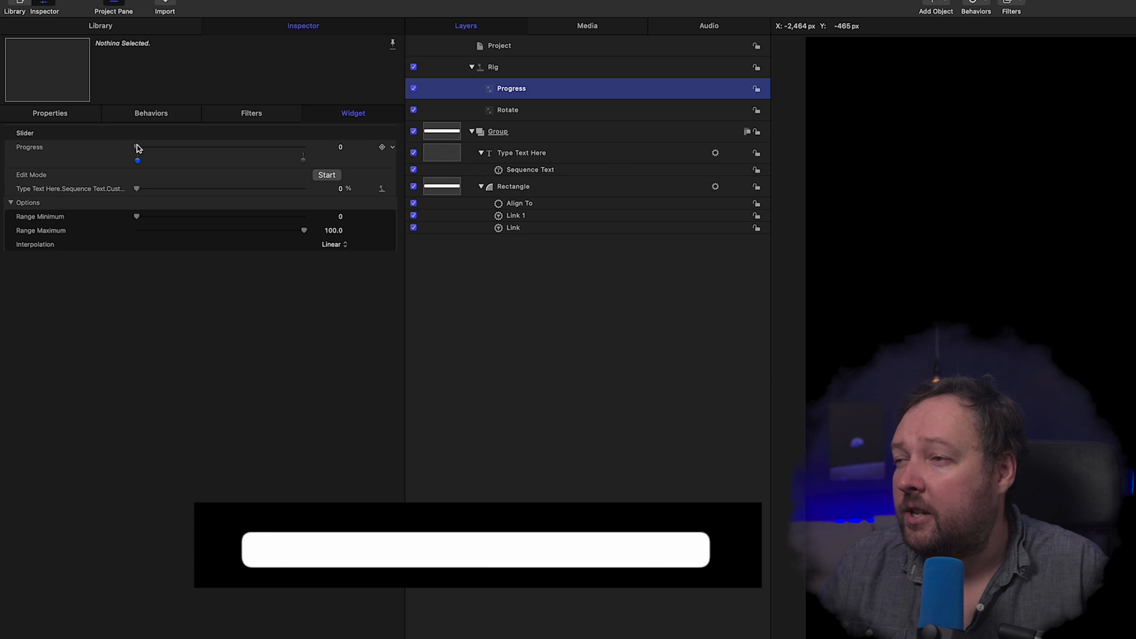
Step: Set Custom Speed to 100% at the Progress slider's maximum and test the word reveal, leaving Progress at about 7.88
{"action": "left_click_drag", "start_coordinate": [198, 147], "coordinate": [117, 147]}
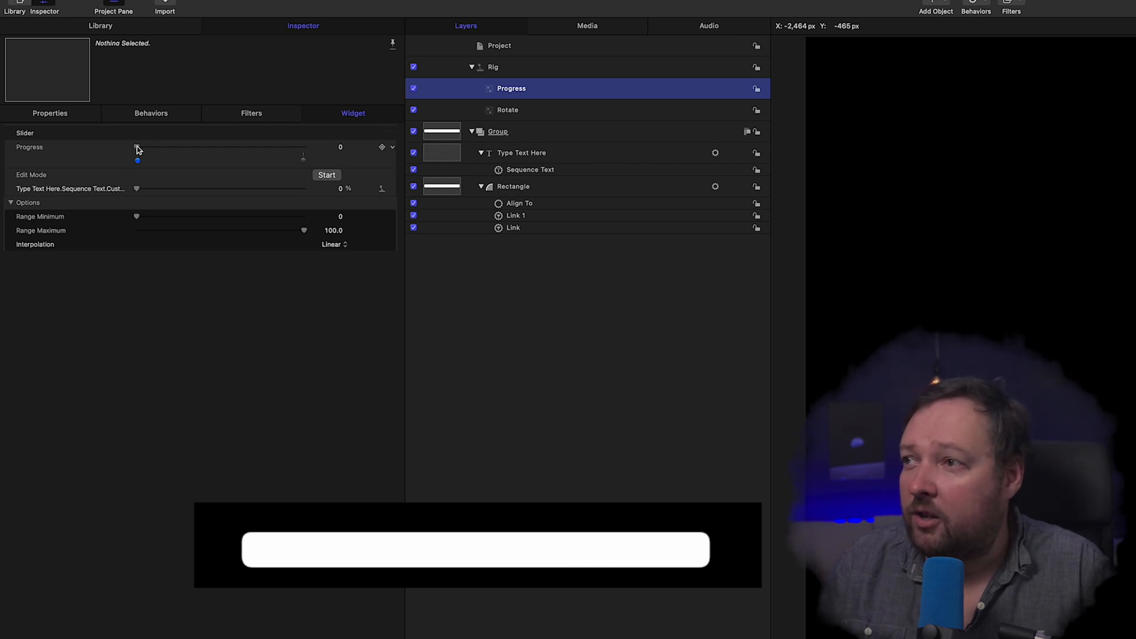
{"action": "left_click_drag", "start_coordinate": [137, 148], "coordinate": [308, 150]}
{"action": "left_click_drag", "start_coordinate": [339, 189], "coordinate": [336, 190]}
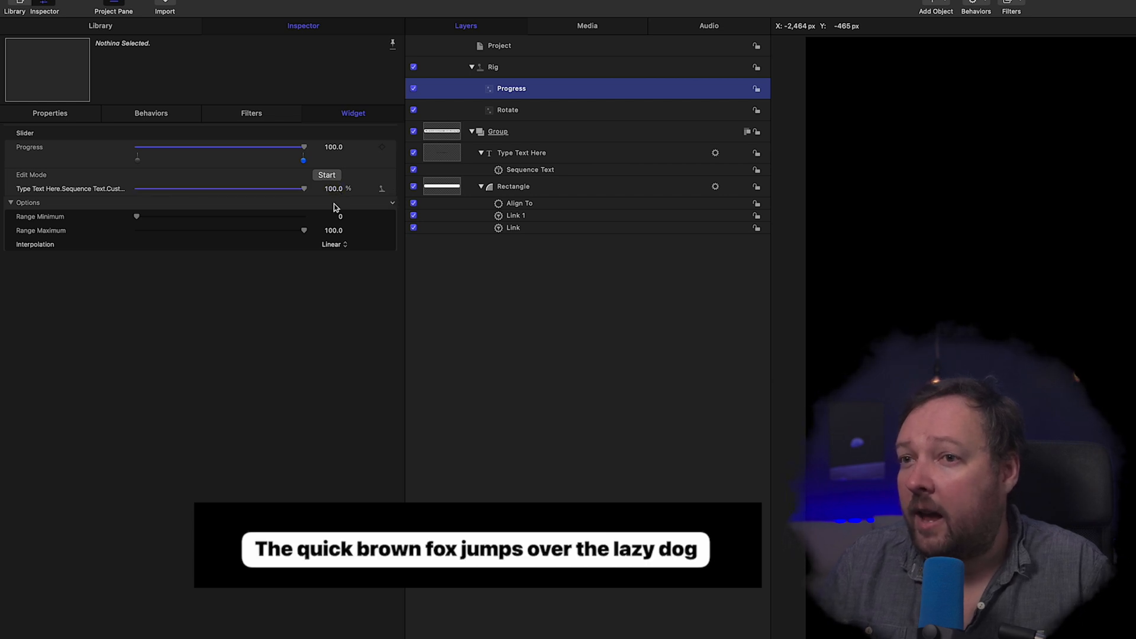
{"action": "left_click_drag", "start_coordinate": [304, 147], "coordinate": [200, 147]}
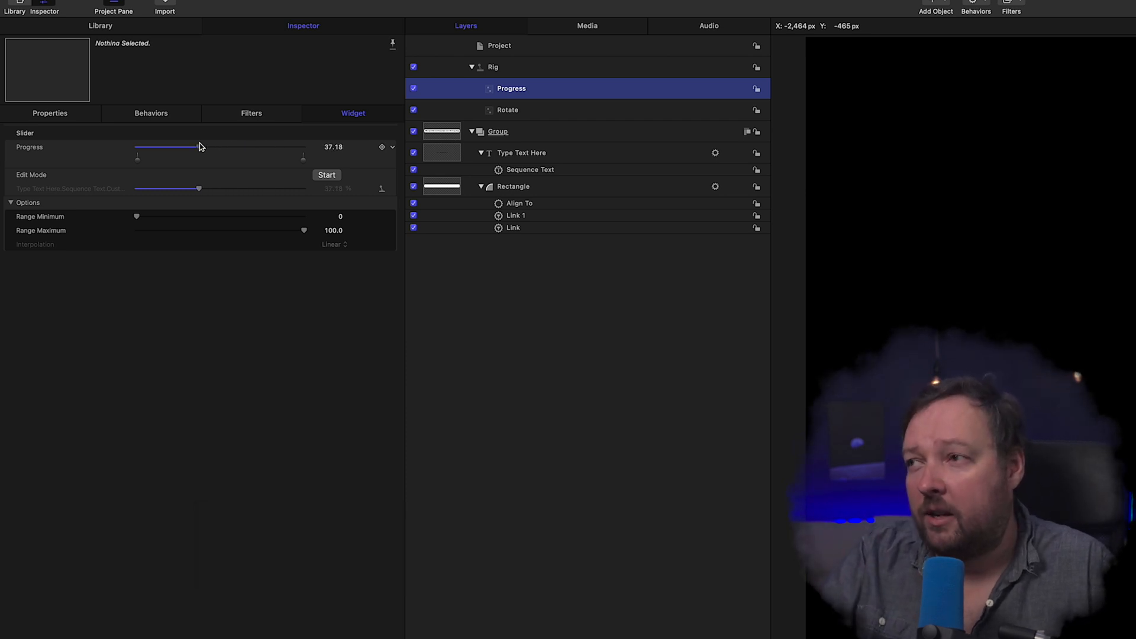
{"action": "left_click_drag", "start_coordinate": [200, 147], "coordinate": [135, 147]}
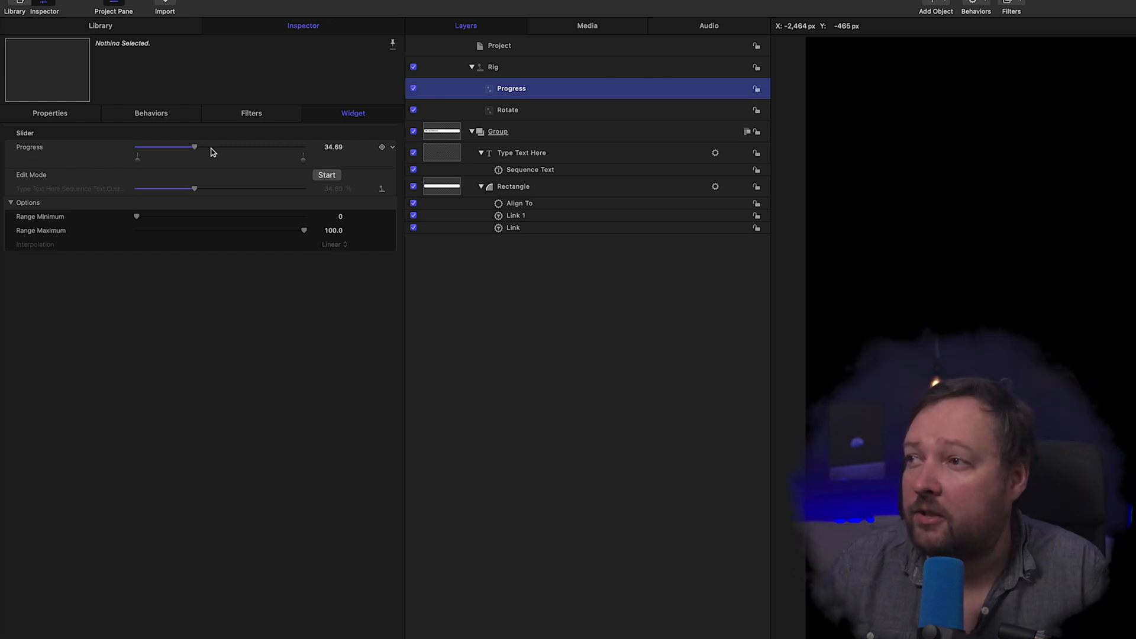
{"action": "left_click_drag", "start_coordinate": [196, 151], "coordinate": [150, 148]}
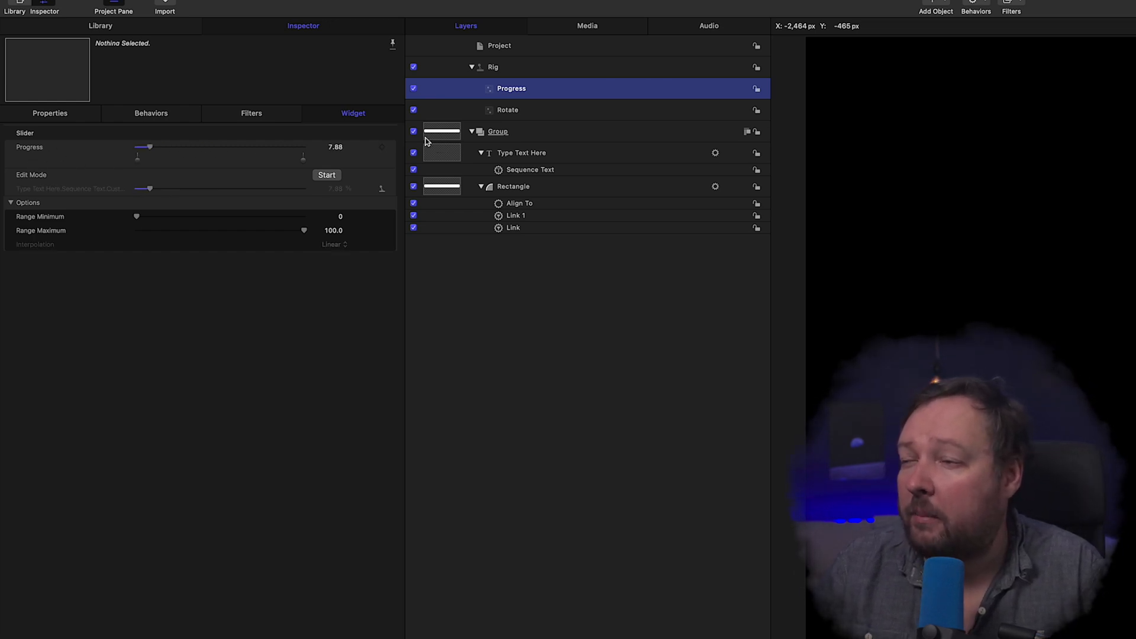
Step: Publish the Progress slider, check it among the project's published parameters, and save the template
{"action": "left_click", "coordinate": [393, 148]}
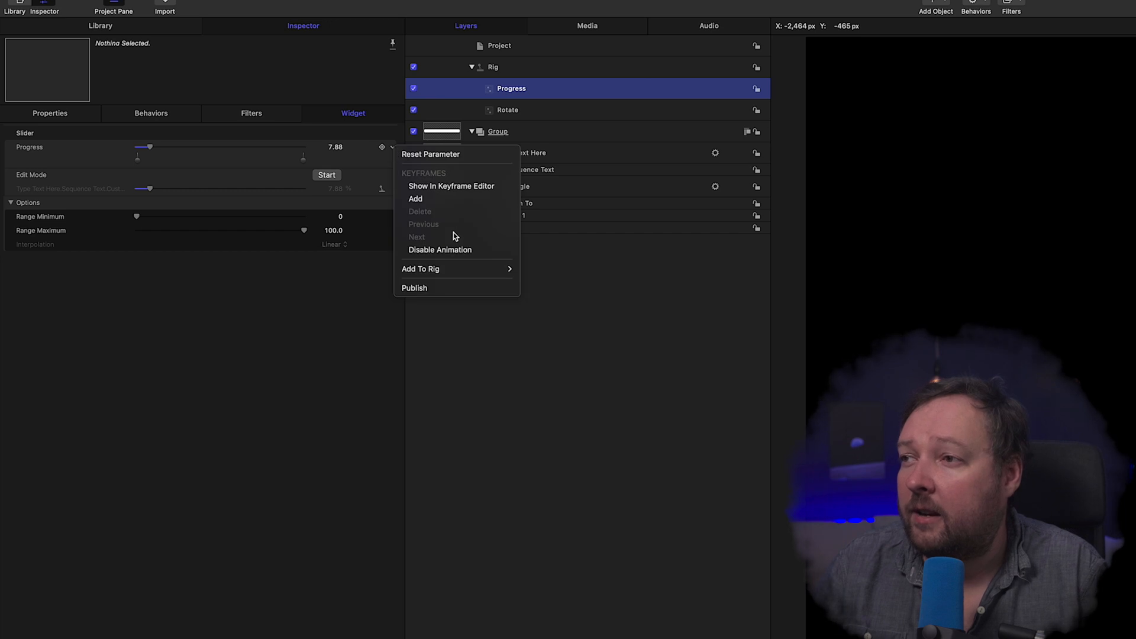
{"action": "left_click", "coordinate": [445, 288]}
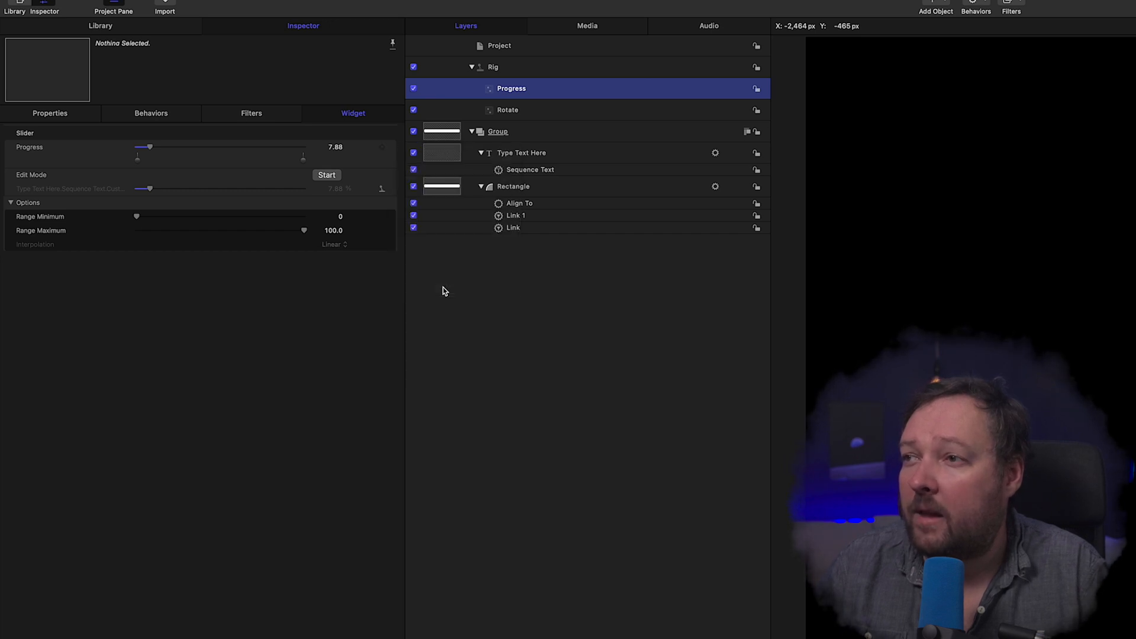
{"action": "left_click", "coordinate": [504, 46]}
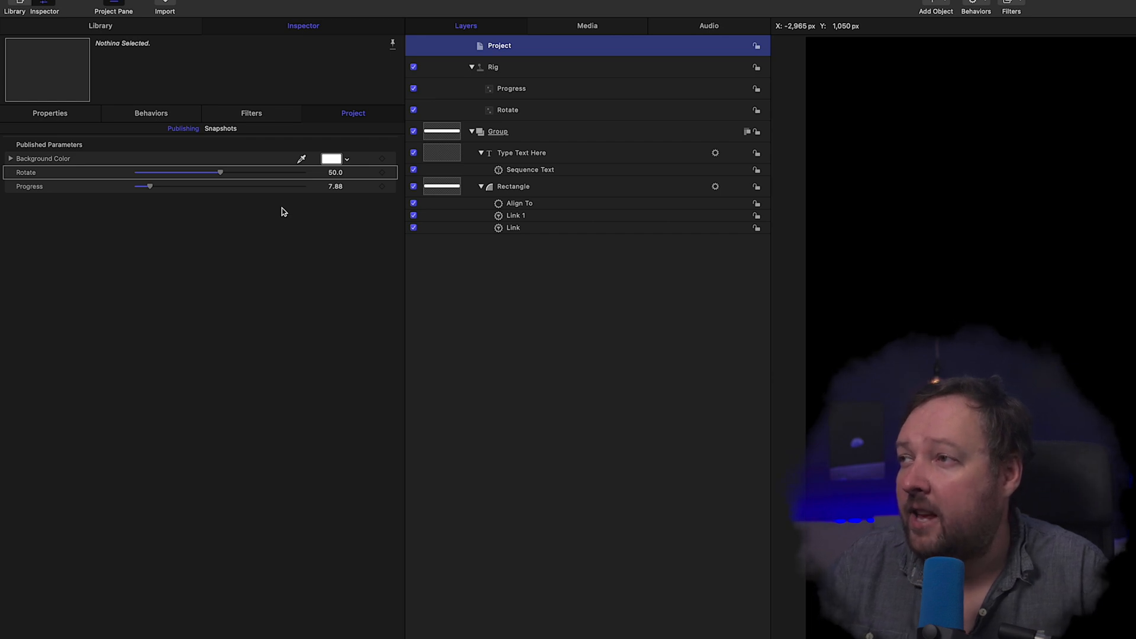
{"action": "left_click", "coordinate": [44, 4]}
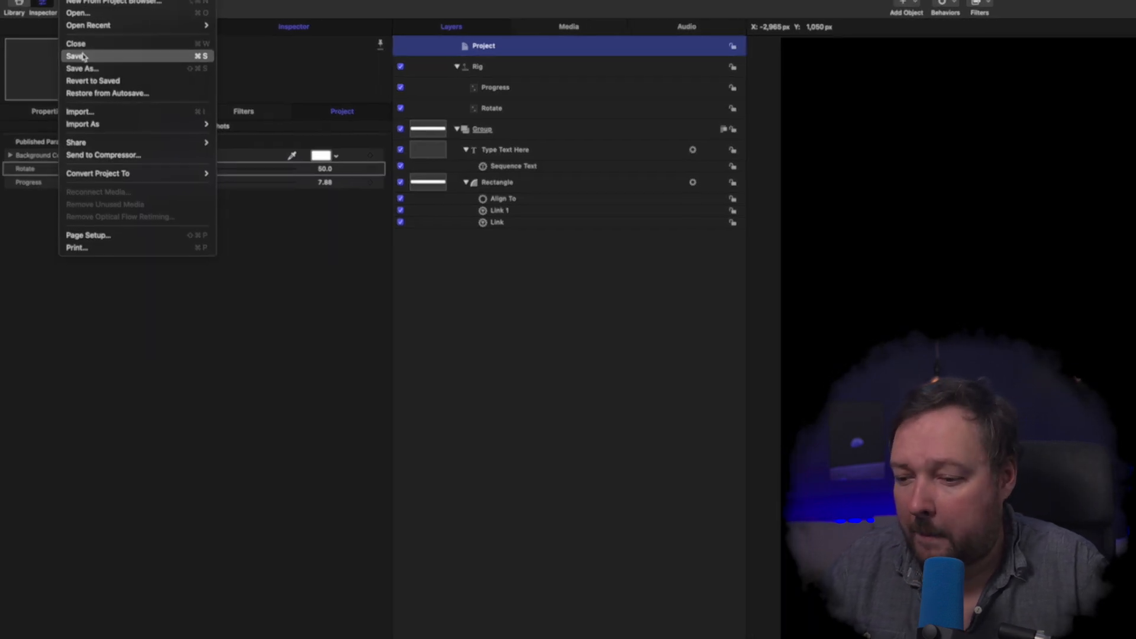
{"action": "left_click", "coordinate": [81, 55]}
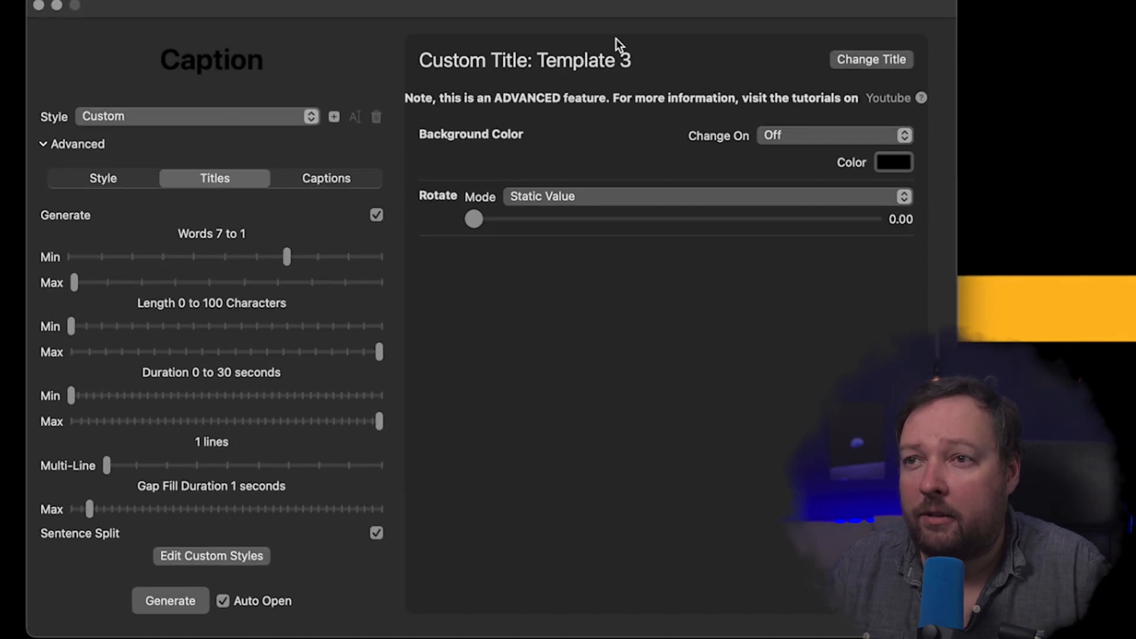
Step: In Captionator, reload Template 3 from the A Captionator Tutorial folder as the custom title
{"action": "left_click", "coordinate": [858, 59]}
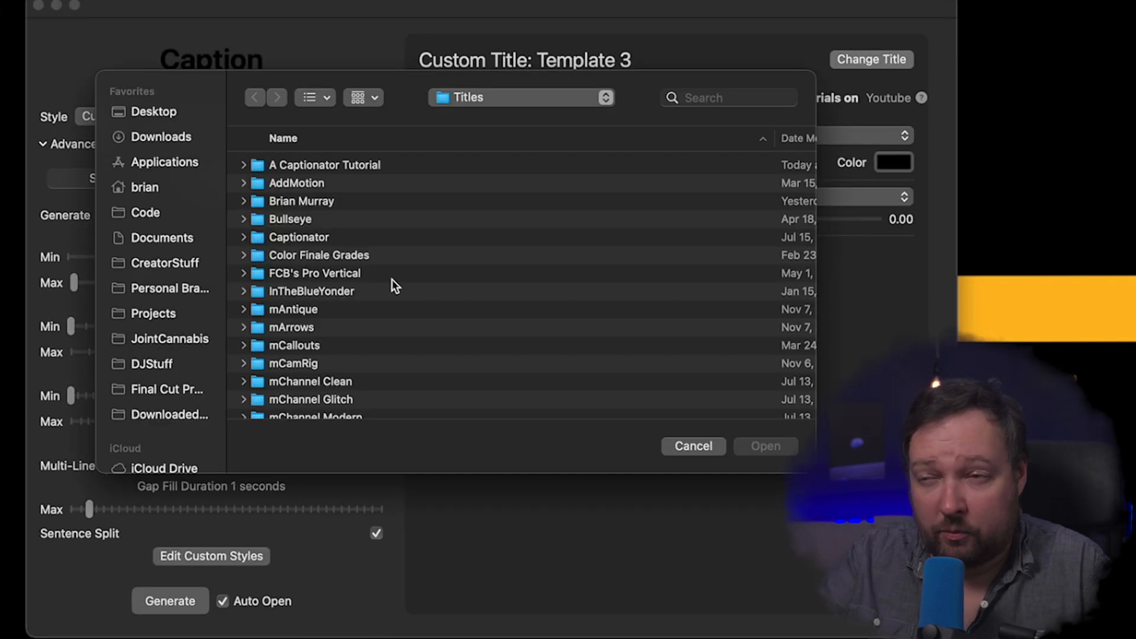
{"action": "double_click", "coordinate": [364, 163]}
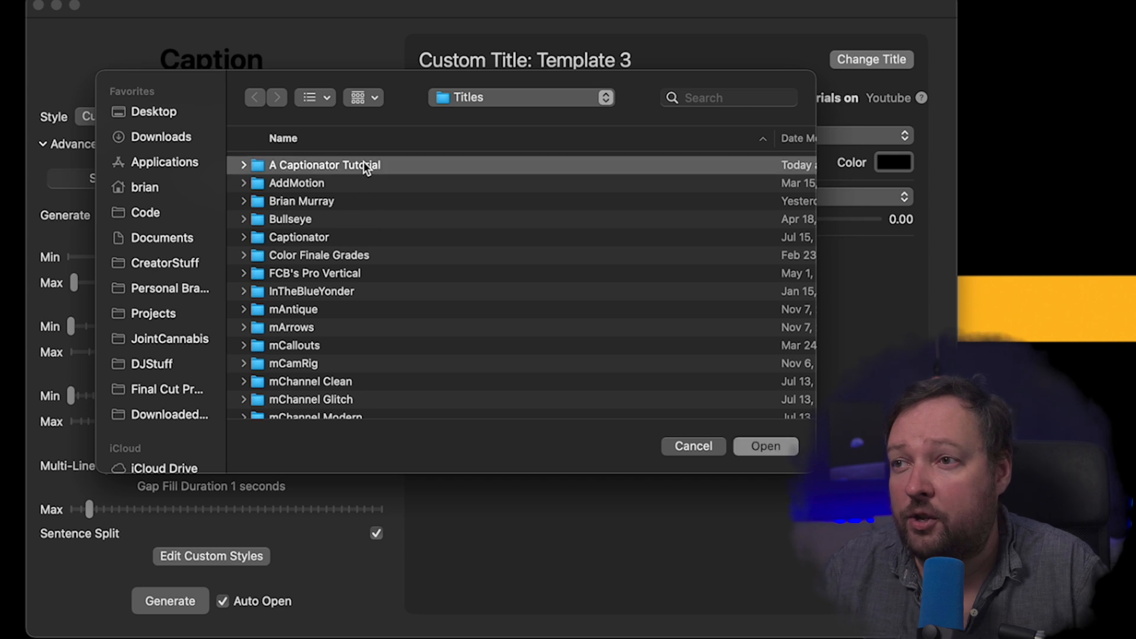
{"action": "double_click", "coordinate": [298, 201]}
{"action": "double_click", "coordinate": [332, 217]}
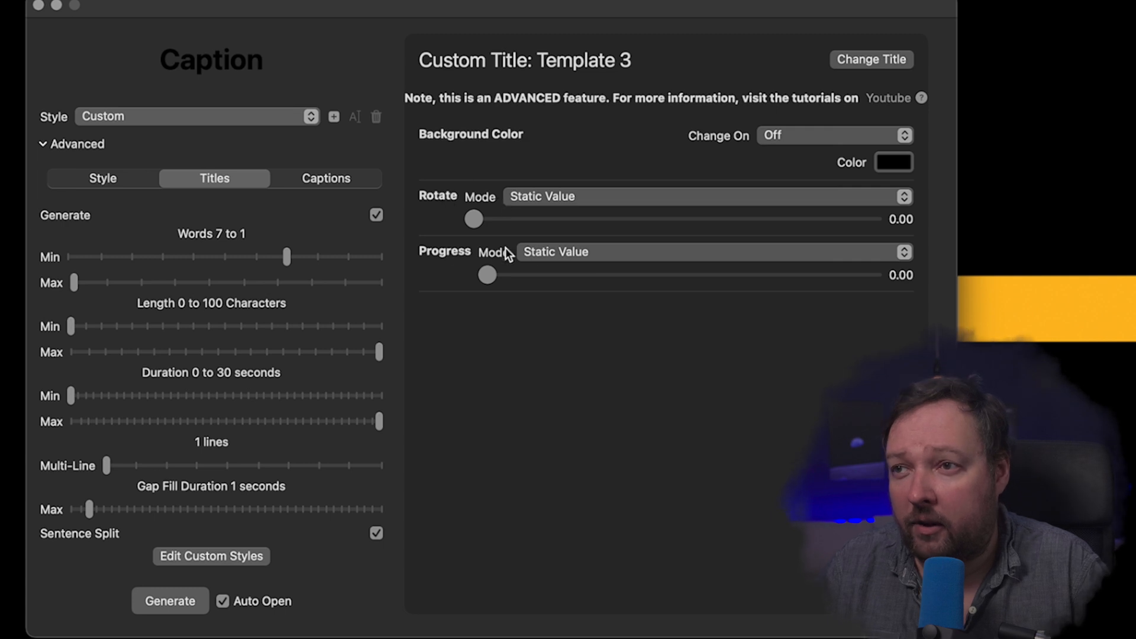
Step: Set the title's static Rotate value to 0.50 and its Background Color to orange
{"action": "left_click_drag", "start_coordinate": [482, 218], "coordinate": [676, 218]}
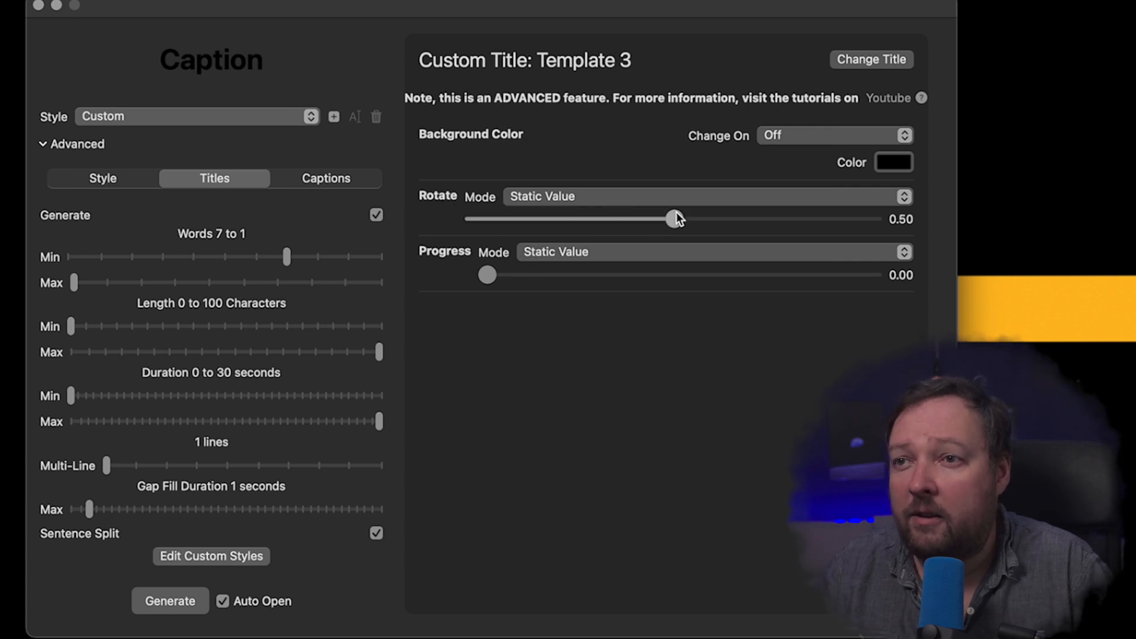
{"action": "left_click", "coordinate": [895, 163]}
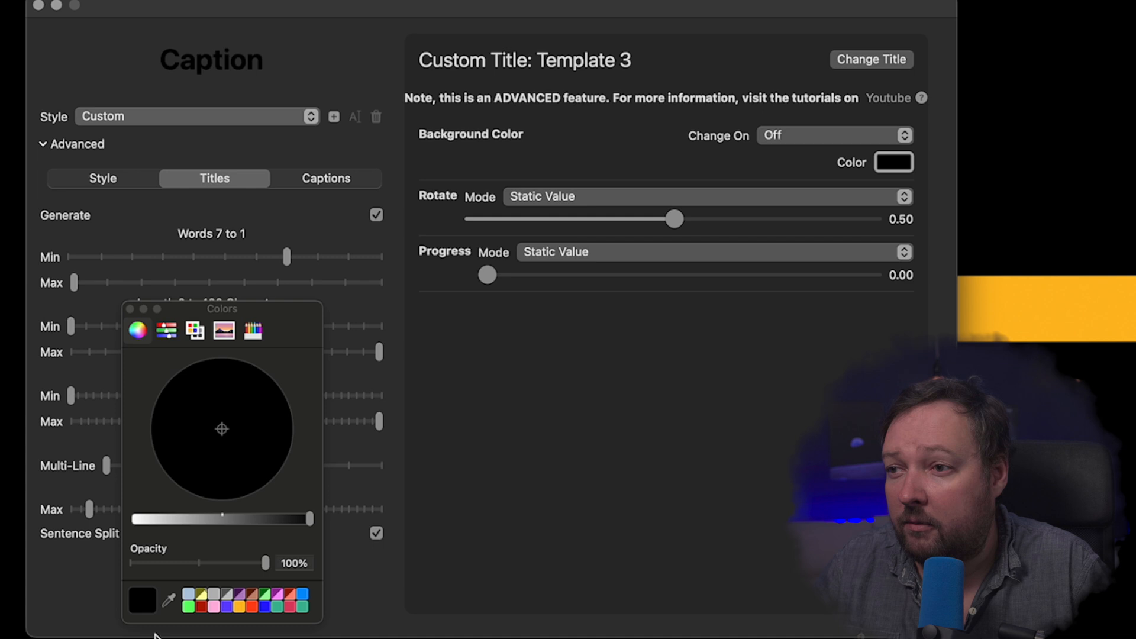
{"action": "left_click", "coordinate": [239, 605]}
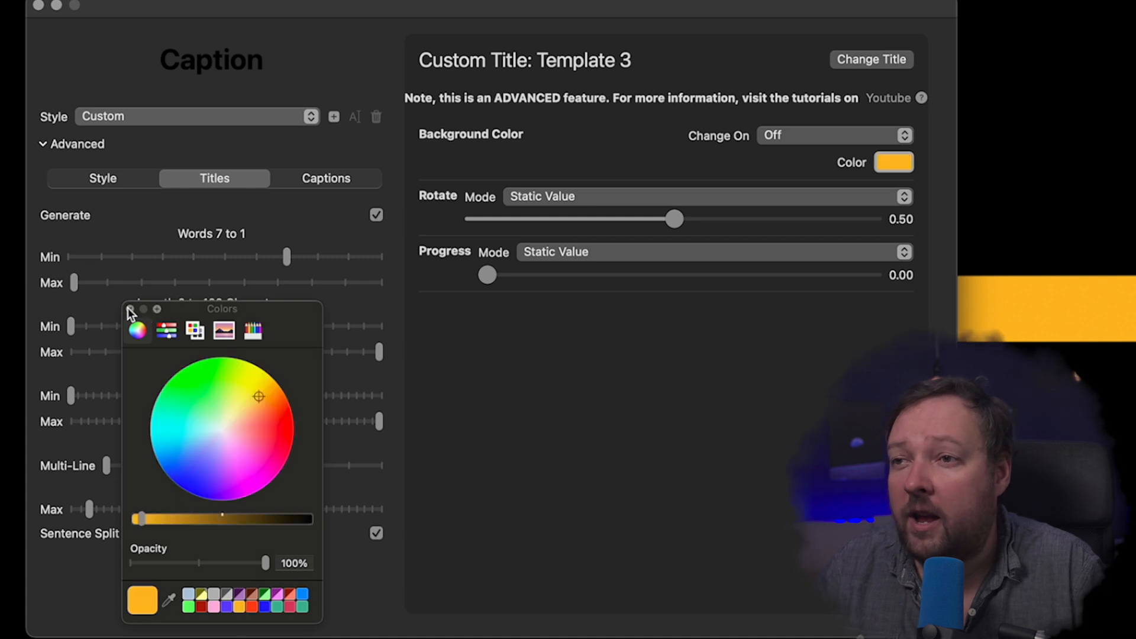
{"action": "left_click", "coordinate": [130, 309]}
Step: Set the Progress parameter's mode to Advanced and keep it animating by Word
{"action": "left_click", "coordinate": [566, 251]}
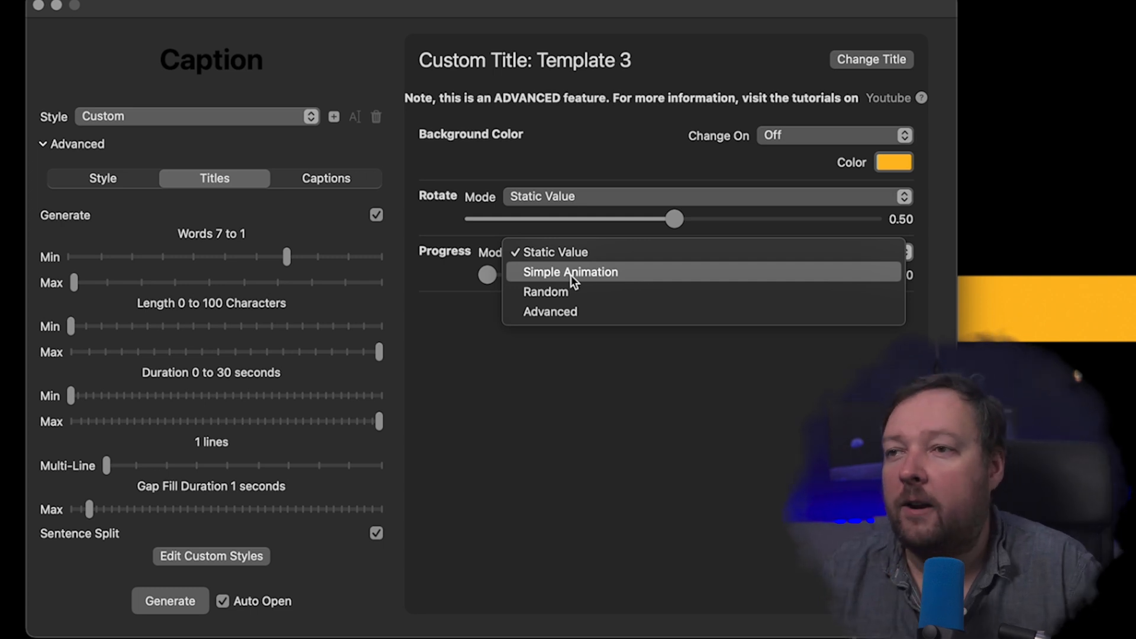
{"action": "left_click", "coordinate": [577, 314]}
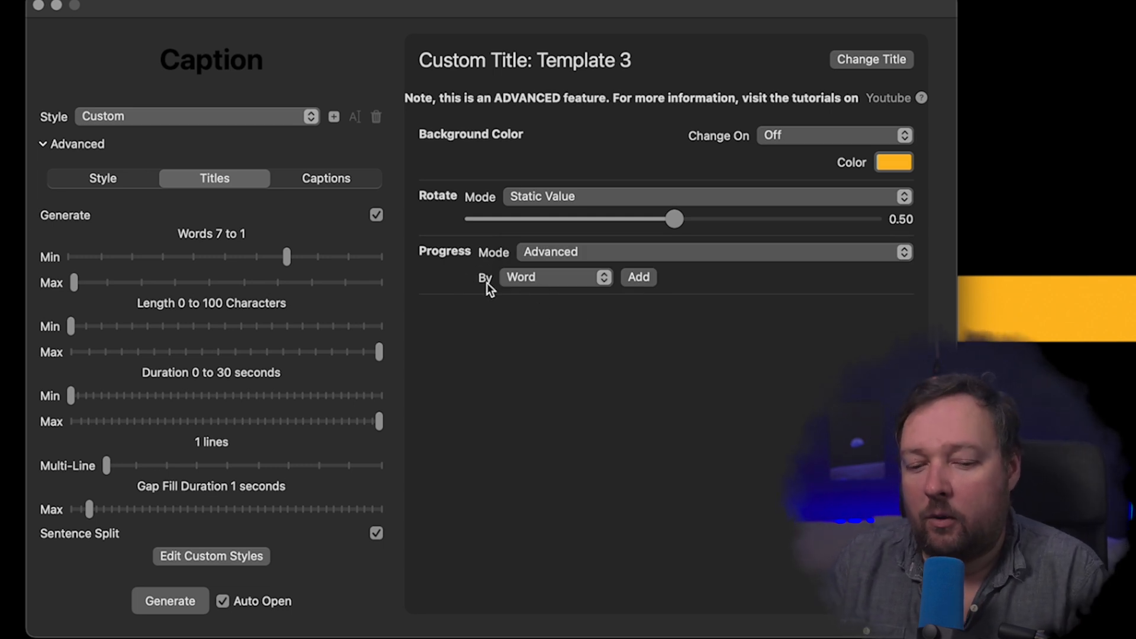
{"action": "left_click", "coordinate": [522, 279]}
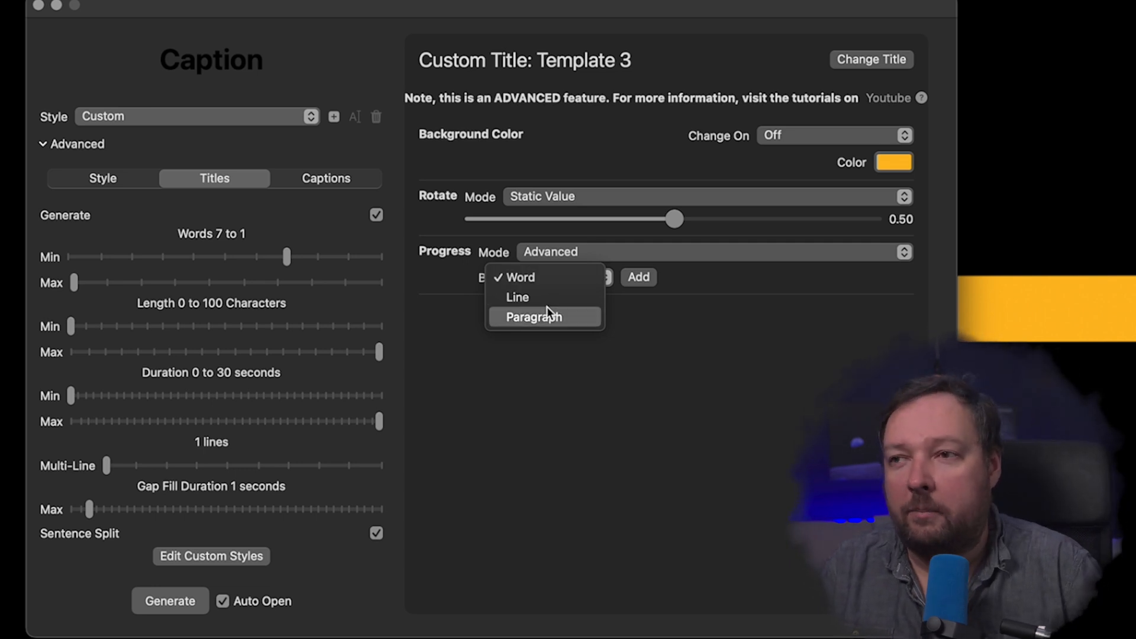
{"action": "left_click", "coordinate": [528, 279]}
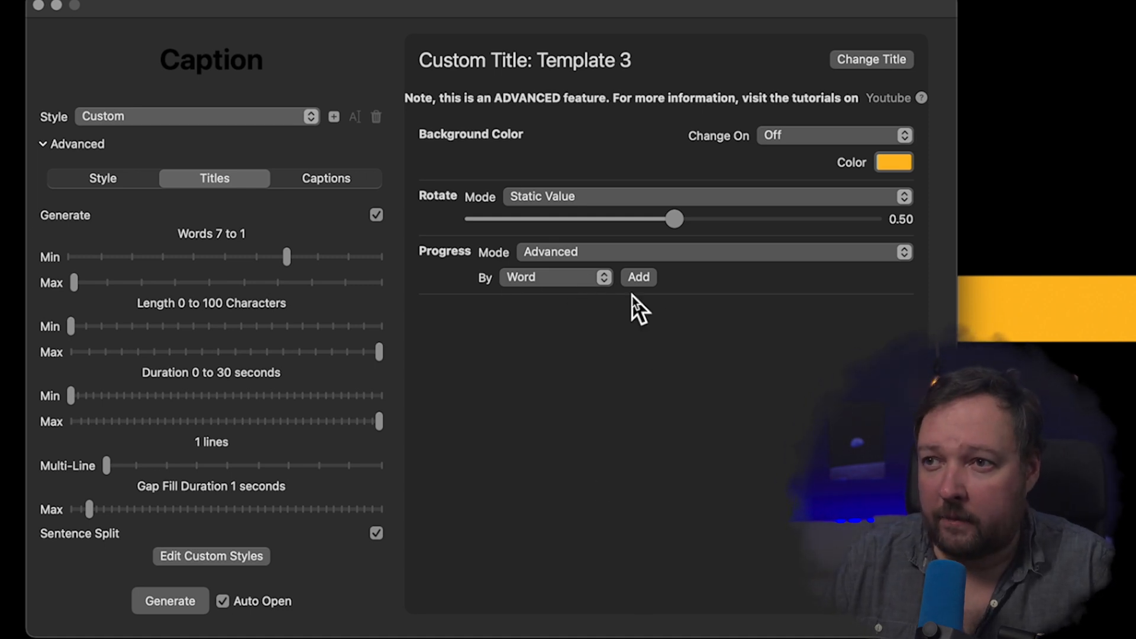
Step: Add a keyframe rule to the Progress parameter with Timing set to Start and Value set to End
{"action": "left_click", "coordinate": [639, 278]}
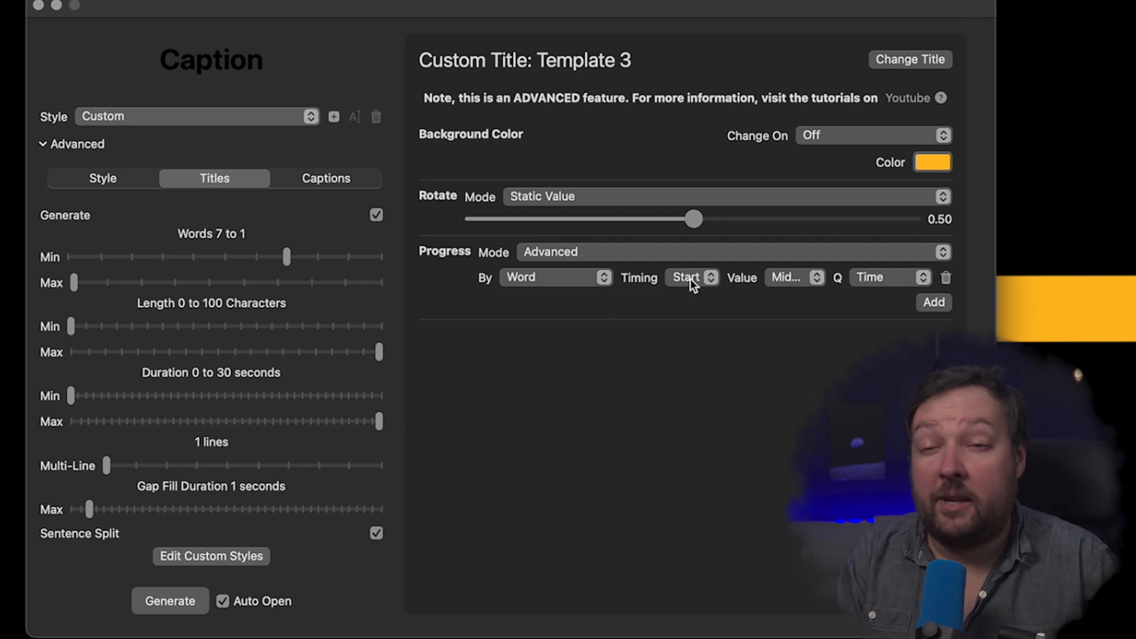
{"action": "left_click", "coordinate": [688, 278]}
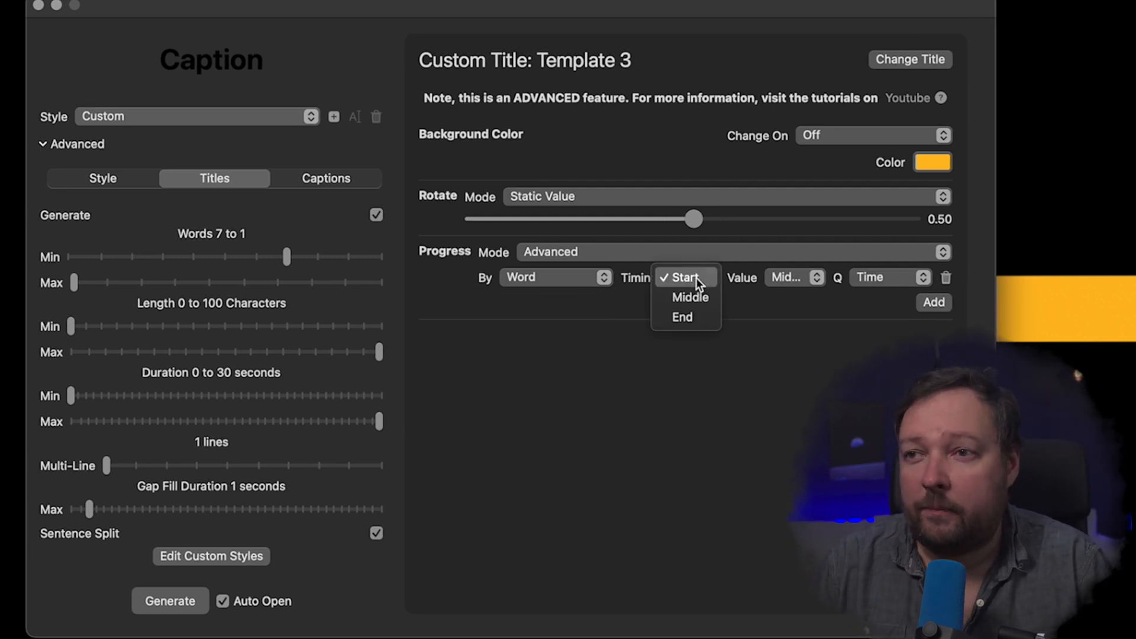
{"action": "left_click", "coordinate": [696, 279]}
{"action": "left_click", "coordinate": [802, 280]}
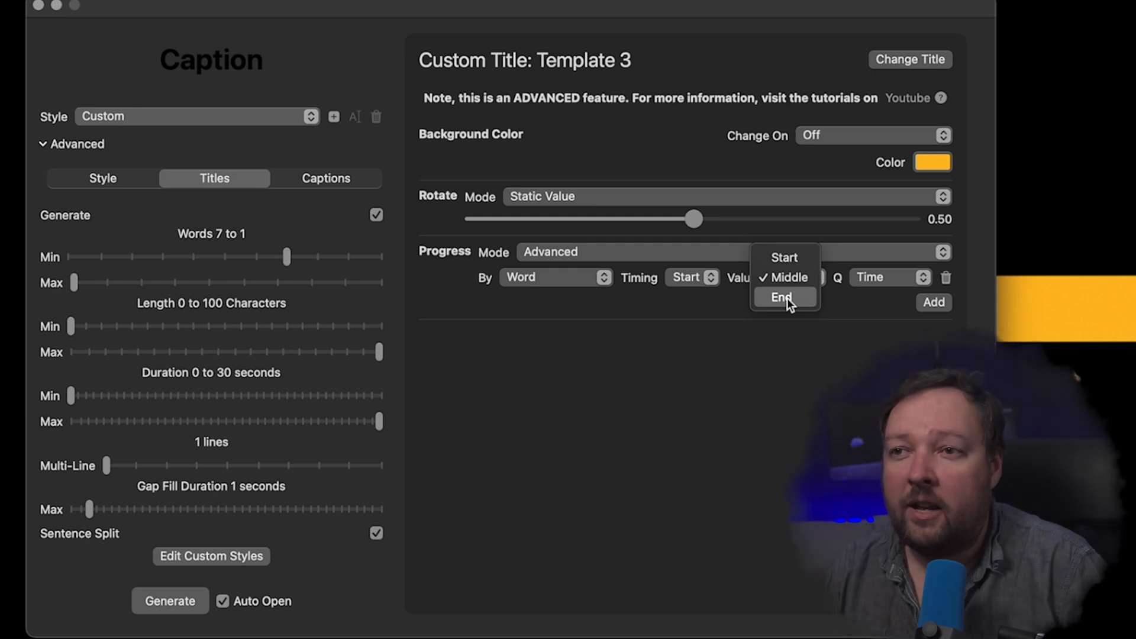
{"action": "left_click", "coordinate": [787, 297]}
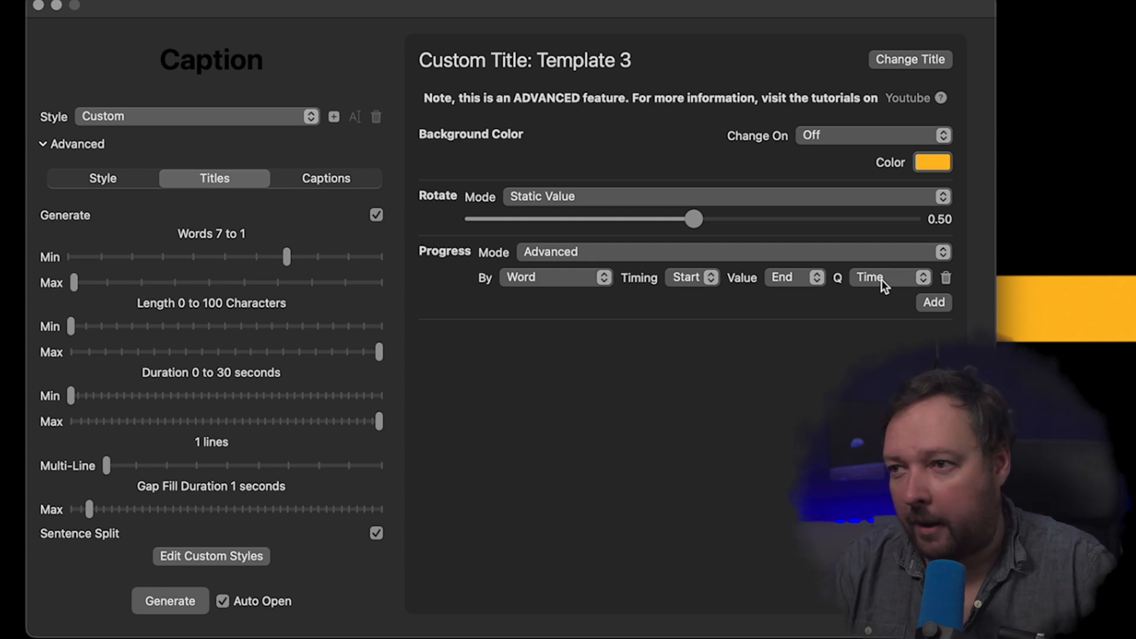
Step: Generate the captions with this custom title and play the resulting Test Audio 11 project in Final Cut Pro
{"action": "left_click", "coordinate": [167, 600]}
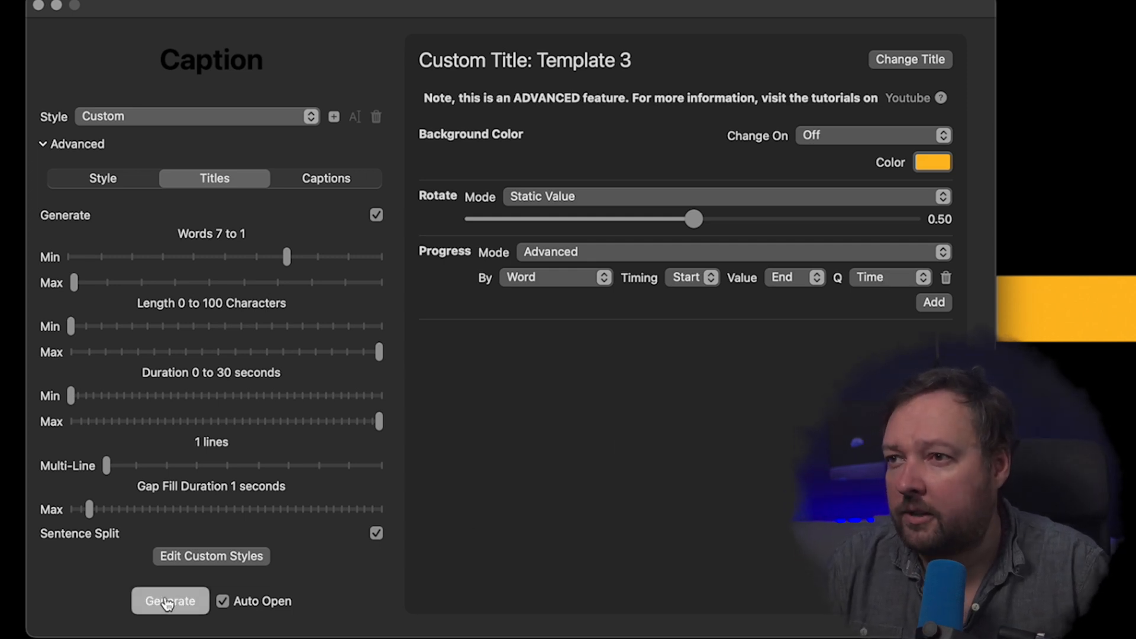
{"action": "double_click", "coordinate": [173, 262]}
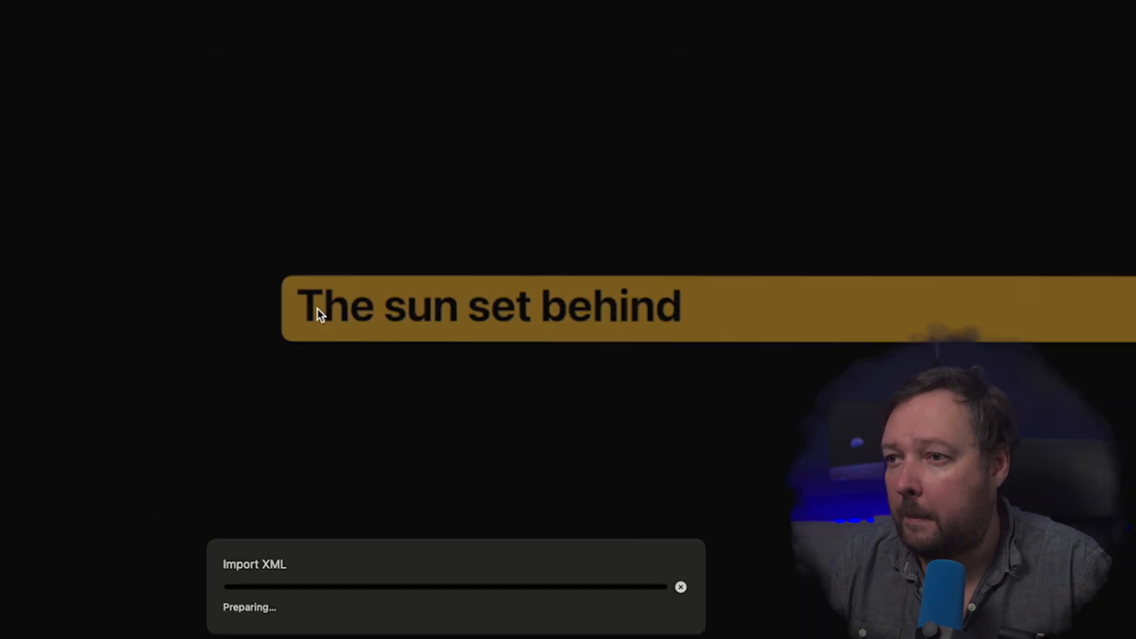
{"action": "key", "text": "Return"}
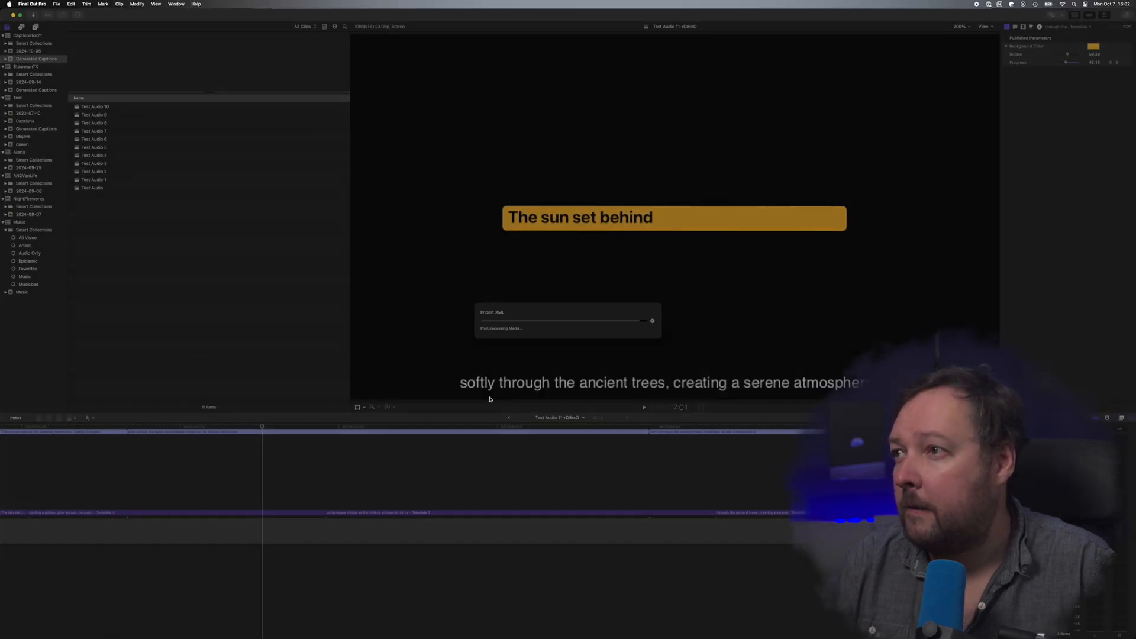
{"action": "double_click", "coordinate": [114, 108]}
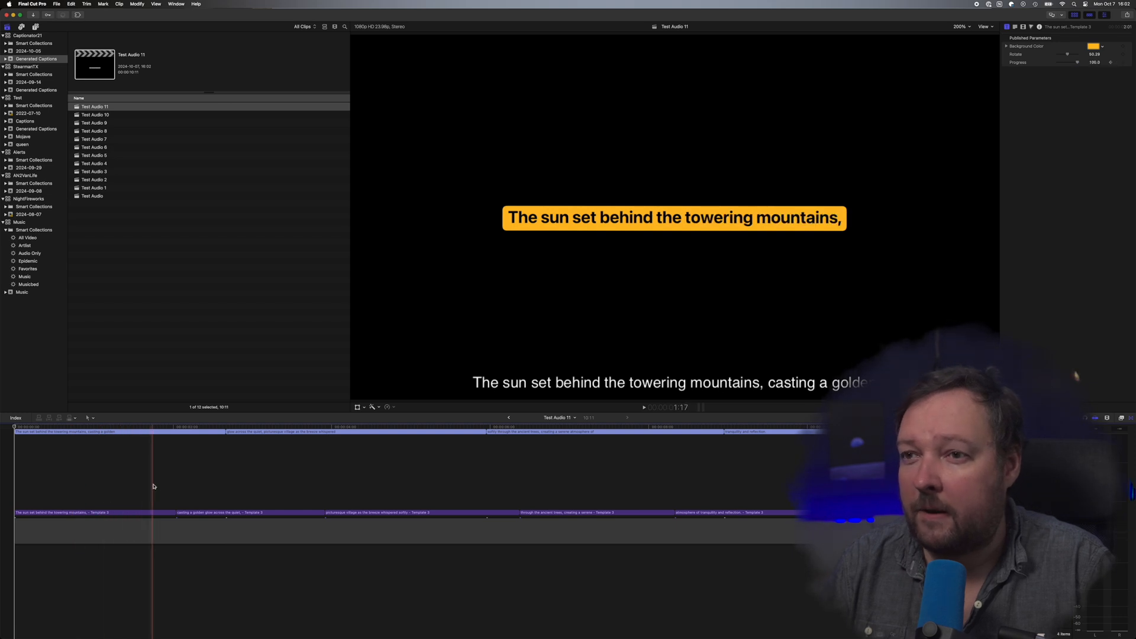
{"action": "key", "text": "space"}
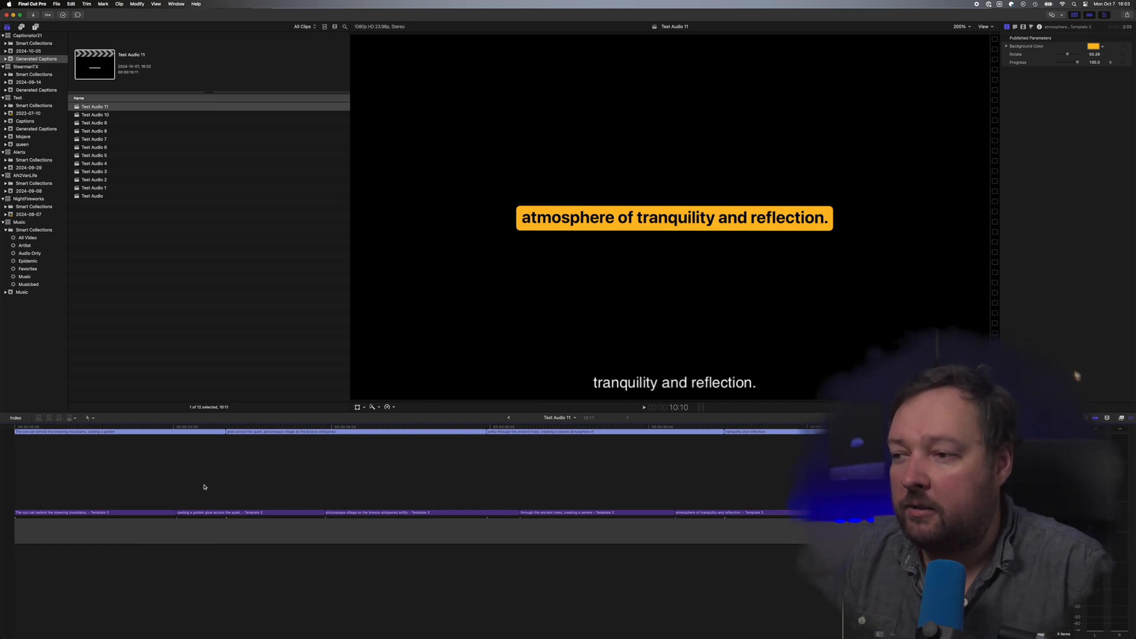
Step: Show the video animation of the "picturesque village" title clip and examine its Progress keyframes
{"action": "left_click", "coordinate": [231, 514]}
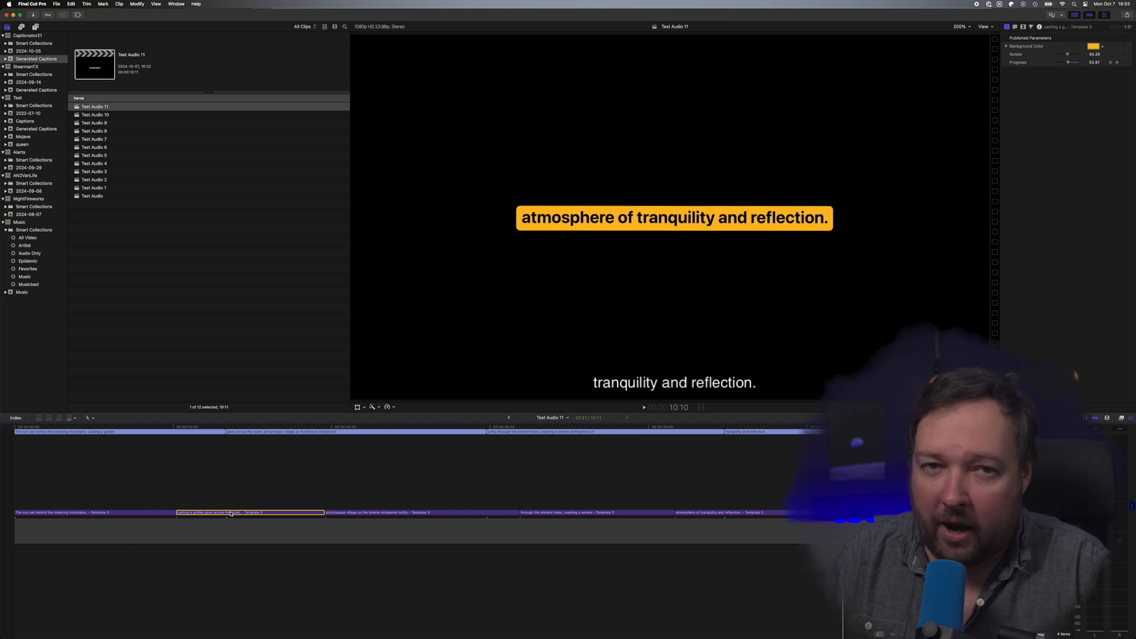
{"action": "right_click", "coordinate": [231, 513]}
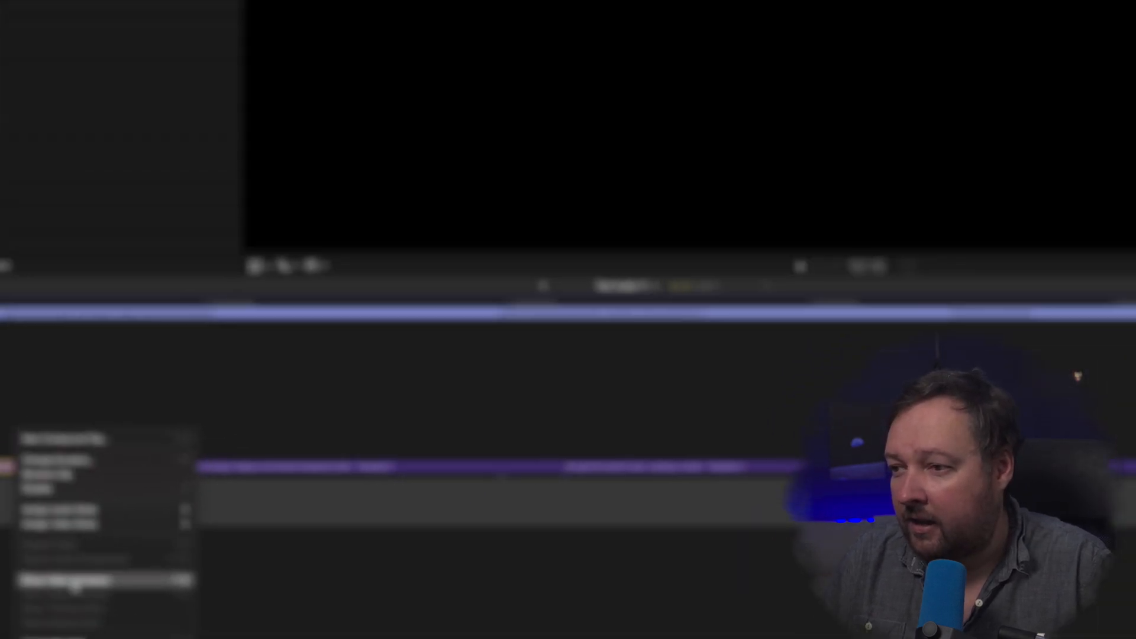
{"action": "left_click", "coordinate": [365, 466]}
{"action": "left_click", "coordinate": [169, 427]}
{"action": "right_click", "coordinate": [169, 428]}
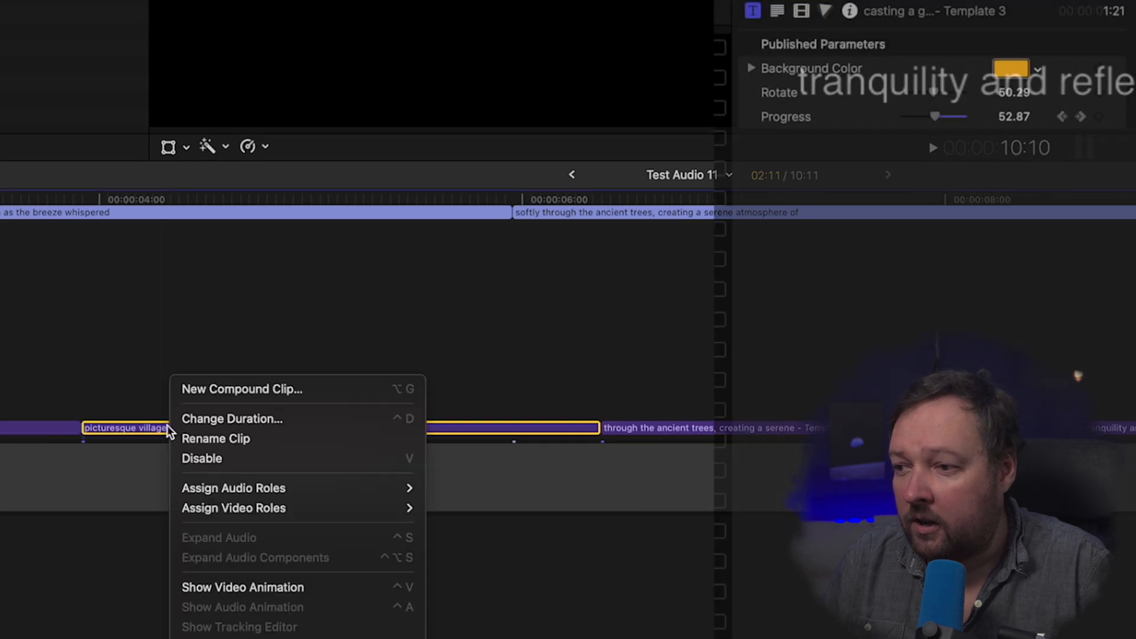
{"action": "left_click", "coordinate": [264, 588]}
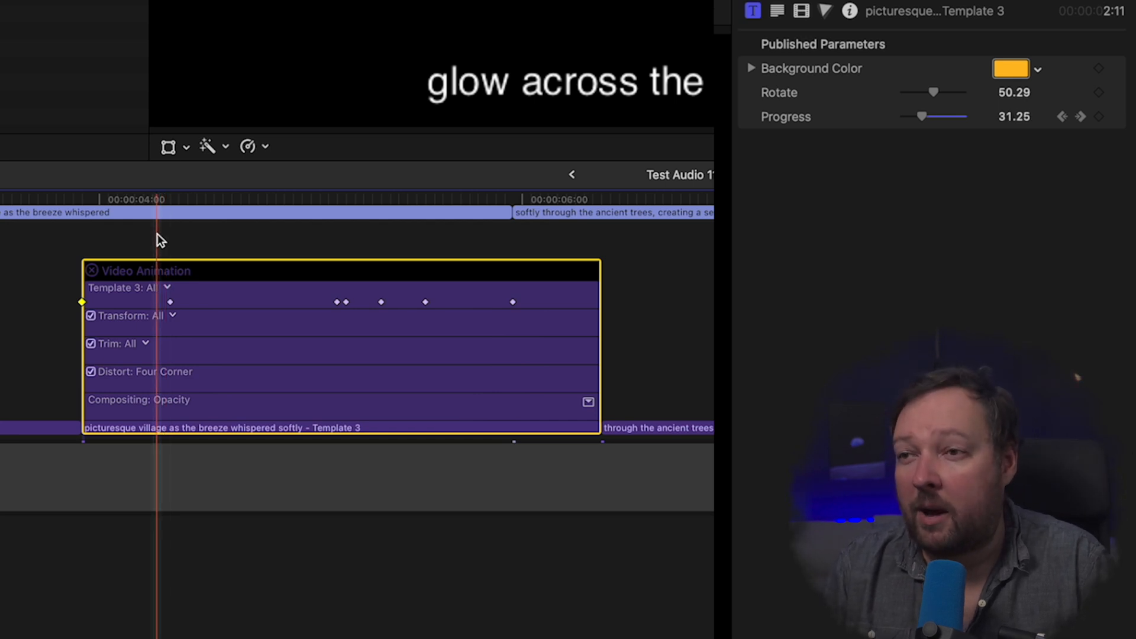
{"action": "key", "text": "super+4"}
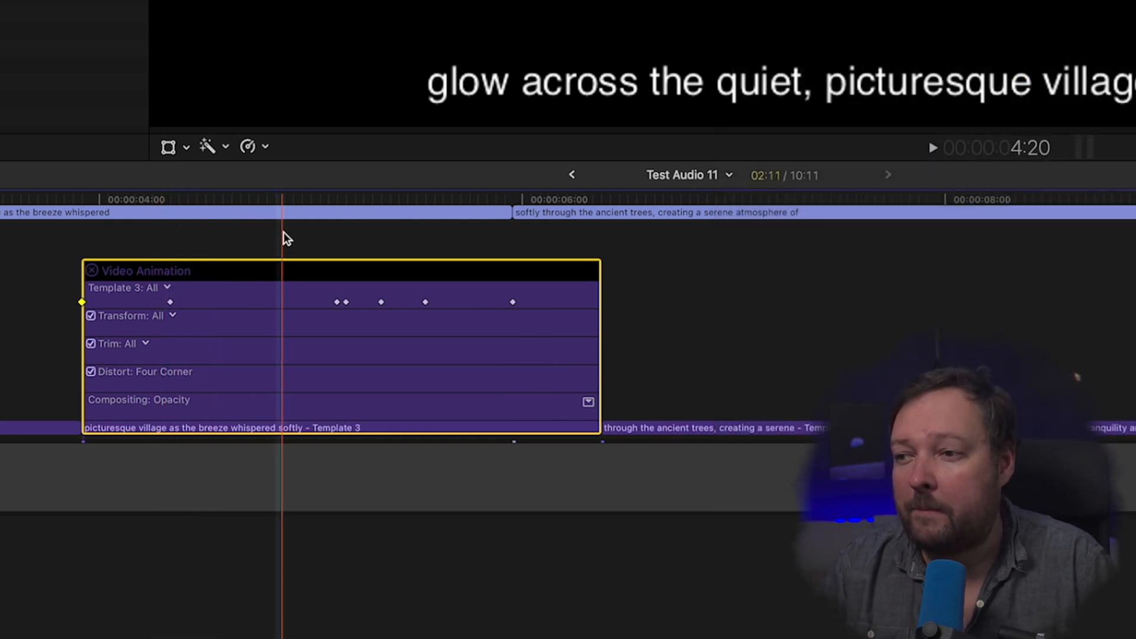
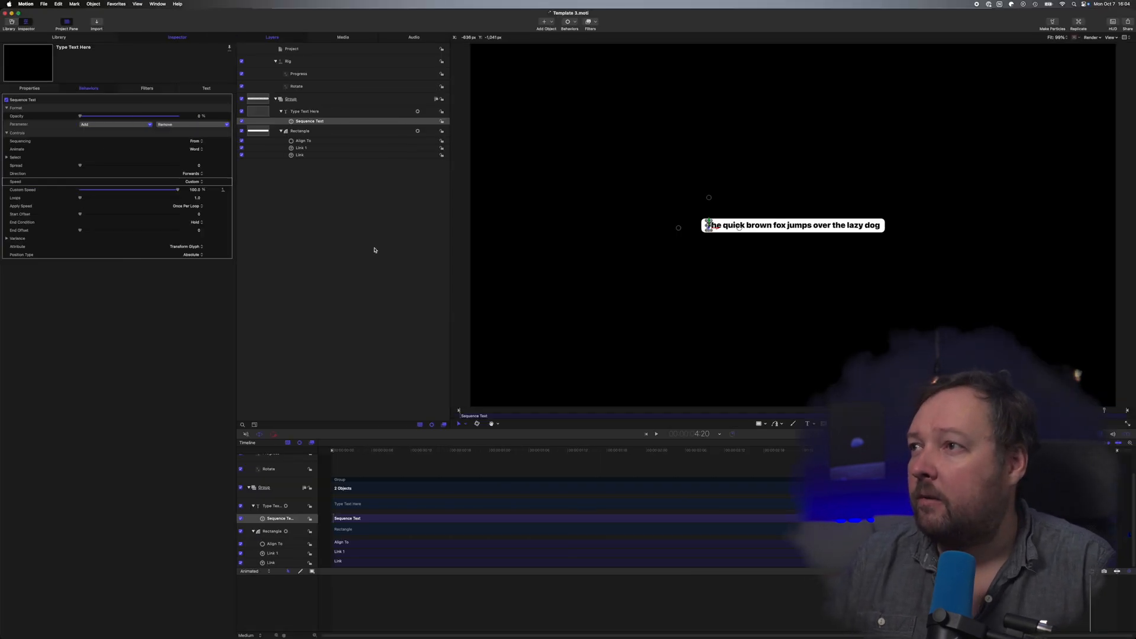
Step: In Motion, save the title as a new template named Template 4 in the A Captionator Tutorial category
{"action": "left_click", "coordinate": [45, 4]}
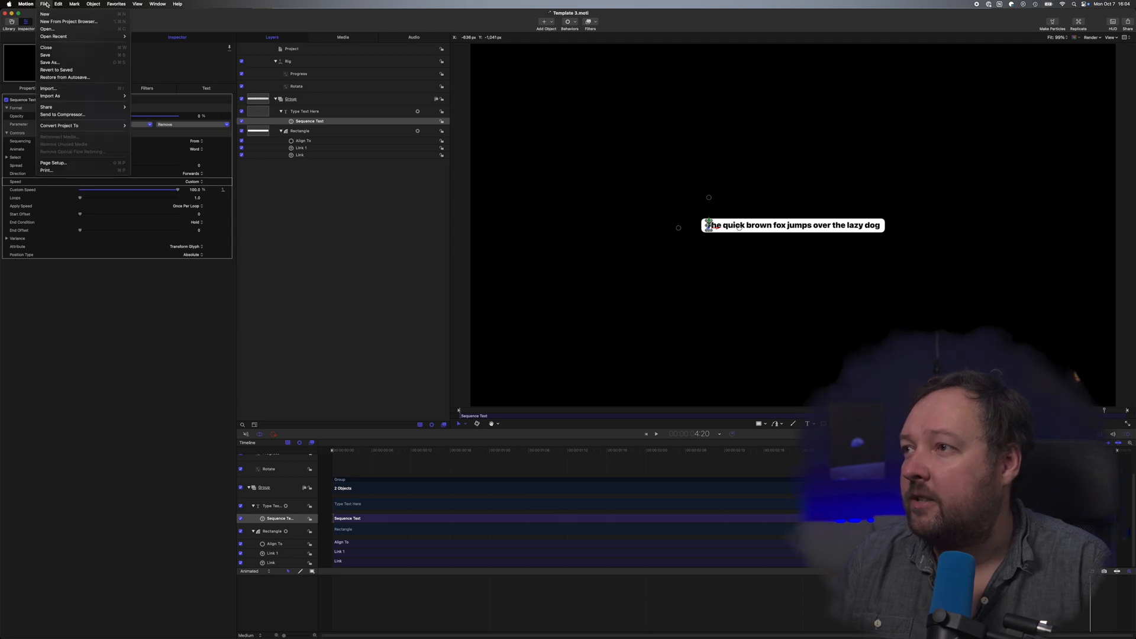
{"action": "left_click", "coordinate": [50, 63]}
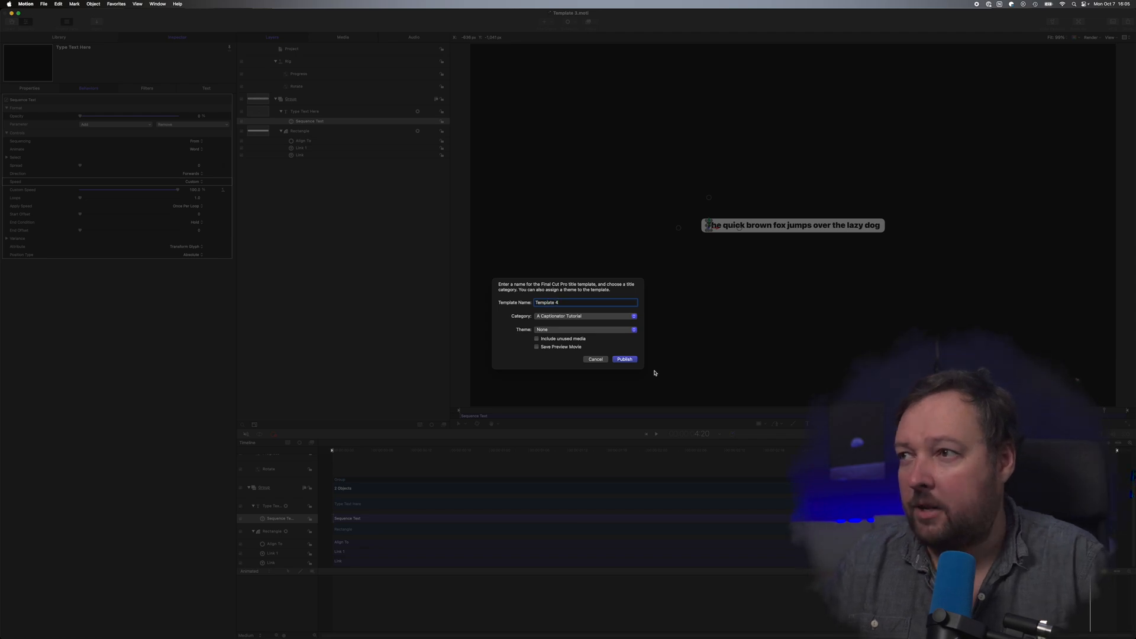
{"action": "left_click", "coordinate": [628, 360]}
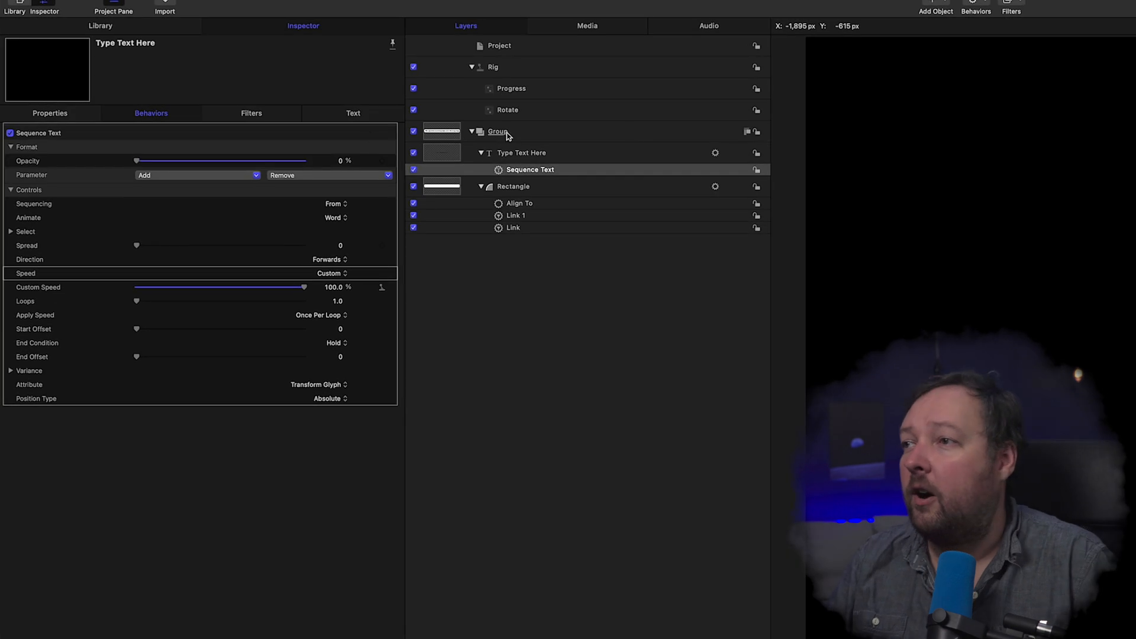
Step: Replace the Opacity parameter of the Sequence Text behavior with the Scale and Baseline format parameters
{"action": "left_click", "coordinate": [302, 176]}
{"action": "mouse_move", "coordinate": [306, 191]}
{"action": "left_click", "coordinate": [408, 190]}
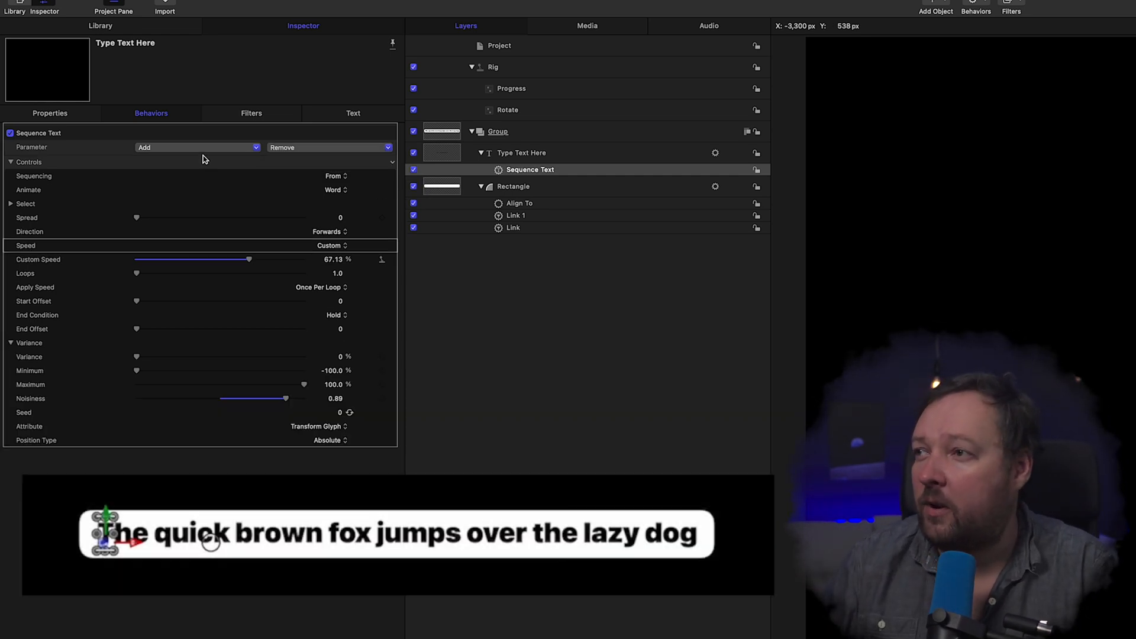
{"action": "left_click", "coordinate": [209, 152]}
{"action": "mouse_move", "coordinate": [204, 165]}
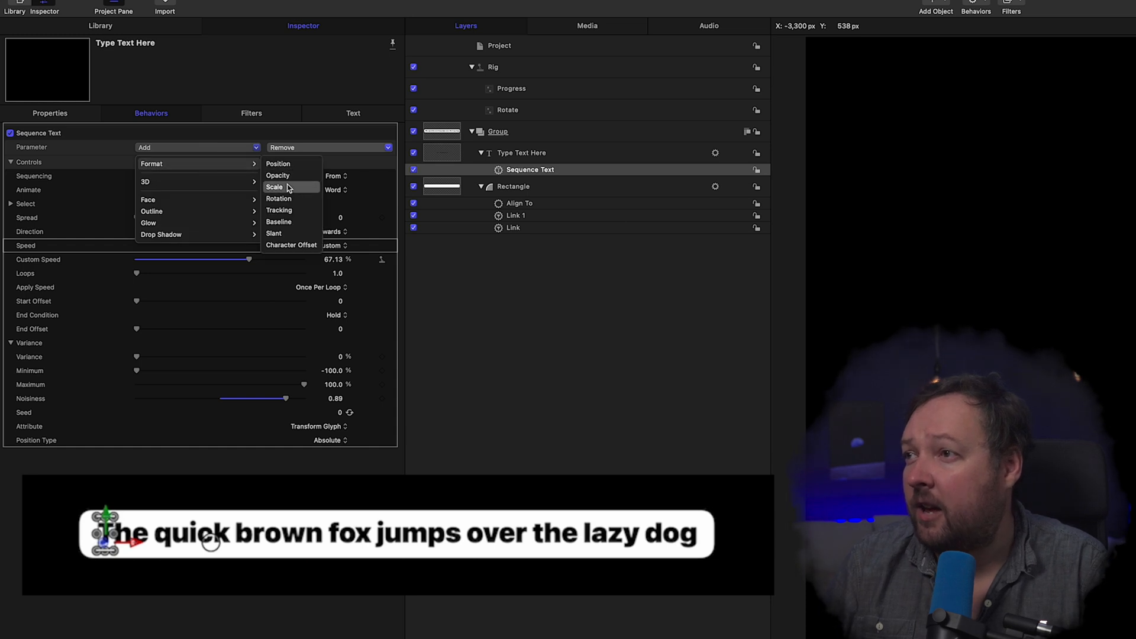
{"action": "left_click", "coordinate": [288, 188]}
{"action": "left_click", "coordinate": [208, 175]}
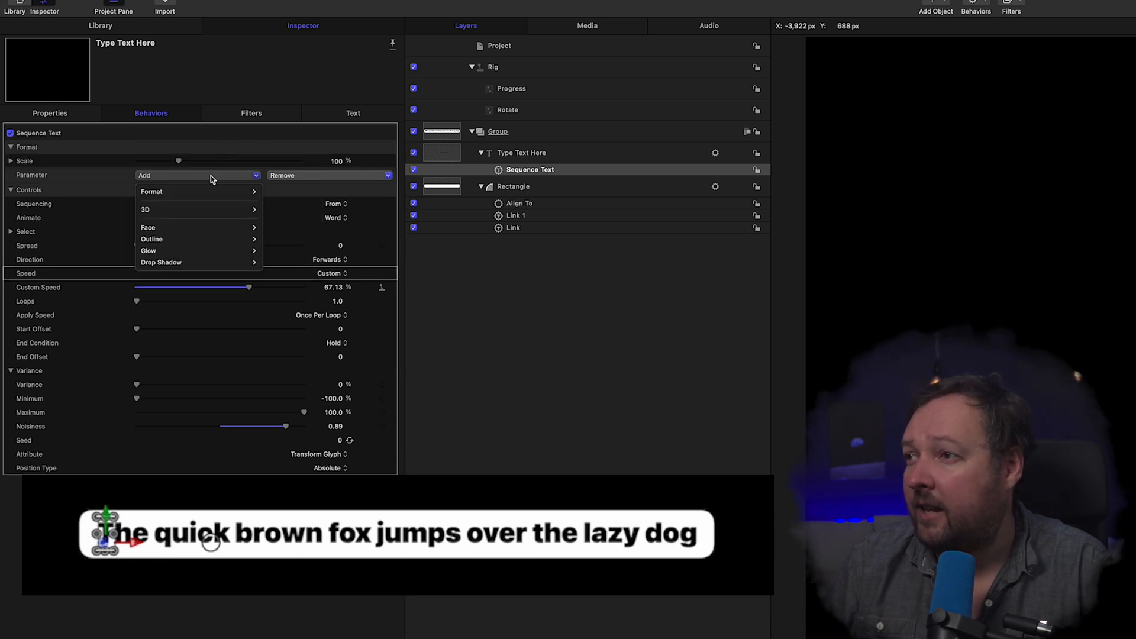
{"action": "mouse_move", "coordinate": [208, 194]}
{"action": "left_click", "coordinate": [299, 253]}
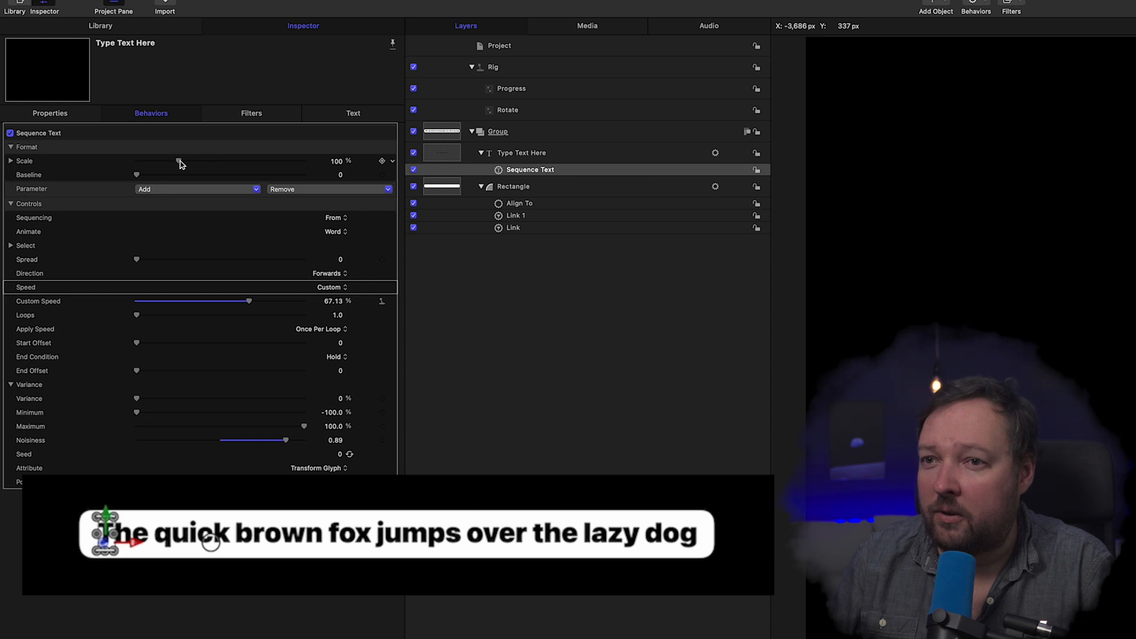
Step: Set Sequence Text's Scale to about 73% and Baseline to about 3.1, with Sequencing set to Through Inverted
{"action": "left_click_drag", "start_coordinate": [180, 164], "coordinate": [168, 164]}
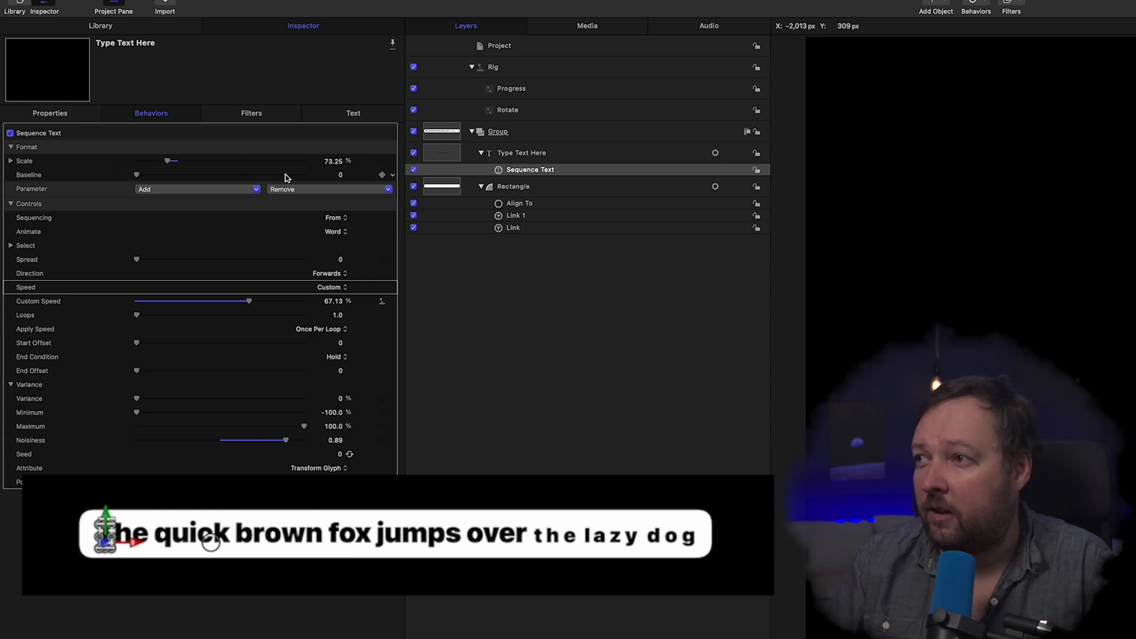
{"action": "left_click_drag", "start_coordinate": [137, 176], "coordinate": [142, 176]}
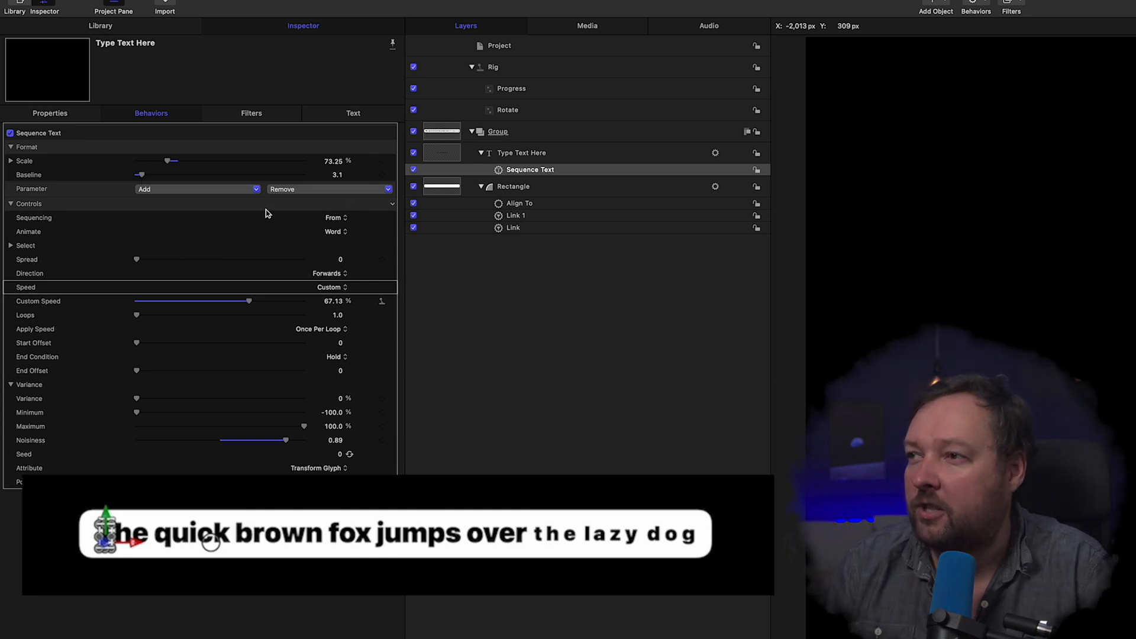
{"action": "left_click", "coordinate": [336, 219]}
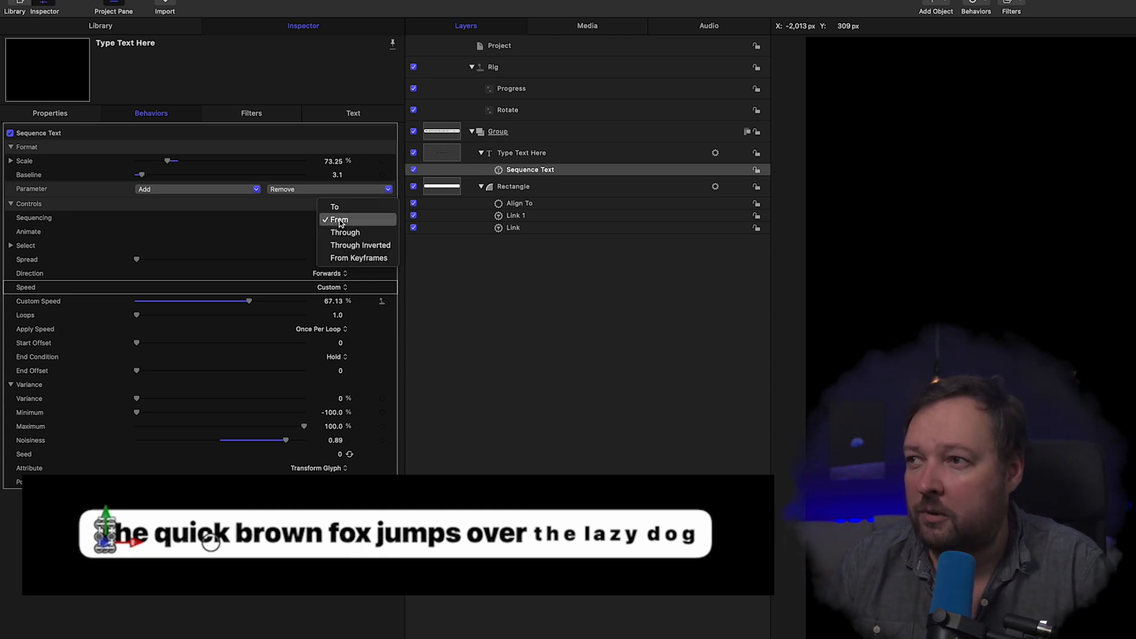
{"action": "left_click", "coordinate": [358, 246]}
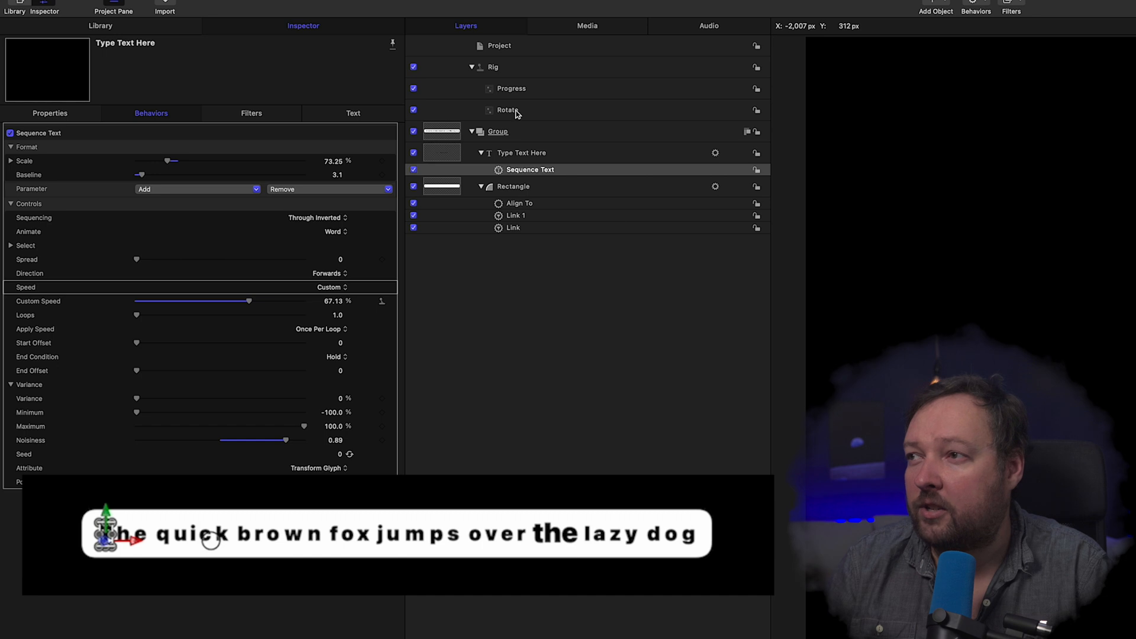
Step: Set Sequence Text's Scale to about 45% and Baseline to about 5.5, testing the word effect with the Progress rig slider
{"action": "left_click", "coordinate": [519, 90]}
{"action": "mouse_move", "coordinate": [250, 148]}
{"action": "left_mouse_down"}
{"action": "mouse_move", "coordinate": [128, 151]}
{"action": "mouse_move", "coordinate": [308, 155]}
{"action": "mouse_move", "coordinate": [175, 152]}
{"action": "mouse_move", "coordinate": [241, 152]}
{"action": "left_mouse_up"}
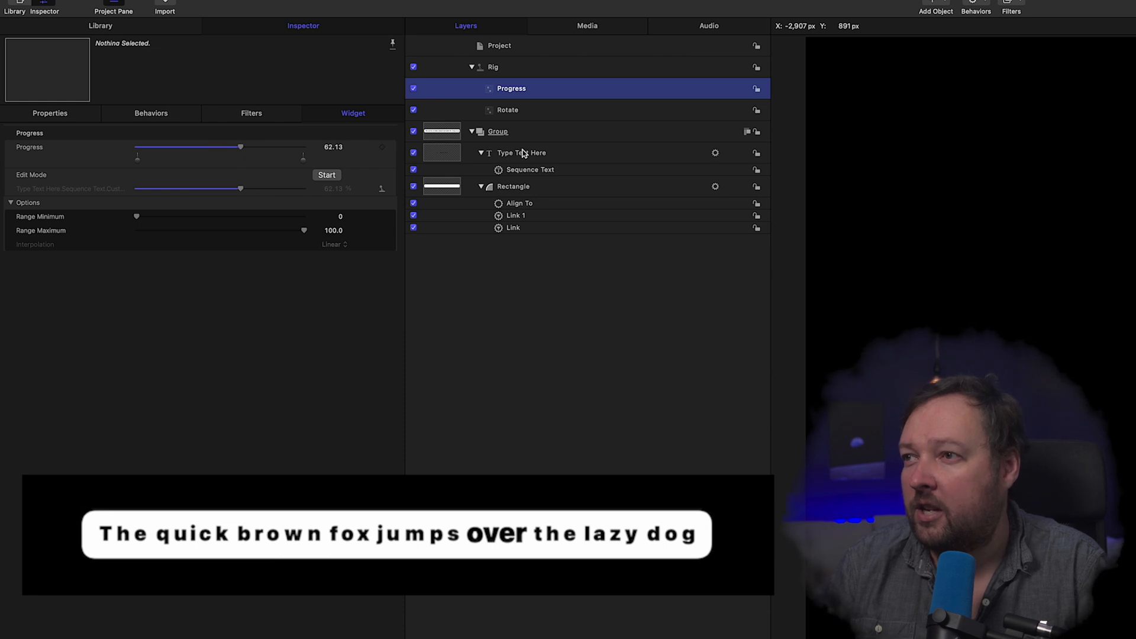
{"action": "left_click", "coordinate": [524, 170]}
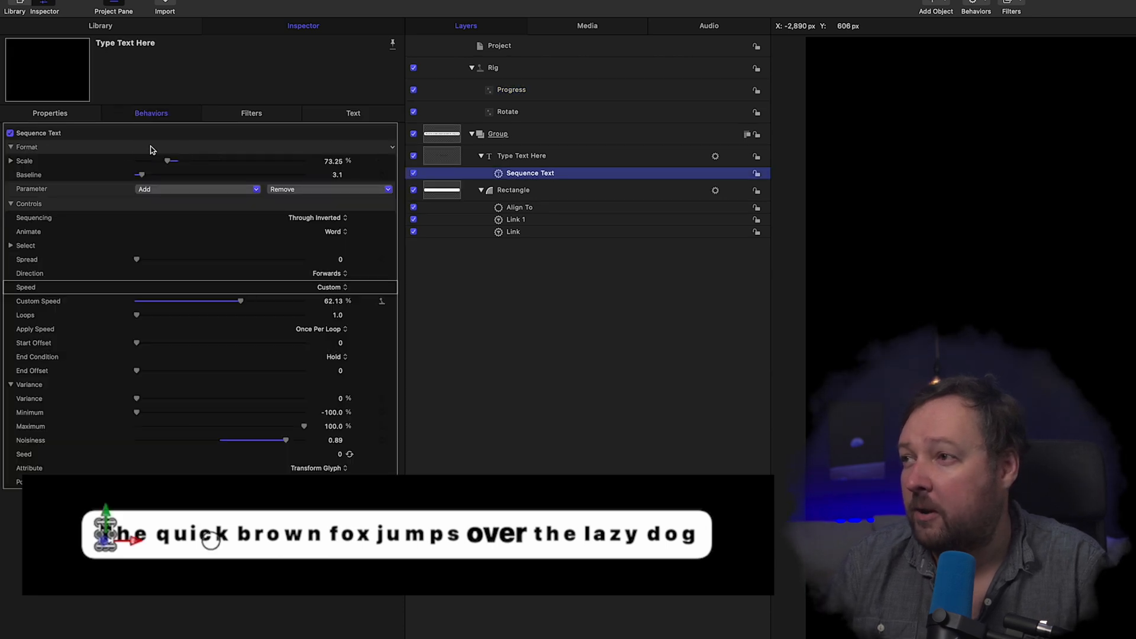
{"action": "left_click_drag", "start_coordinate": [169, 167], "coordinate": [146, 176]}
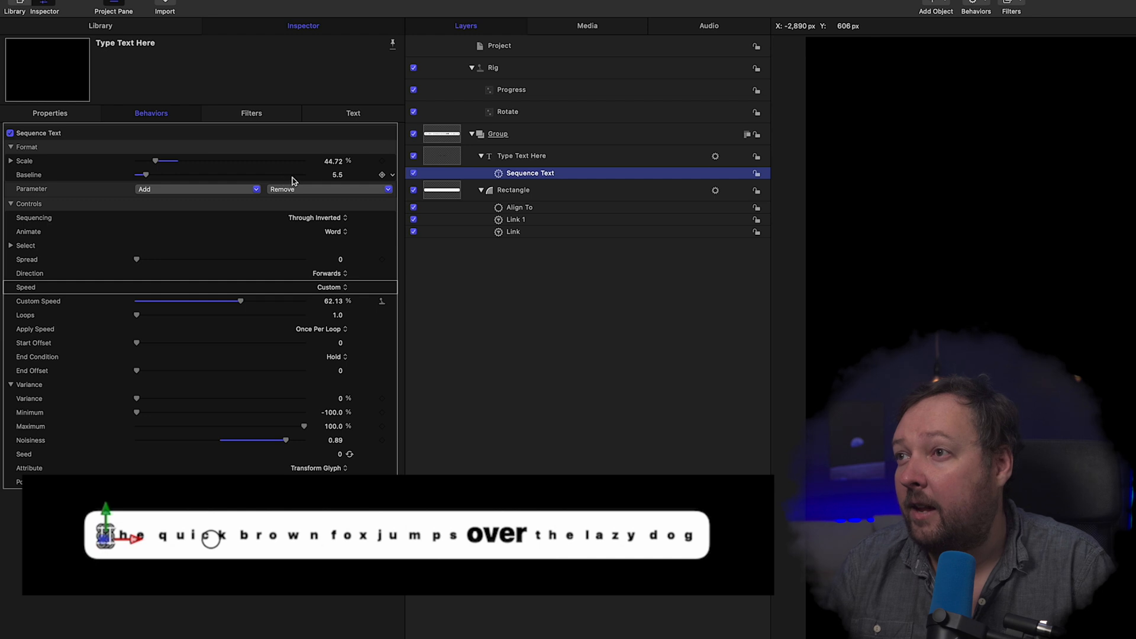
{"action": "left_click", "coordinate": [515, 90]}
{"action": "left_click_drag", "start_coordinate": [241, 153], "coordinate": [172, 152]}
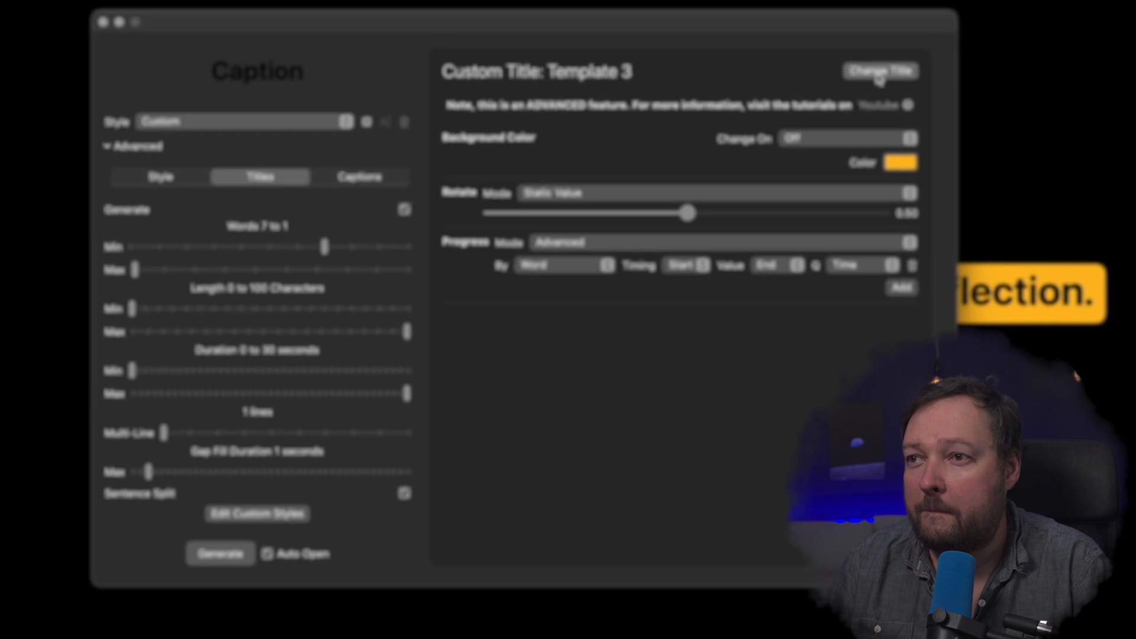
Step: In Captionator, change the custom title to Template 4 from the A Captionator Tutorial folder
{"action": "left_click", "coordinate": [738, 124]}
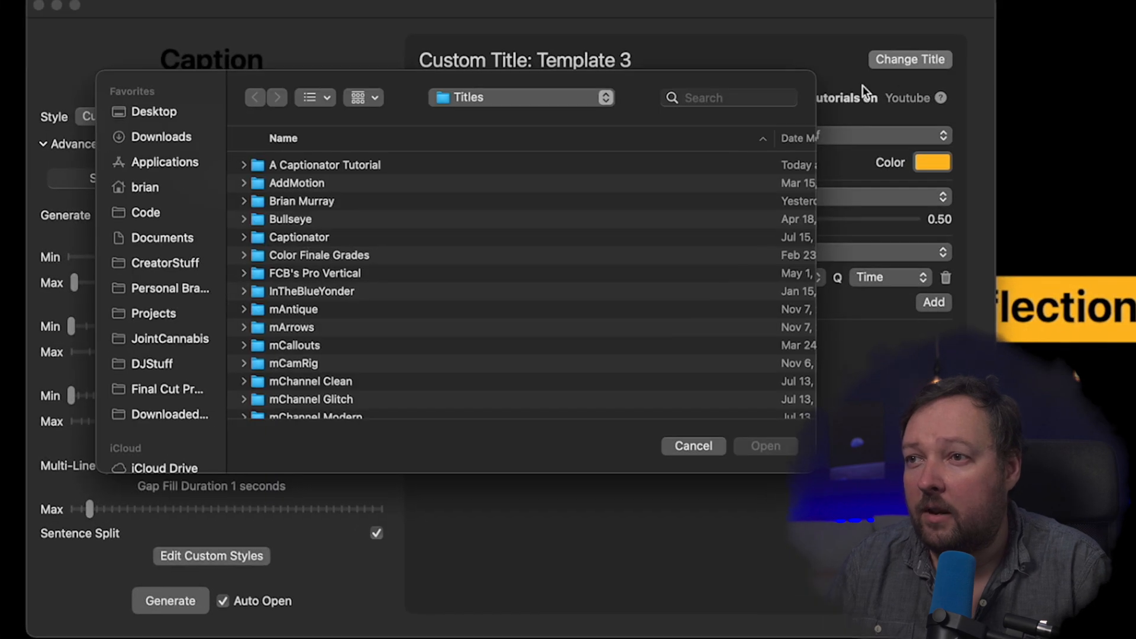
{"action": "double_click", "coordinate": [385, 164]}
{"action": "double_click", "coordinate": [320, 220]}
{"action": "double_click", "coordinate": [321, 218]}
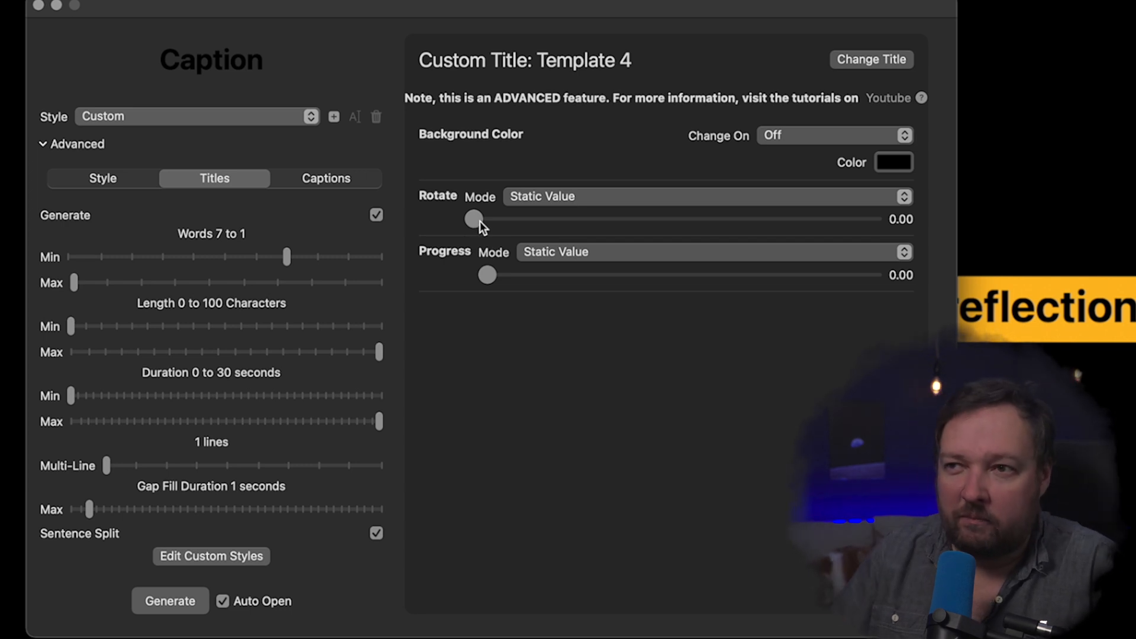
Step: Set Template 4's static Rotate value to 0.50 and its Background Color to orange
{"action": "left_click_drag", "start_coordinate": [481, 221], "coordinate": [649, 230]}
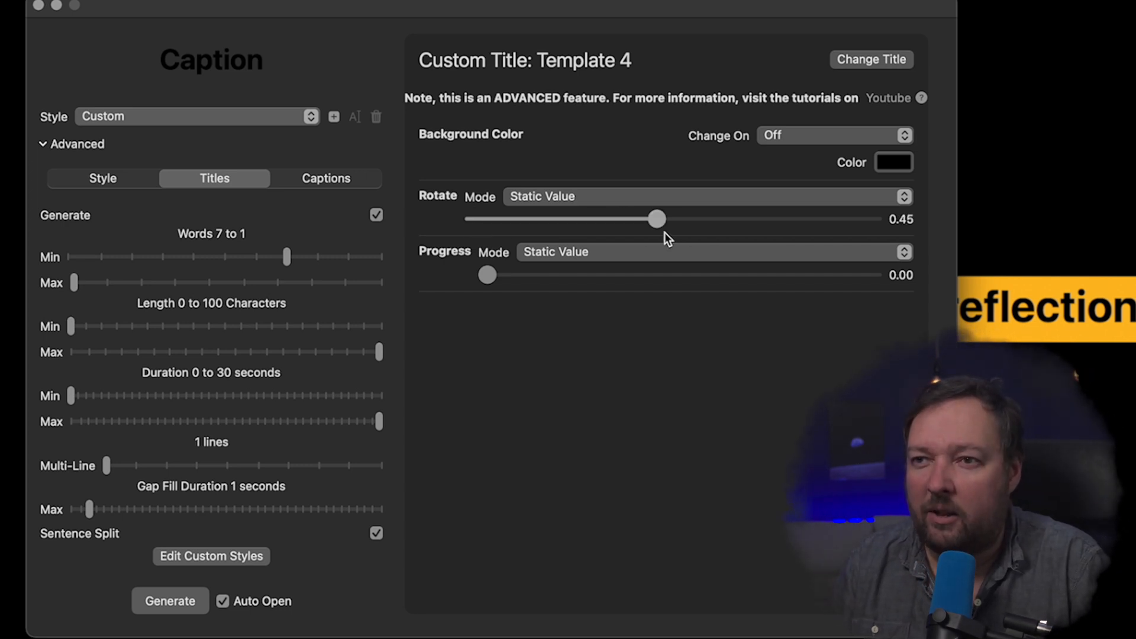
{"action": "left_click", "coordinate": [899, 161]}
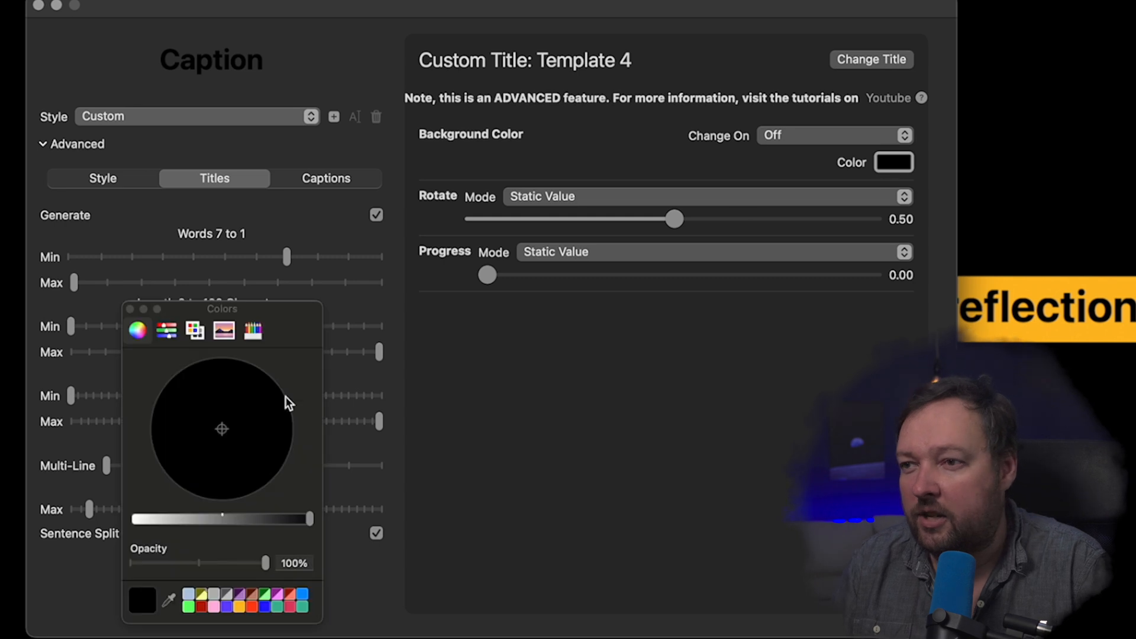
{"action": "left_click", "coordinate": [240, 607]}
{"action": "left_click", "coordinate": [130, 309]}
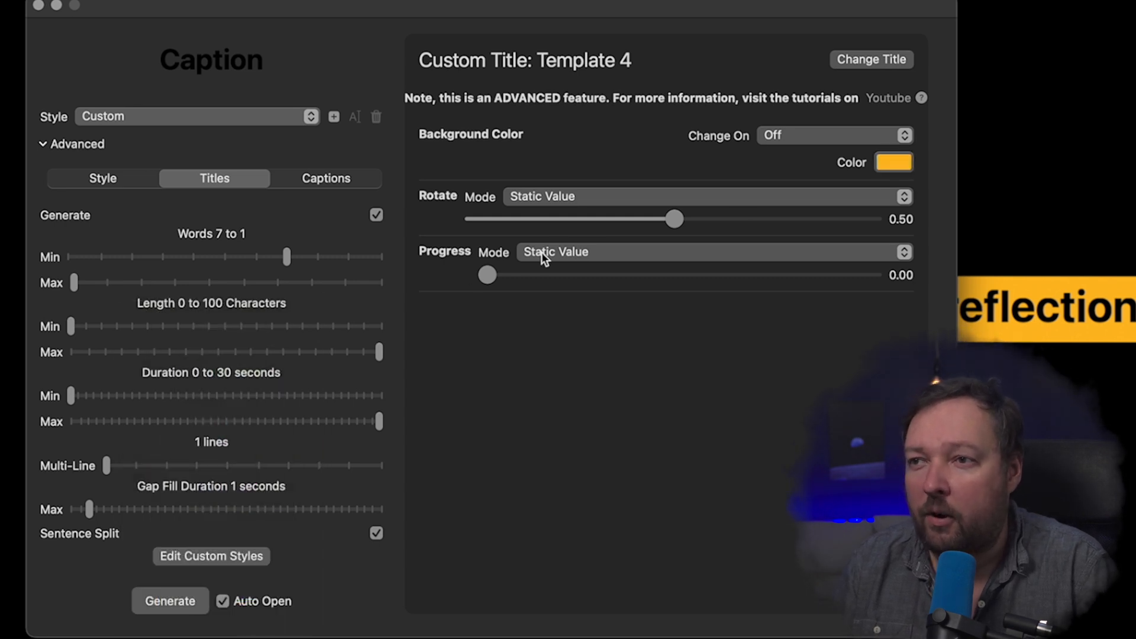
Step: Set Template 4's Progress mode to Advanced, animating by Word with Timing at Start and Value at End
{"action": "left_click", "coordinate": [578, 257]}
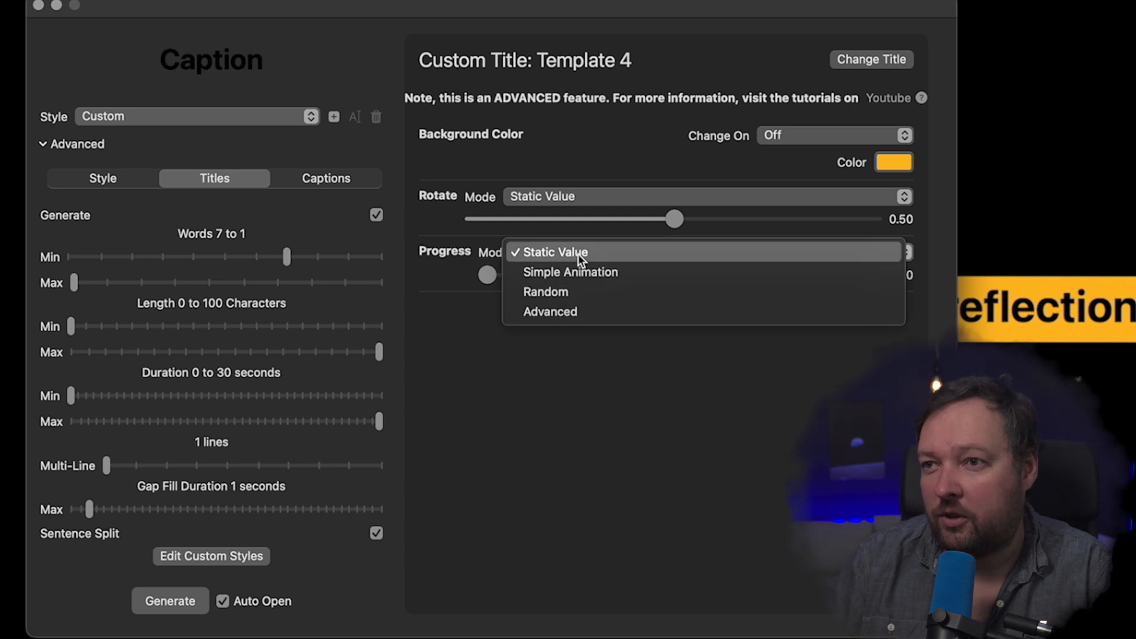
{"action": "left_click", "coordinate": [570, 313]}
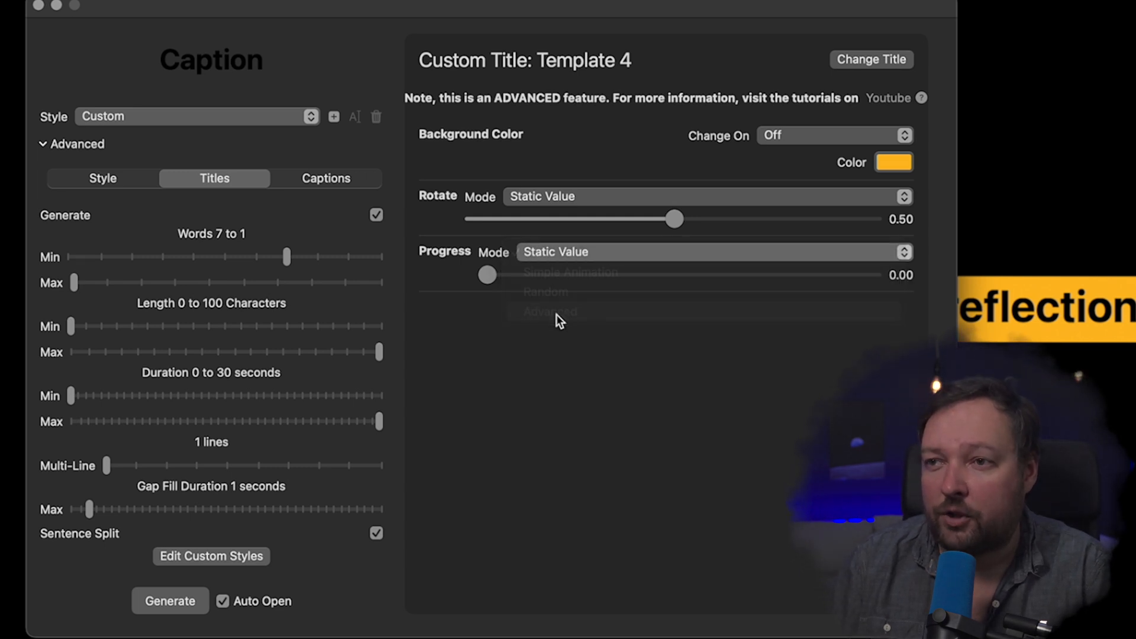
{"action": "left_click", "coordinate": [639, 278]}
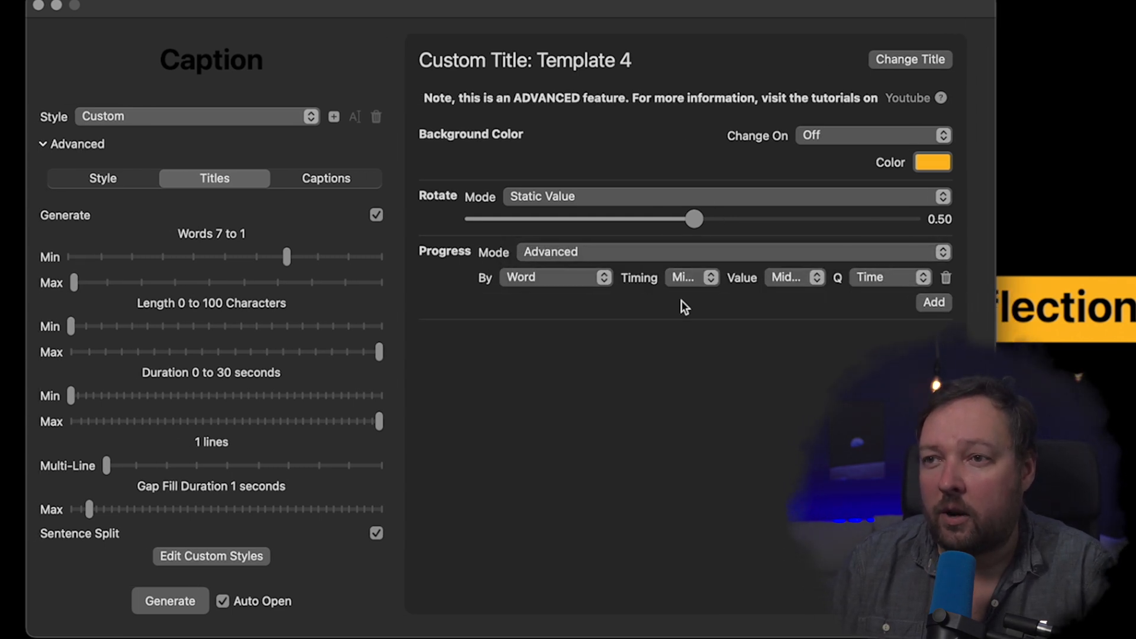
{"action": "left_click", "coordinate": [703, 279]}
{"action": "left_click", "coordinate": [696, 257]}
{"action": "left_click", "coordinate": [791, 280]}
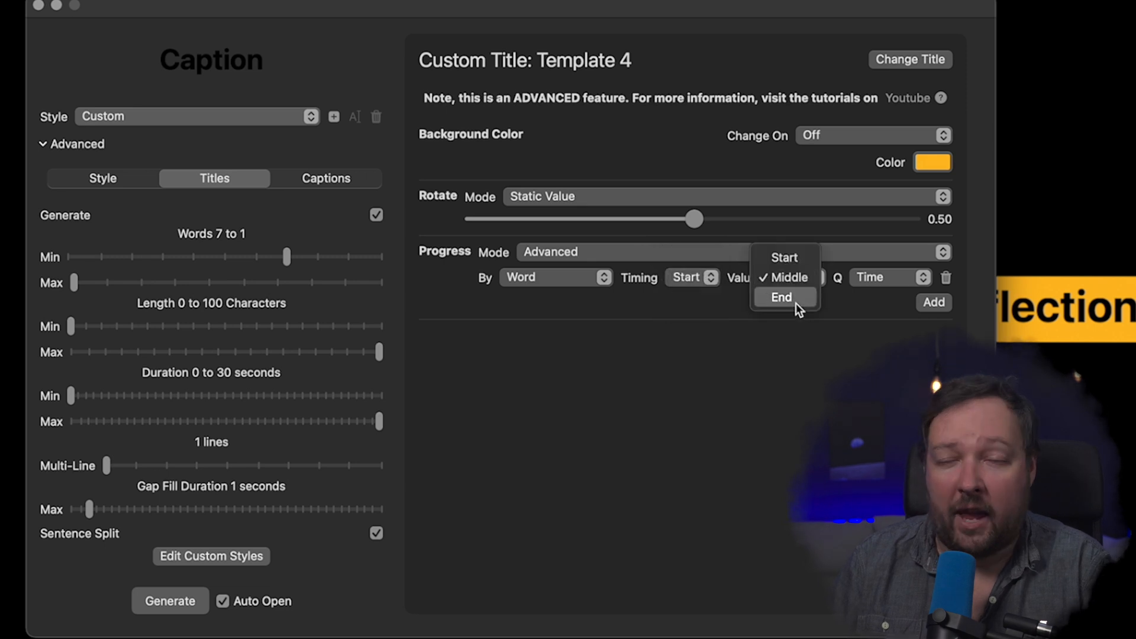
{"action": "left_click", "coordinate": [782, 297]}
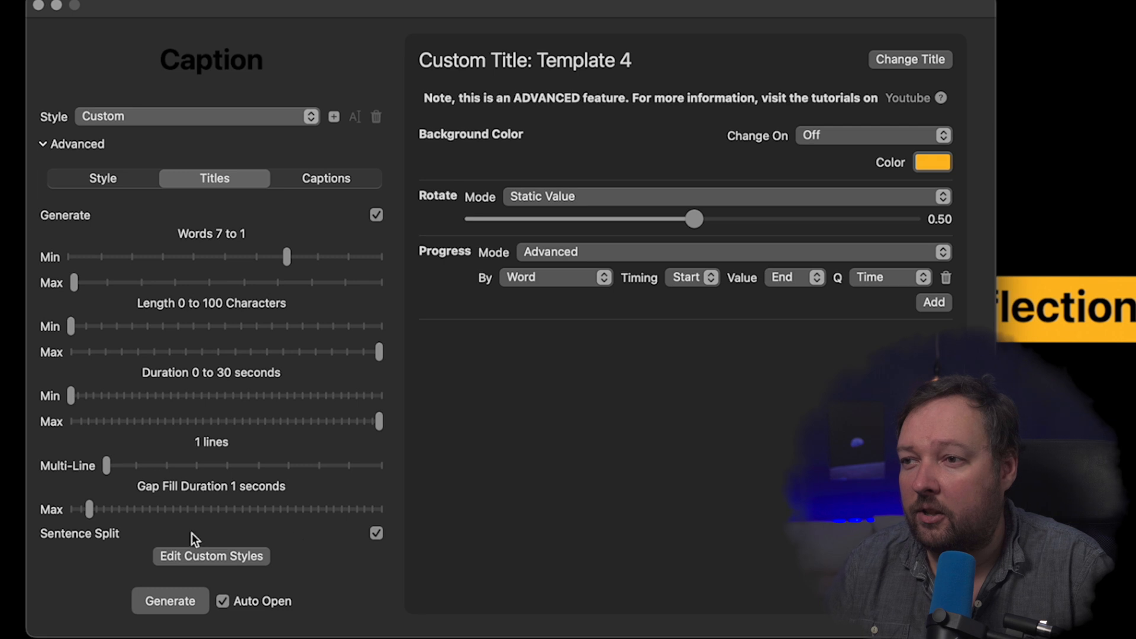
Step: Generate the captions and import them into the Captionator21 library in Final Cut Pro, keeping both versions
{"action": "left_click", "coordinate": [166, 603]}
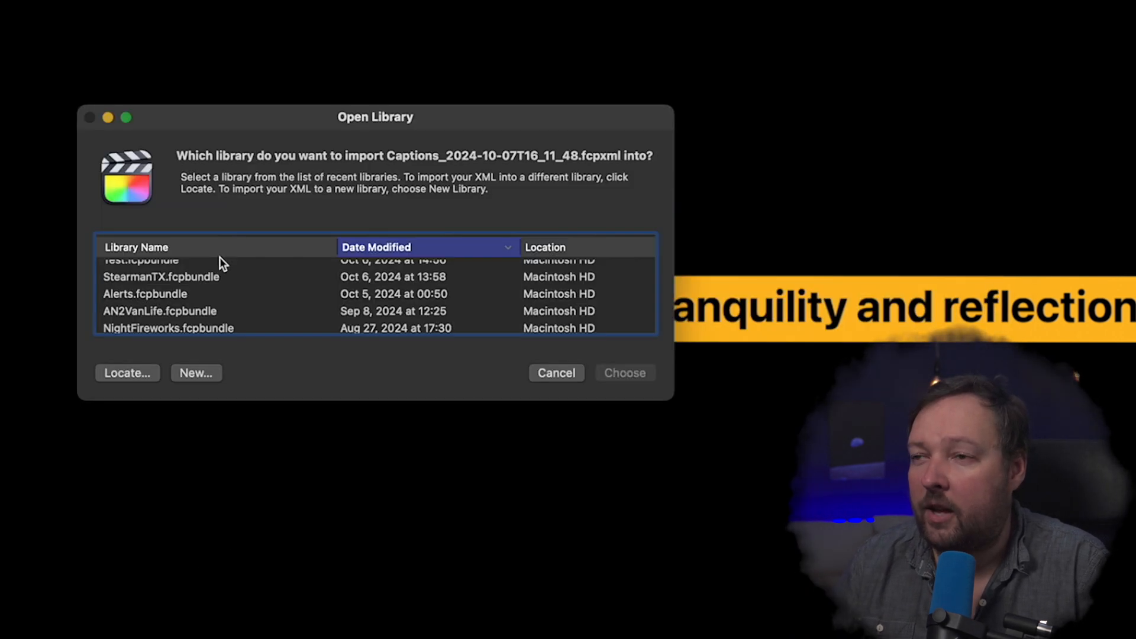
{"action": "scroll", "coordinate": [219, 260], "scroll_direction": "up", "scroll_amount": 2}
{"action": "left_click", "coordinate": [176, 265]}
{"action": "key", "text": "Return"}
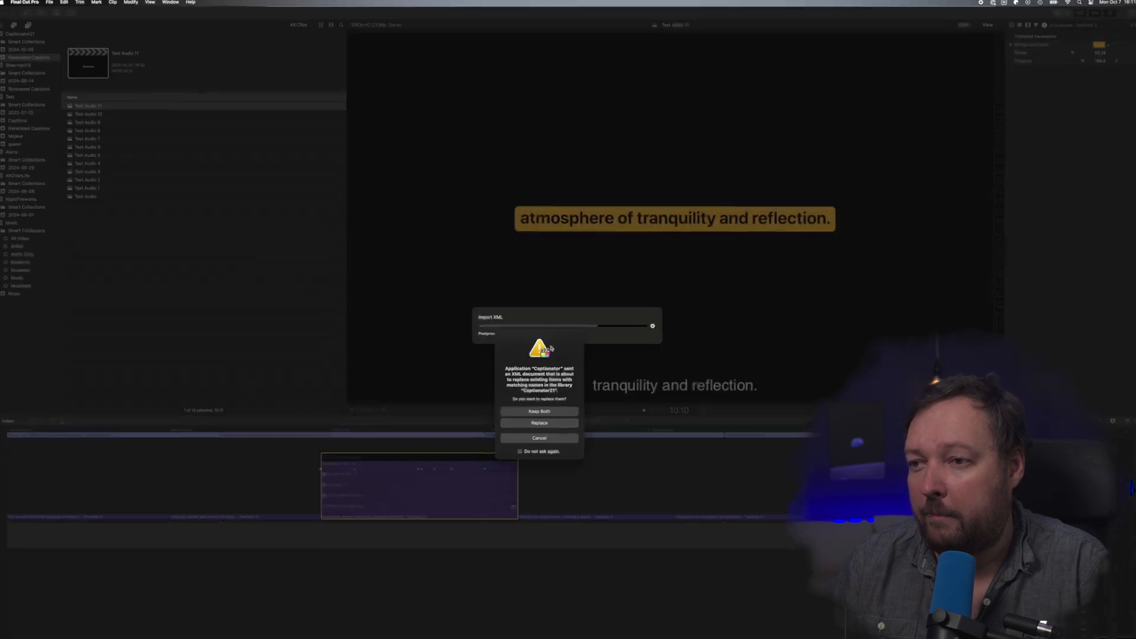
{"action": "left_click", "coordinate": [539, 411]}
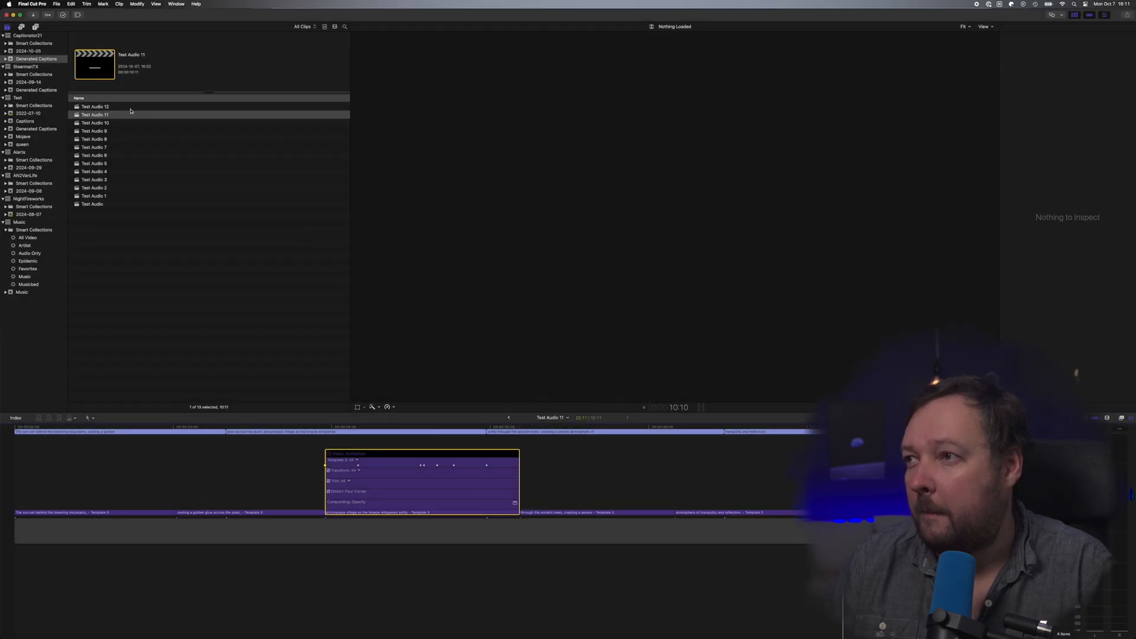
Step: Open the Test Audio 12 project and play it to review the word-by-word captions
{"action": "double_click", "coordinate": [131, 109]}
{"action": "key", "text": "space"}
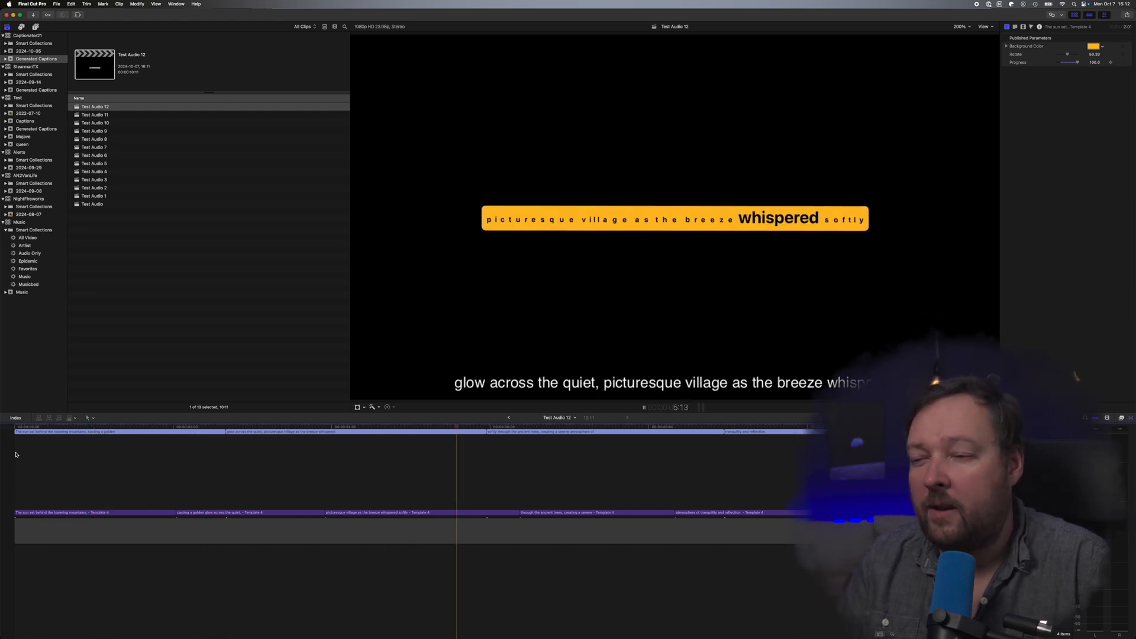
{"action": "key", "text": "space"}
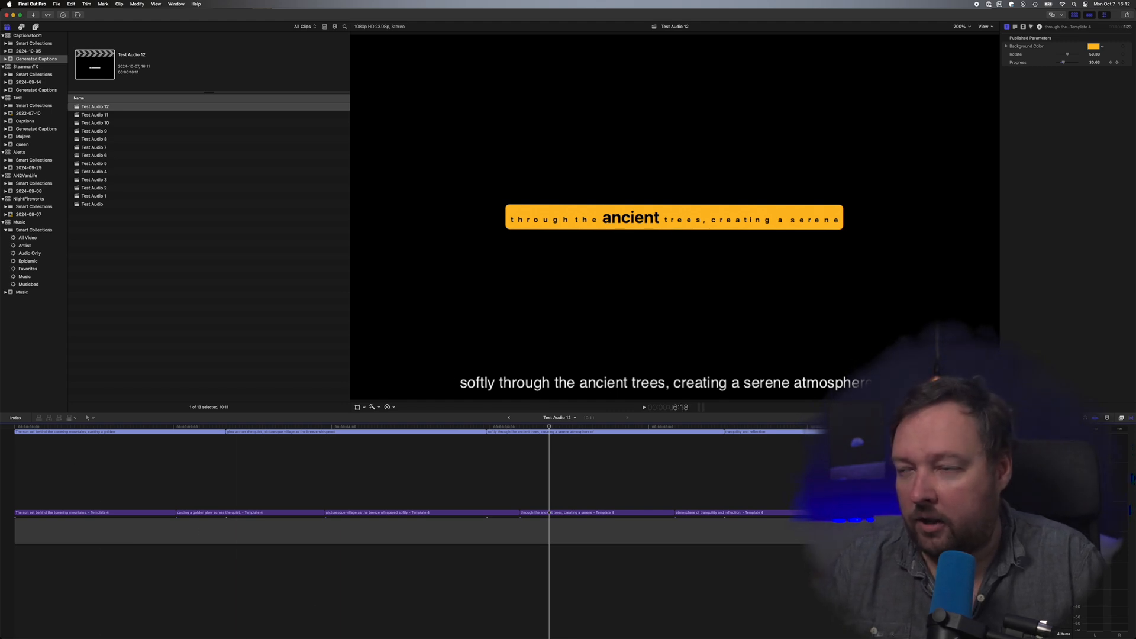
Step: In Motion, try to inset the Progress rig's snapshots to about 2.89 and 96.5, testing the slider across its full range
{"action": "key", "text": "ctrl+Left"}
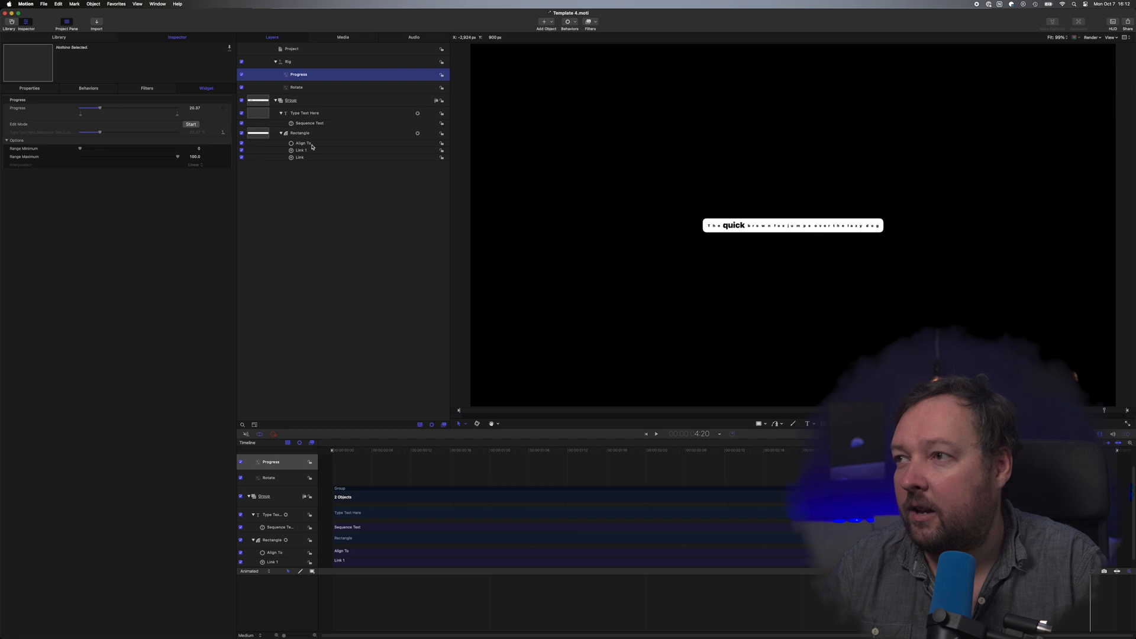
{"action": "double_click", "coordinate": [299, 74]}
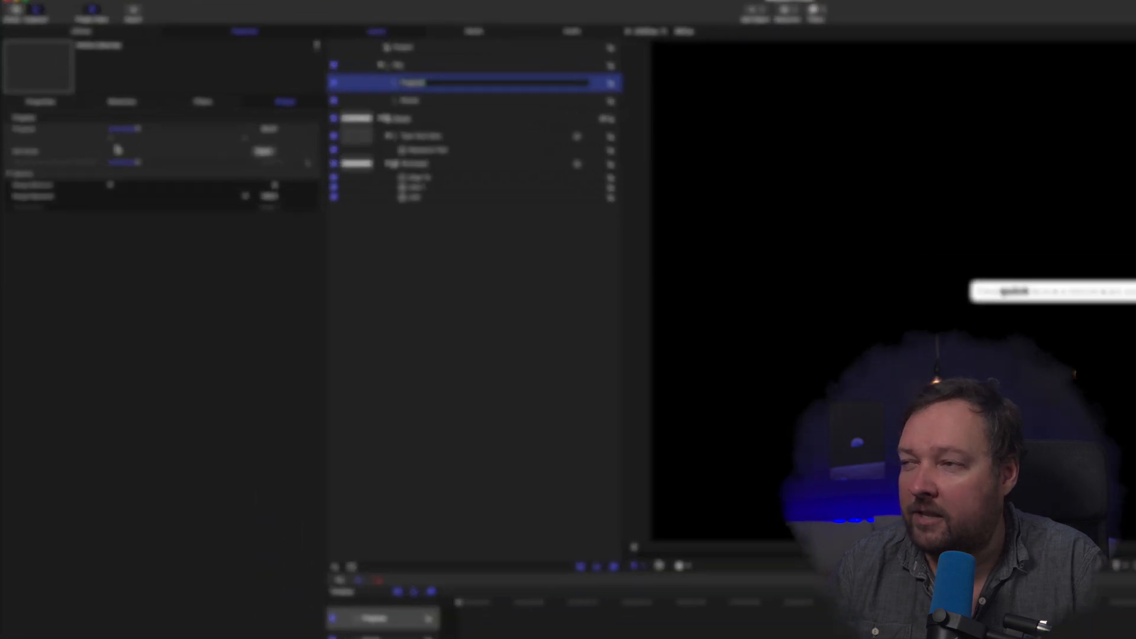
{"action": "left_click_drag", "start_coordinate": [170, 148], "coordinate": [130, 152]}
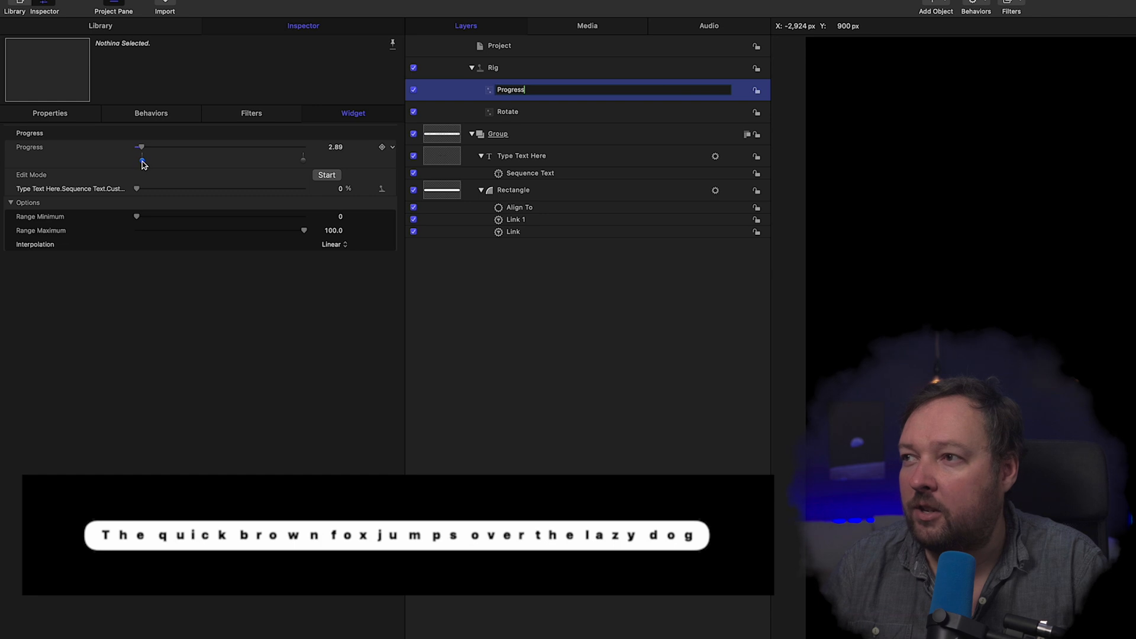
{"action": "left_click", "coordinate": [301, 162]}
{"action": "left_click_drag", "start_coordinate": [299, 162], "coordinate": [298, 163]}
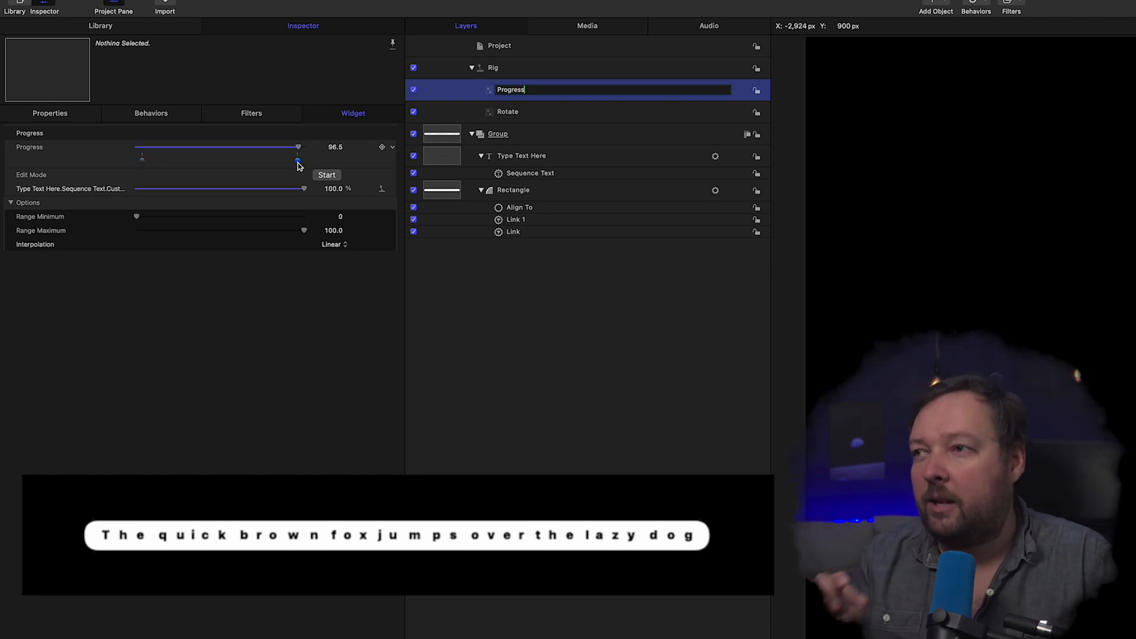
{"action": "left_click_drag", "start_coordinate": [301, 152], "coordinate": [312, 152]}
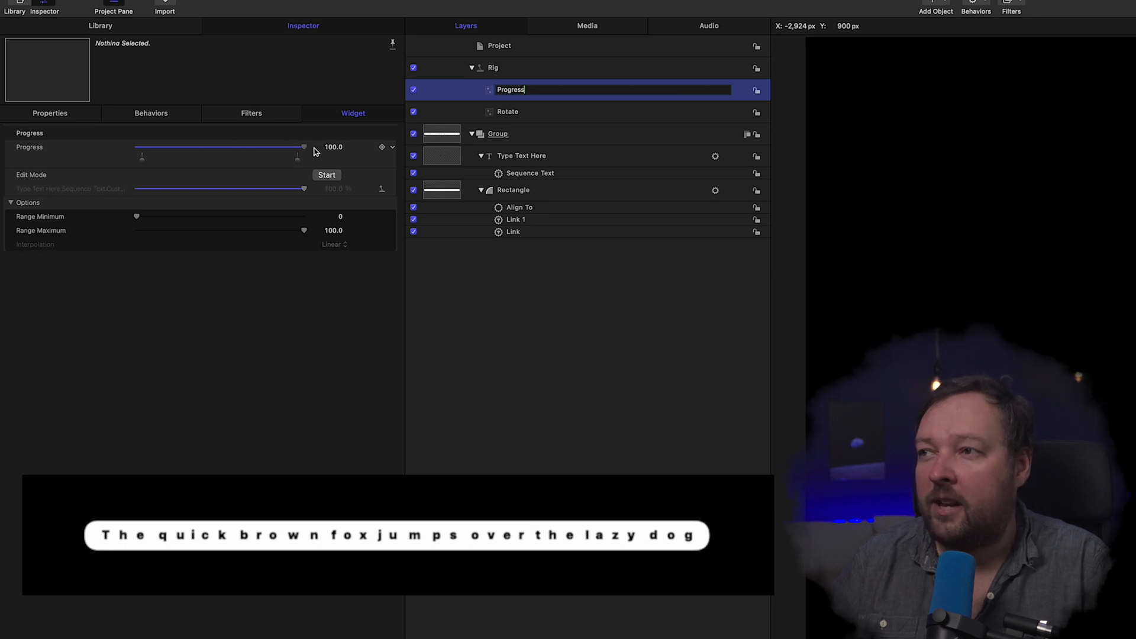
{"action": "left_click_drag", "start_coordinate": [302, 150], "coordinate": [134, 147]}
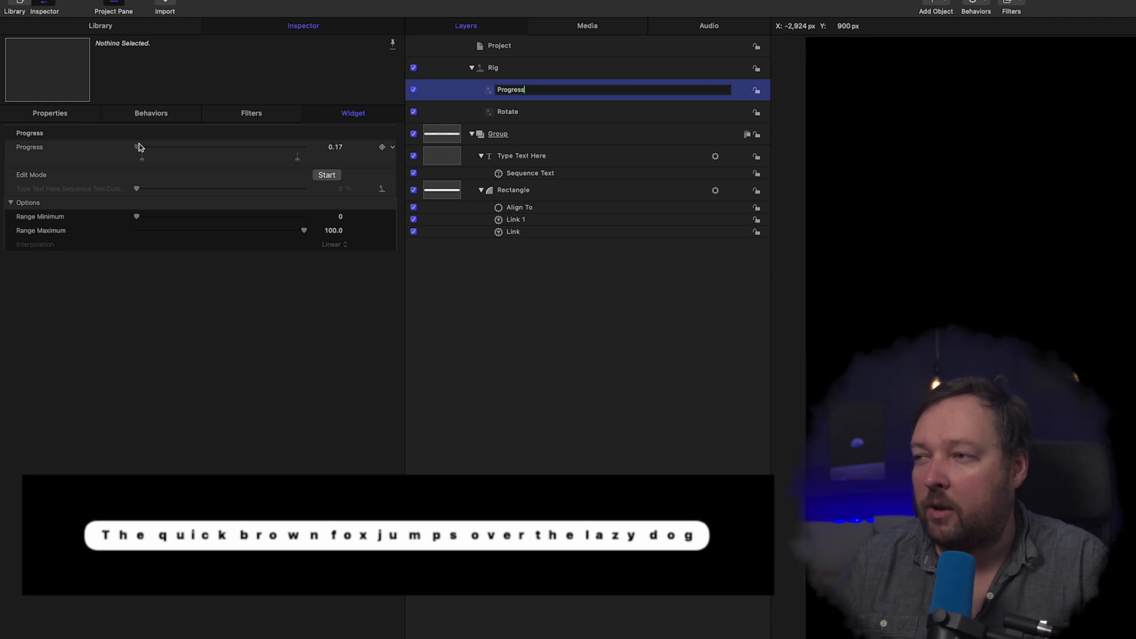
Step: Place the Progress rig's snapshots at 0 and 100, setting the Sequence Text parameter to about 1.77% and 98.09% respectively
{"action": "left_click", "coordinate": [142, 161]}
{"action": "key", "text": "Delete"}
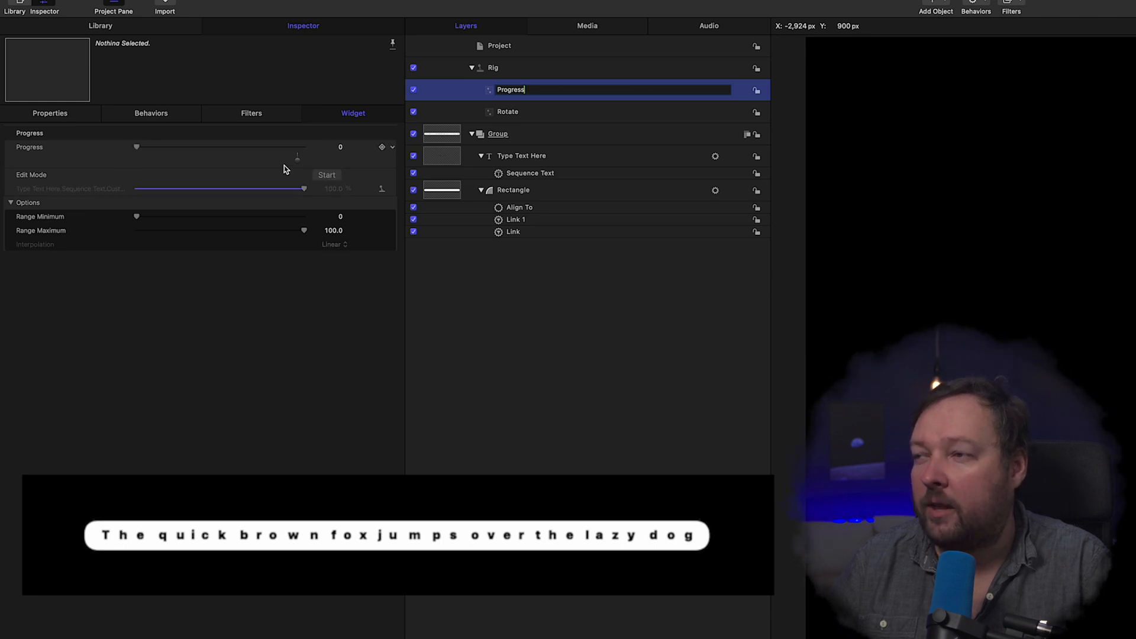
{"action": "double_click", "coordinate": [137, 158]}
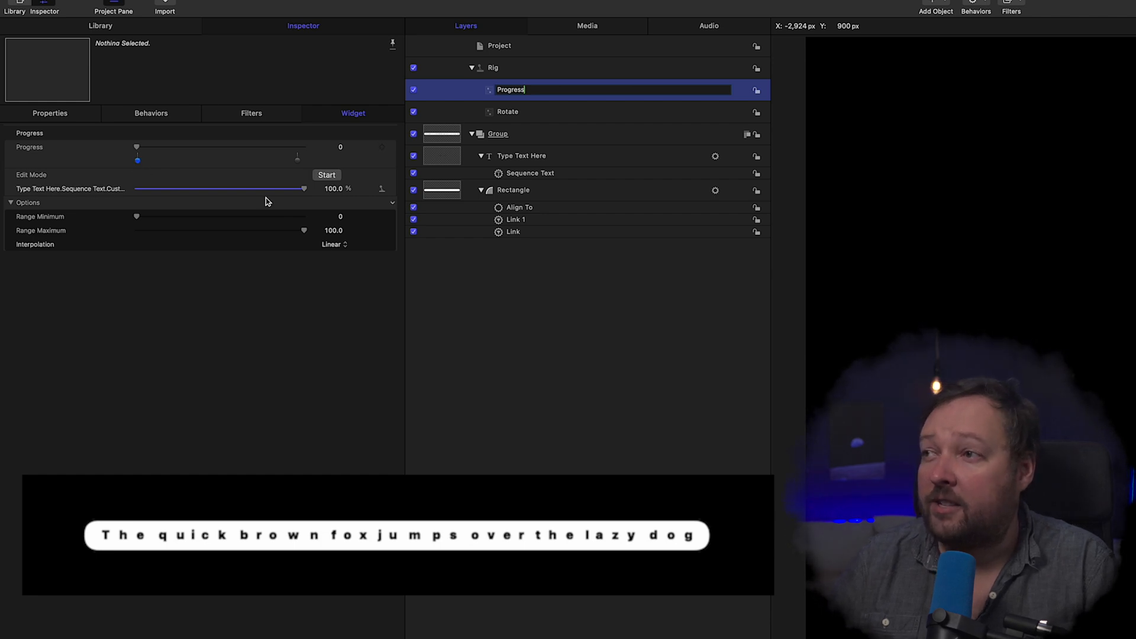
{"action": "left_click_drag", "start_coordinate": [302, 195], "coordinate": [137, 194]}
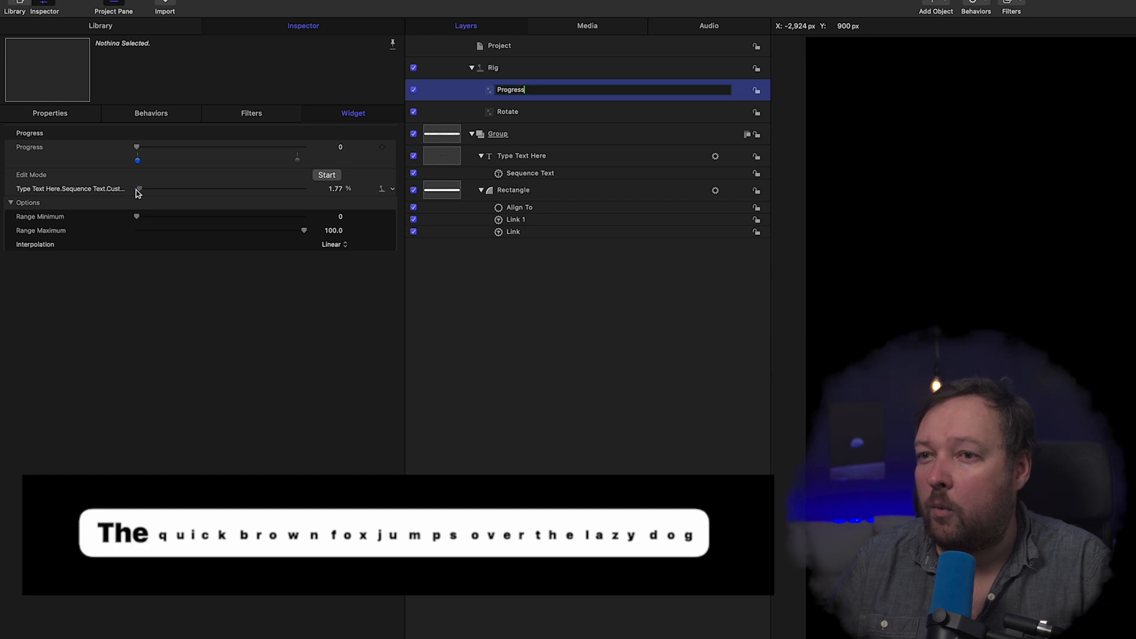
{"action": "left_click_drag", "start_coordinate": [139, 150], "coordinate": [303, 162]}
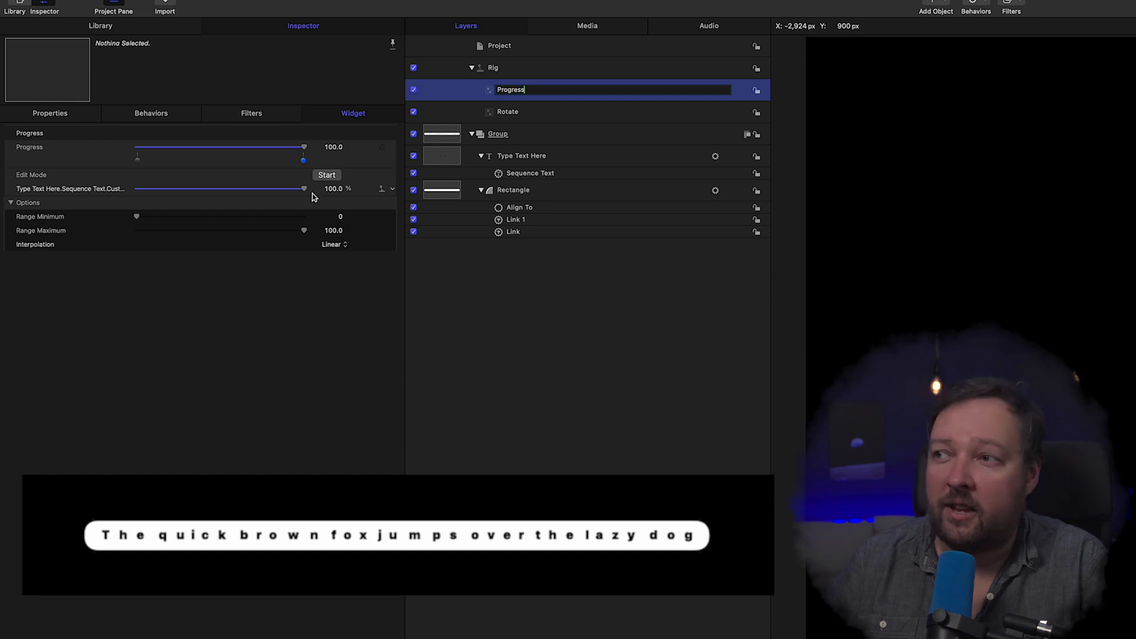
{"action": "left_click_drag", "start_coordinate": [307, 193], "coordinate": [304, 191]}
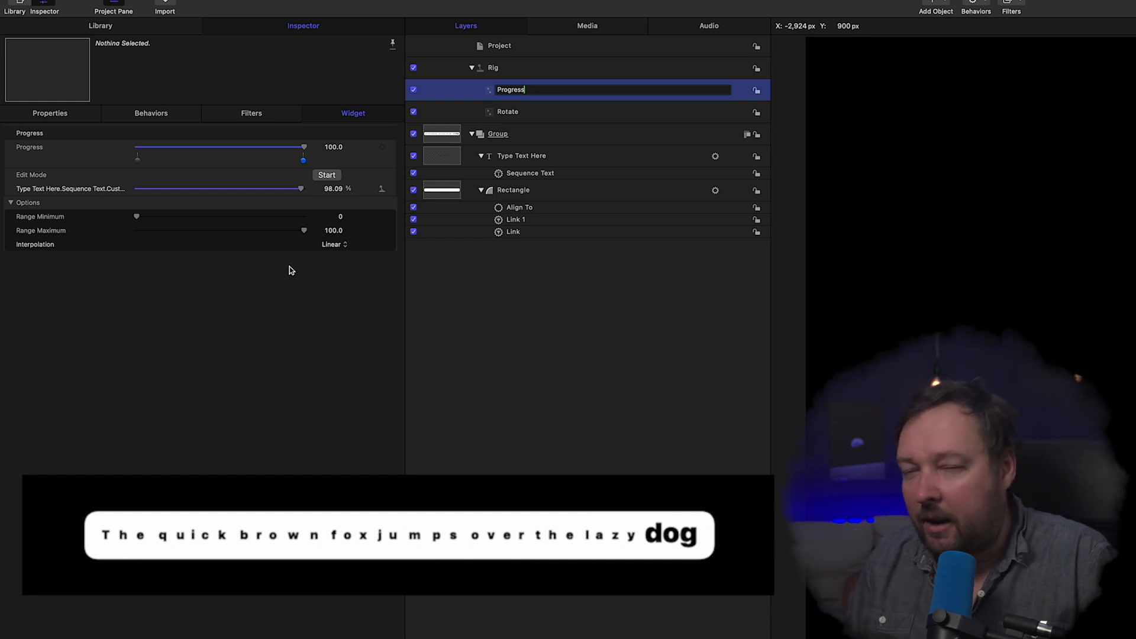
{"action": "left_click", "coordinate": [291, 288]}
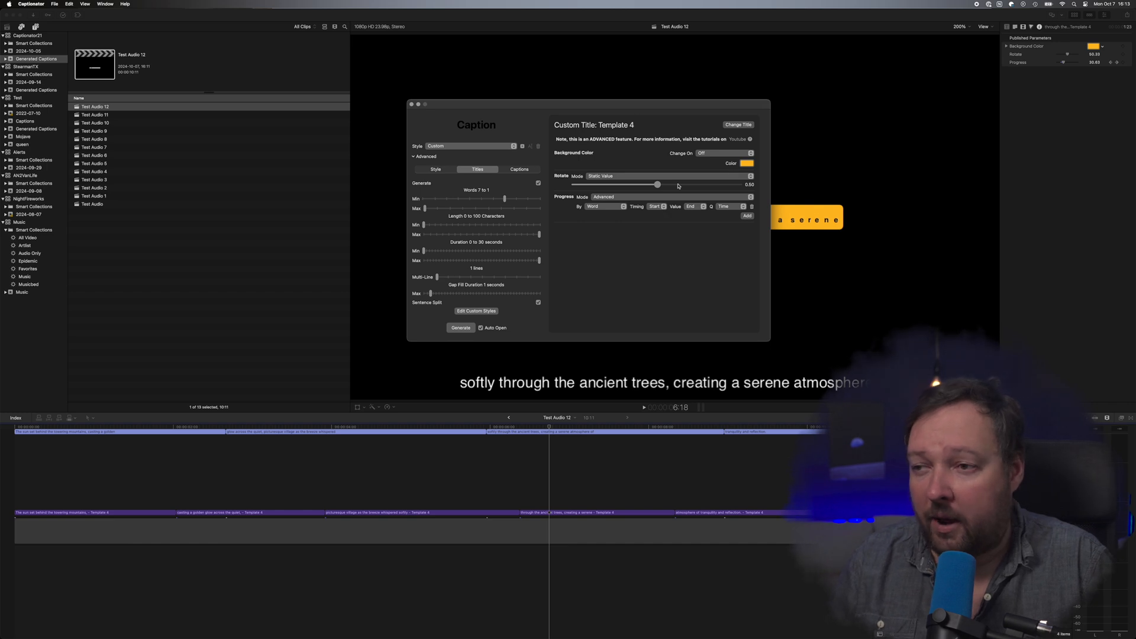
Step: In Captionator, regenerate the captions into the Captionator21 library, keeping both versions, and play the Test Audio 13 project in Final Cut Pro
{"action": "left_click", "coordinate": [461, 328]}
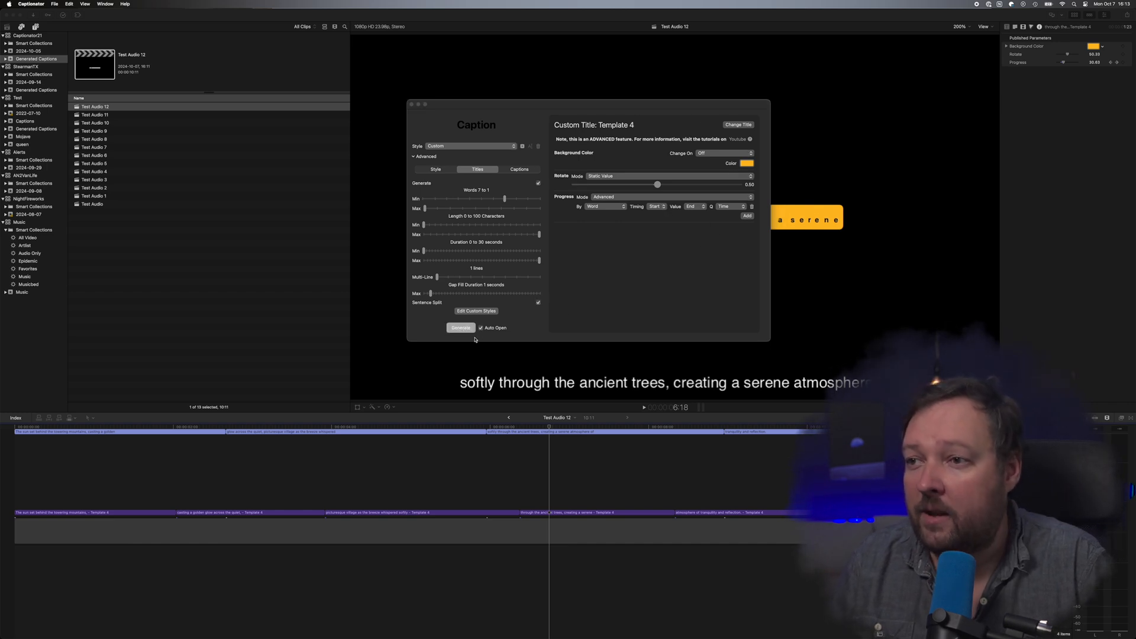
{"action": "double_click", "coordinate": [462, 201]}
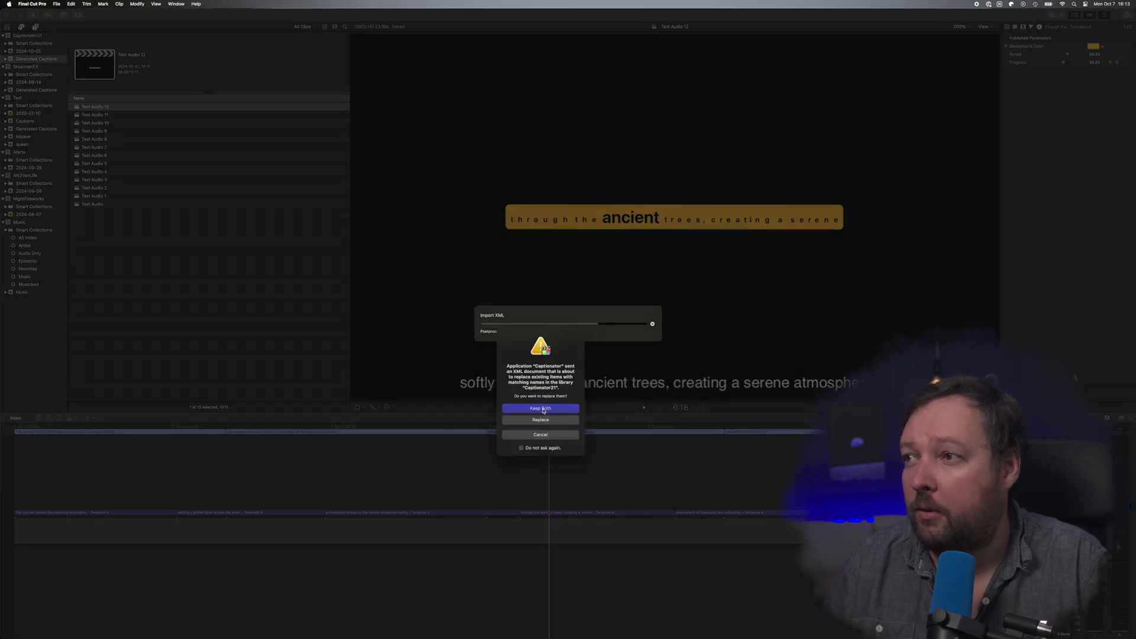
{"action": "left_click", "coordinate": [541, 408]}
{"action": "double_click", "coordinate": [110, 108]}
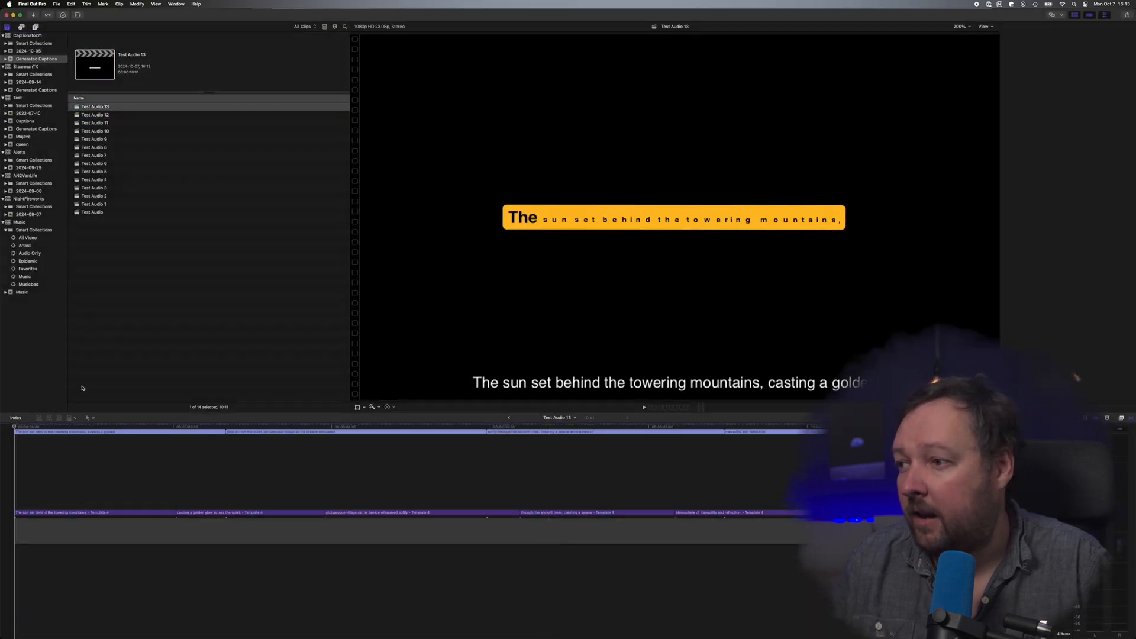
{"action": "key", "text": "space"}
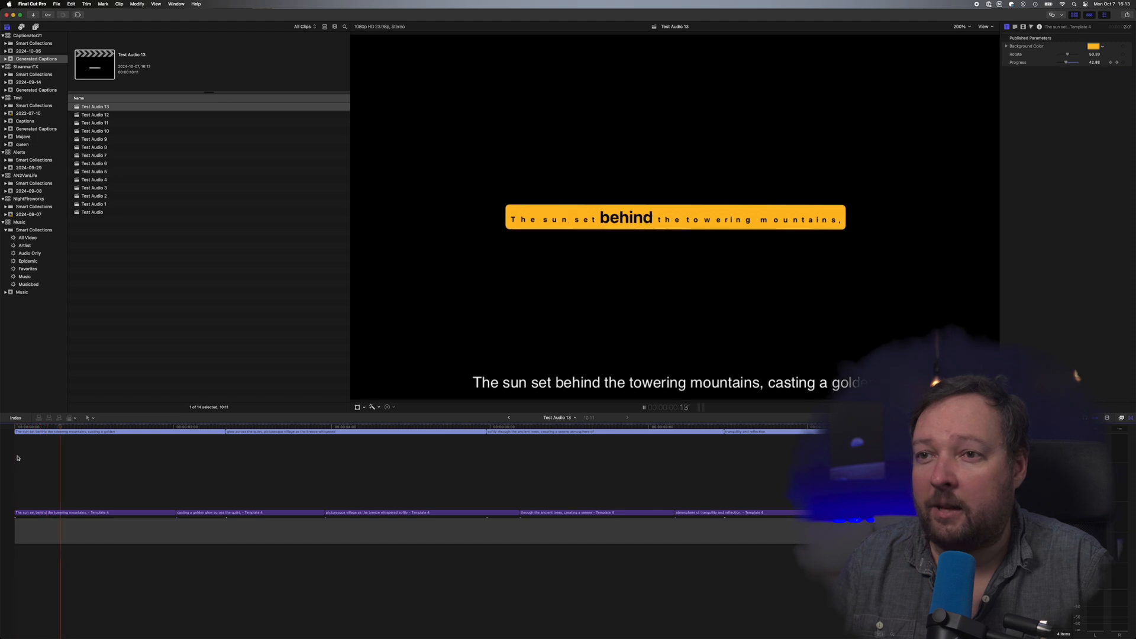